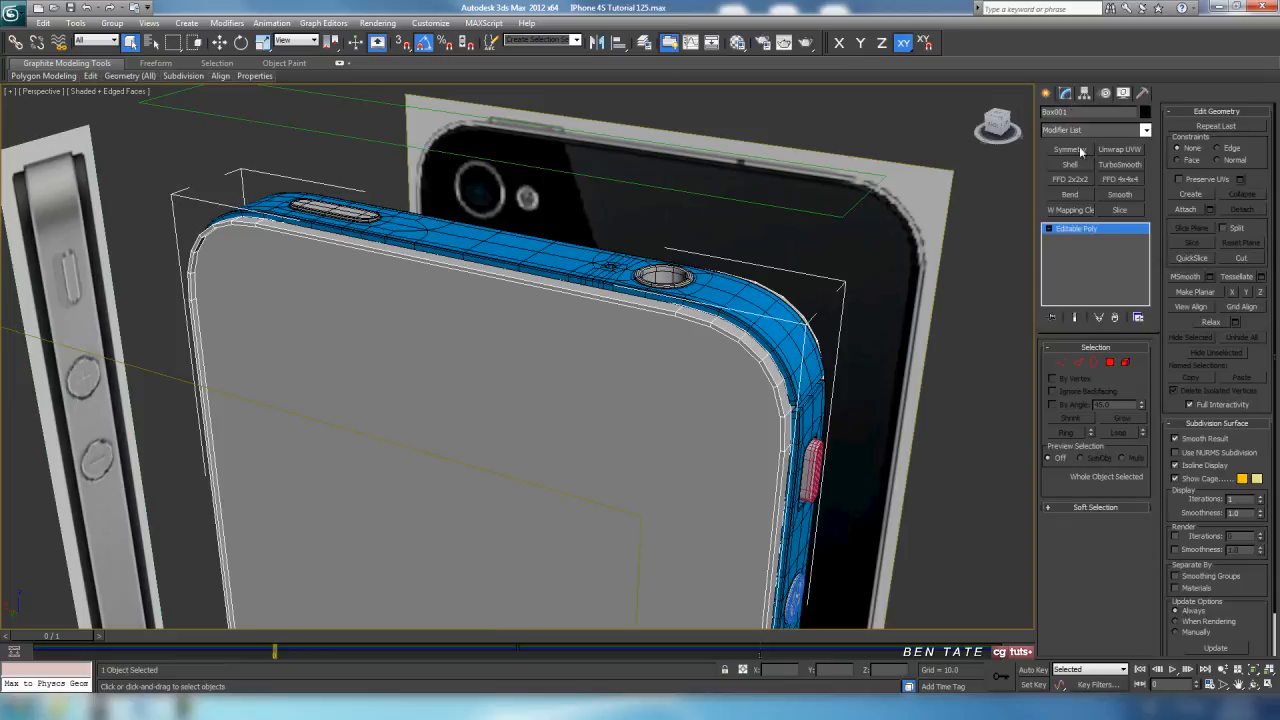
Detach the phone's large flat back polygon as a separate object named "Body - Back".
click(1110, 362)
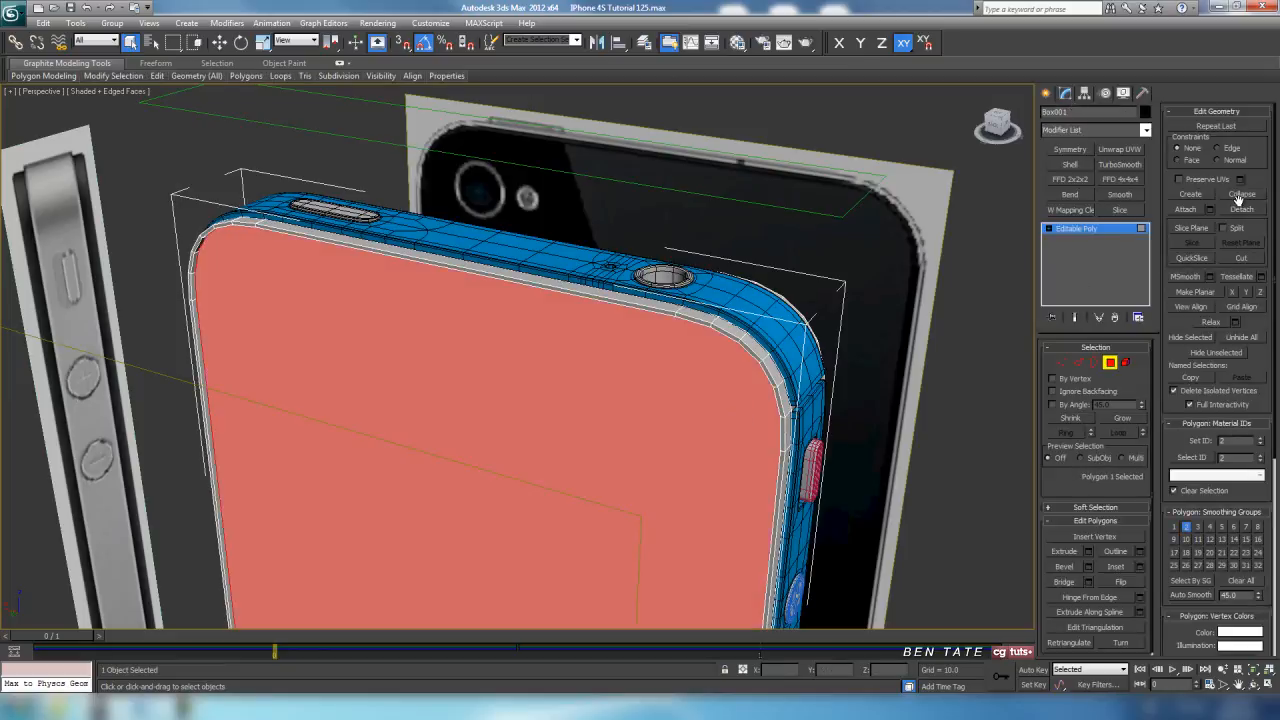
click(1241, 209)
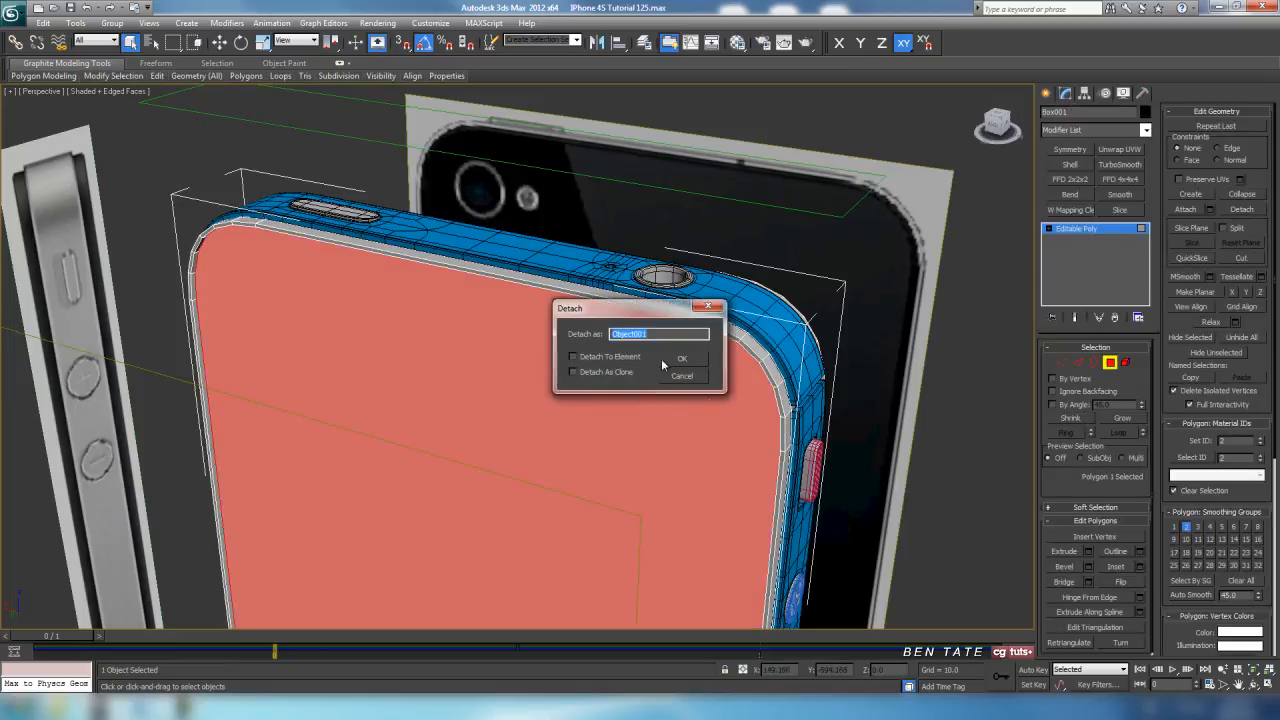
mouse_move(643, 311)
mouse_down()
mouse_move(666, 304)
mouse_move(647, 314)
mouse_up()
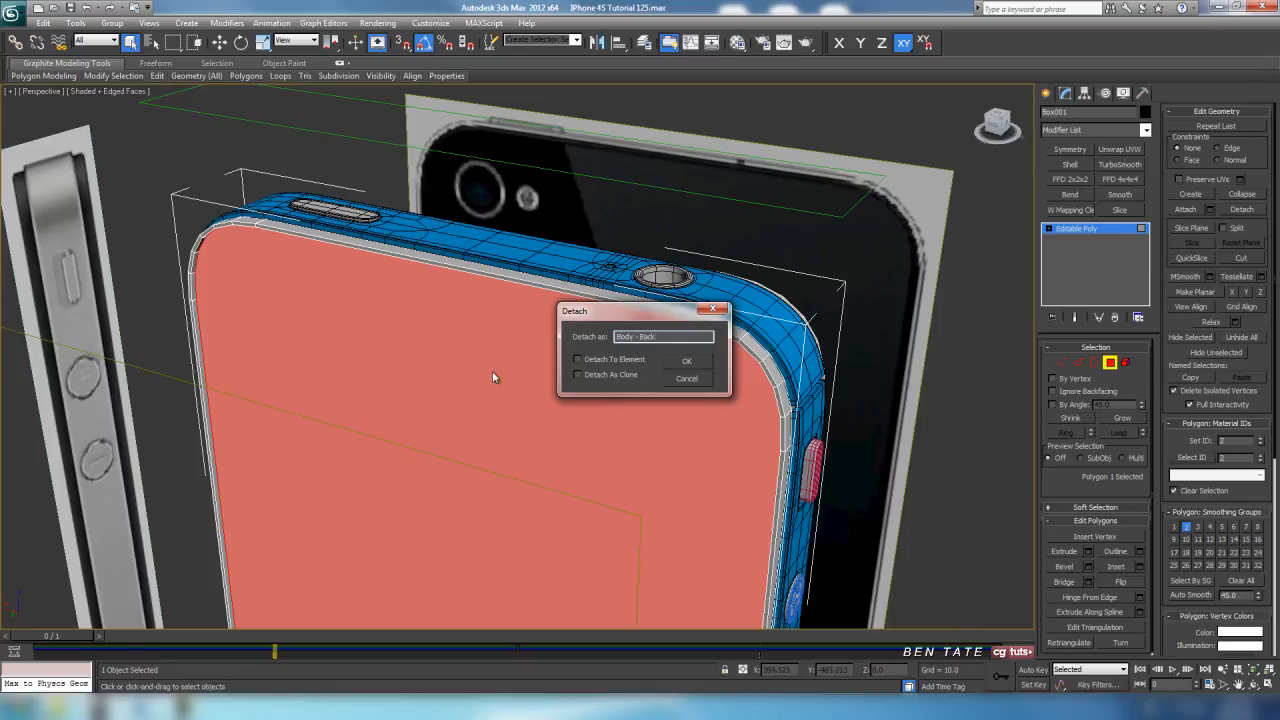
click(690, 362)
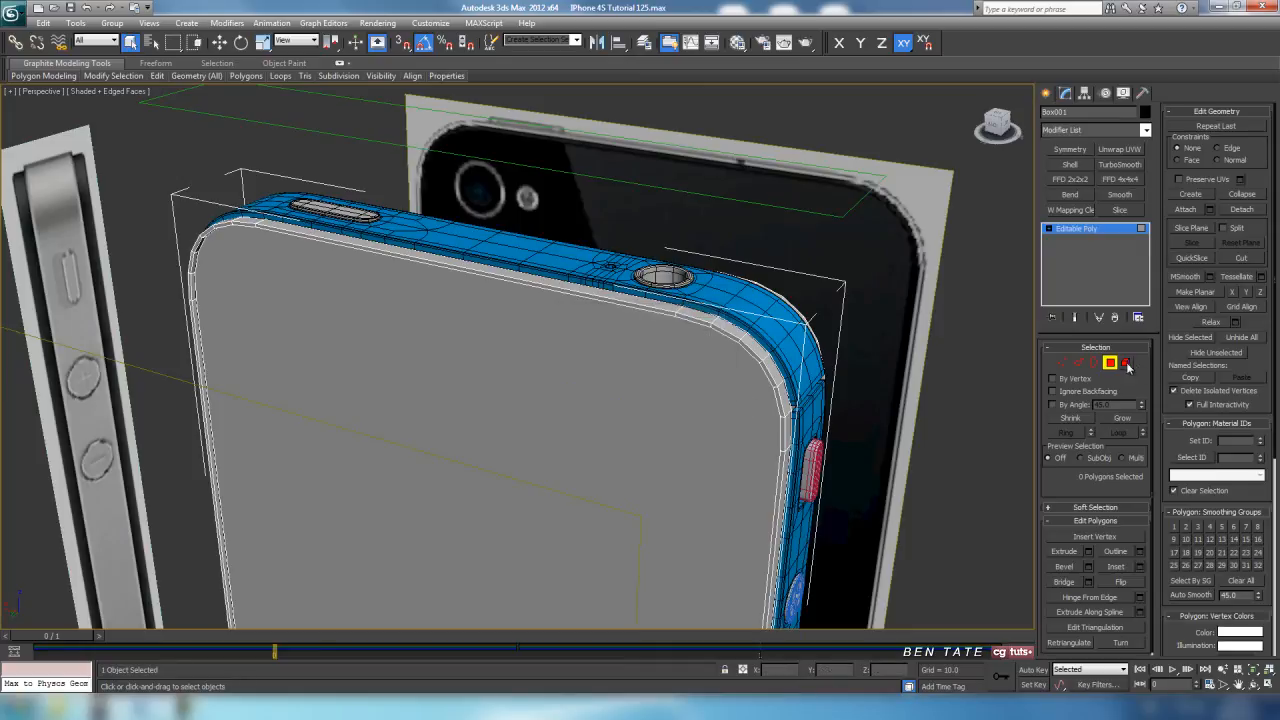
click(1110, 362)
Assign the blue 07 - Default material to the detached Body - Back panel.
click(705, 406)
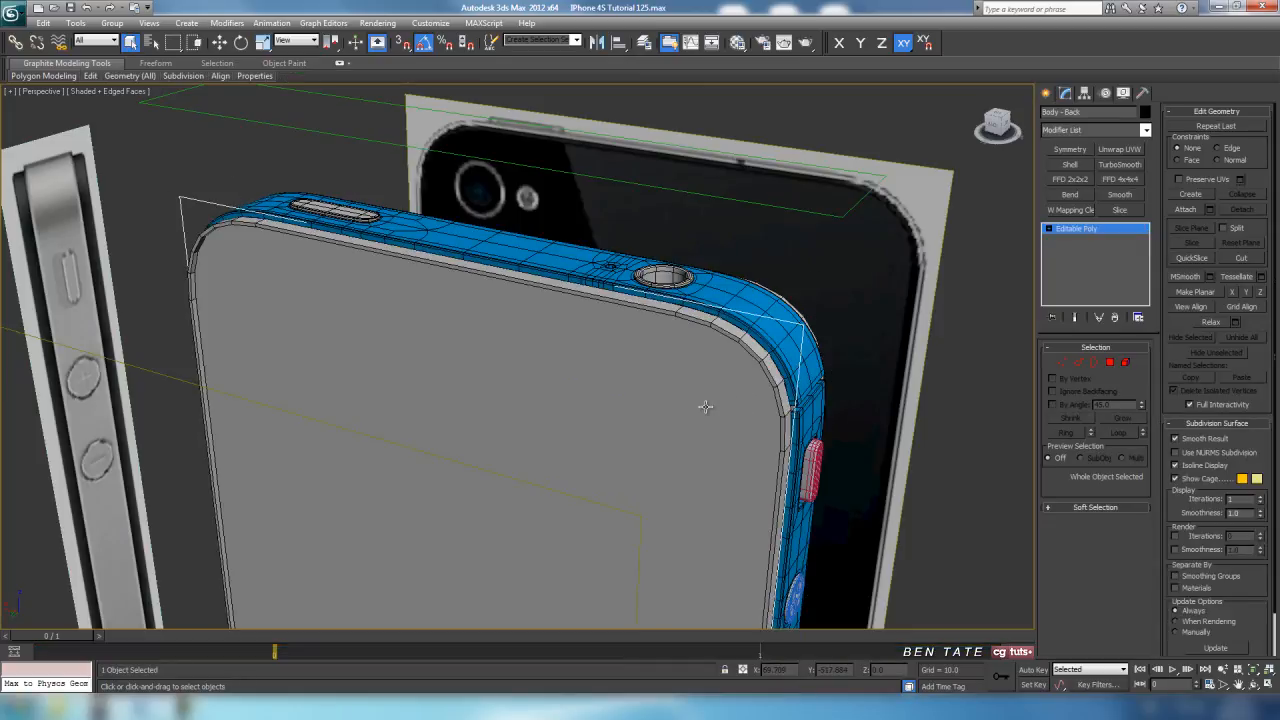
key(m)
click(787, 285)
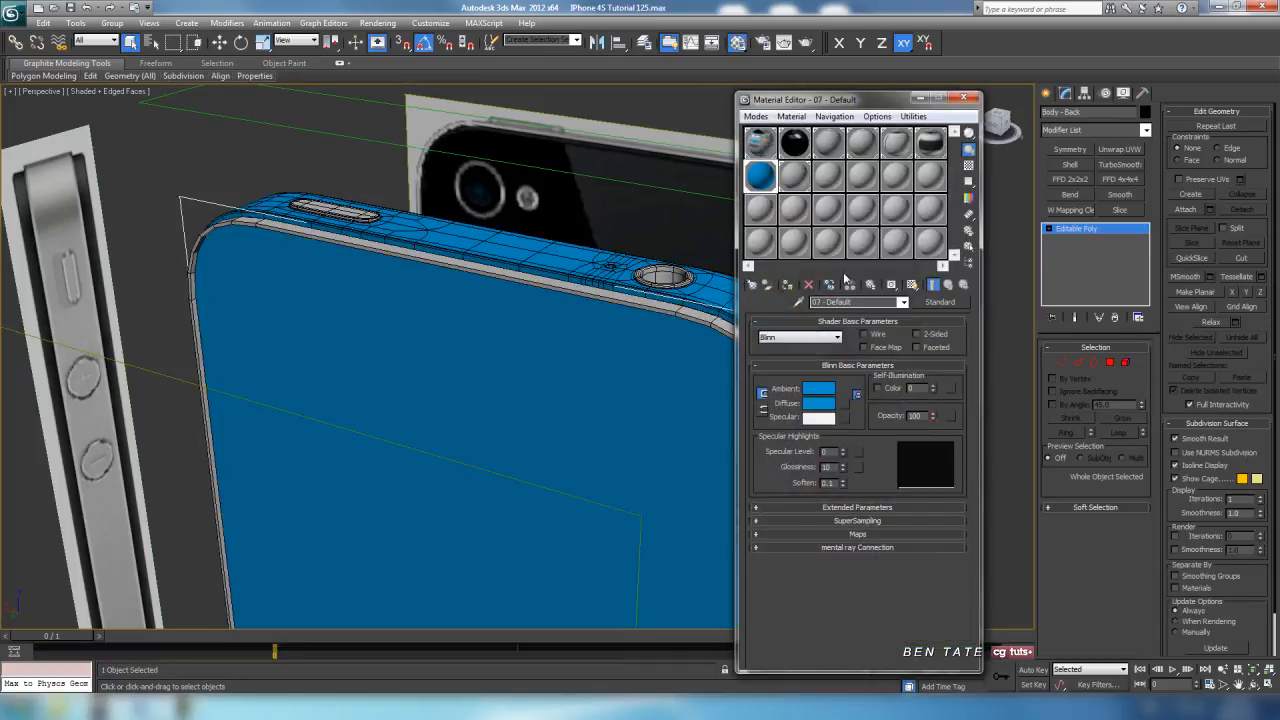
click(963, 97)
Hide the phone's other parts so that only the Body - Back panel remains over the reference images.
middle_drag(709, 432, 721, 397)
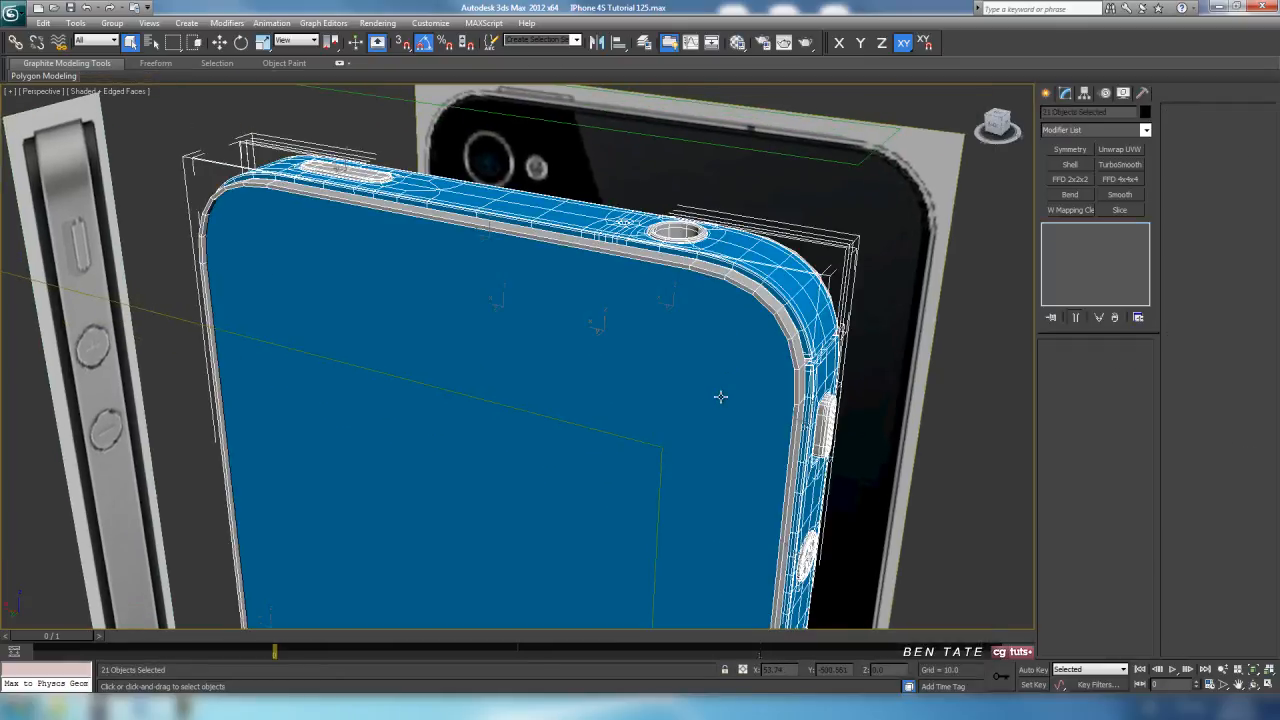
right_click(721, 397)
click(754, 357)
Set up a maximised Back view with shaded display.
key(alt+w)
right_click(663, 263)
key(alt+w)
scroll(569, 298, down, 4)
mouse_move(569, 298)
middle_down()
mouse_move(602, 273)
mouse_move(640, 203)
middle_up()
key(F3)
click(35, 91)
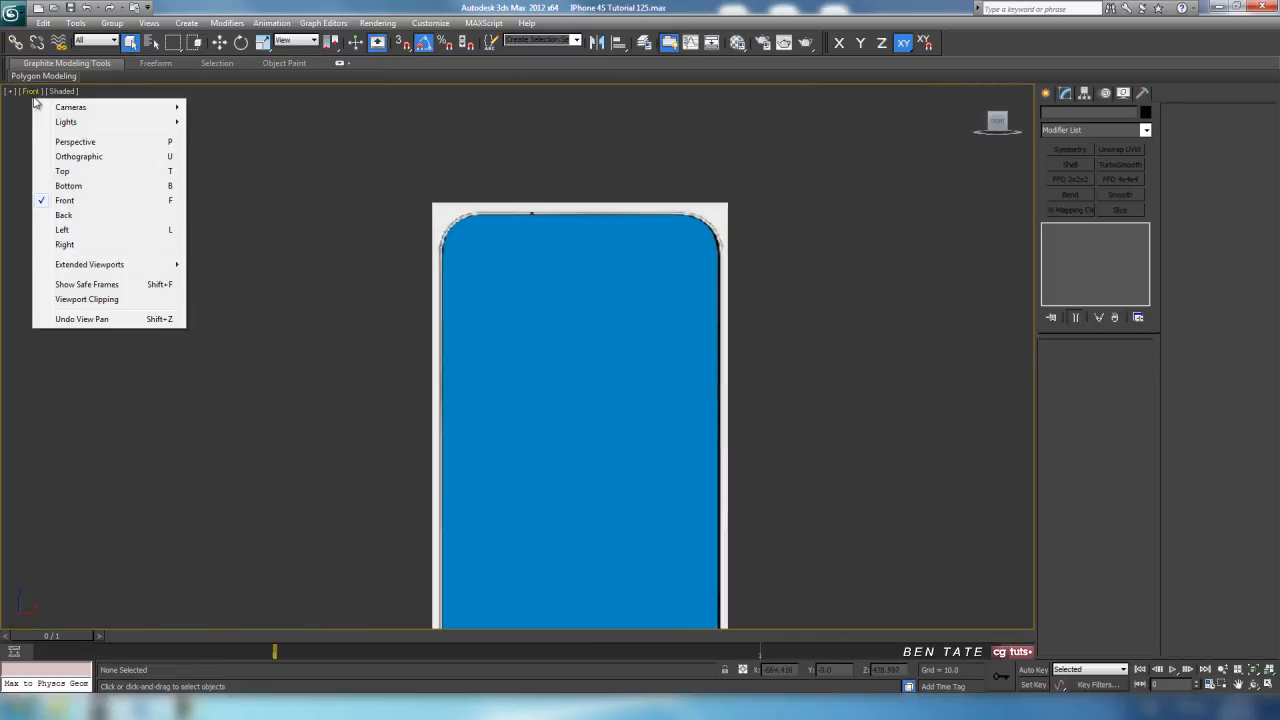
click(62, 212)
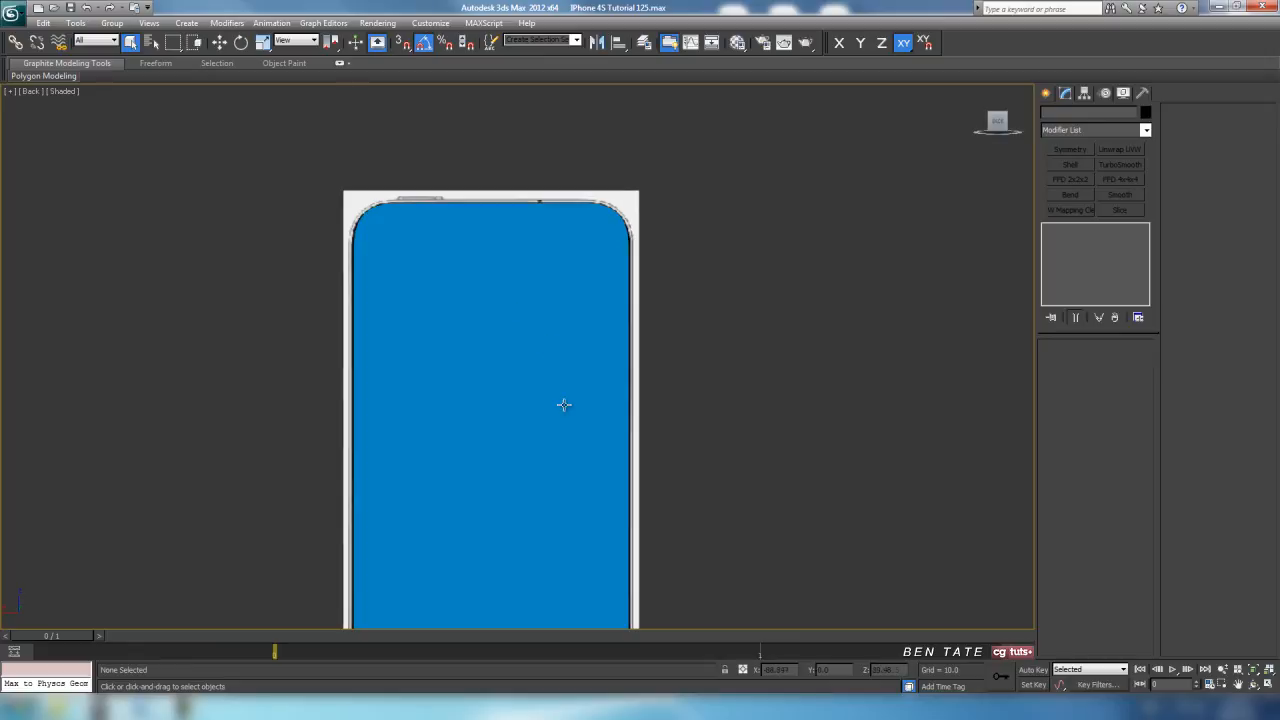
Select the Body - Back panel and make it see-through over the rear reference image around the camera.
middle_drag(563, 403, 633, 433)
middle_drag(574, 314, 636, 339)
scroll(563, 351, up, 4)
scroll(590, 372, up, 2)
click(603, 358)
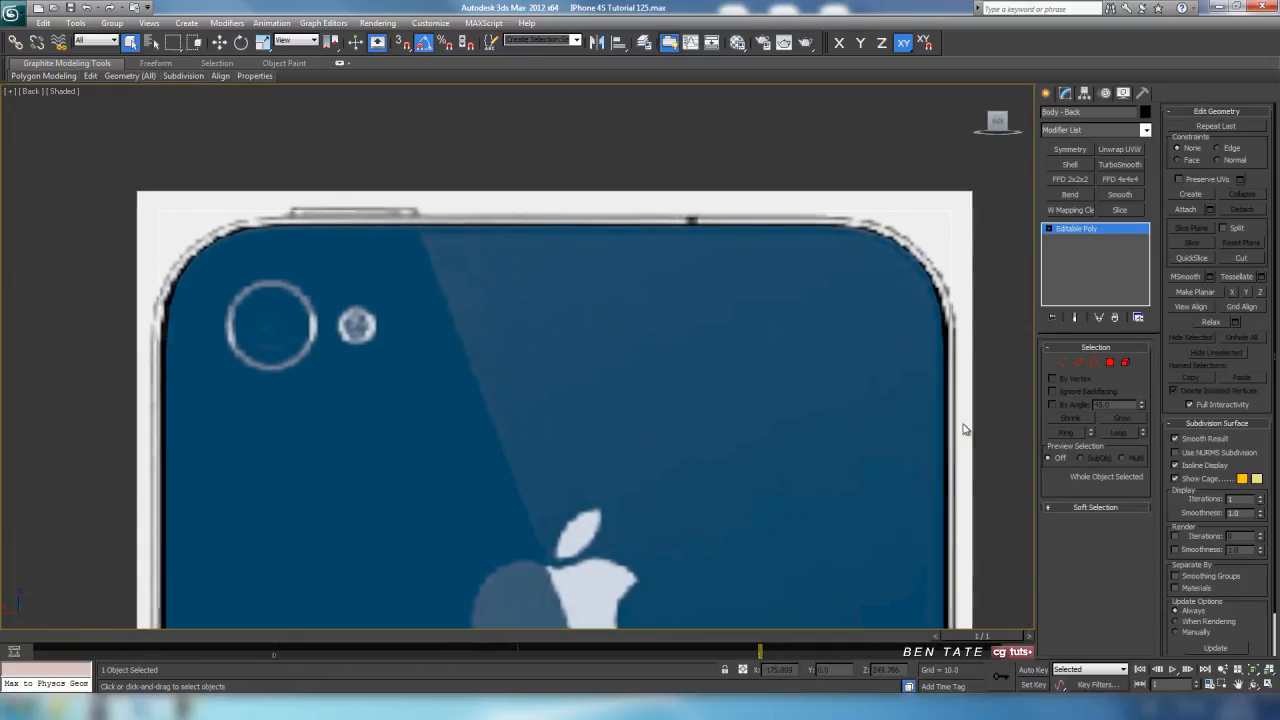
middle_drag(968, 430, 950, 410)
Connect the two vertices where the upper rounded corners meet the panel's straight sides, with edged faces displayed.
click(1062, 362)
middle_drag(771, 386, 763, 386)
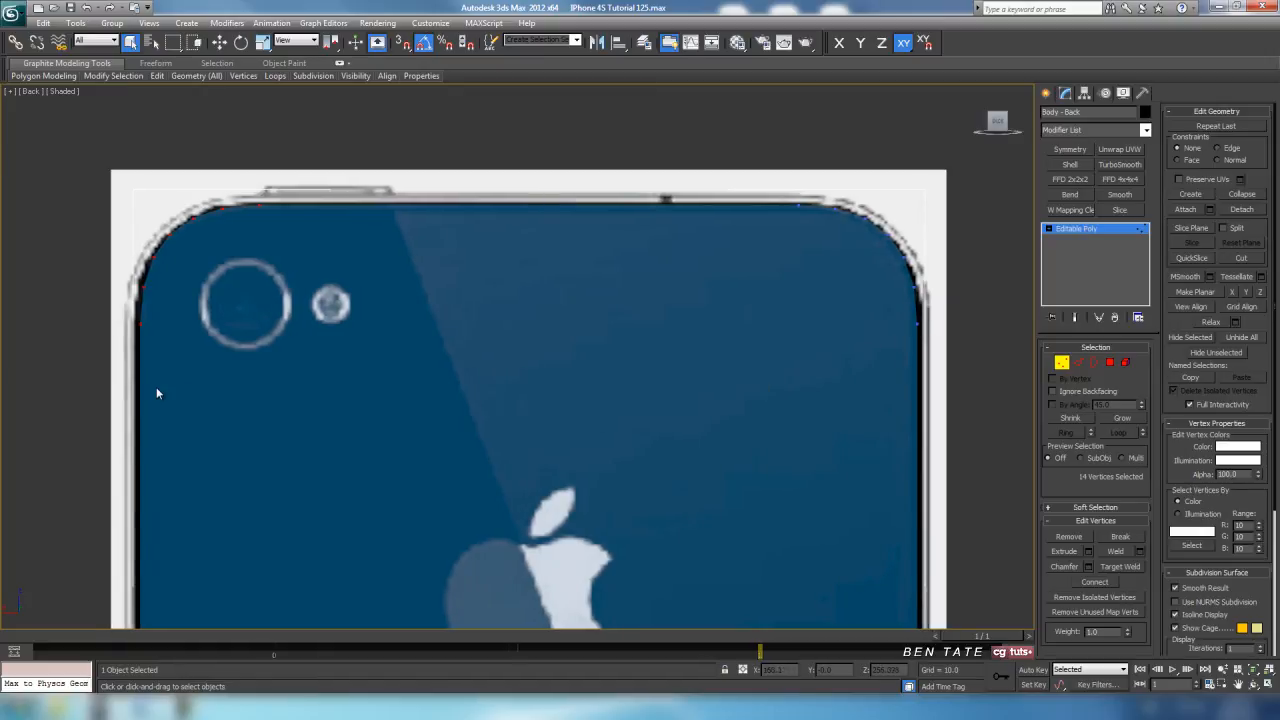
drag(936, 335, 934, 340)
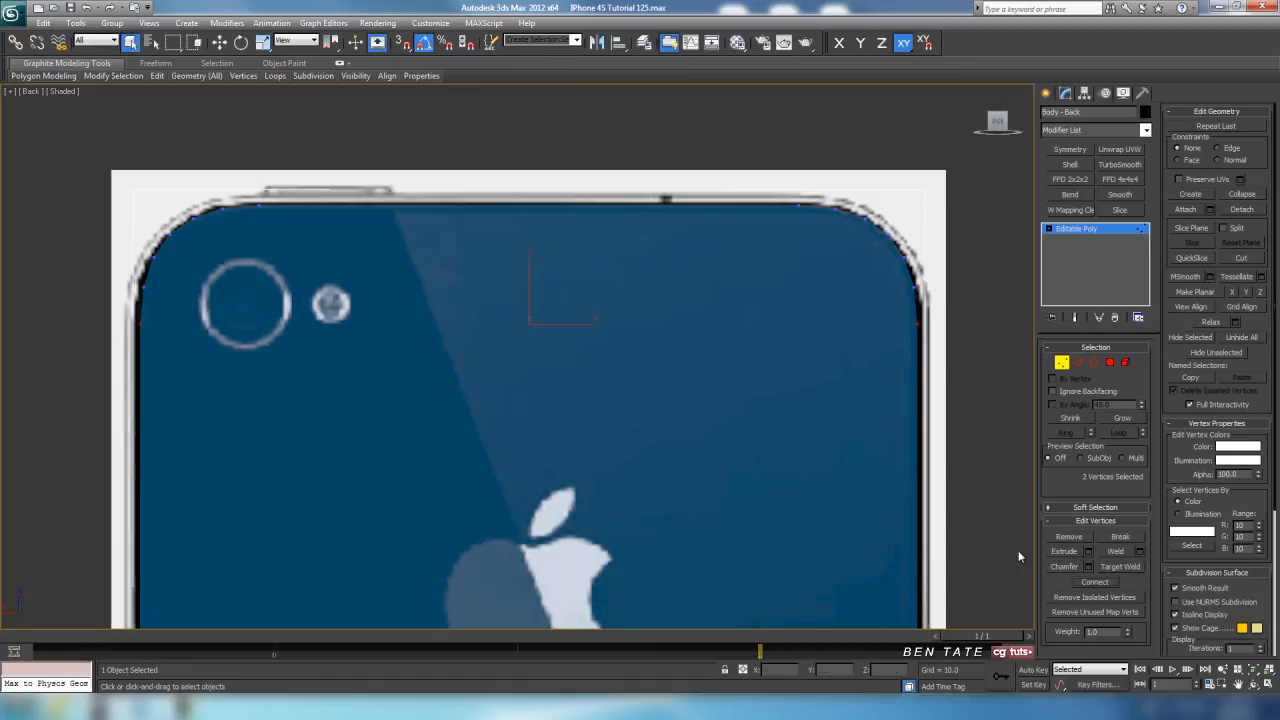
middle_drag(922, 509, 911, 509)
key(F4)
mouse_move(800, 463)
middle_down()
mouse_move(786, 471)
mouse_move(736, 442)
middle_up()
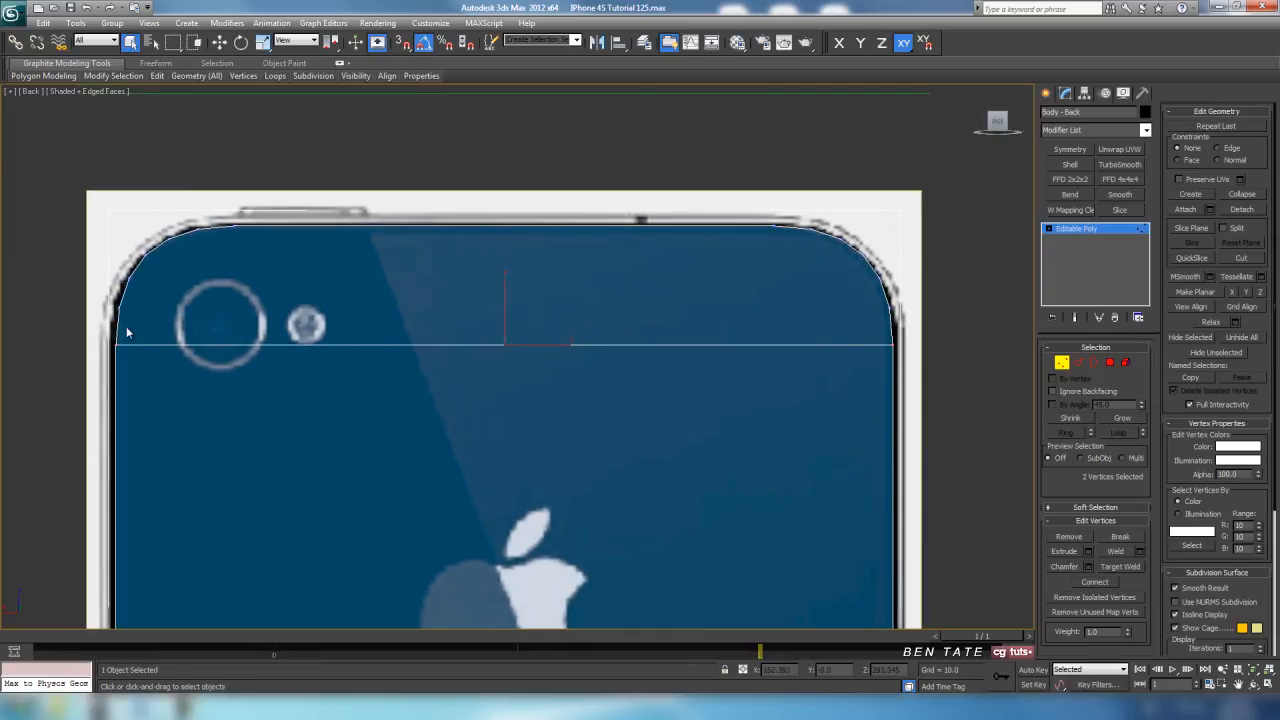
Connect the next two opposite vertex pairs up the rounded corners with horizontal edges across the panel.
drag(101, 305, 909, 328)
key(ctrl+shift+e)
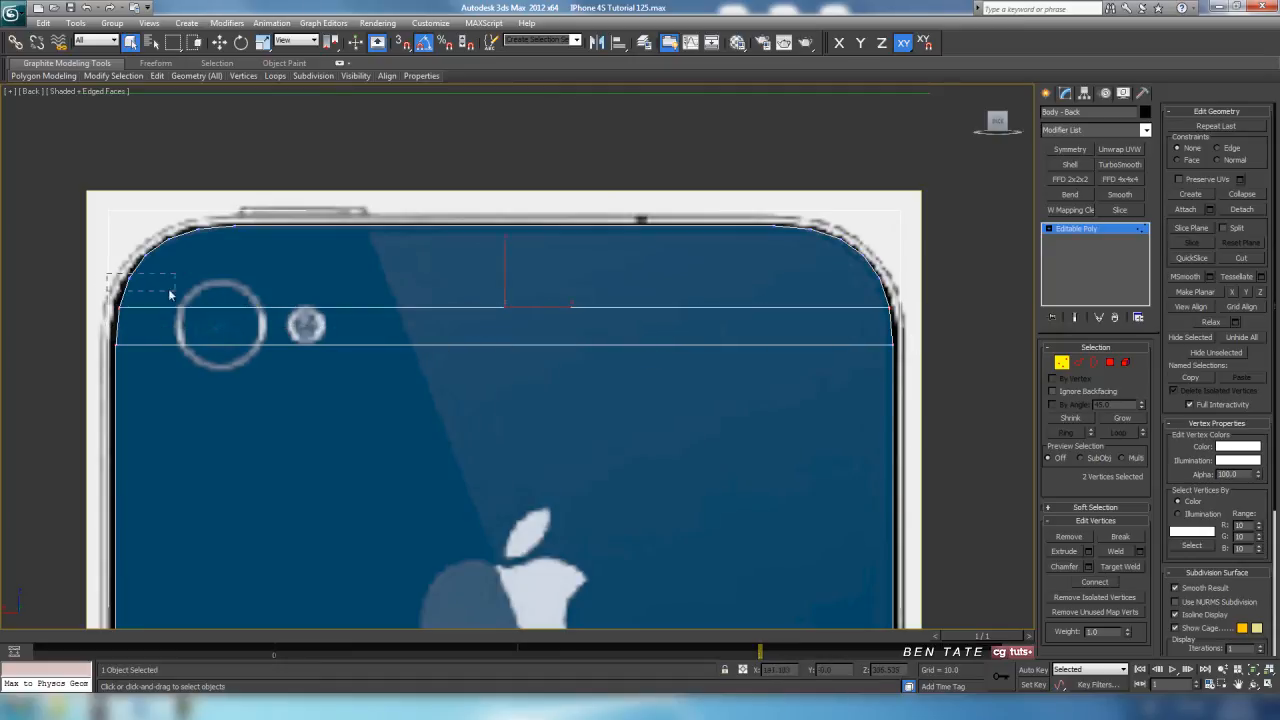
drag(830, 294, 897, 293)
key(ctrl+shift+e)
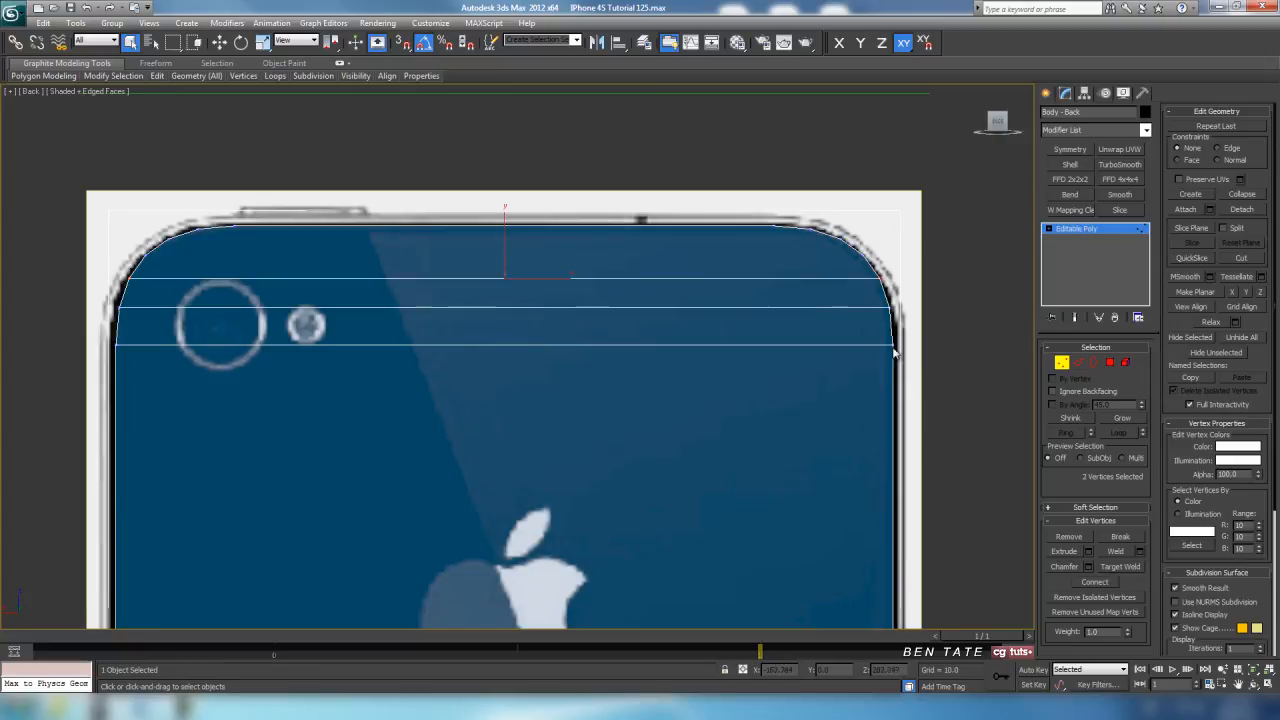
Cut a vertical edge from the inner end vertex of the camera-side top corner down to its matching bottom vertex, using vertex snapping.
mouse_move(847, 352)
middle_down()
mouse_move(846, 266)
mouse_move(835, 349)
middle_up()
scroll(400, 355, down, 5)
middle_drag(580, 474, 620, 254)
scroll(617, 280, down, 3)
middle_drag(614, 300, 609, 261)
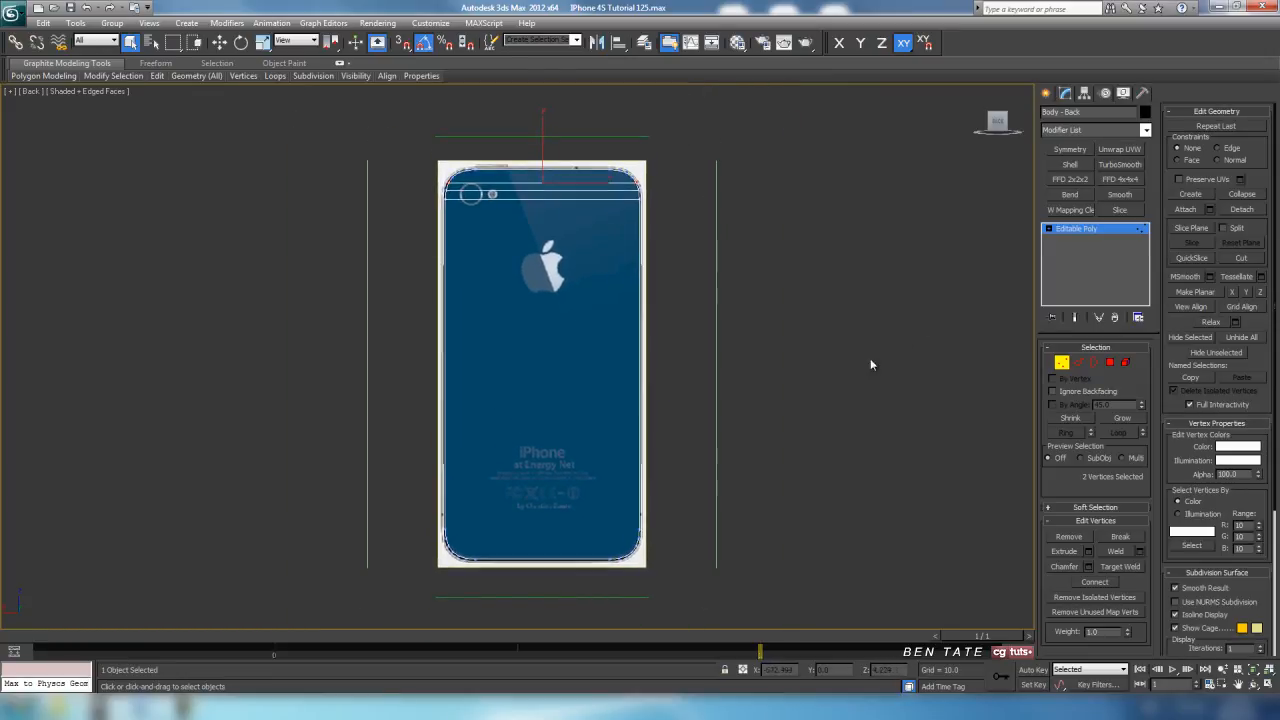
click(1061, 362)
click(1241, 258)
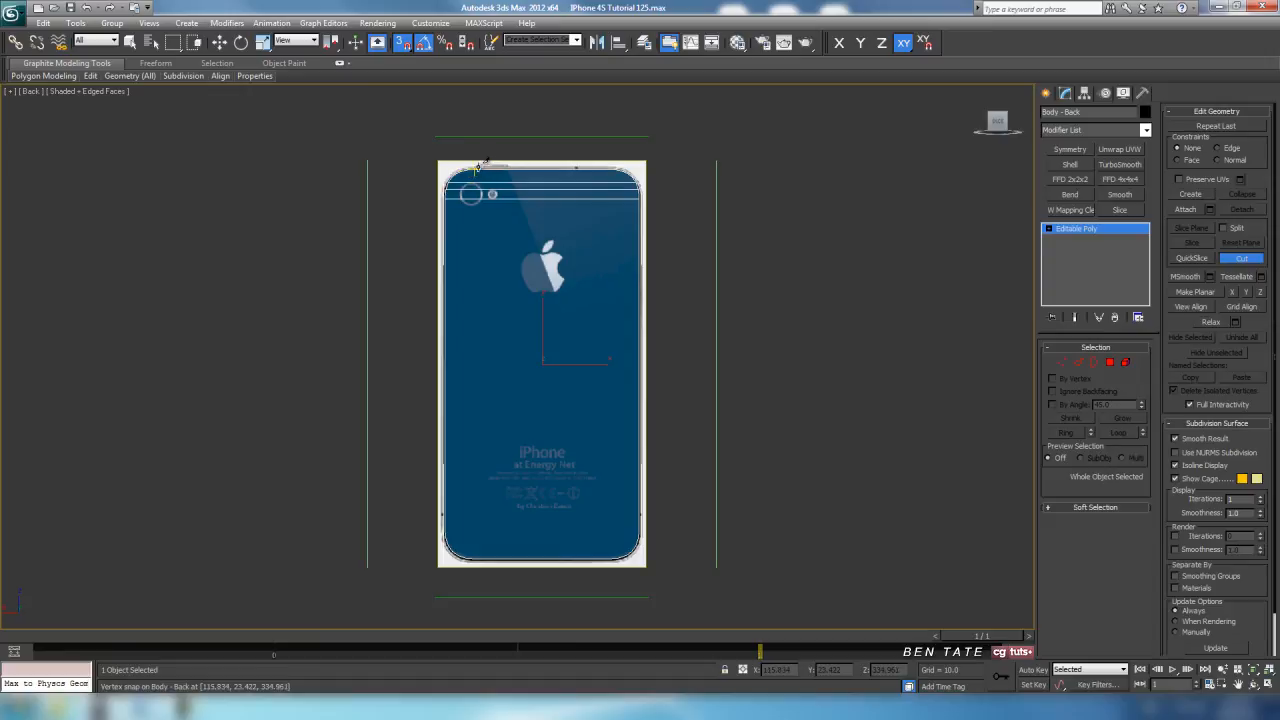
click(475, 165)
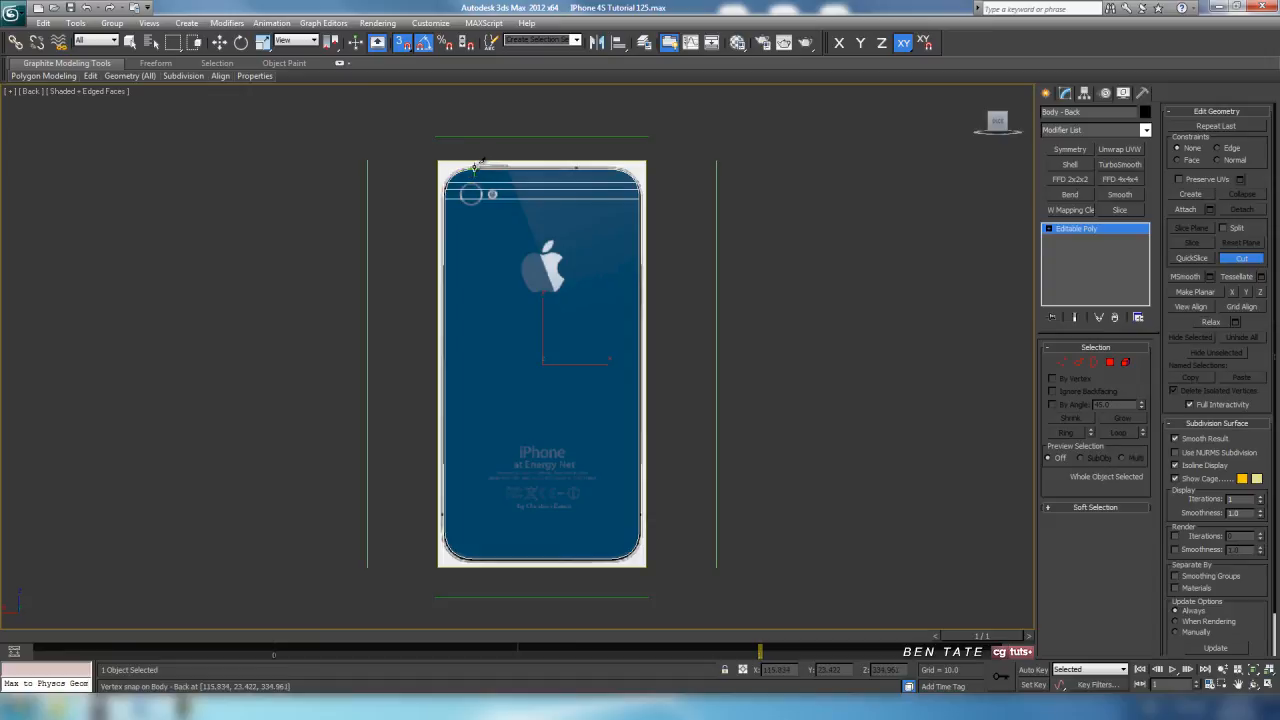
click(475, 555)
right_click(475, 554)
middle_drag(546, 280, 568, 189)
scroll(557, 458, up, 5)
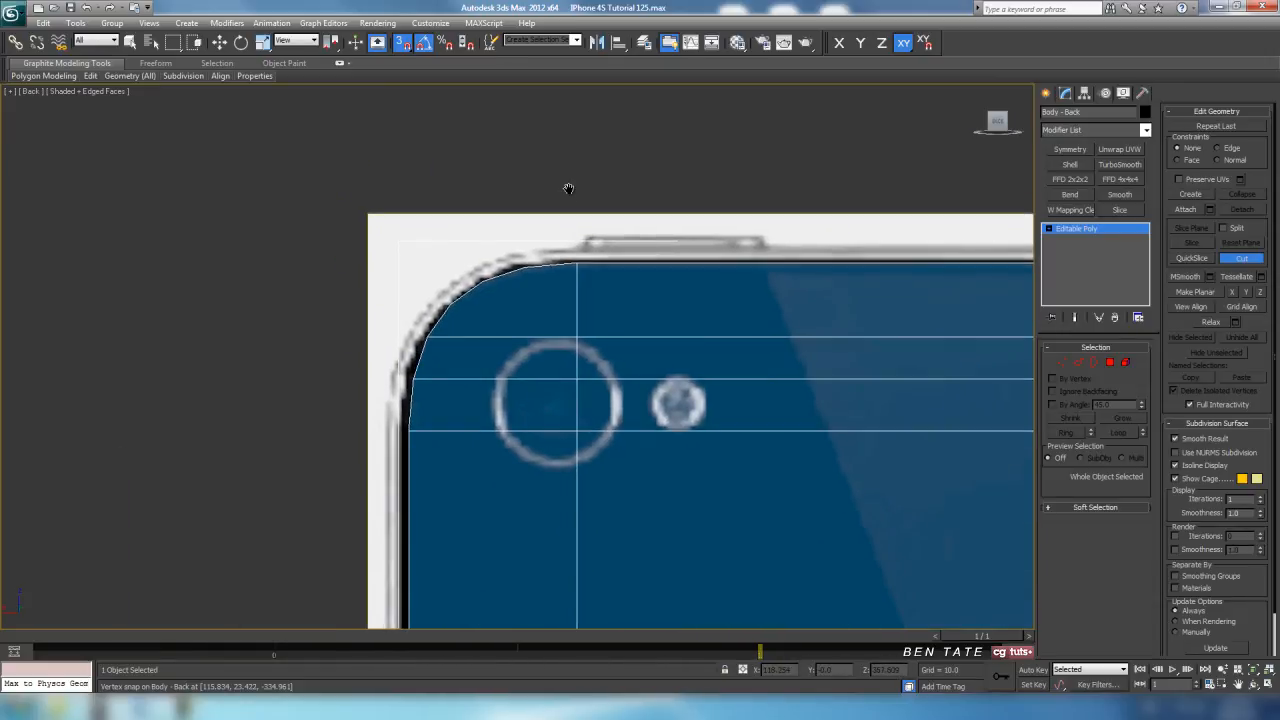
Cut a second vertical edge through the camera-side corner vertices just outside the camera ring, from the panel's top to its bottom.
scroll(568, 189, down, 5)
middle_drag(579, 263, 579, 146)
middle_drag(578, 271, 558, 212)
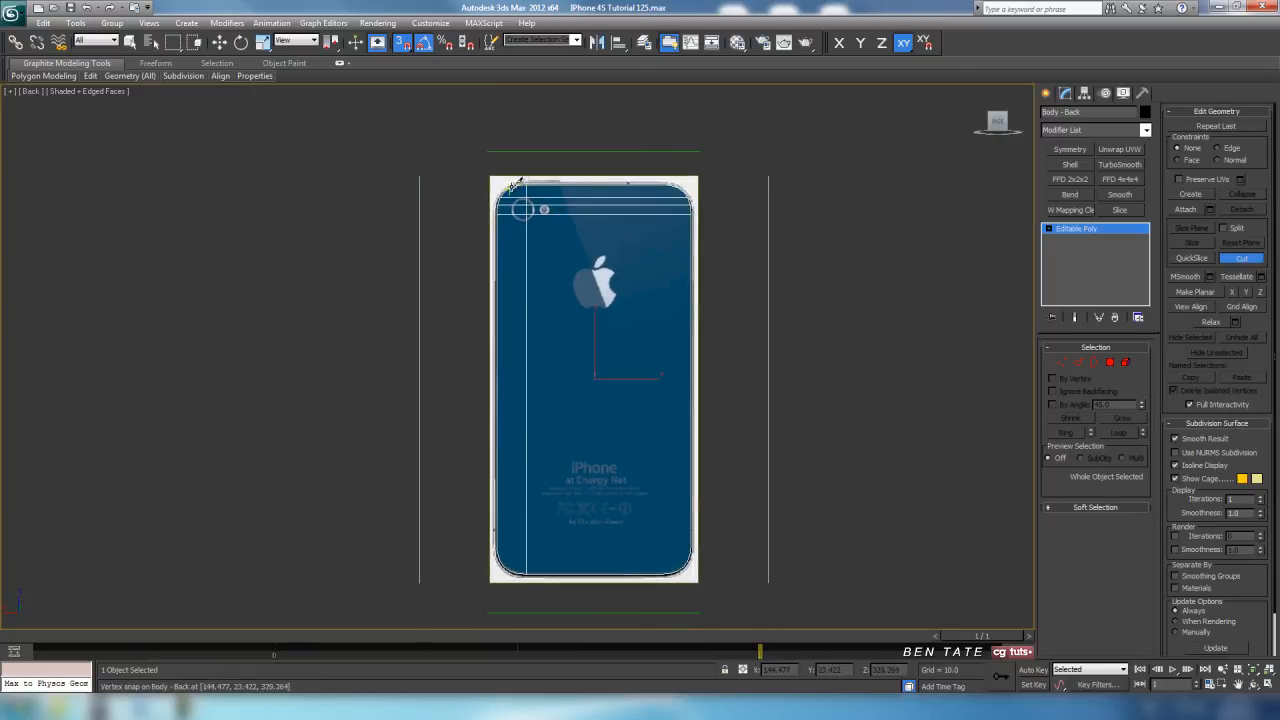
click(511, 183)
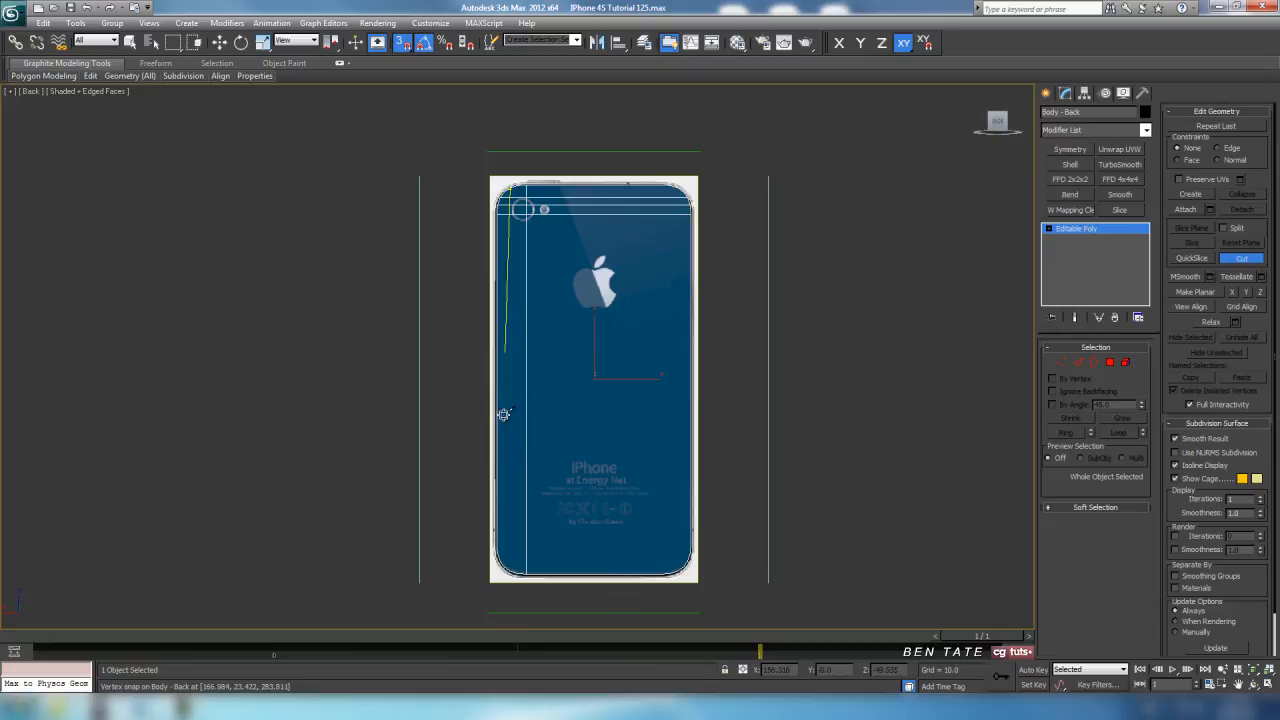
click(511, 569)
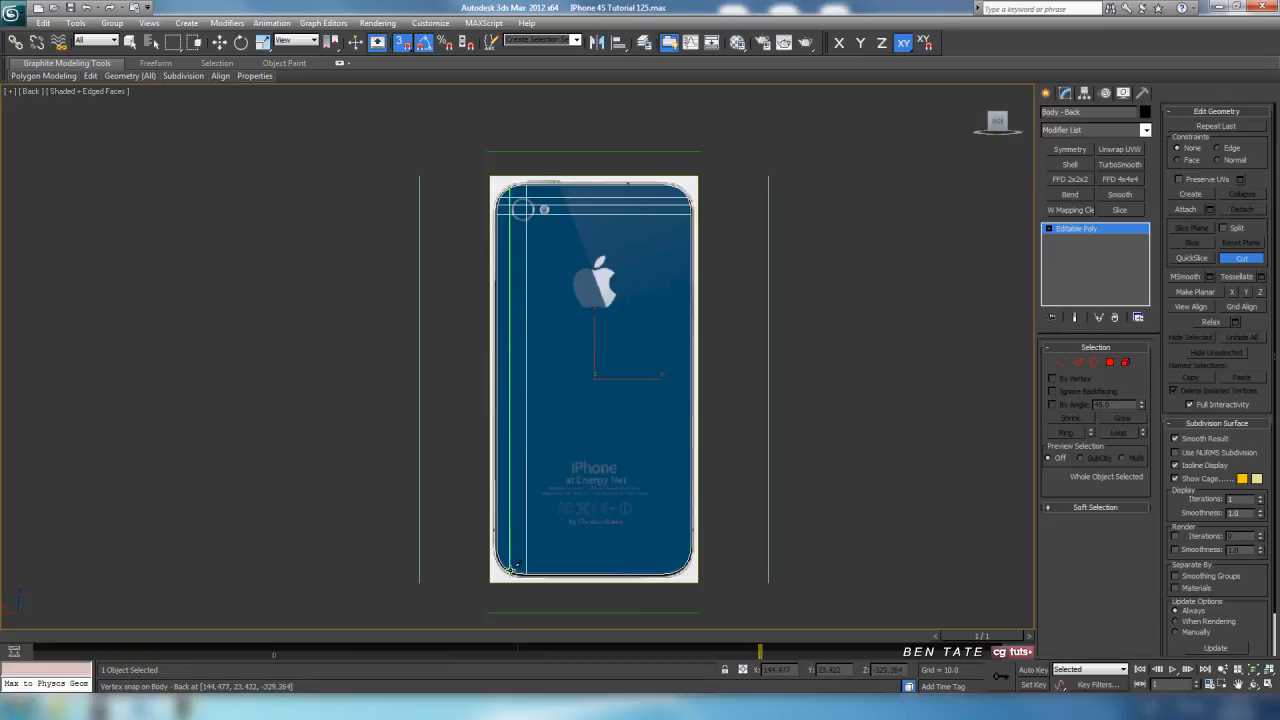
right_click(511, 569)
Examine how the cut edges run relative to the camera ring and the corner vertices.
middle_drag(578, 411, 567, 529)
scroll(522, 318, up, 6)
middle_drag(510, 323, 530, 350)
scroll(616, 223, up, 4)
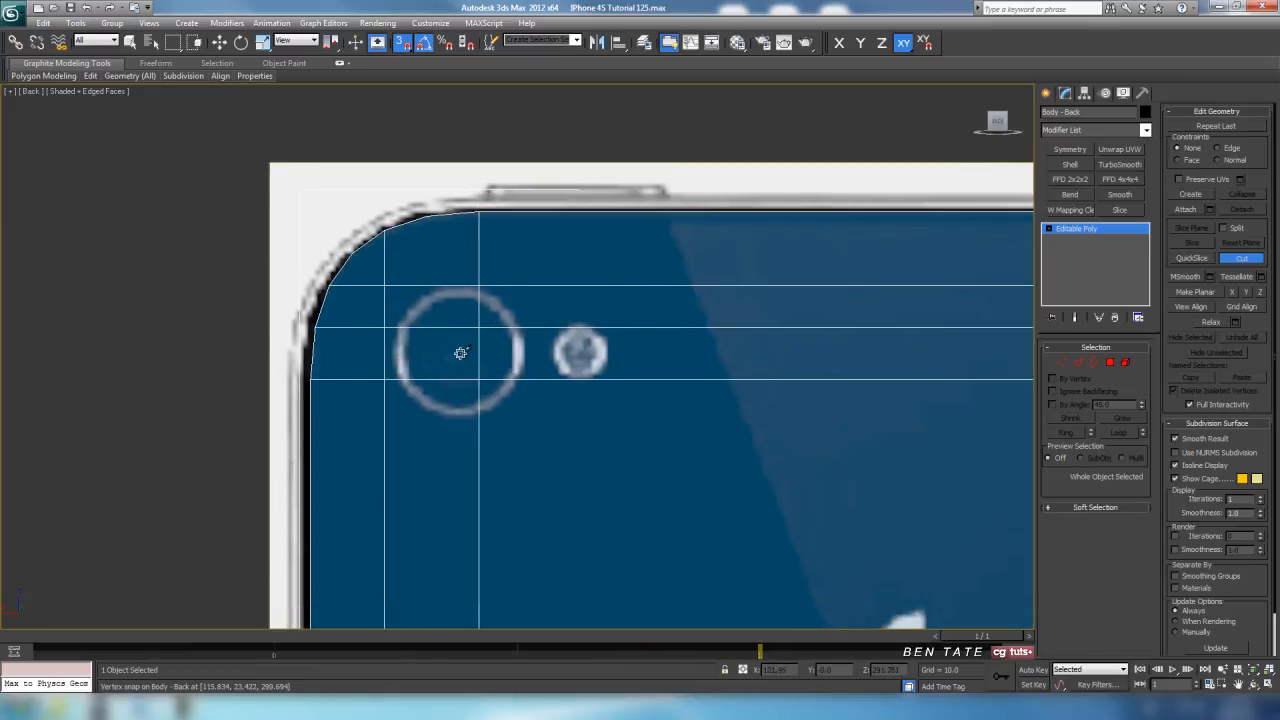
middle_drag(625, 205, 681, 272)
scroll(682, 273, down, 2)
middle_drag(640, 351, 686, 265)
scroll(686, 265, up, 2)
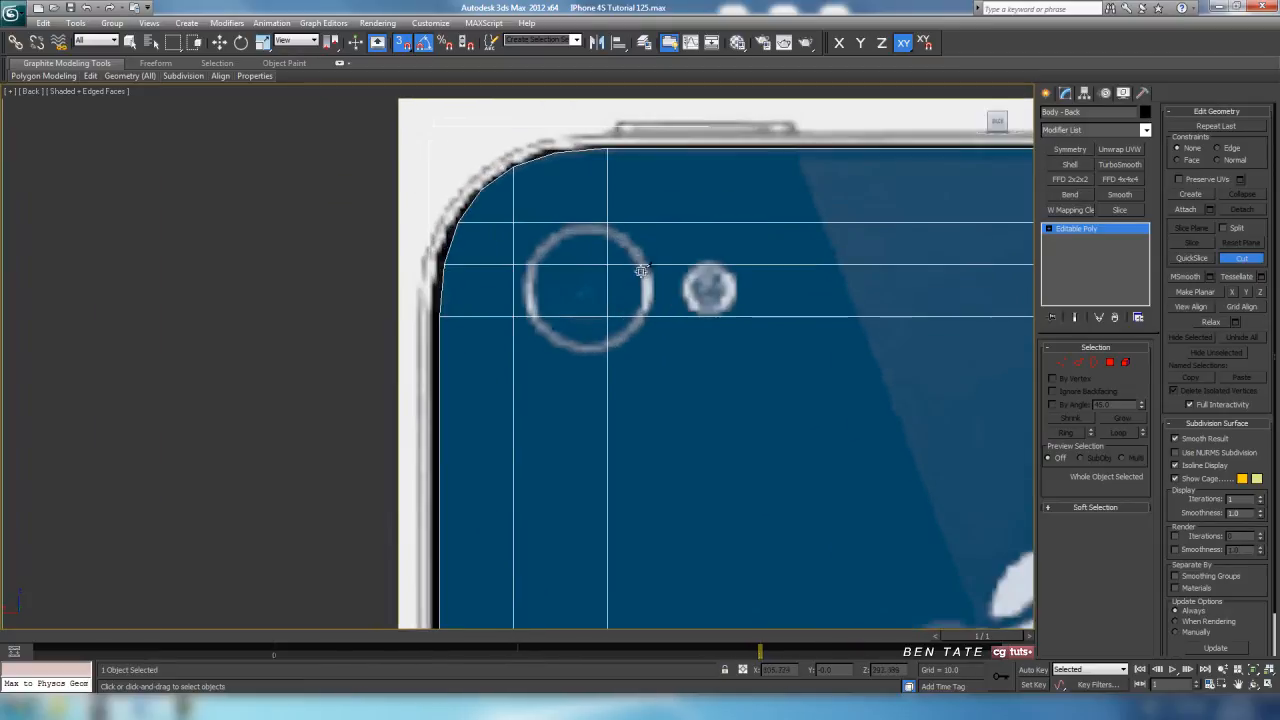
middle_drag(600, 215, 598, 293)
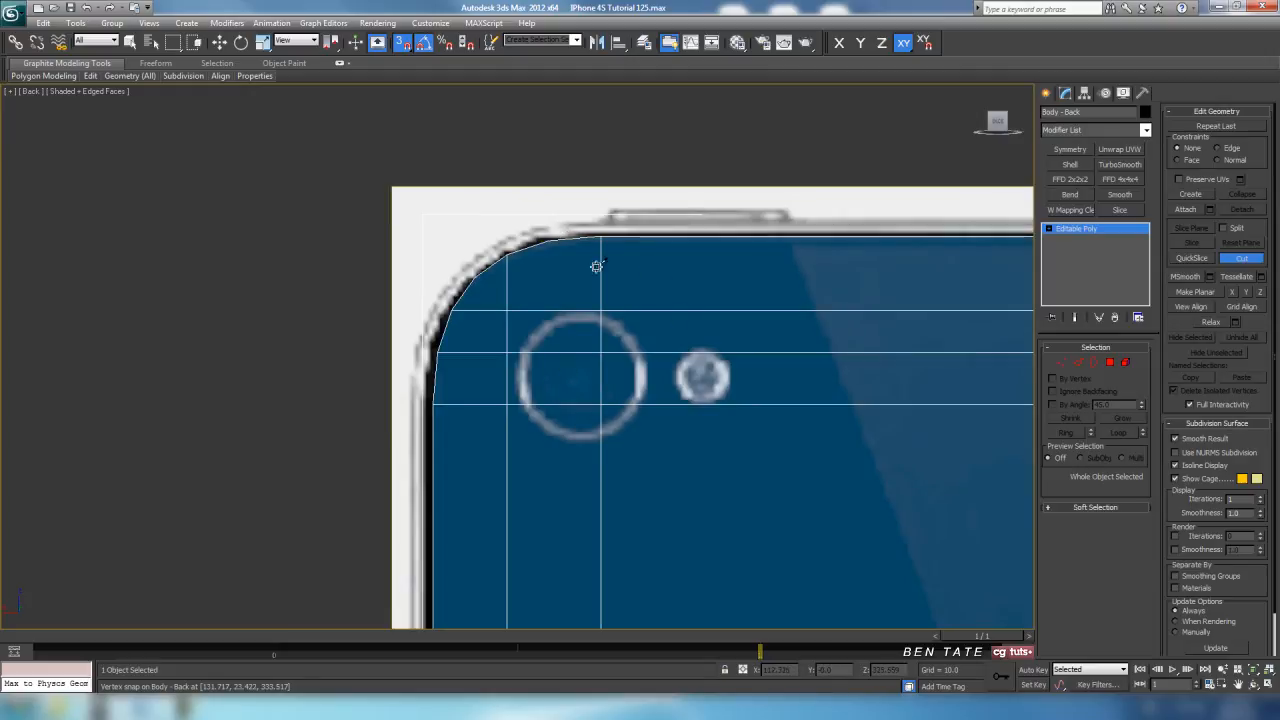
middle_drag(730, 387, 663, 250)
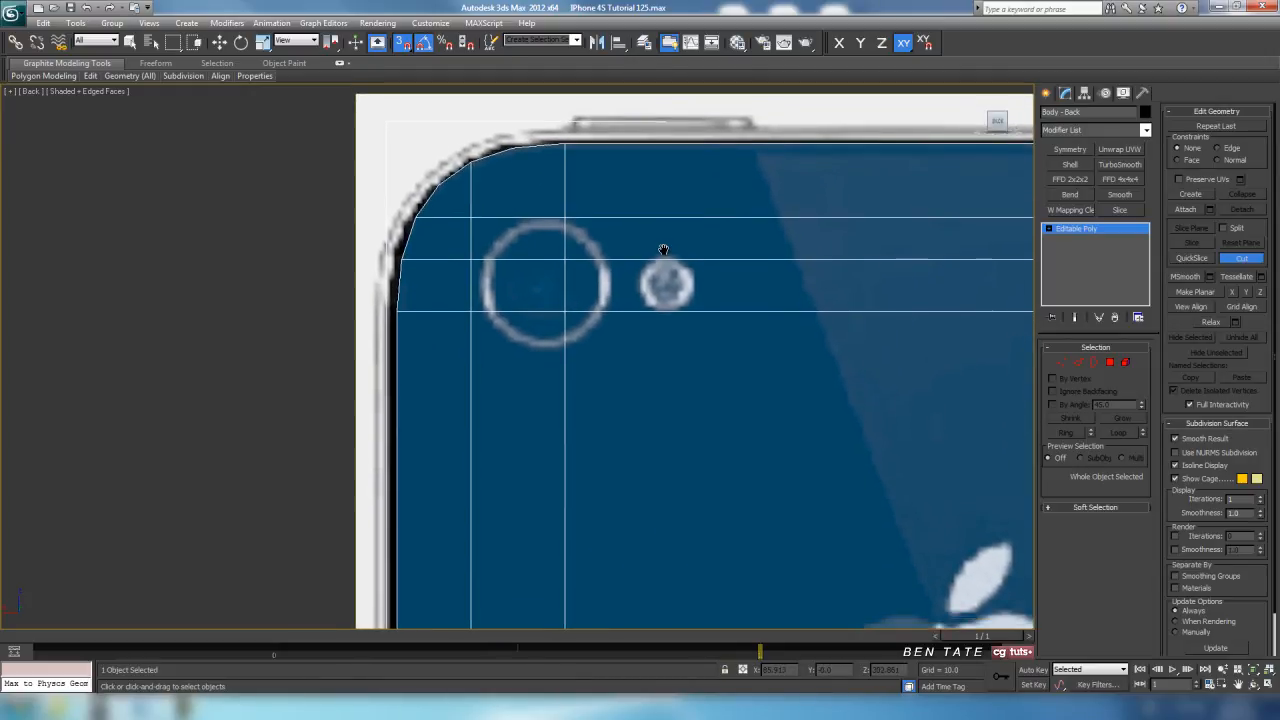
scroll(660, 249, down, 1)
middle_drag(628, 369, 637, 240)
scroll(637, 260, down, 3)
mouse_move(632, 367)
middle_down()
mouse_move(650, 139)
mouse_move(636, 392)
middle_up()
scroll(632, 389, up, 6)
mouse_move(598, 245)
middle_down()
mouse_move(603, 391)
mouse_move(645, 257)
mouse_move(607, 262)
middle_up()
scroll(605, 389, up, 2)
scroll(631, 368, up, 2)
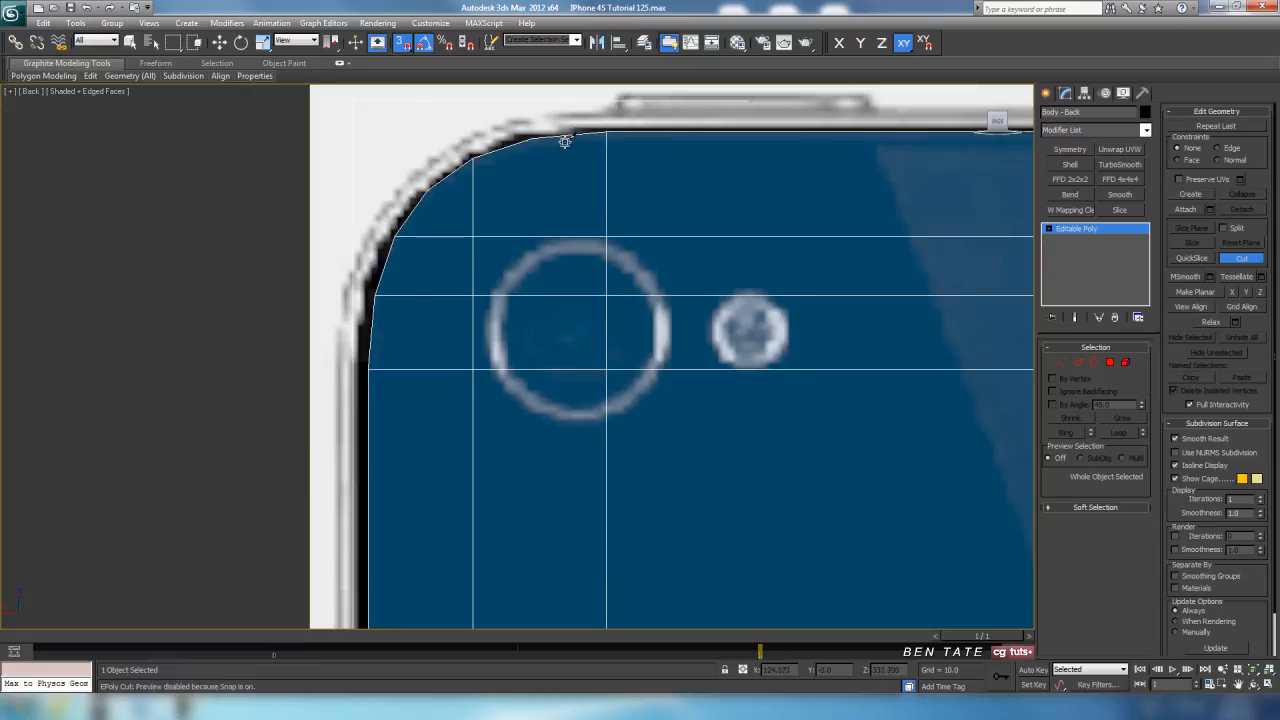
Cut a vertical edge from the top corner vertex between the two vertical edges down to the lowest horizontal edge, through the camera ring.
click(566, 369)
scroll(623, 362, down, 5)
middle_drag(621, 356, 633, 108)
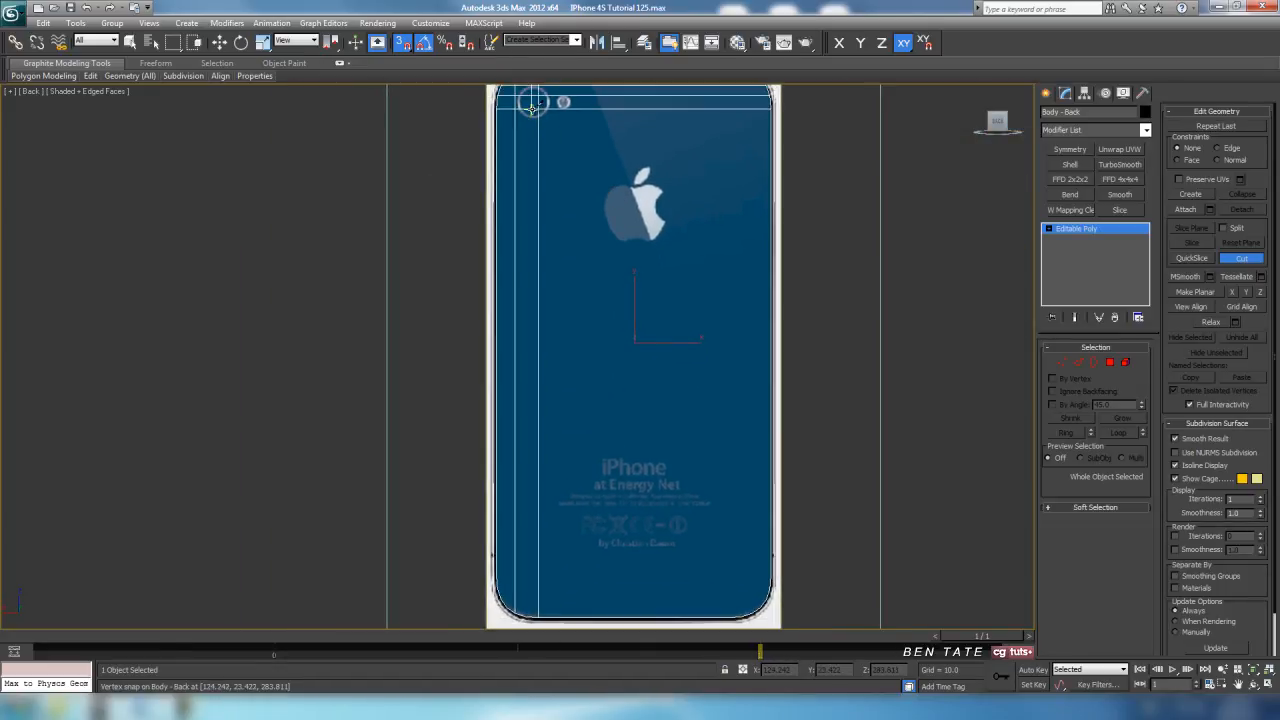
click(531, 104)
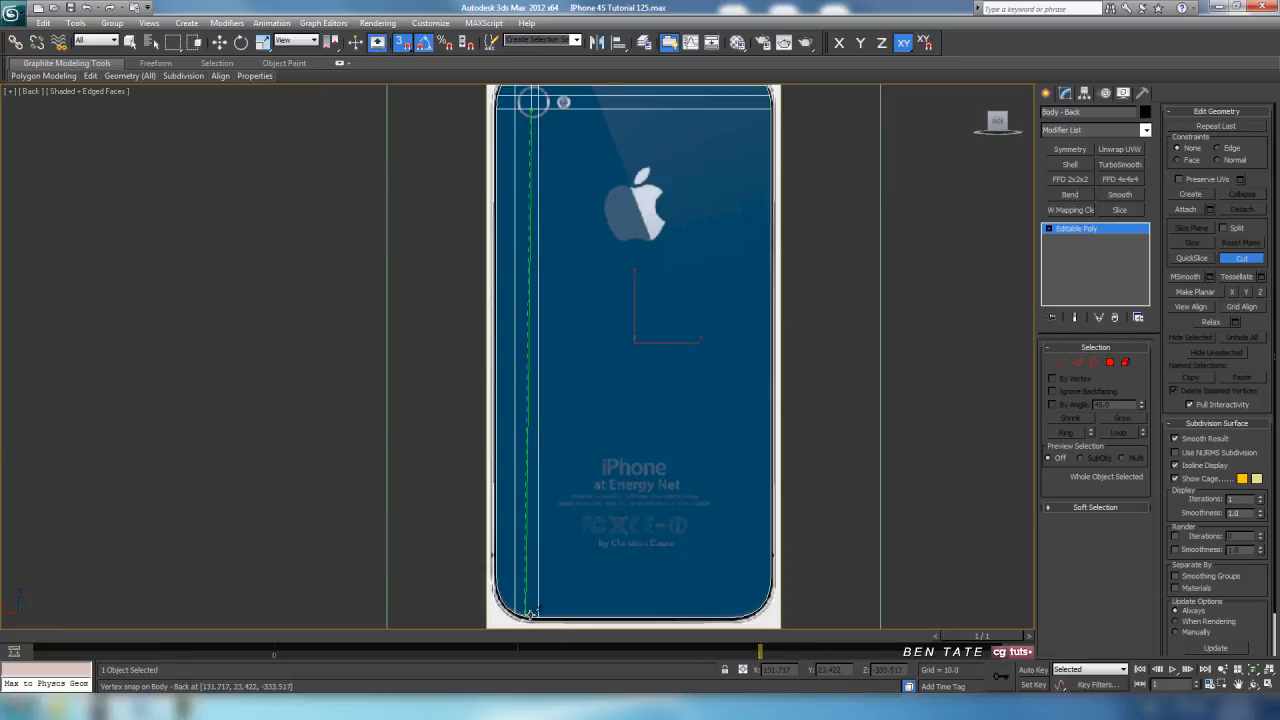
right_click(524, 555)
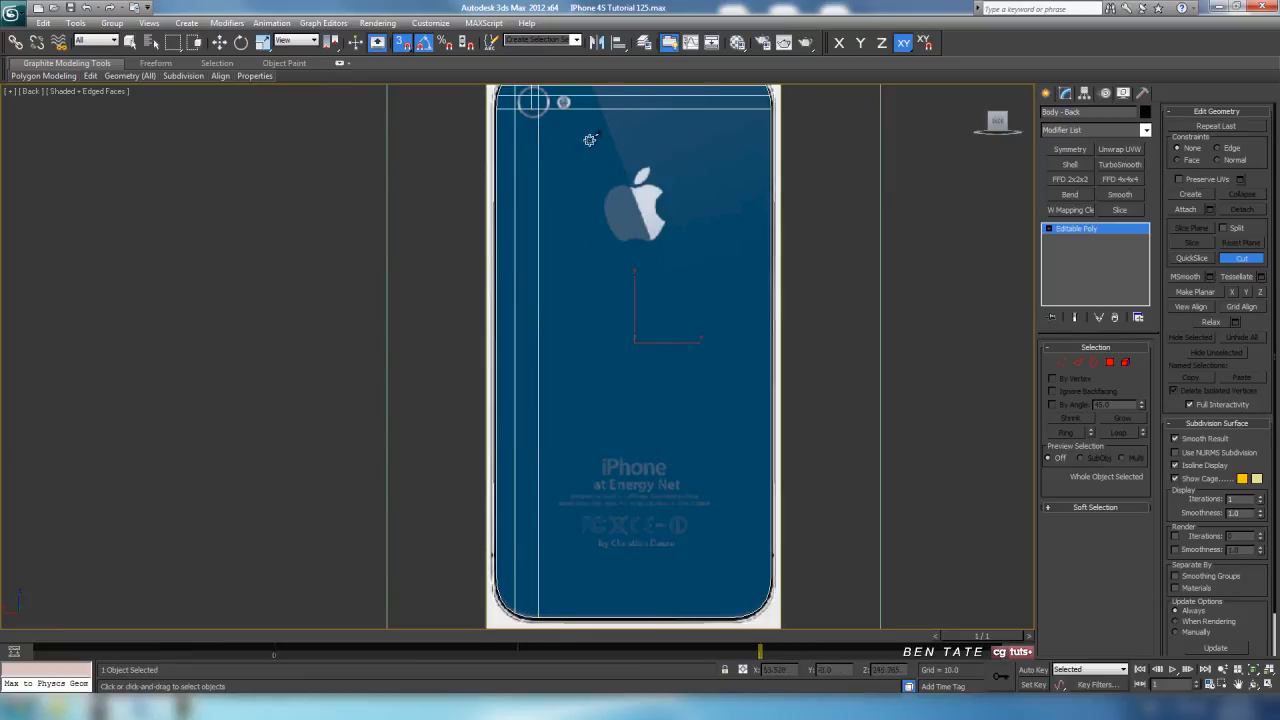
With snapping off, extend the middle vertical edge from the lowest horizontal edge down to the panel's bottom edge.
key(s)
click(531, 100)
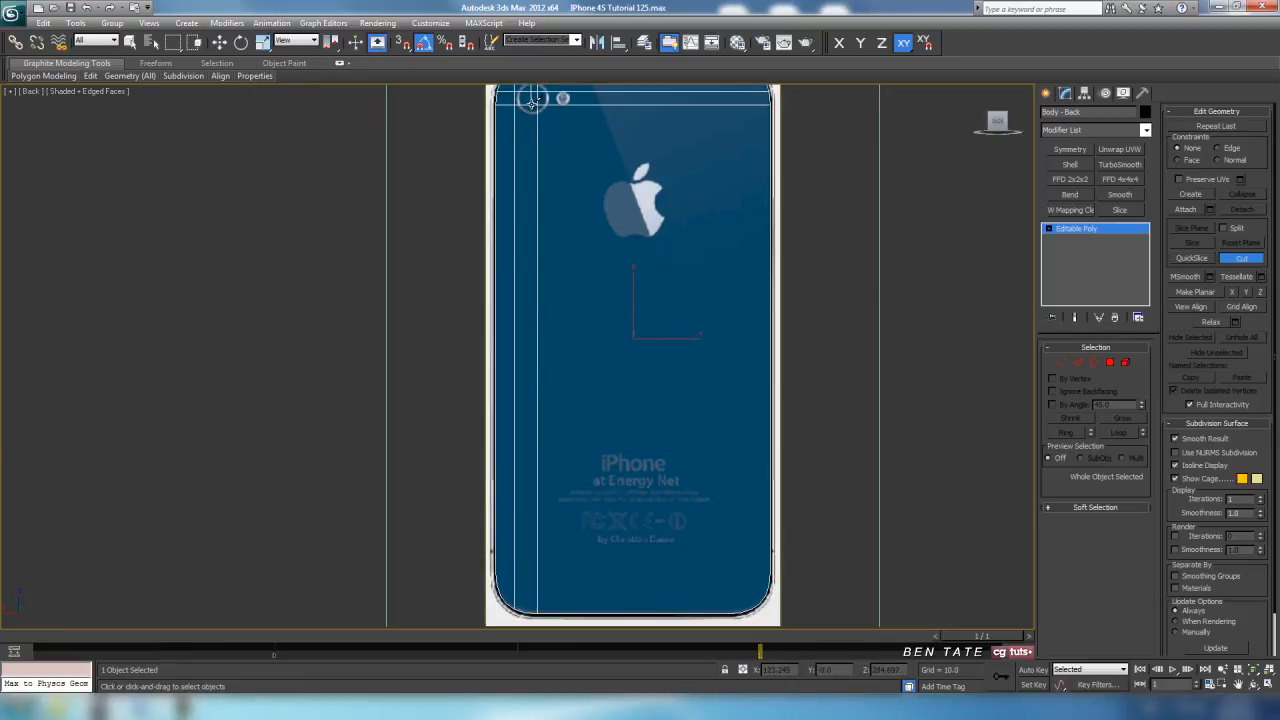
click(533, 612)
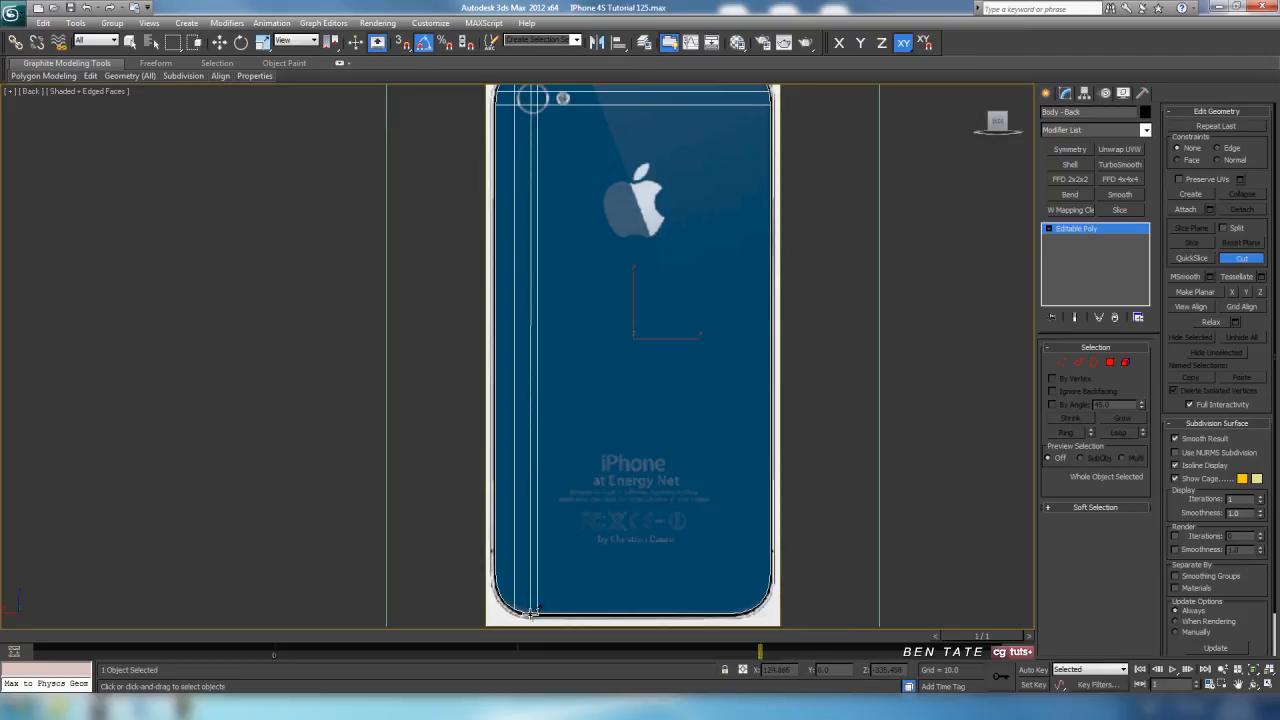
scroll(560, 430, up, 6)
scroll(550, 385, up, 5)
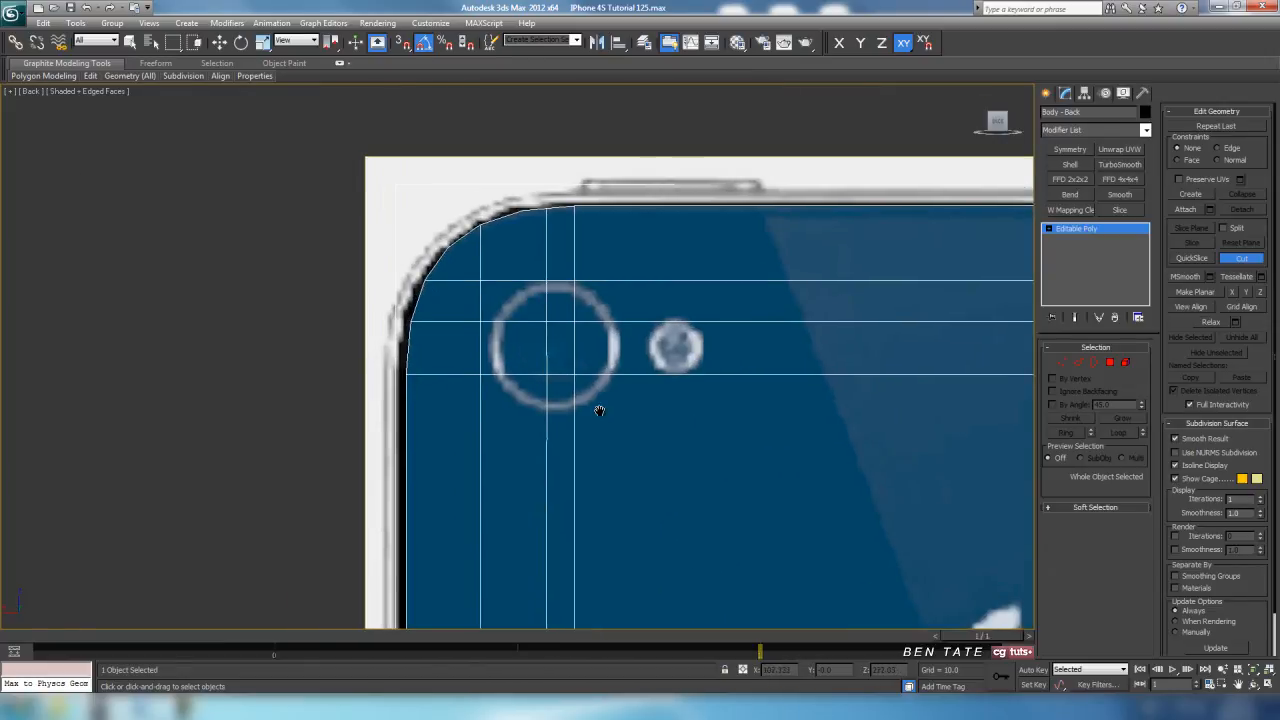
scroll(629, 439, down, 5)
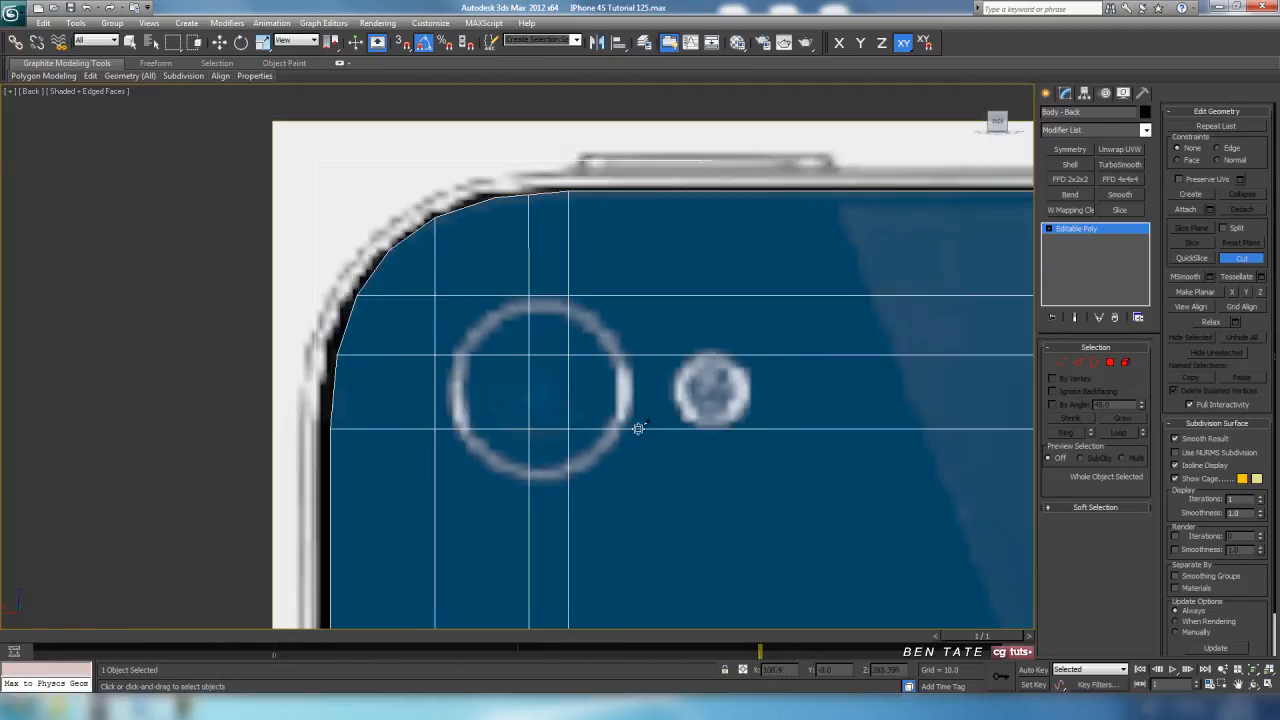
click(1249, 257)
Draw a spline circle with a radius of about 18 over the camera lens ring of the reference image.
click(1048, 93)
click(1066, 115)
click(1070, 203)
scroll(729, 300, up, 5)
drag(535, 338, 547, 455)
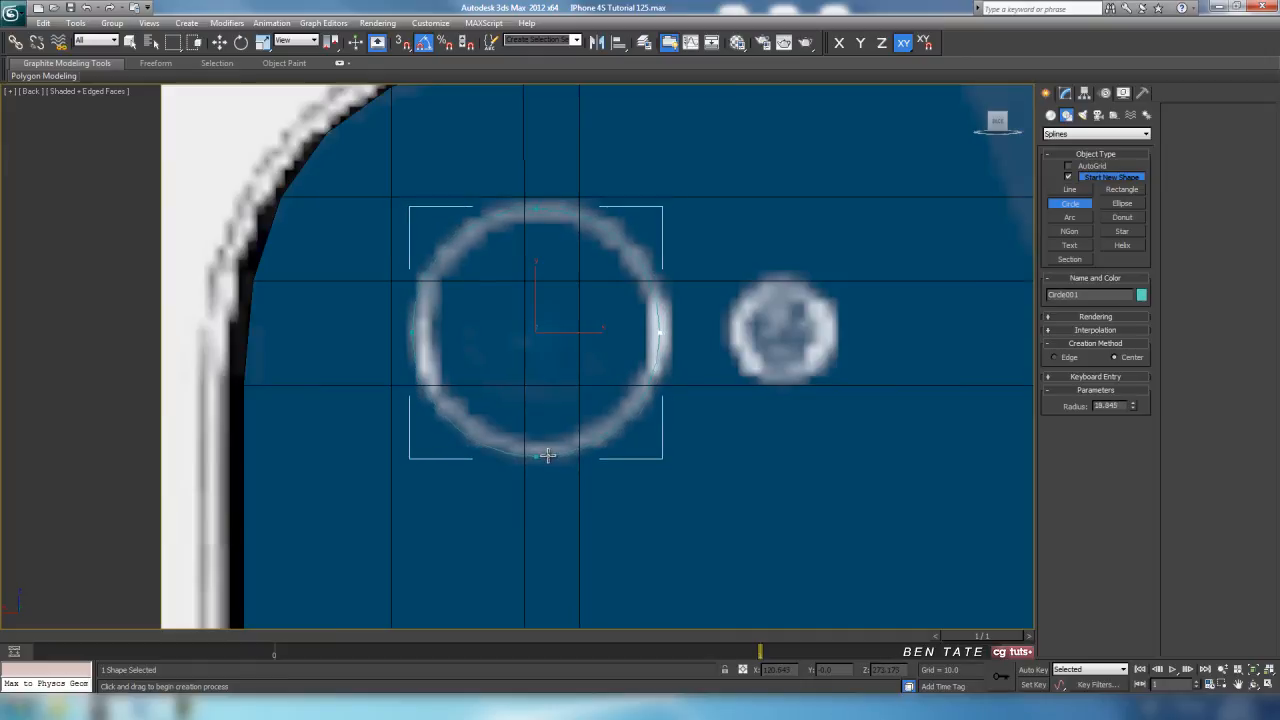
Set the new circle's object colour to black.
middle_drag(697, 384, 681, 394)
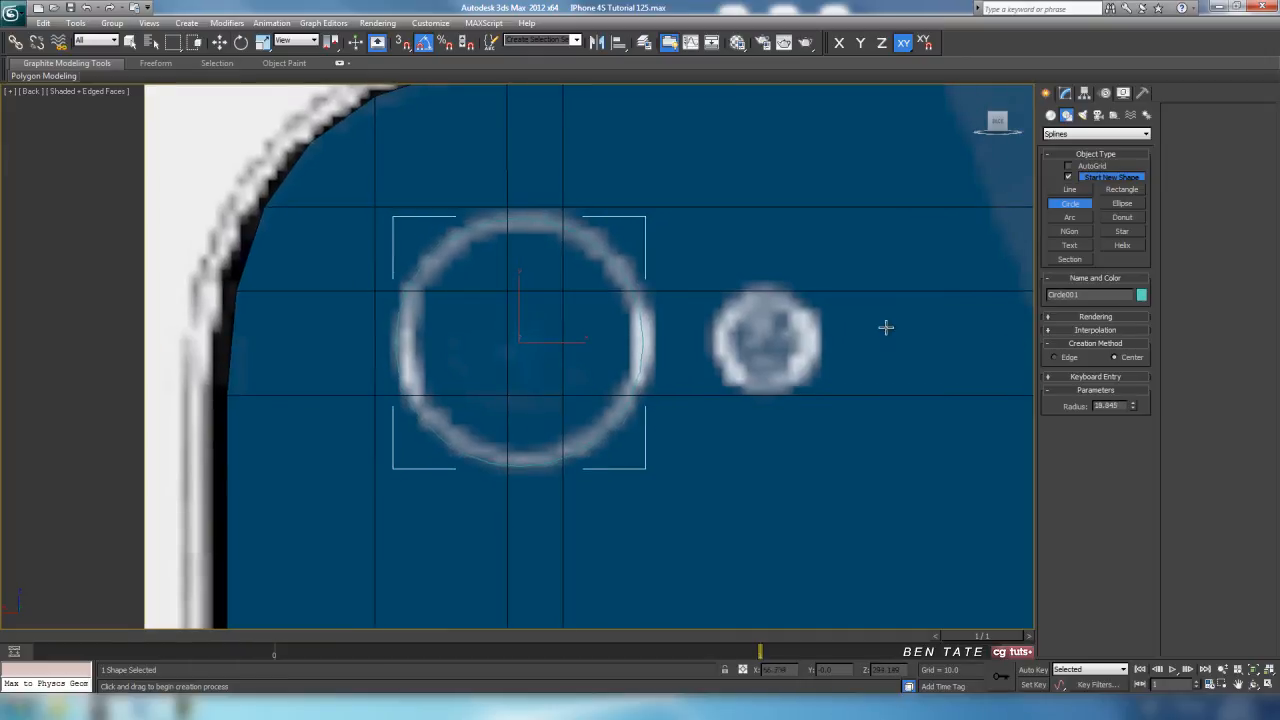
click(1140, 295)
click(741, 382)
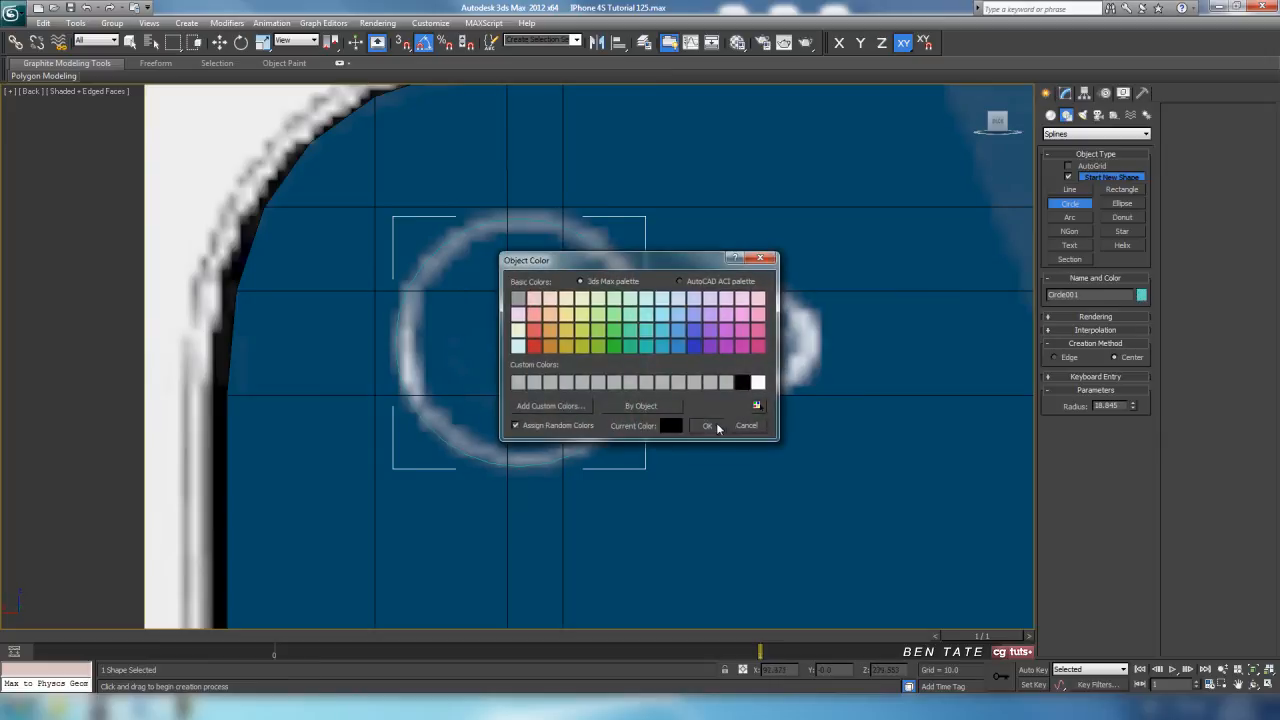
click(706, 425)
Set the circle's interpolation steps to 1 and nudge the circle to centre it on the camera lens ring.
click(1095, 330)
click(1130, 343)
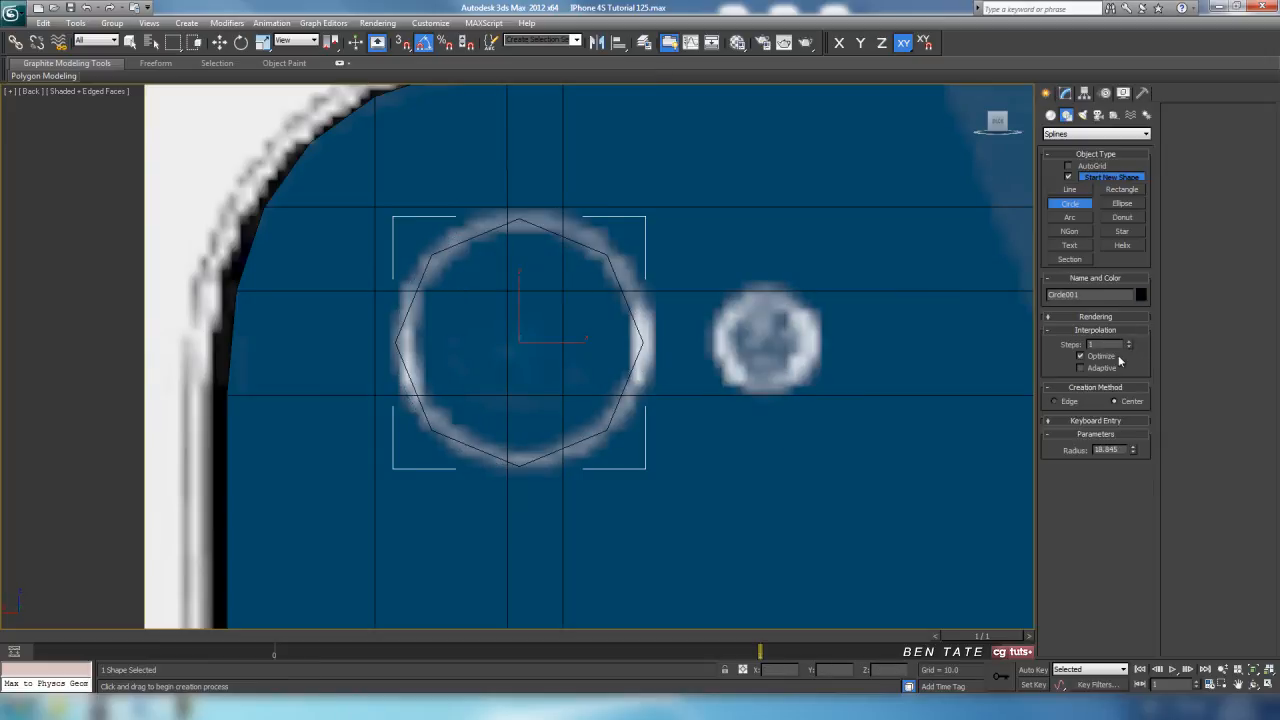
click(219, 42)
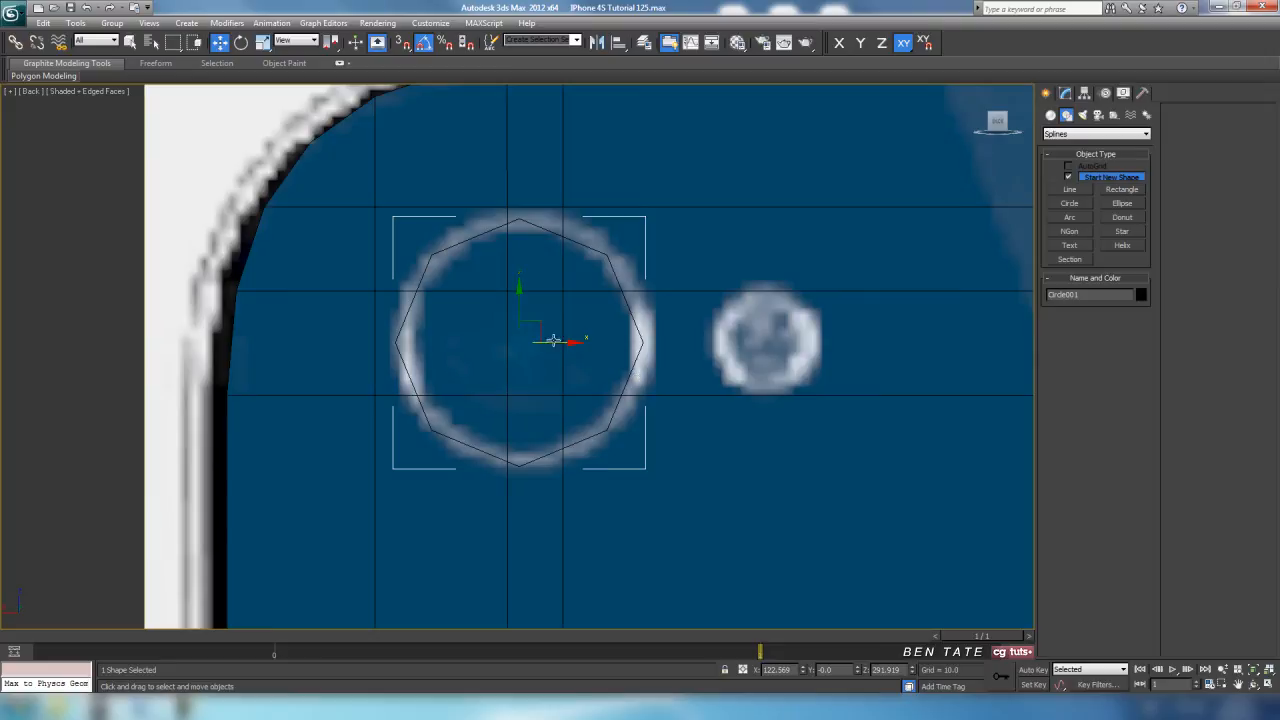
drag(533, 323, 535, 320)
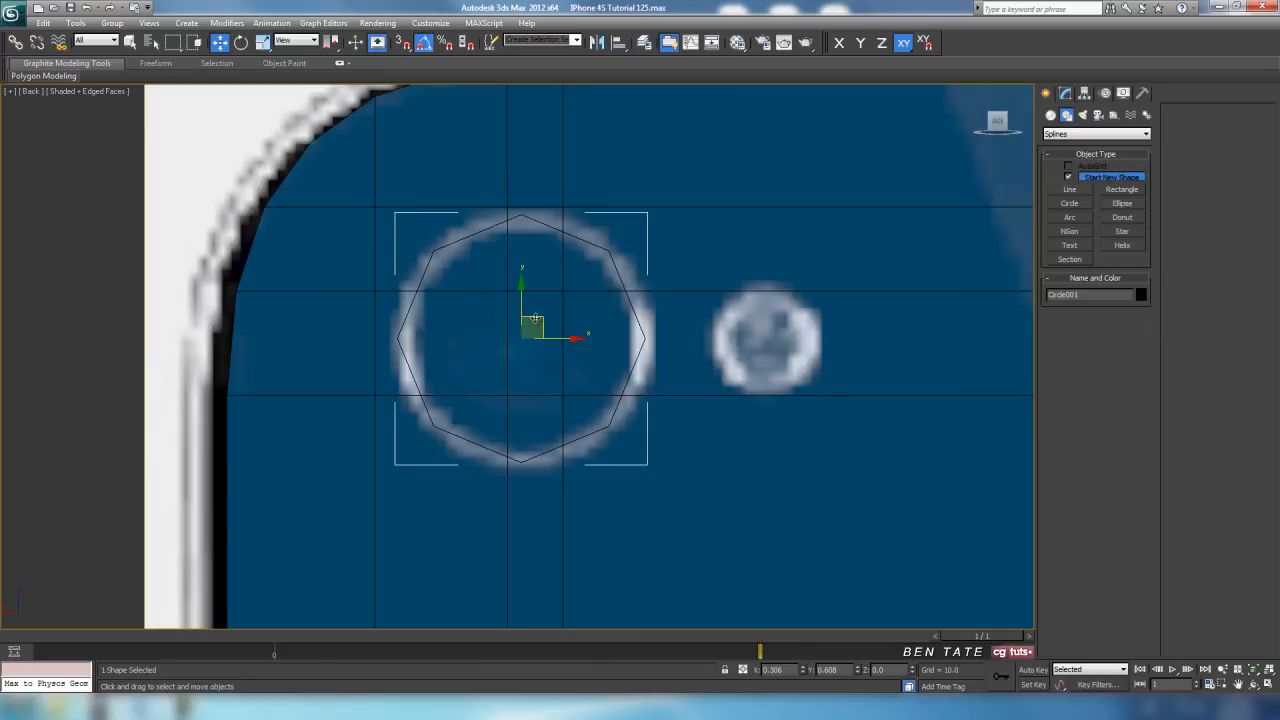
Clone the circle along X as a single copy placed over the flash beside the camera.
scroll(550, 335, down, 5)
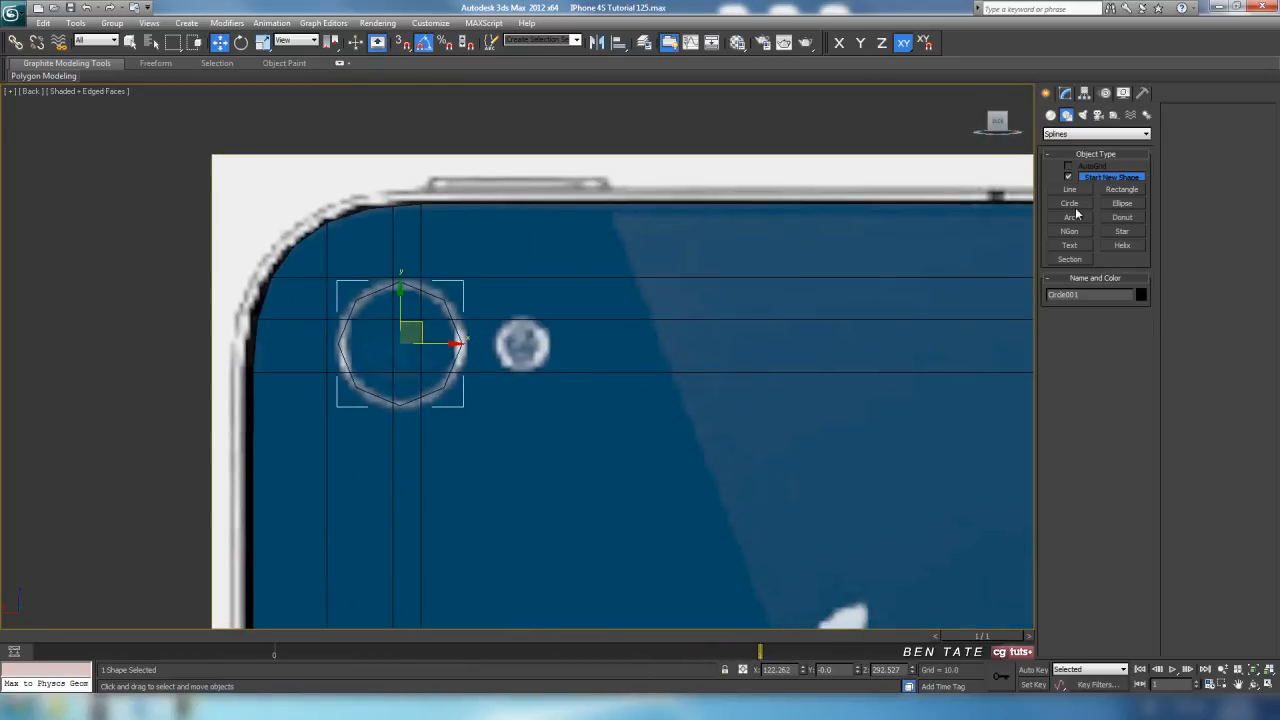
middle_drag(311, 348, 437, 348)
scroll(436, 348, up, 2)
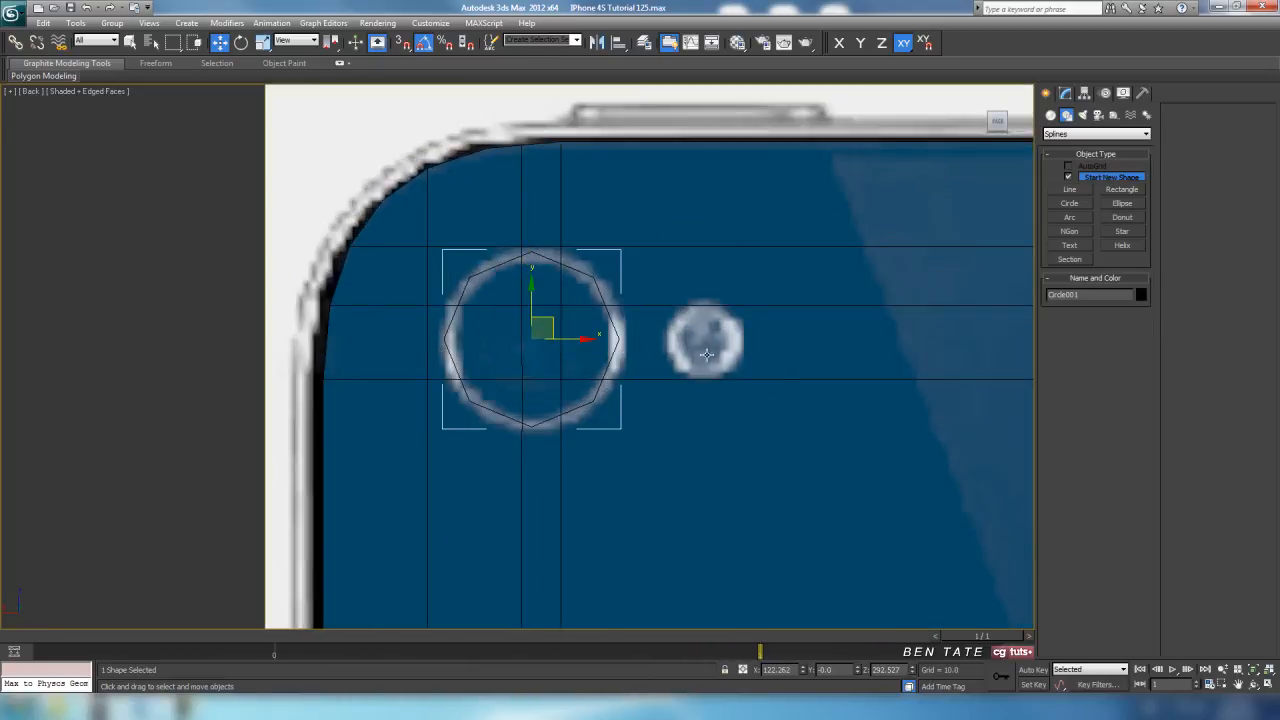
shift+drag(568, 339, 742, 345)
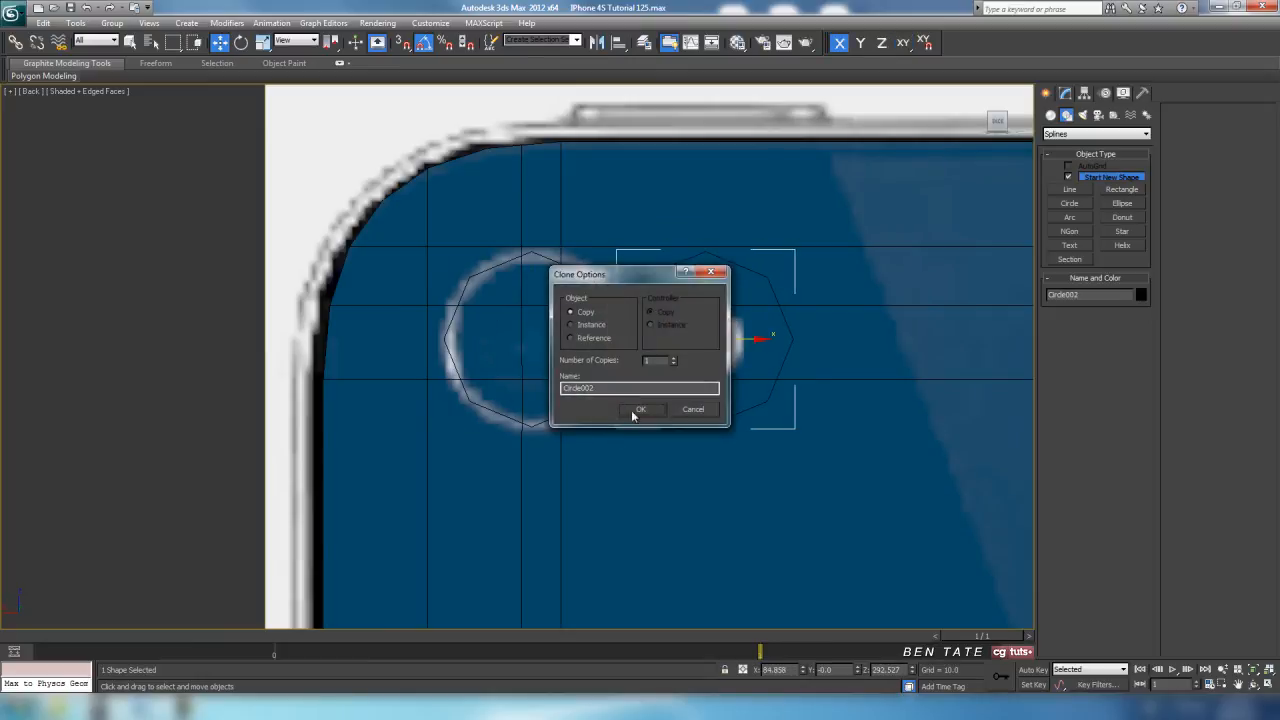
click(624, 410)
Reduce the copied circle's radius to about 7.5 so that it fits the flash.
key(z)
click(1066, 94)
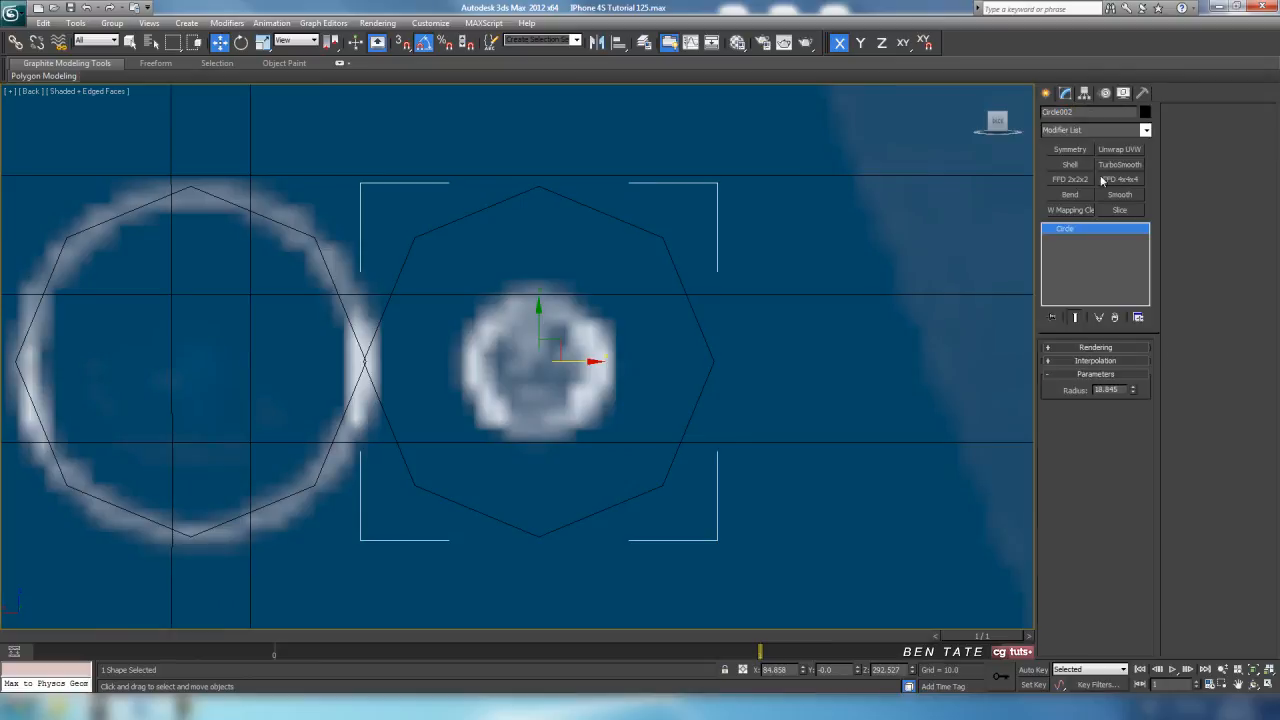
drag(1135, 392, 1132, 428)
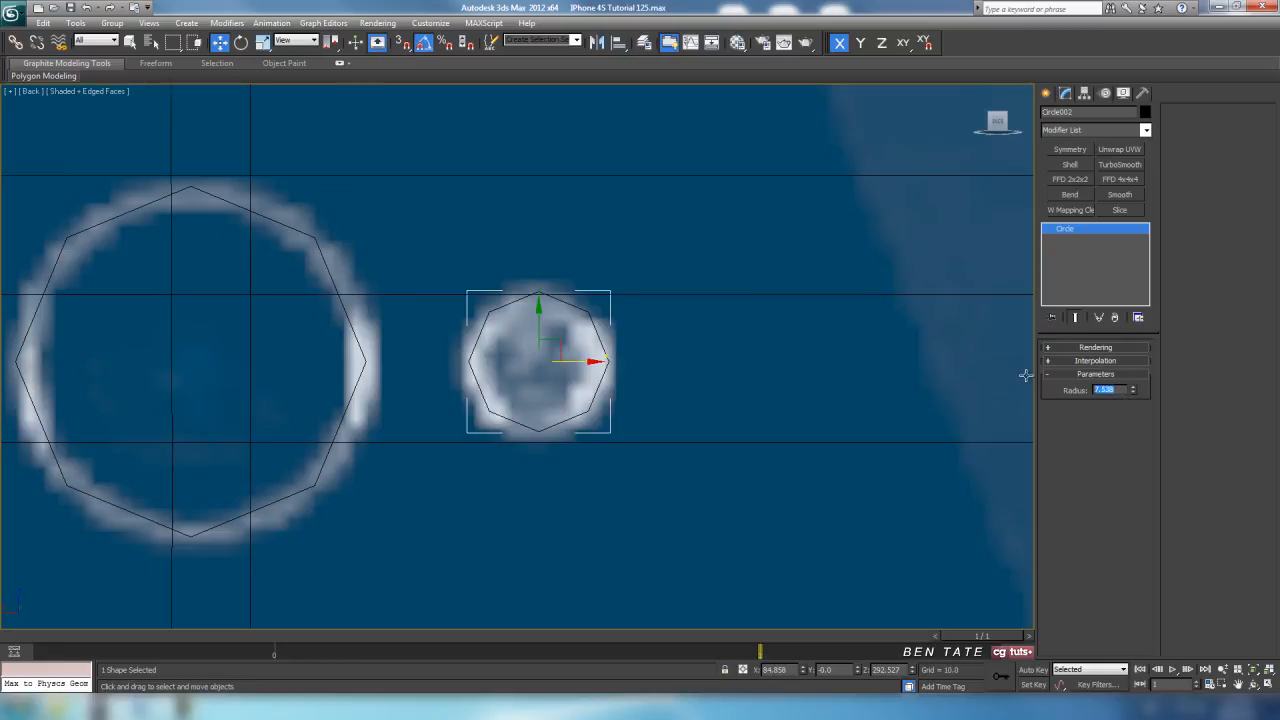
Set the camera lens circle's radius to 19.
click(352, 389)
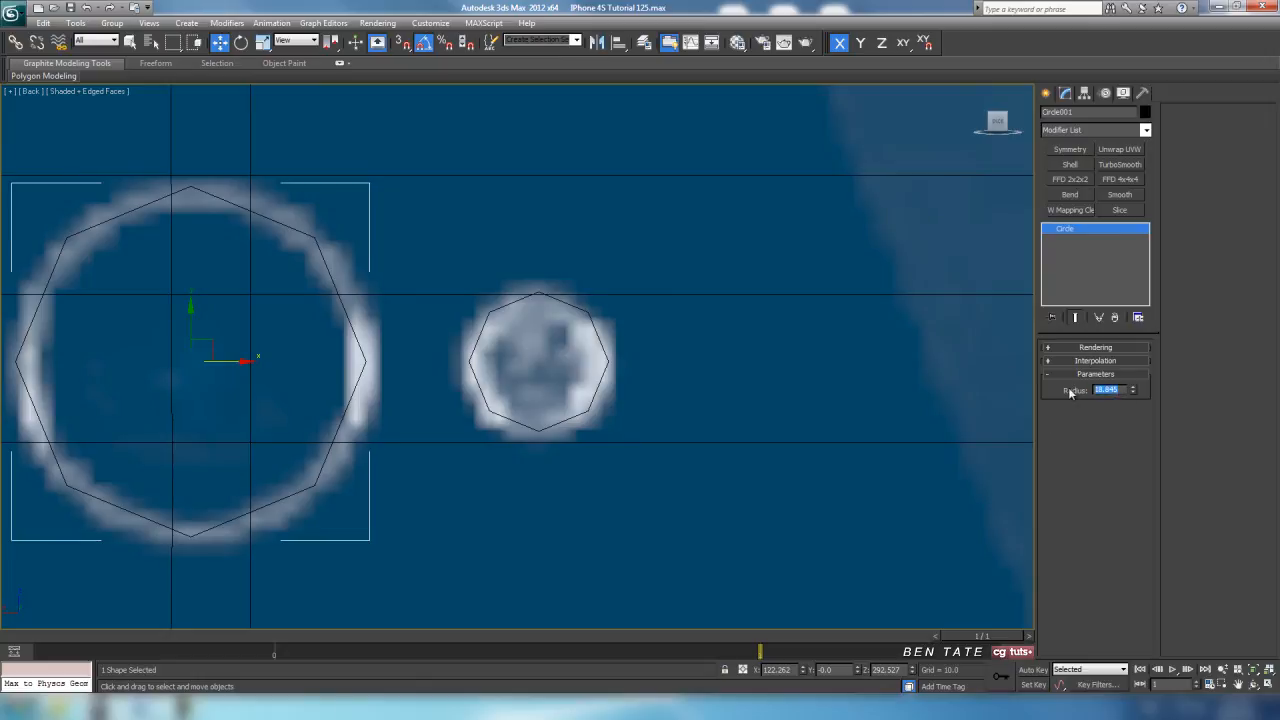
key(Return)
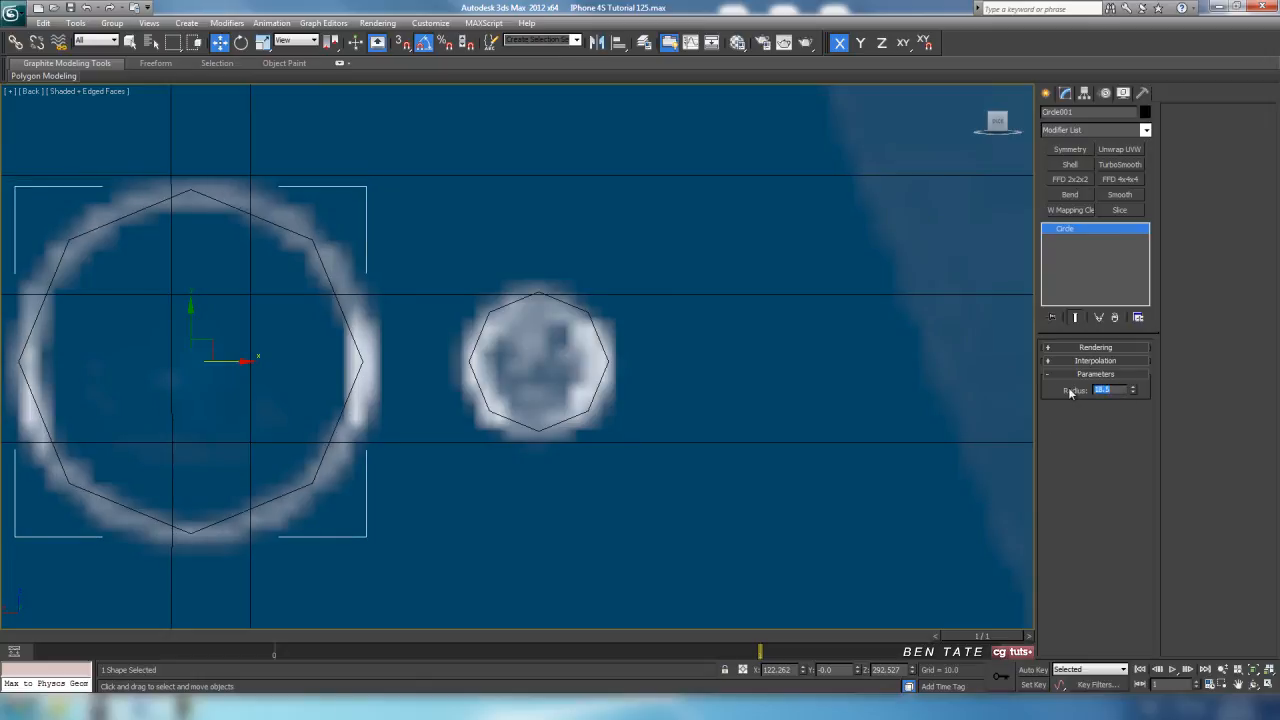
middle_drag(539, 373, 662, 350)
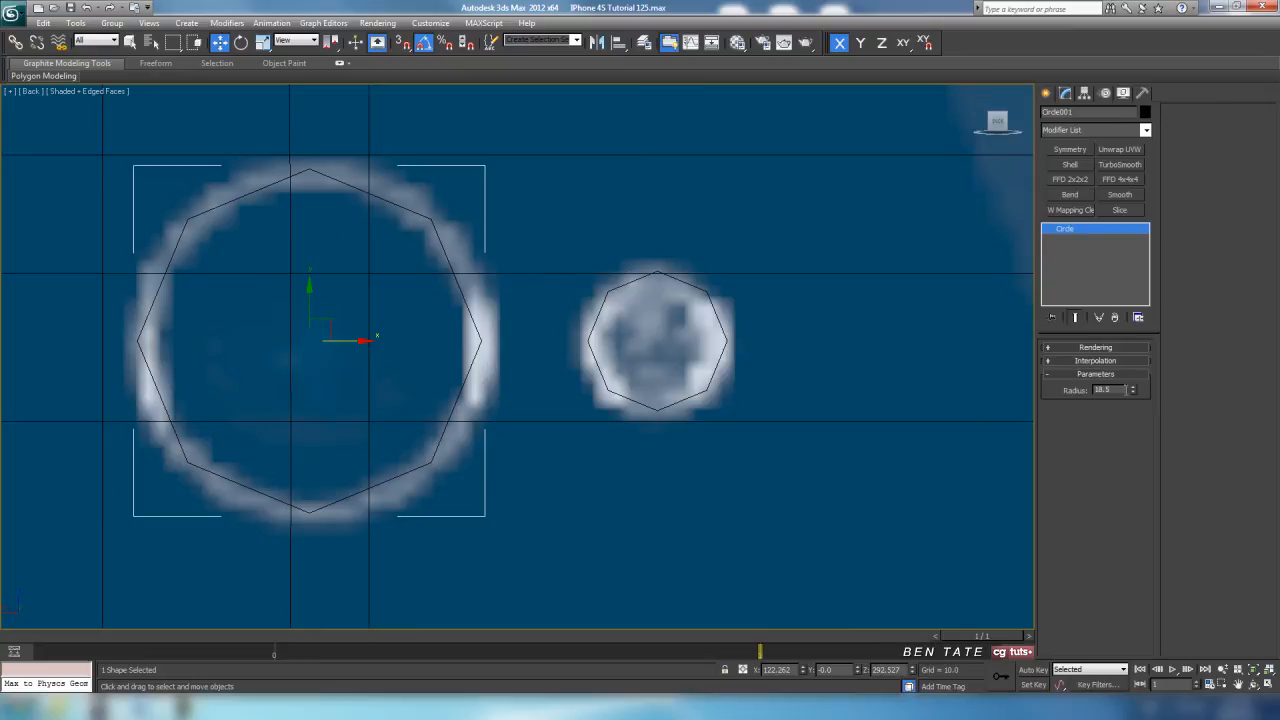
key(Return)
mouse_move(795, 389)
middle_down()
mouse_move(806, 429)
mouse_move(808, 374)
middle_up()
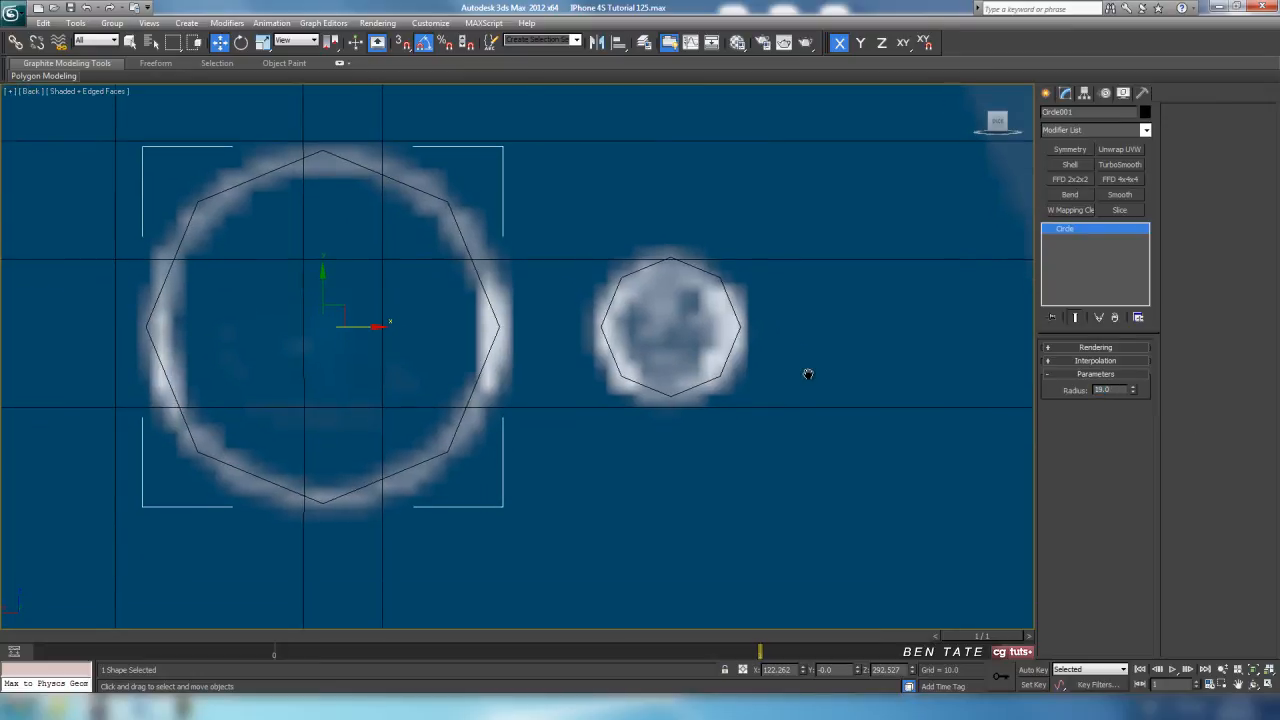
In edge mode on the back panel, select the long horizontal edges that span from the camera area to the opposite side.
scroll(808, 371, down, 4)
middle_drag(640, 374, 727, 402)
scroll(771, 412, up, 3)
scroll(700, 460, down, 4)
scroll(674, 434, up, 3)
click(1046, 93)
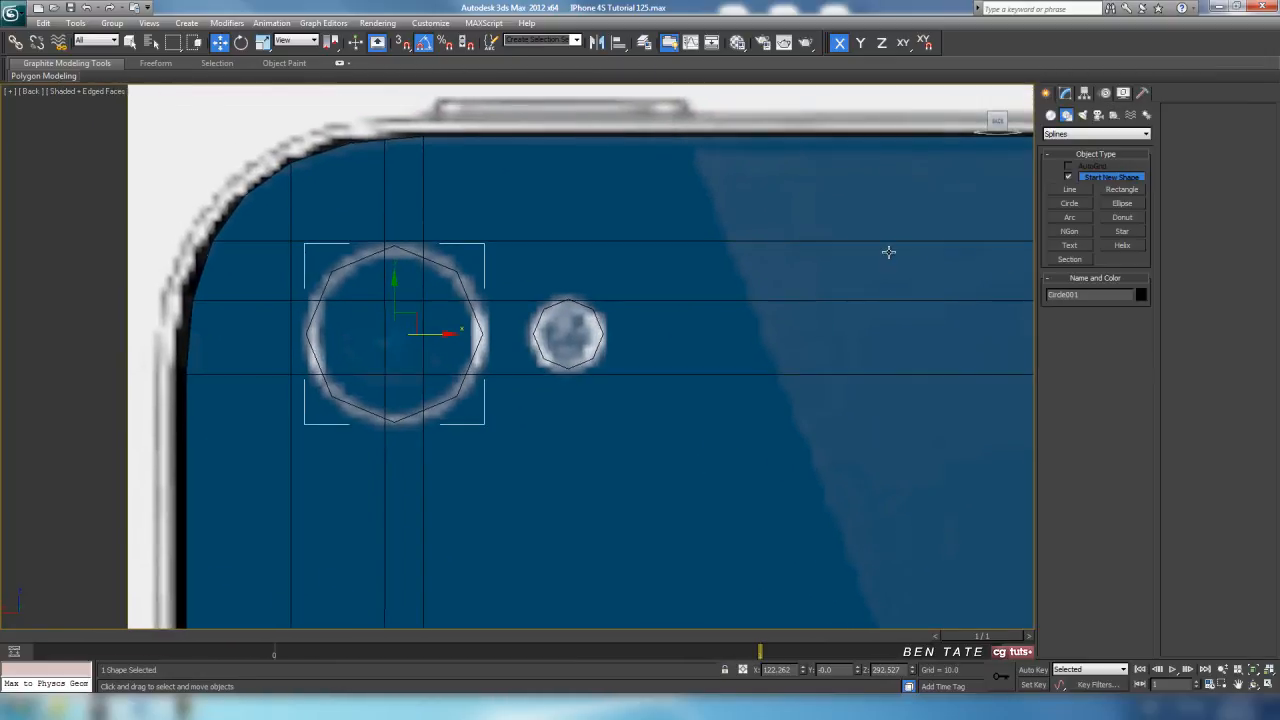
click(888, 252)
click(1065, 93)
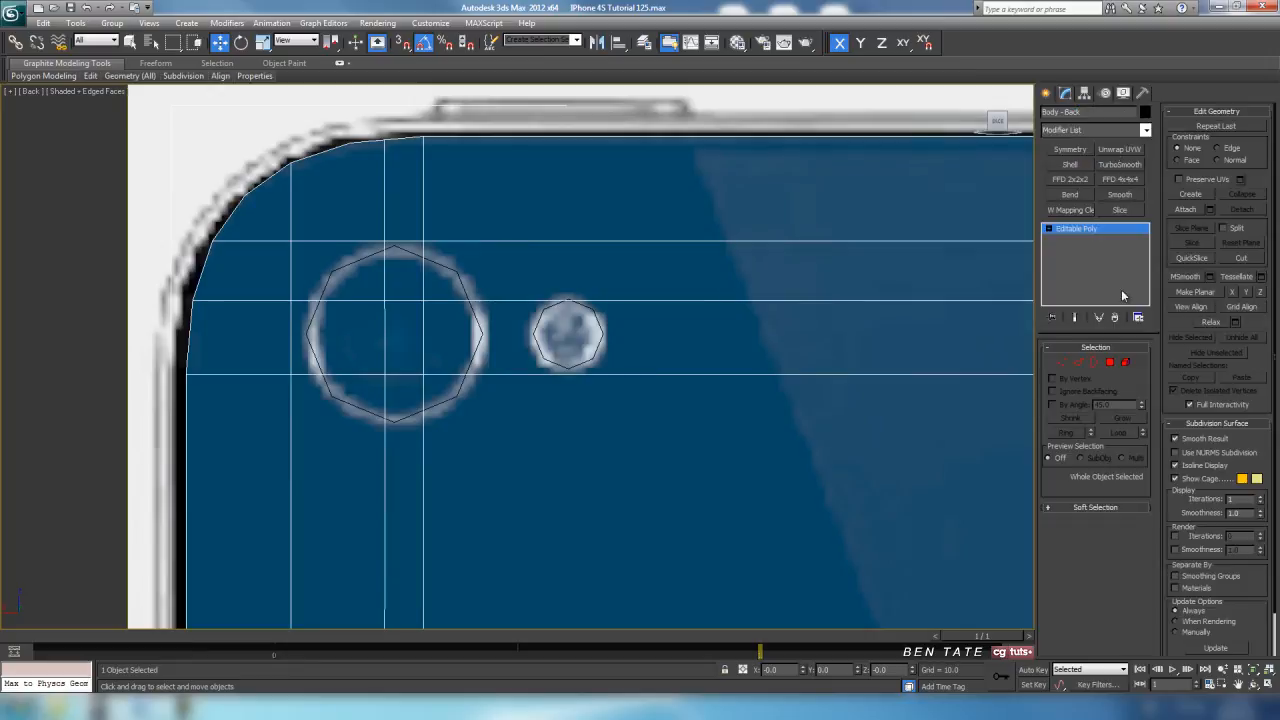
click(1082, 364)
scroll(742, 376, down, 9)
middle_drag(722, 396, 725, 252)
drag(577, 642, 594, 650)
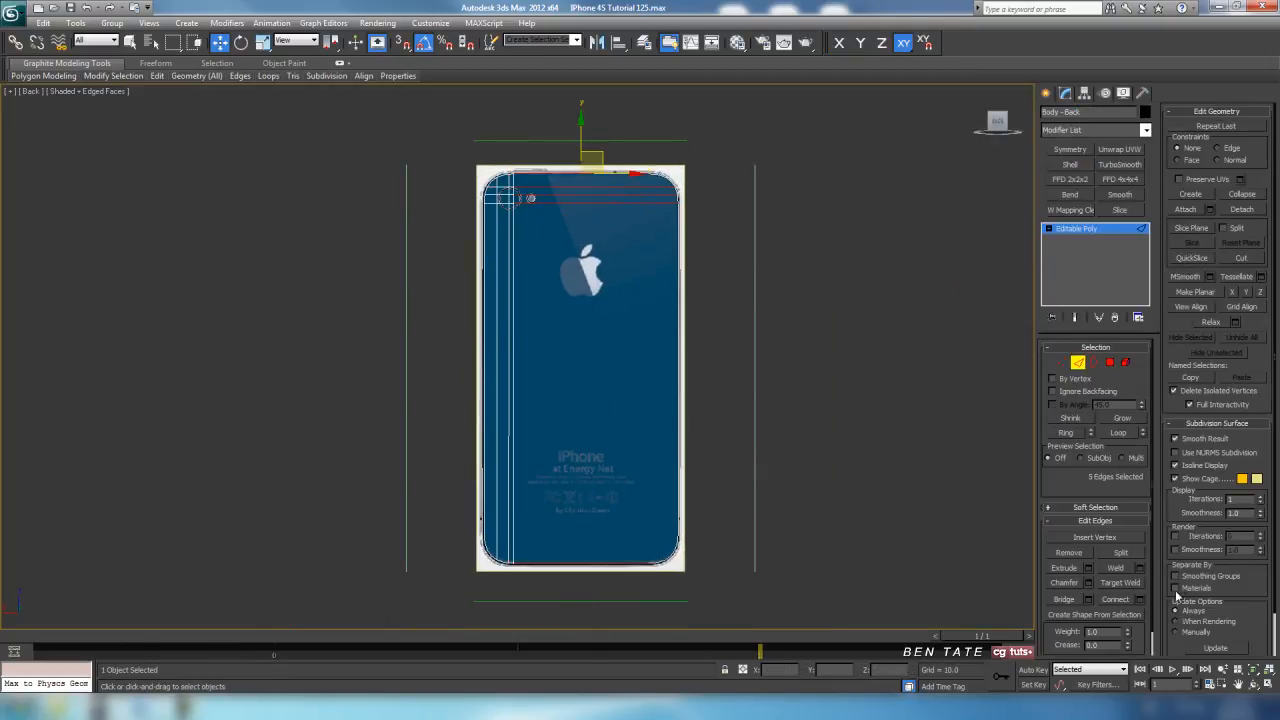
Try to connect the selected horizontal edges with the current Connect settings.
click(1124, 600)
middle_drag(795, 347, 795, 352)
key(ctrl+z)
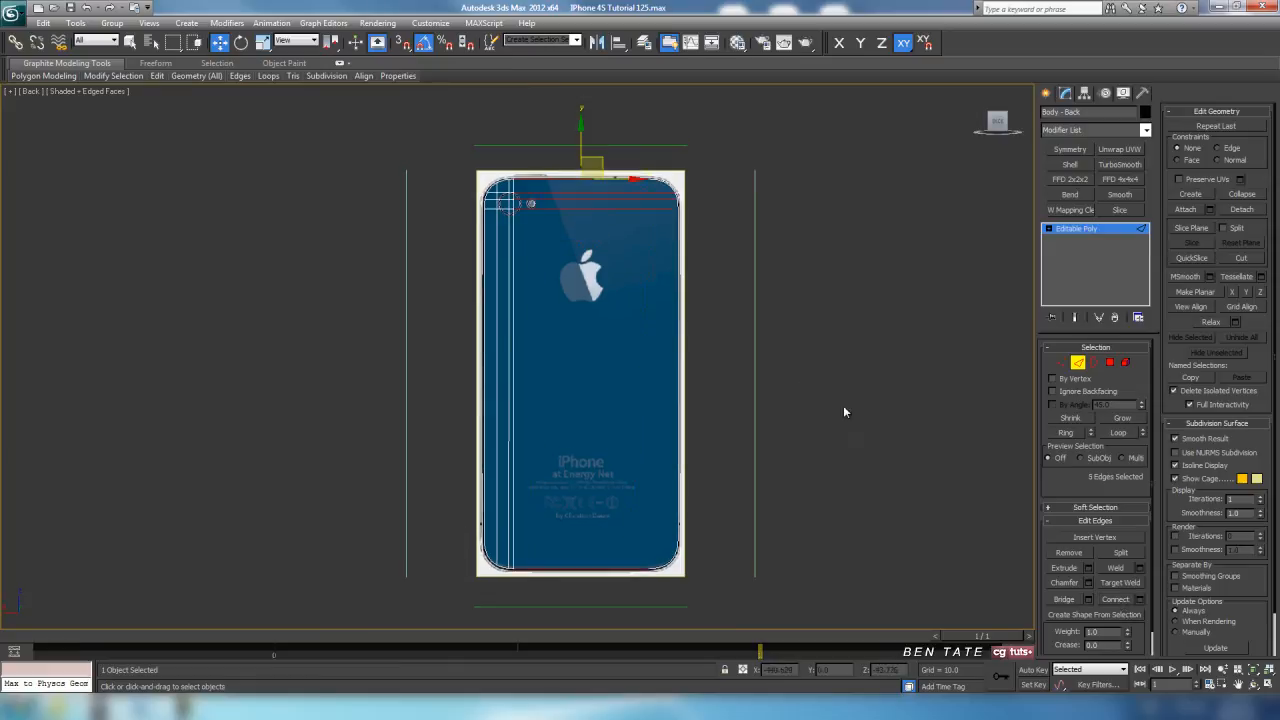
Connect the selected horizontal edges with one segment and make the new vertical edge line planar in X.
click(1140, 600)
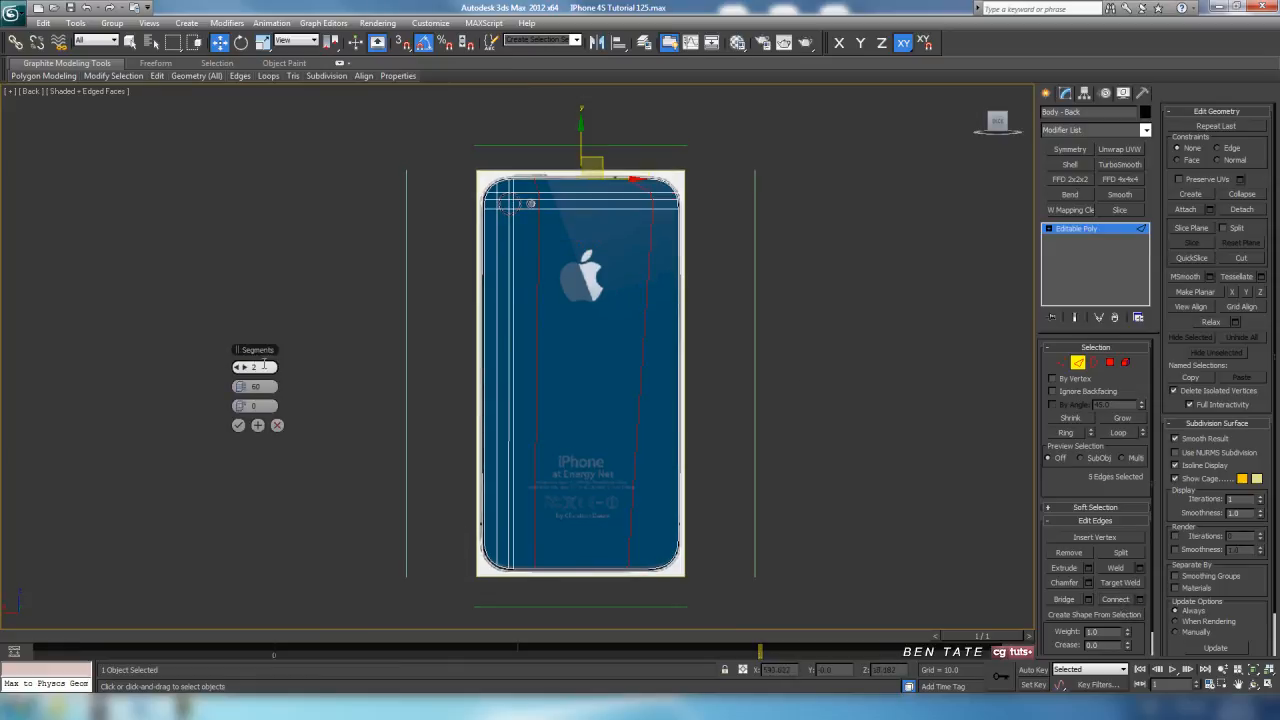
click(238, 425)
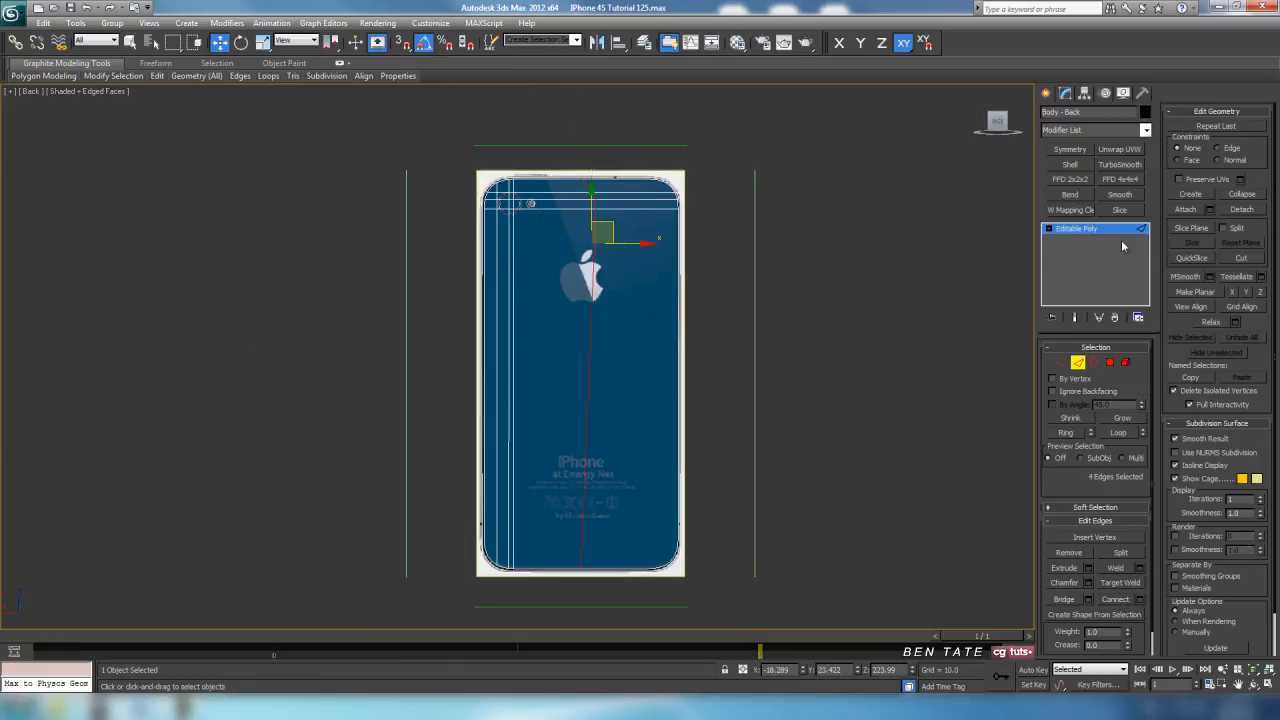
click(1233, 296)
Slide the new vertical edge line along X to the centre of the flash circle, using the Edge constraint.
middle_drag(618, 251, 627, 346)
scroll(627, 346, up, 4)
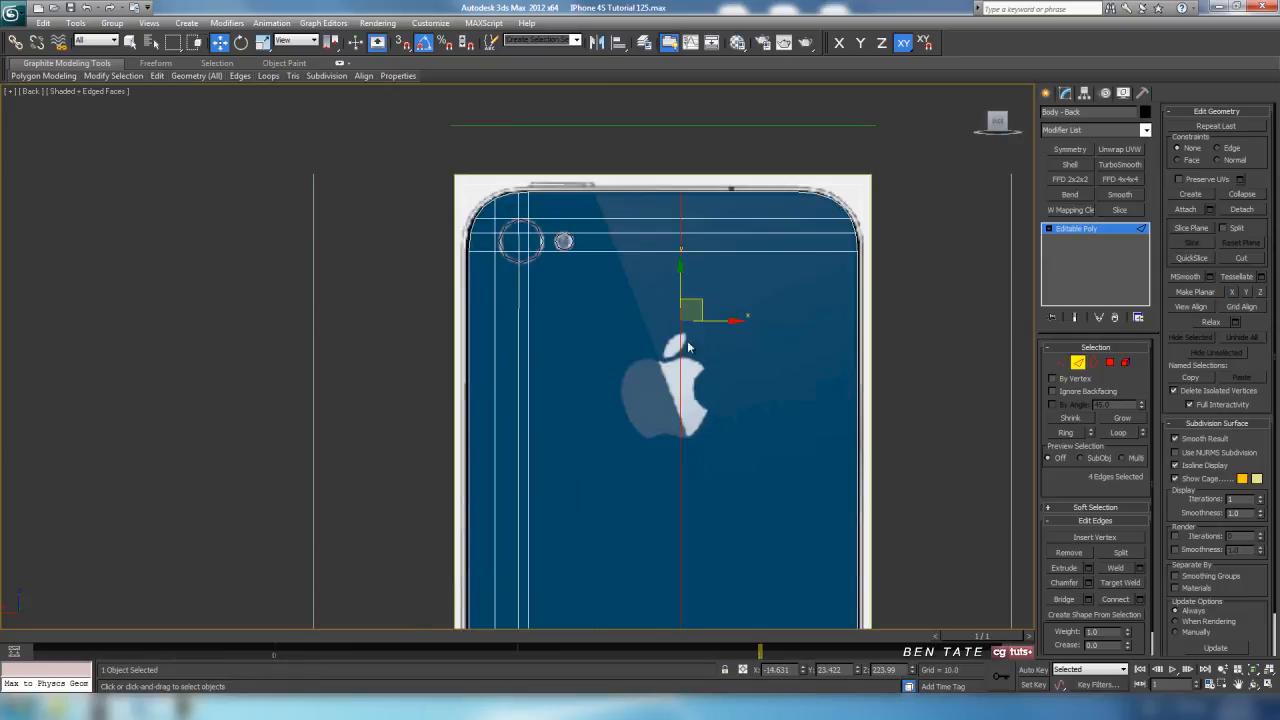
drag(722, 321, 626, 321)
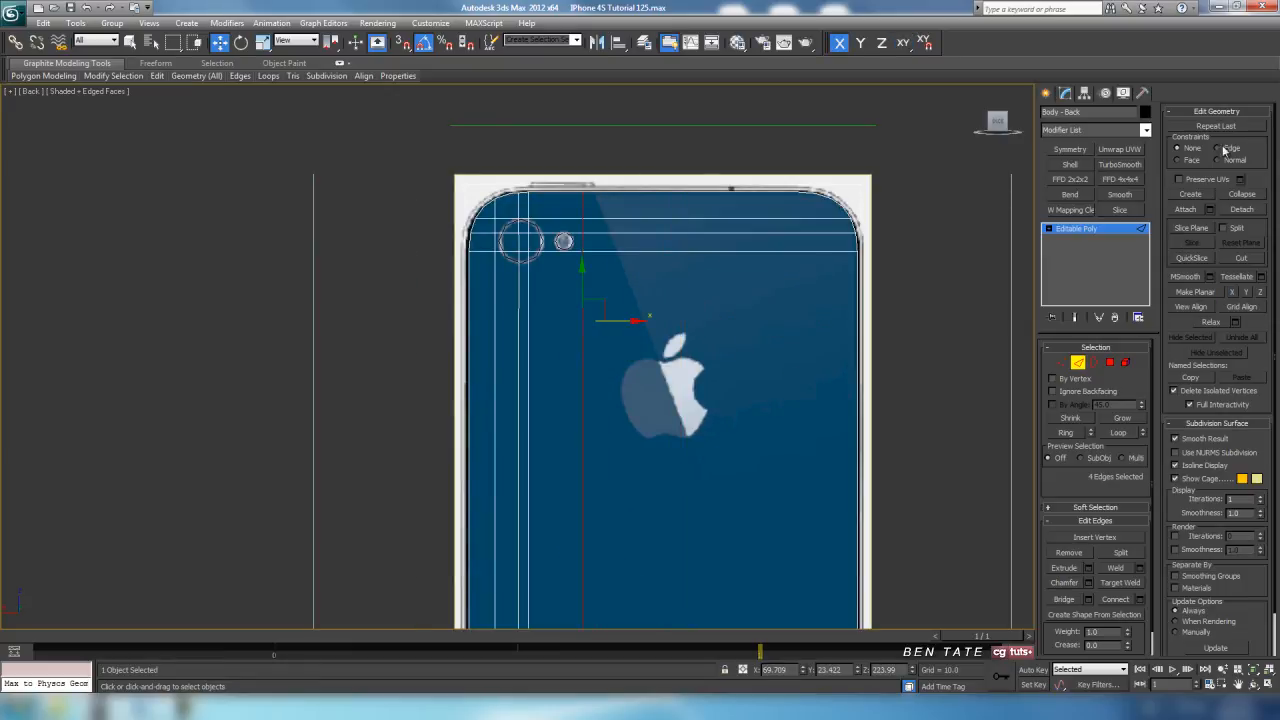
middle_drag(757, 271, 723, 329)
scroll(723, 329, up, 5)
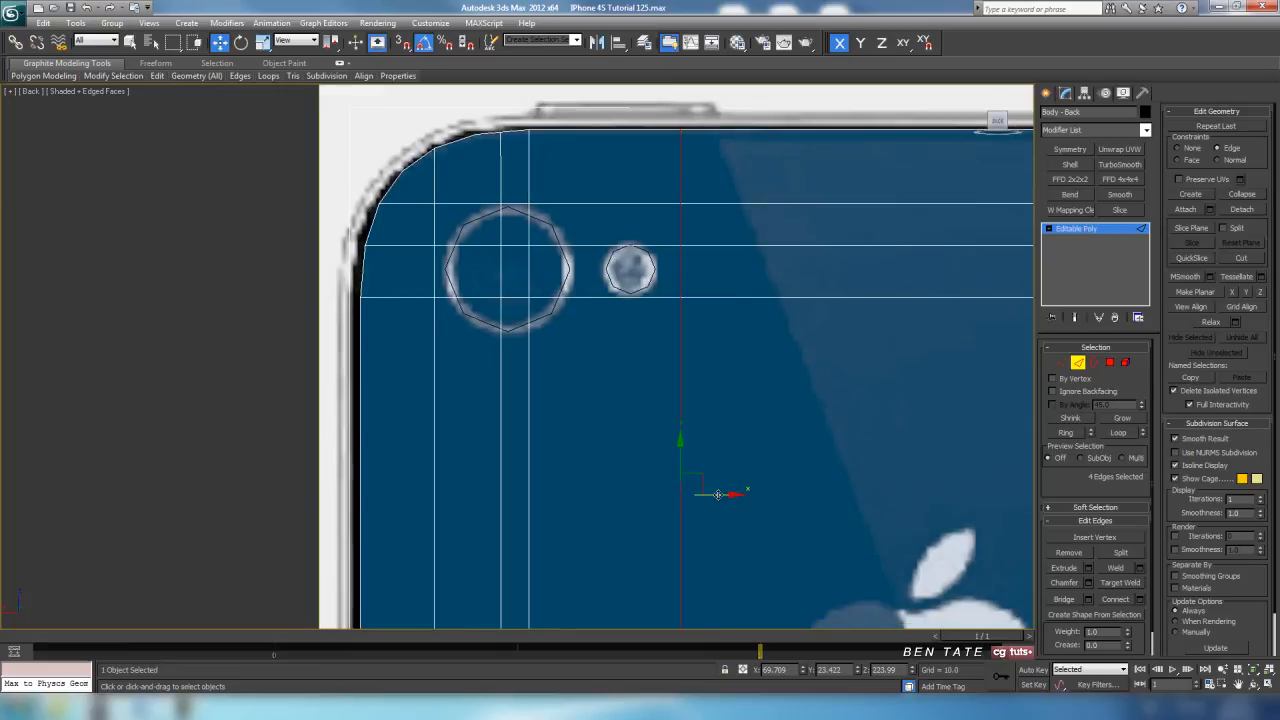
middle_drag(711, 251, 651, 358)
scroll(651, 358, up, 5)
drag(716, 418, 717, 418)
Connect the ring between the two lower horizontal edges with one segment and raise the new edge line to the circles' centres.
scroll(717, 418, down, 3)
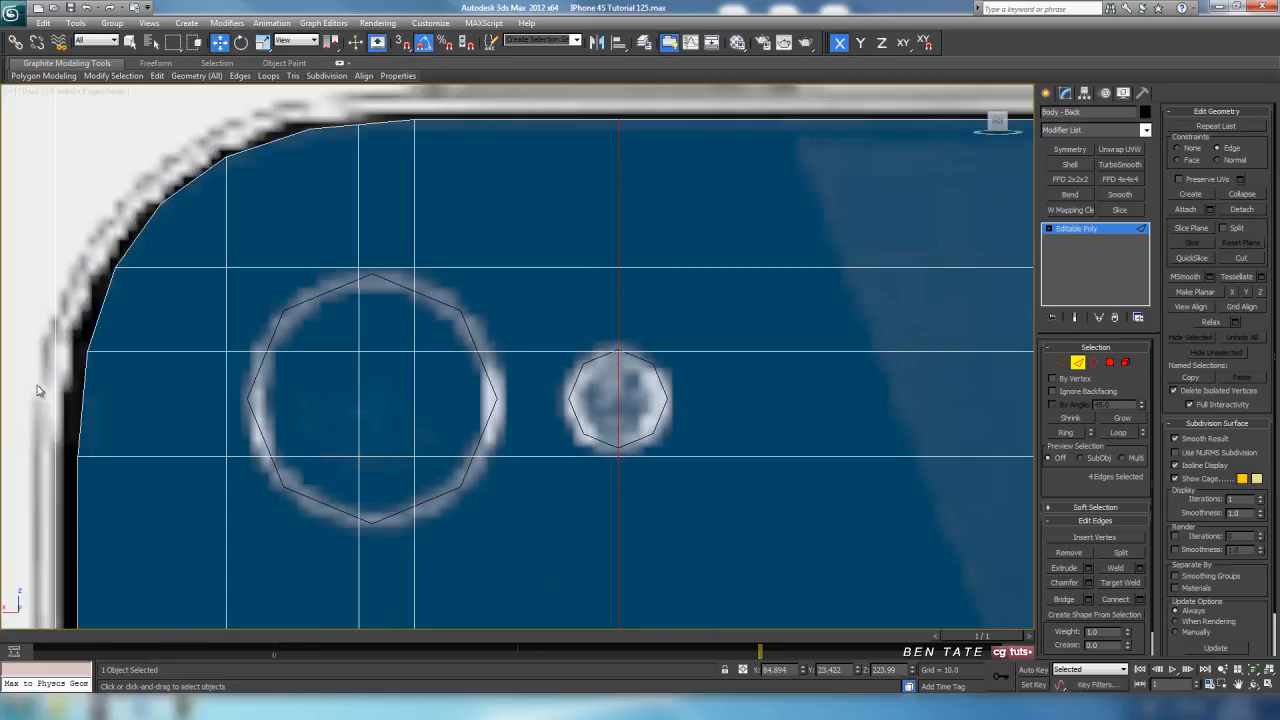
drag(104, 402, 104, 401)
click(1065, 432)
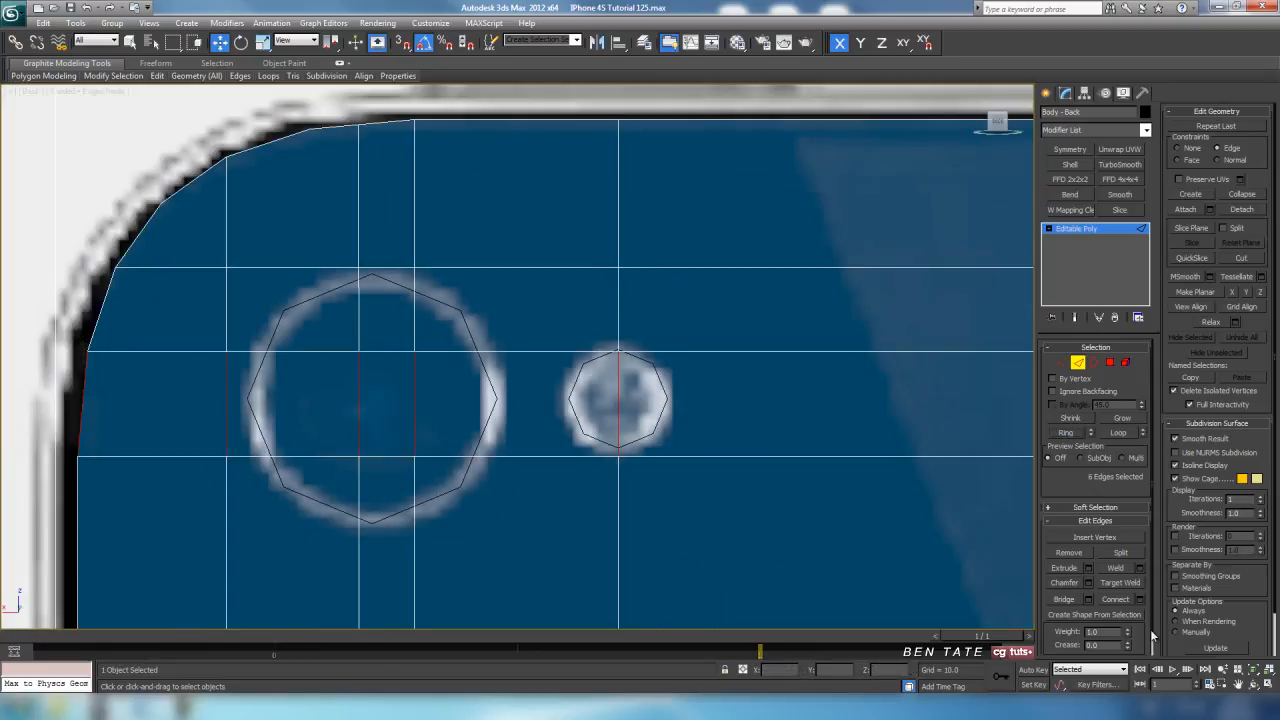
click(1139, 599)
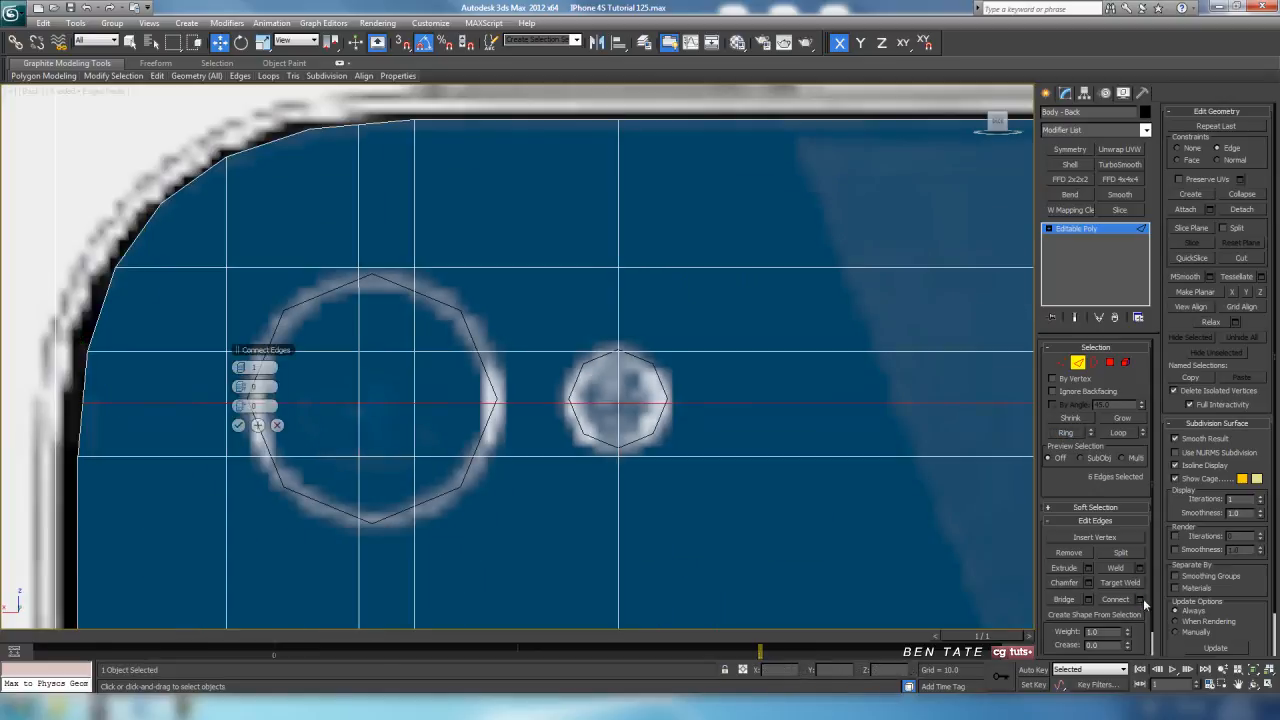
click(238, 425)
scroll(500, 430, up, 3)
drag(569, 410, 575, 401)
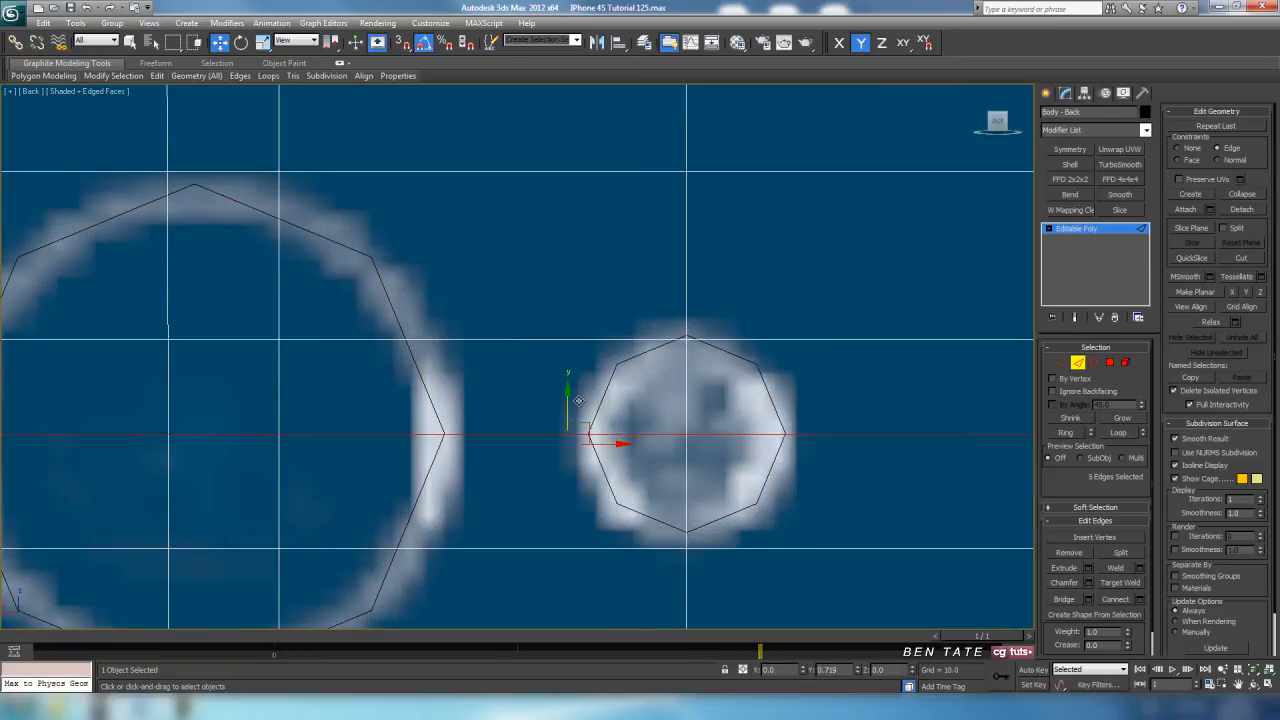
Connect the edge ring between the camera's rightmost vertical edge and the flash-centre edge with one segment.
scroll(580, 401, down, 5)
middle_drag(665, 447, 729, 402)
click(593, 327)
click(1066, 433)
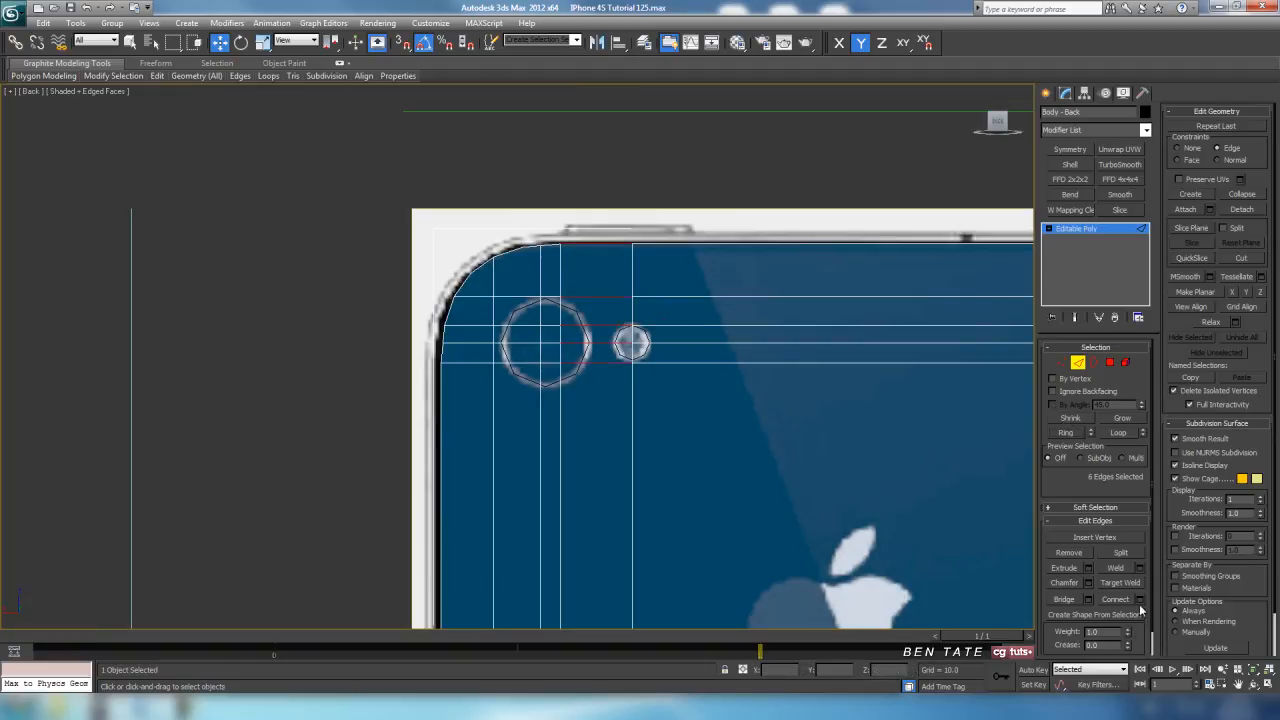
click(1140, 600)
click(236, 423)
Slide the new vertical edge line slightly toward the flash, to X about 99.6, just outside the camera circle.
middle_drag(776, 412, 743, 457)
scroll(671, 463, up, 6)
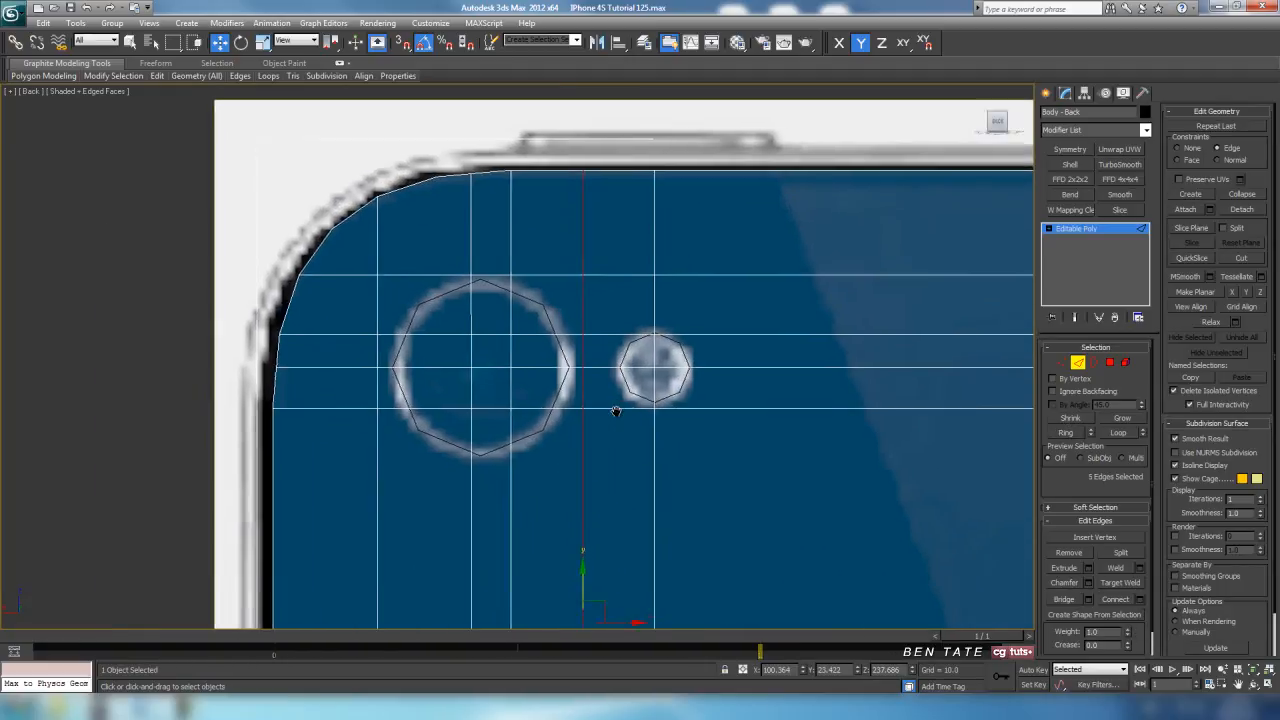
scroll(602, 378, up, 3)
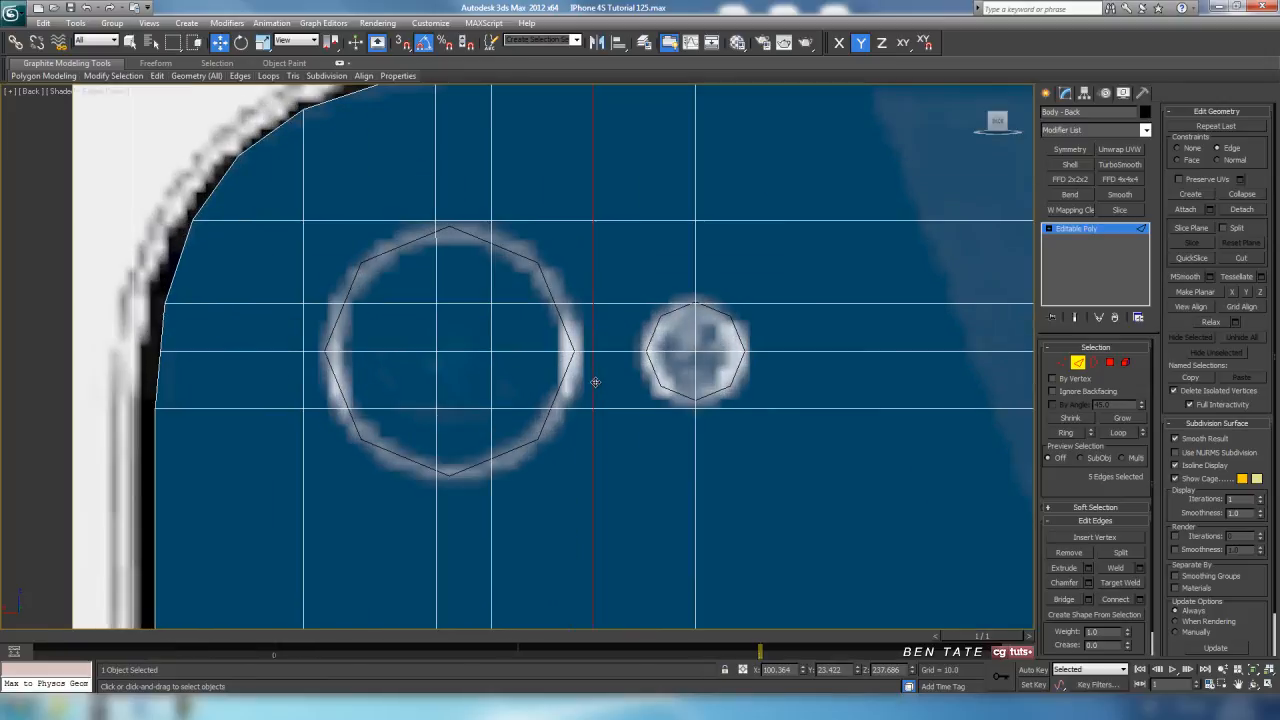
middle_drag(595, 382, 643, 393)
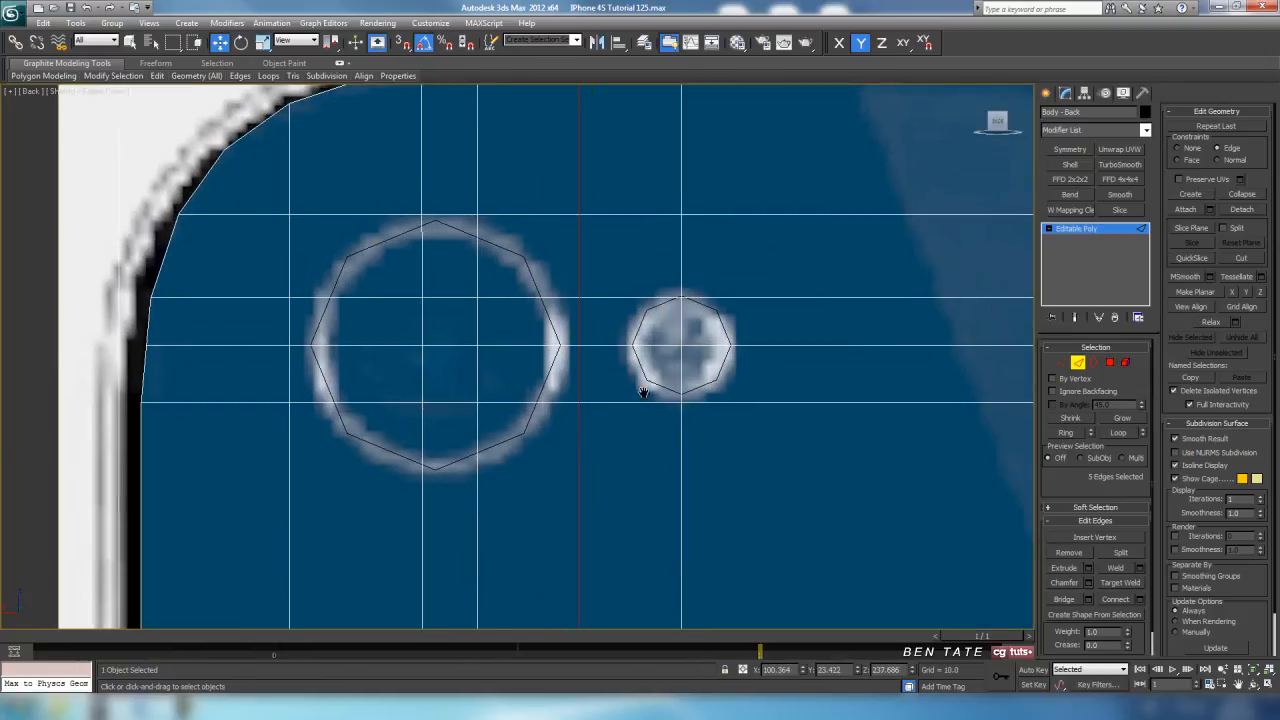
scroll(643, 400, down, 3)
scroll(630, 470, up, 2)
drag(603, 541, 609, 541)
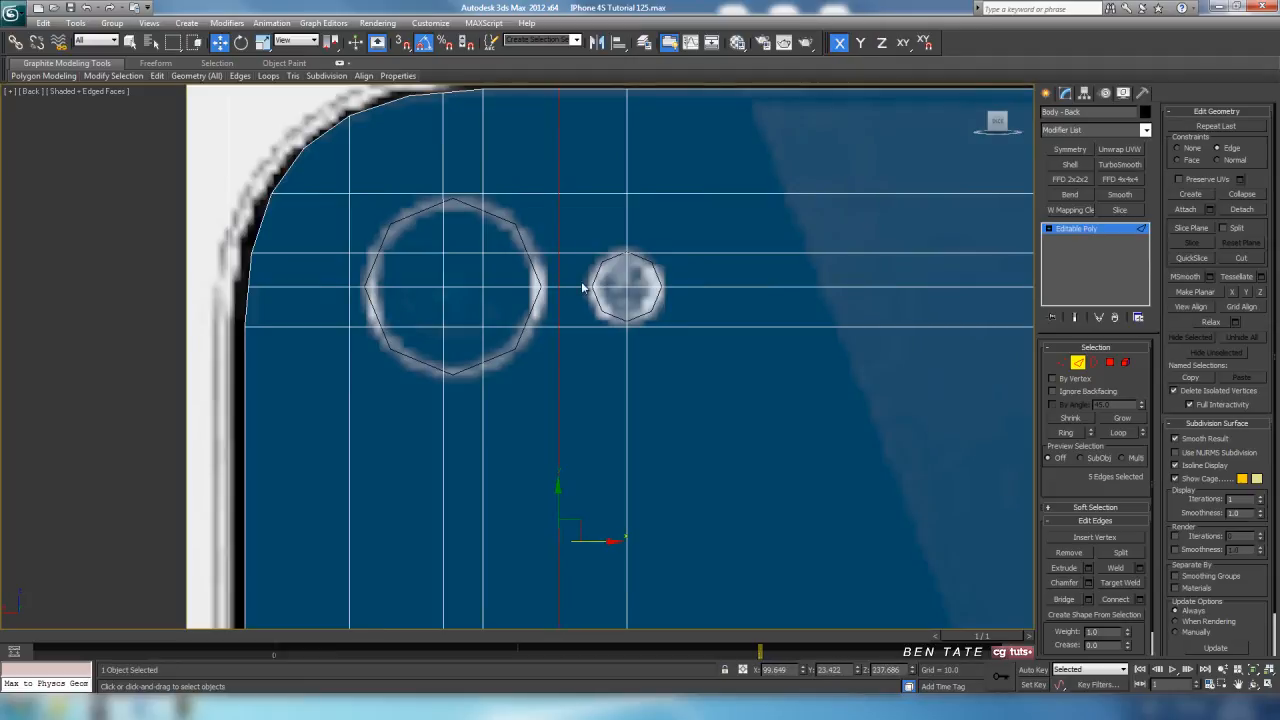
Connect the edges between that line and the flash-centre edge, and slide the new line to X about 94, just outside the flash circle.
drag(581, 287, 614, 289)
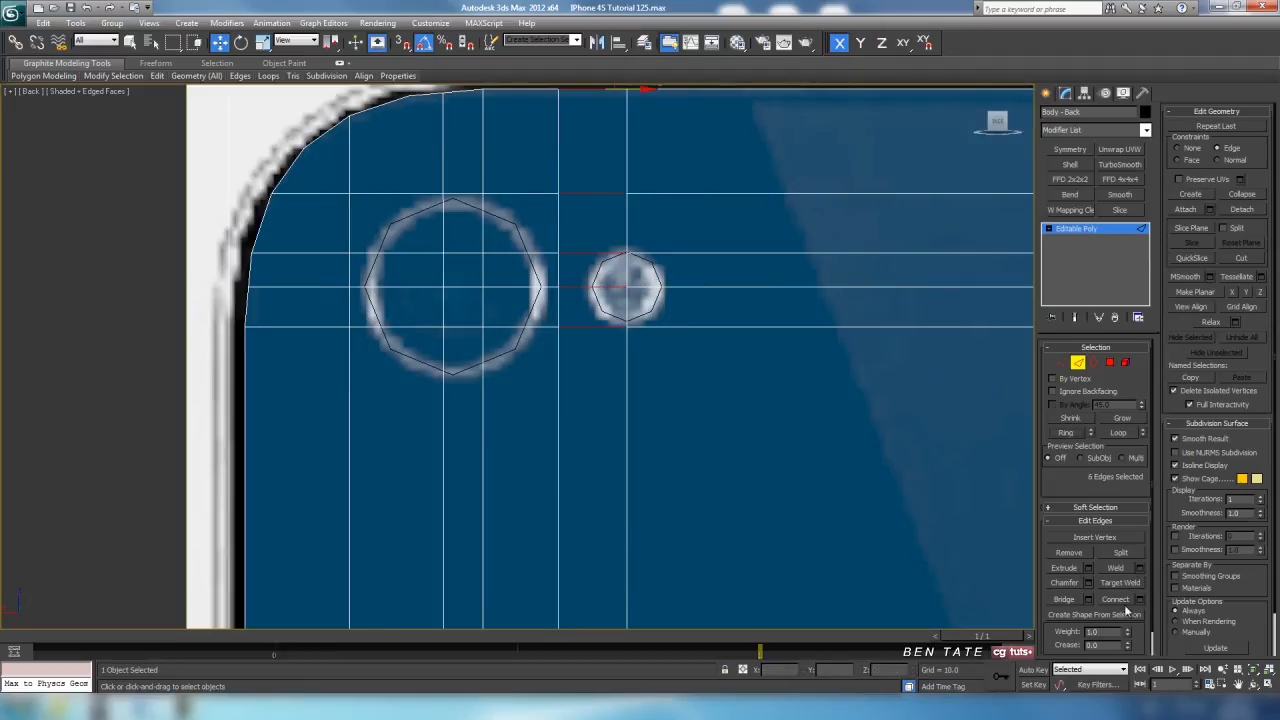
drag(626, 536, 626, 541)
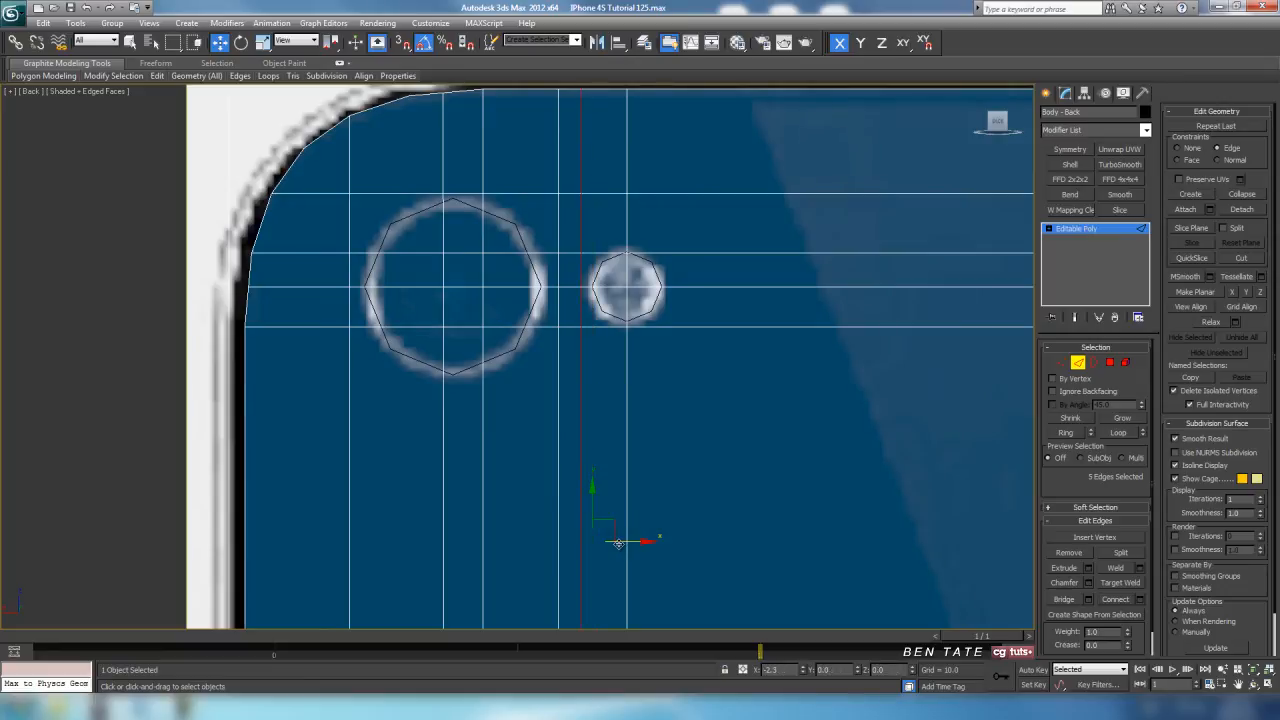
drag(620, 543, 612, 542)
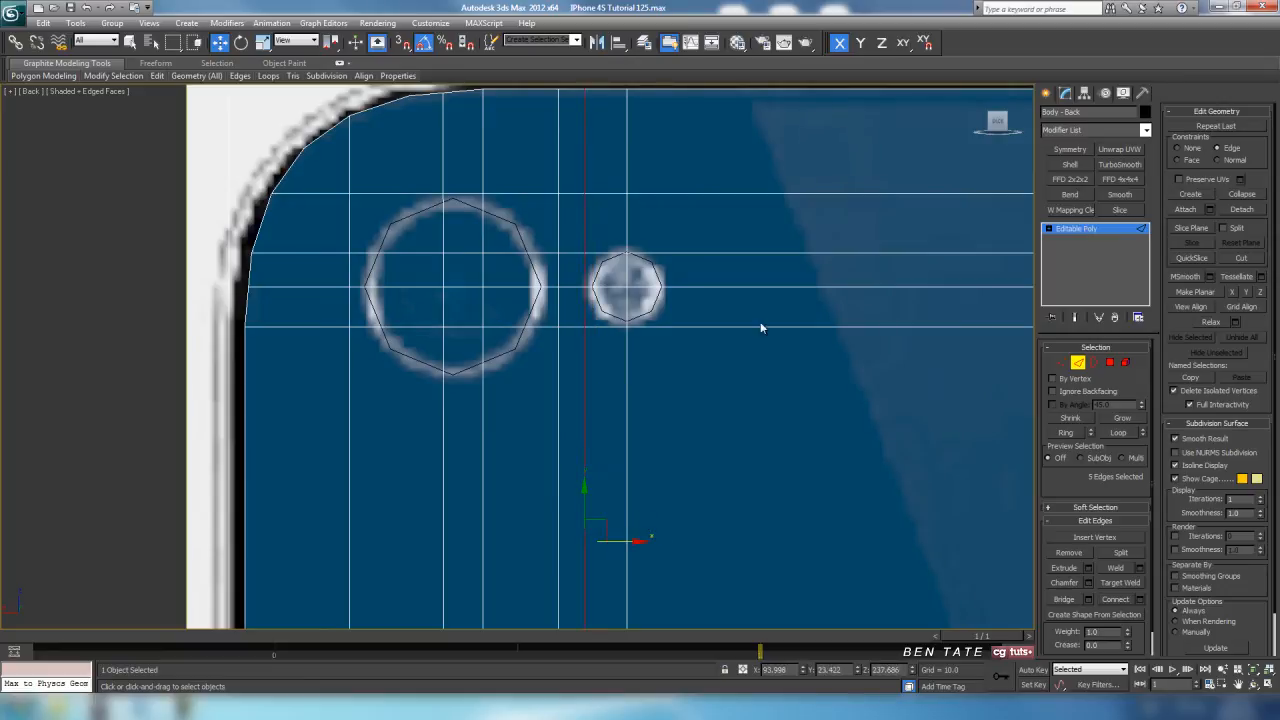
Connect the horizontal edges, including the panel's border edges, between the flash-centre line and the panel's far side with one vertical segment.
click(739, 289)
click(1068, 433)
scroll(848, 403, down, 10)
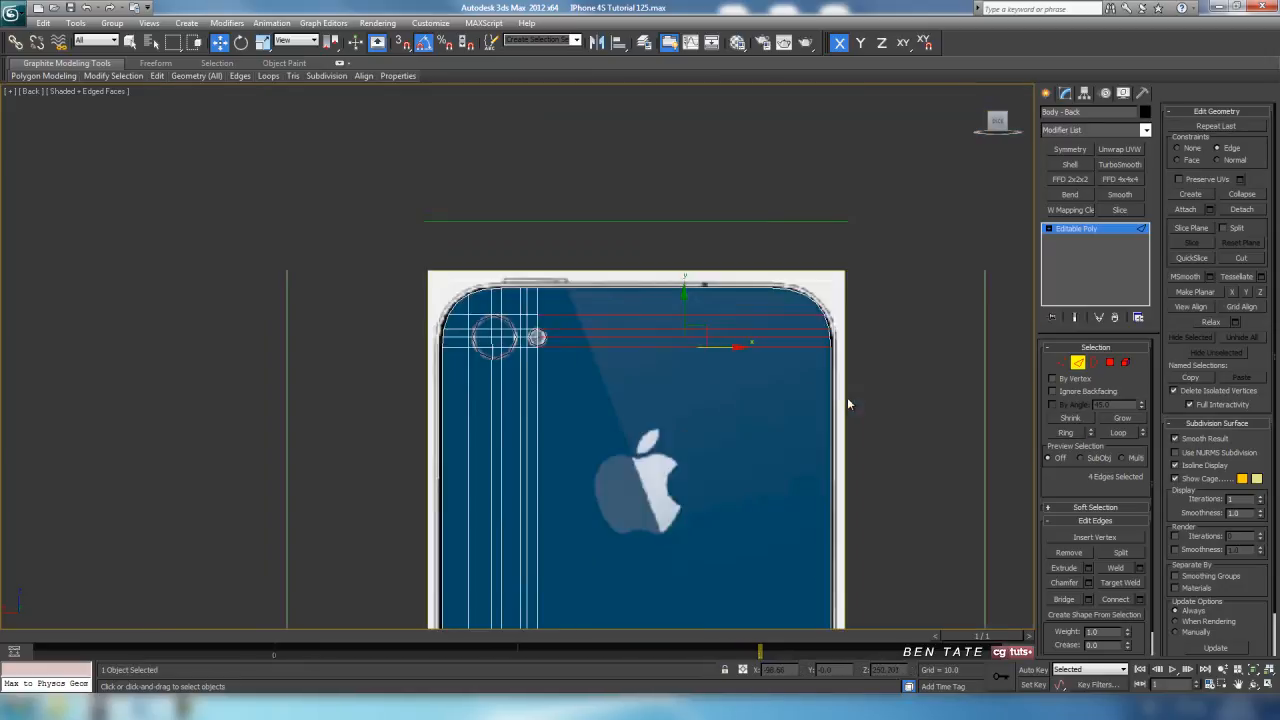
middle_drag(747, 424, 729, 340)
drag(563, 531, 563, 532)
middle_drag(647, 346, 644, 438)
scroll(597, 376, up, 5)
middle_drag(632, 229, 526, 386)
scroll(526, 386, up, 1)
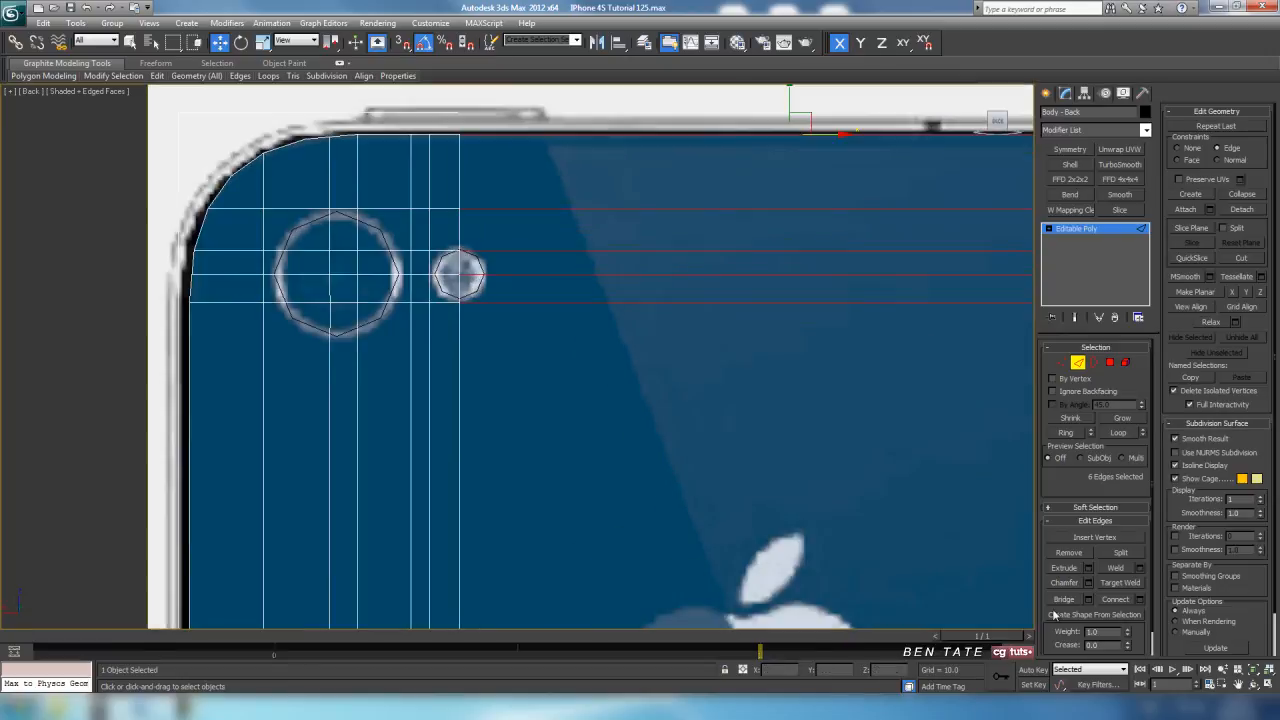
click(1118, 600)
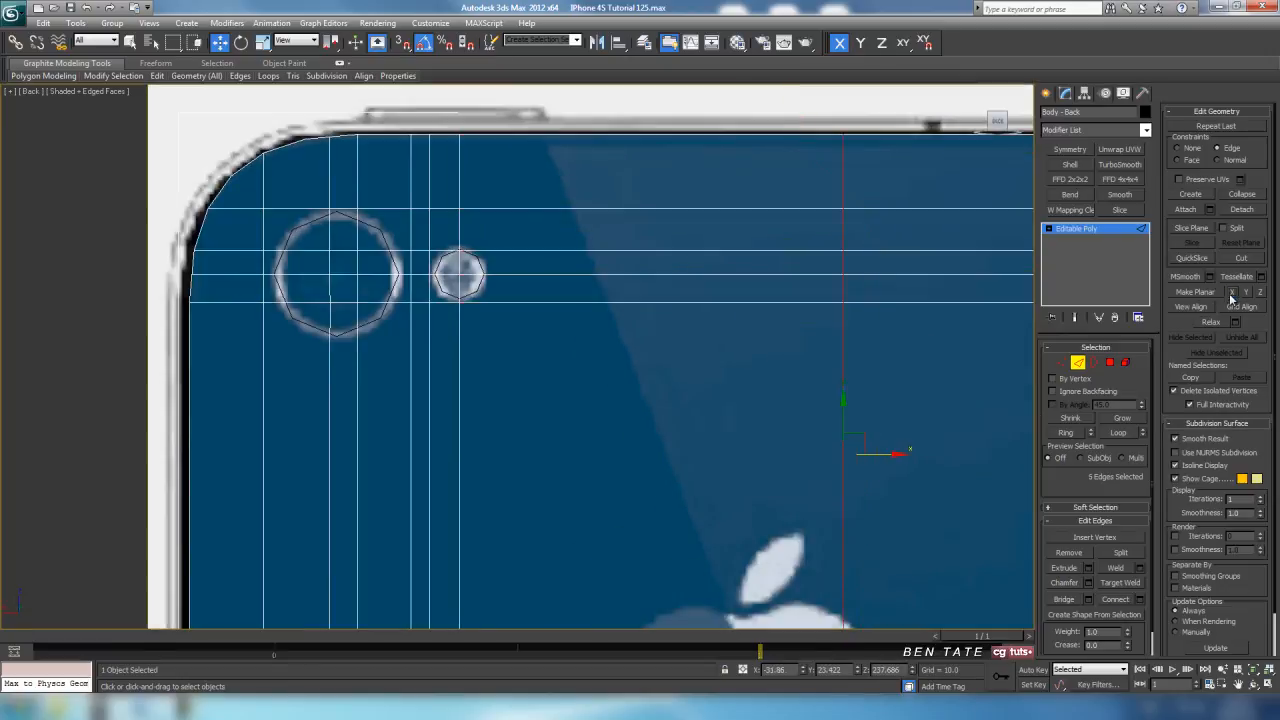
Slide the new vertical edge line toward the flash, to X about 75.6, just outside the flash circle's far side.
drag(893, 453, 712, 444)
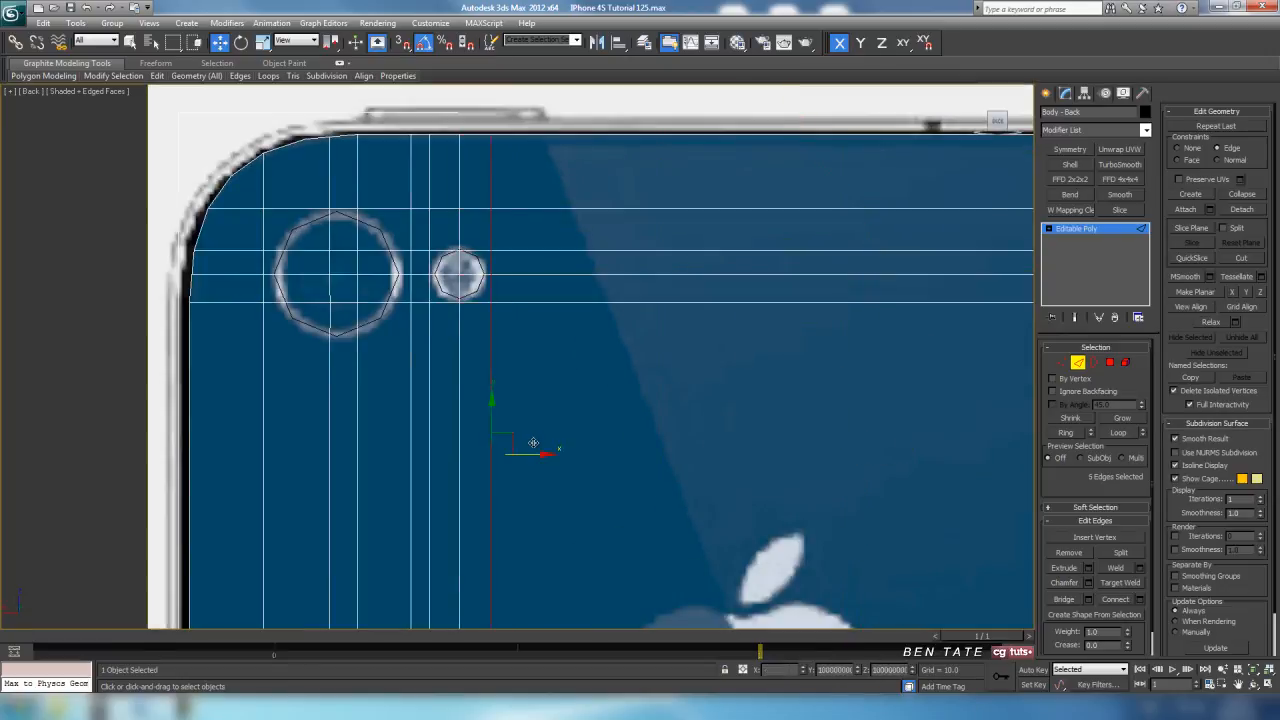
scroll(600, 430, down, 2)
scroll(666, 417, up, 5)
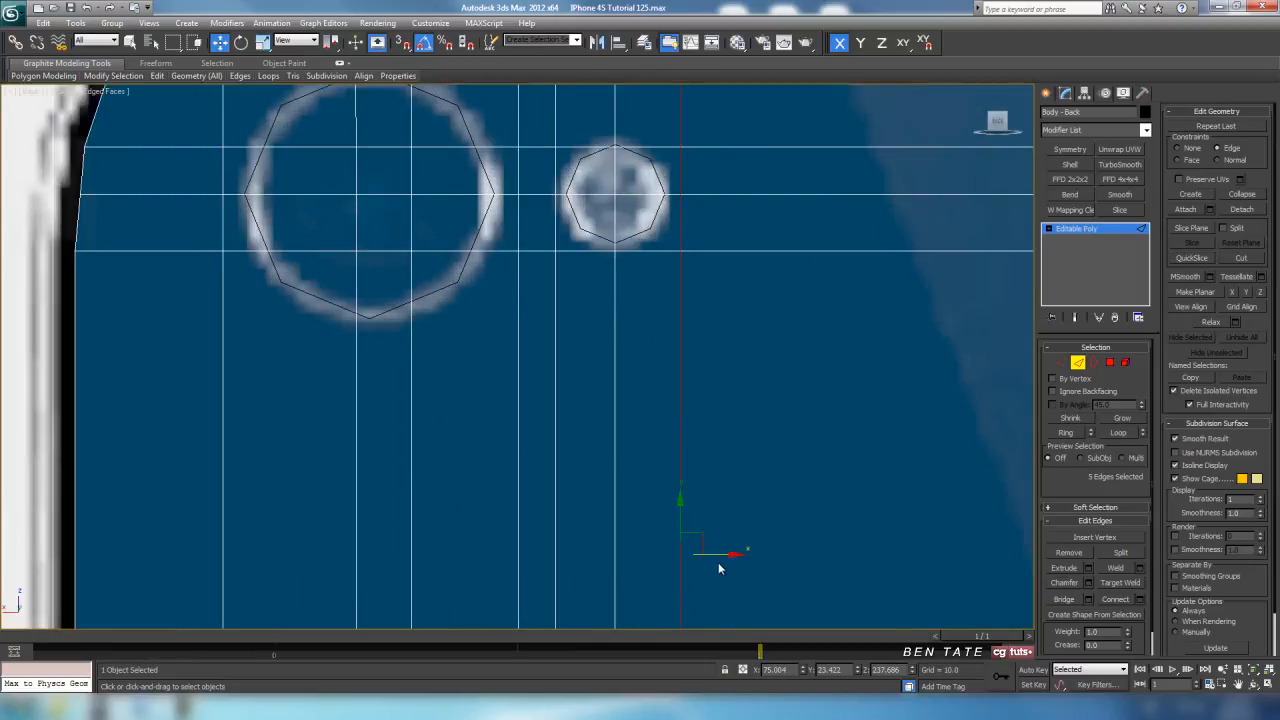
drag(723, 555, 719, 556)
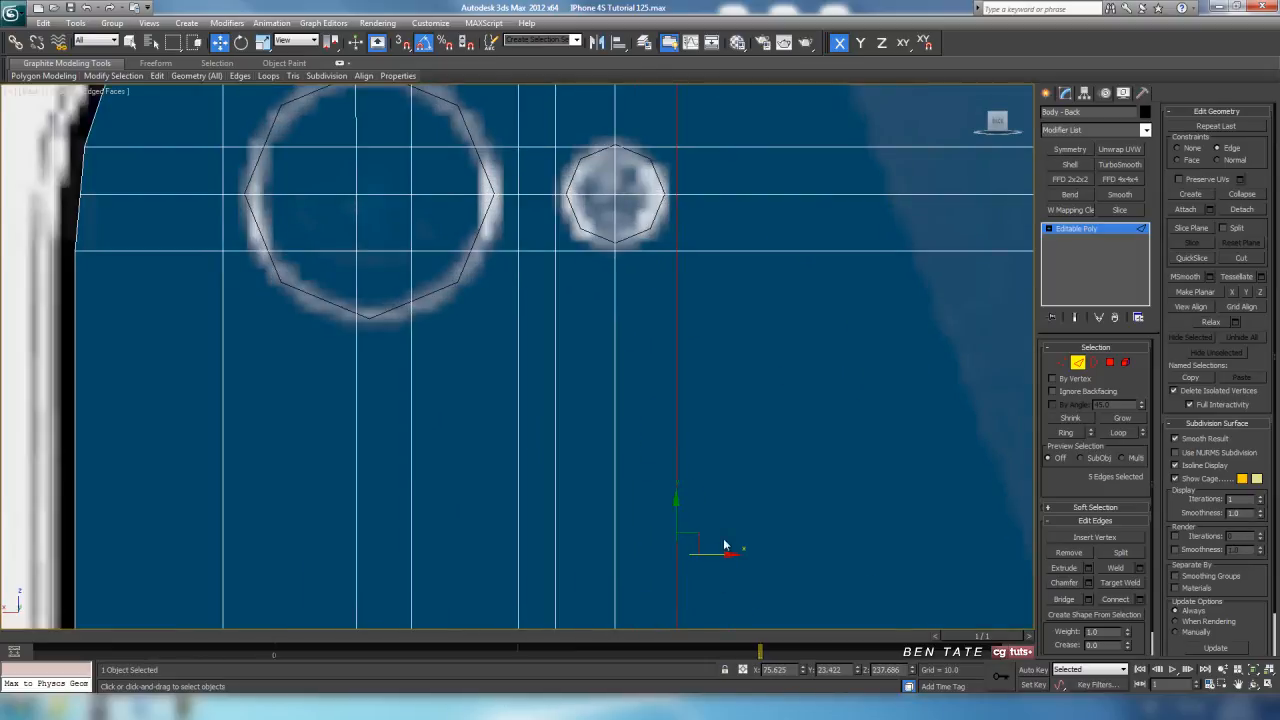
scroll(757, 343, down, 5)
middle_drag(786, 414, 677, 423)
scroll(644, 338, up, 2)
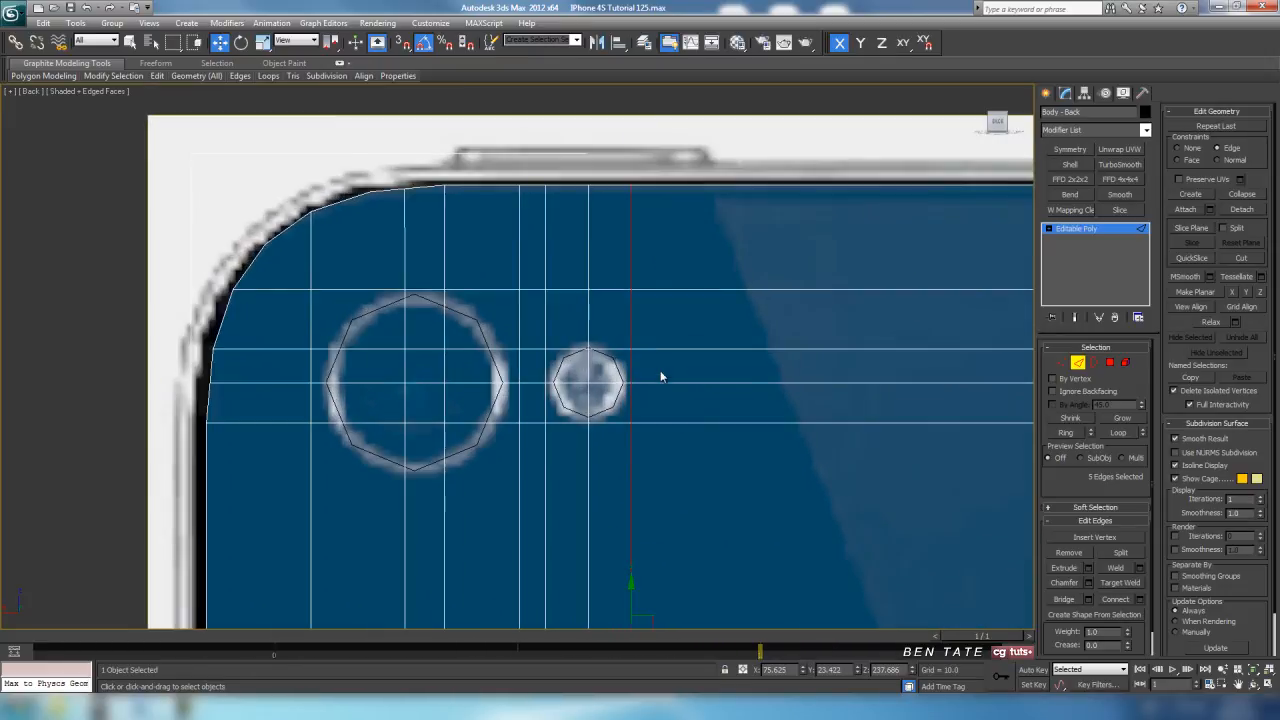
Connect the edge ring between the two upper horizontal edge lines with one segment and lower the new line to just above the flash circle.
drag(627, 343, 627, 343)
click(1063, 434)
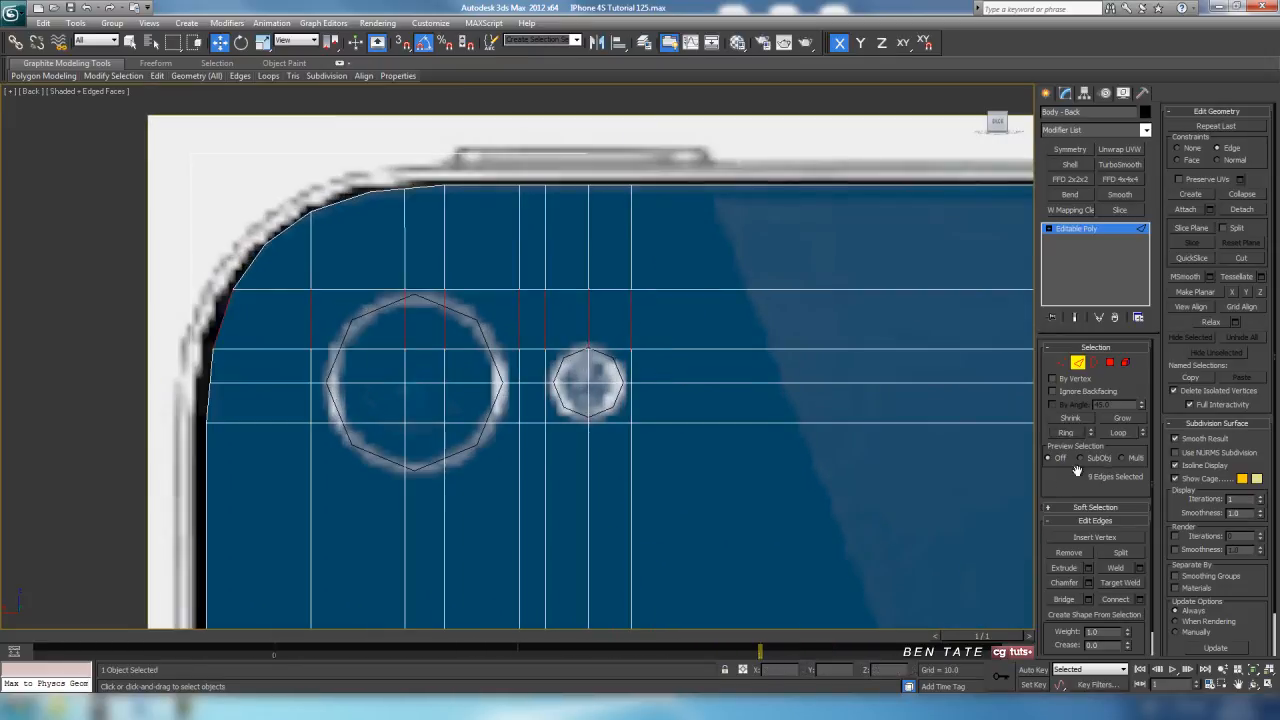
click(1126, 603)
middle_drag(729, 381, 755, 406)
scroll(755, 406, up, 3)
drag(641, 283, 638, 325)
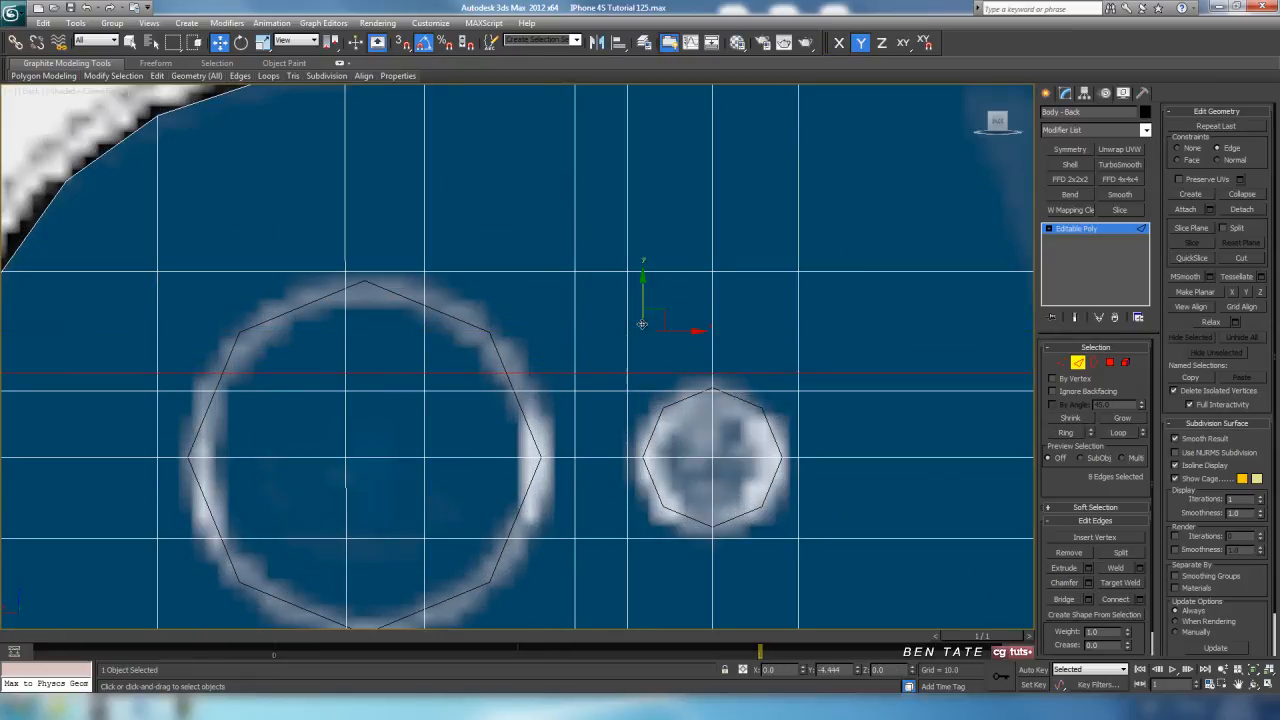
Remove the old horizontal edge loop that grazes the top of the flash circle.
click(605, 390)
click(1118, 433)
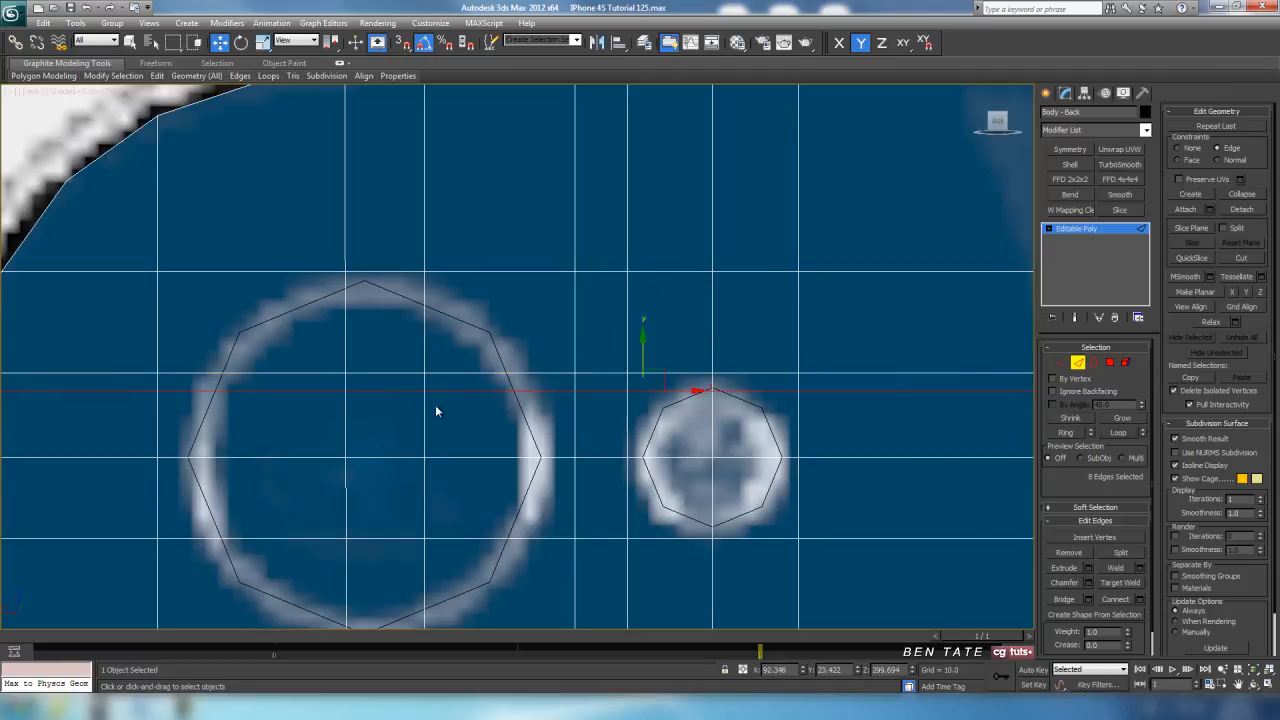
middle_drag(360, 390, 608, 386)
scroll(614, 391, down, 2)
middle_drag(731, 432, 606, 434)
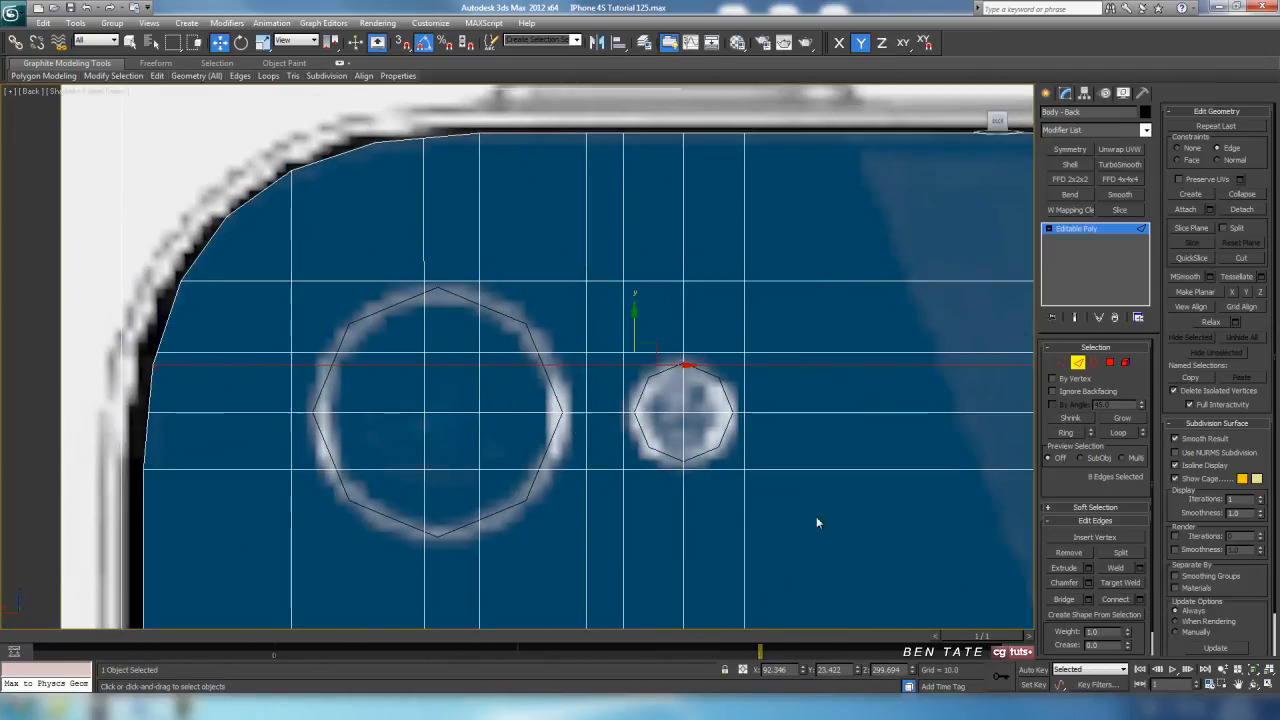
middle_drag(693, 432, 721, 432)
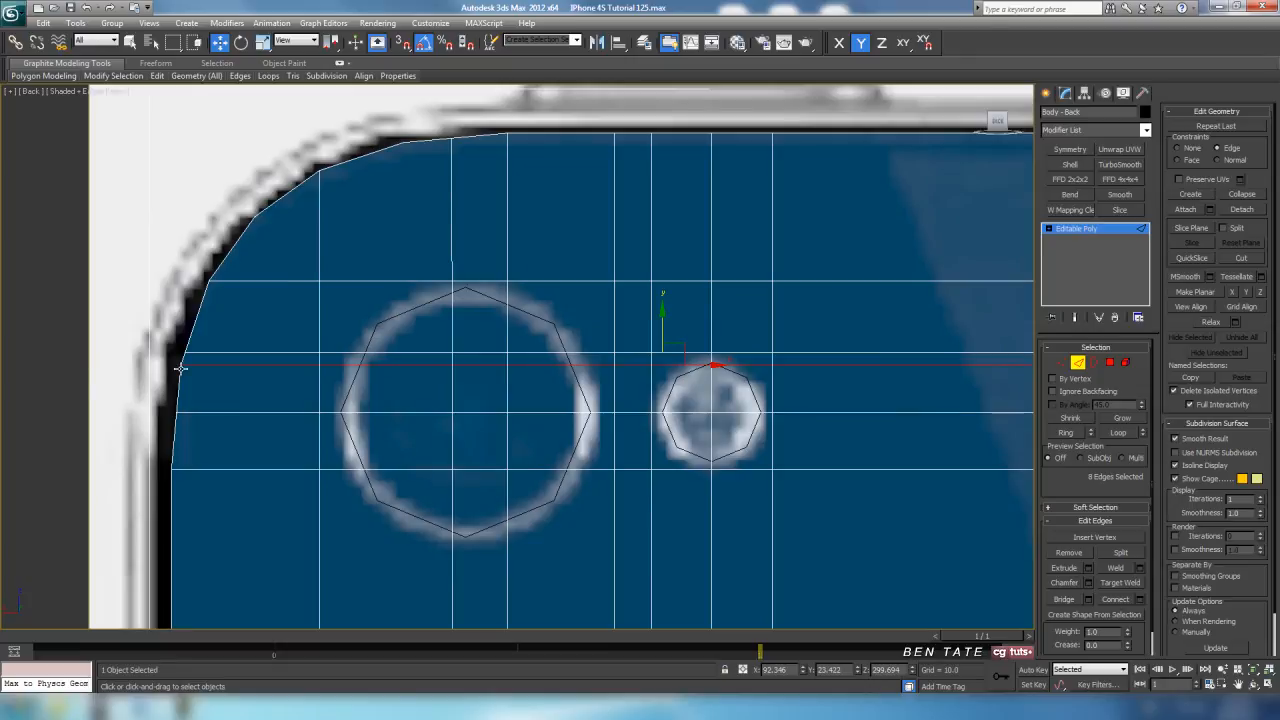
middle_drag(487, 415, 394, 409)
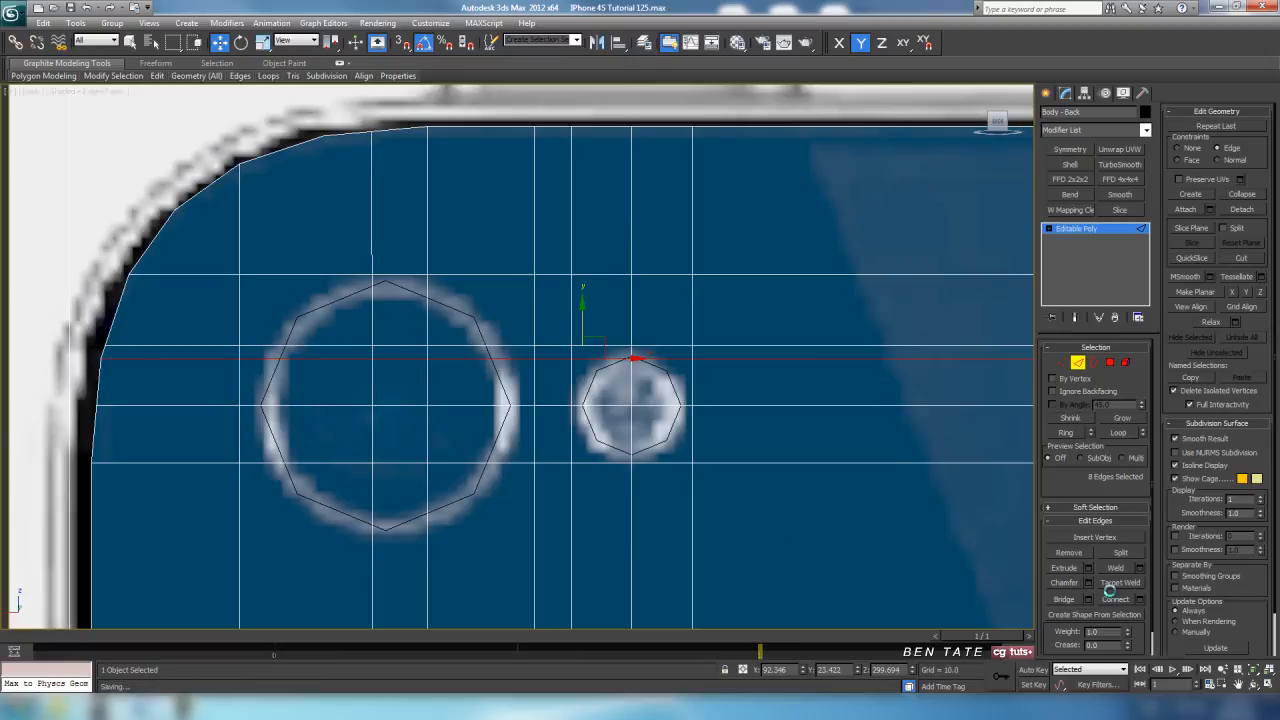
click(1080, 556)
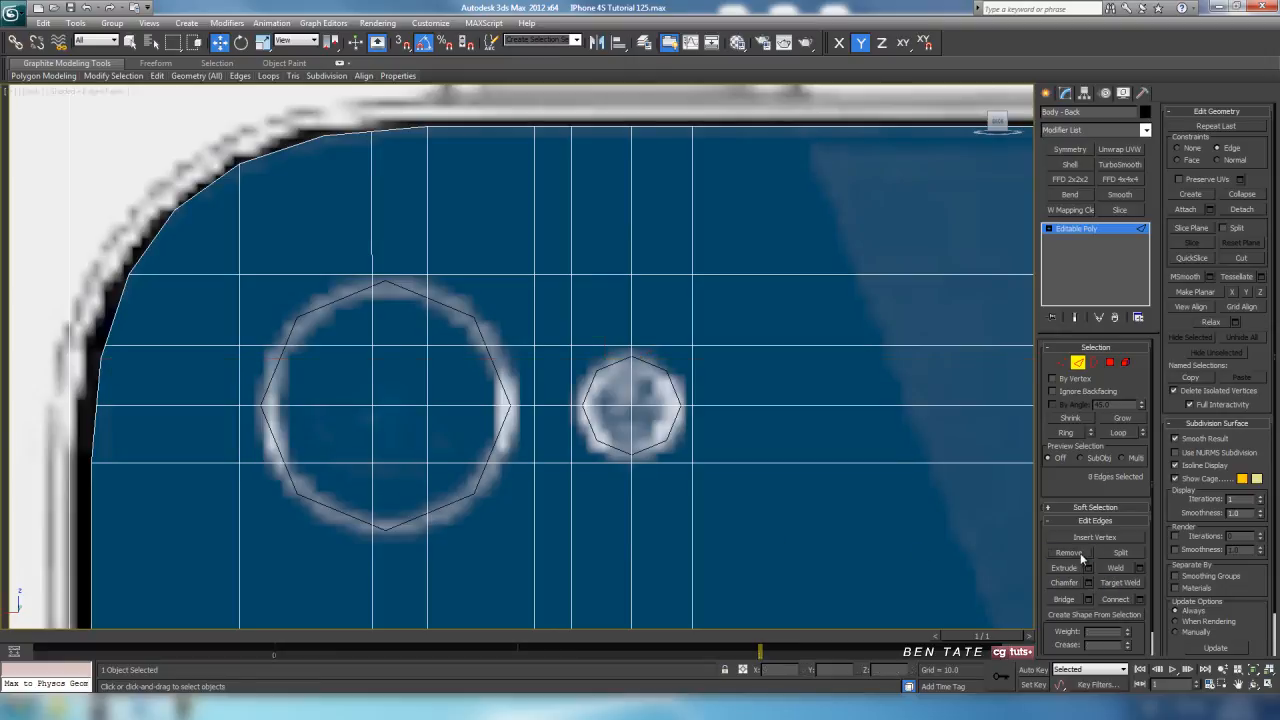
Remove the leftover vertices of the deleted horizontal loop in wireframe display, and return to shaded display.
click(1062, 364)
middle_drag(854, 409, 837, 400)
key(F3)
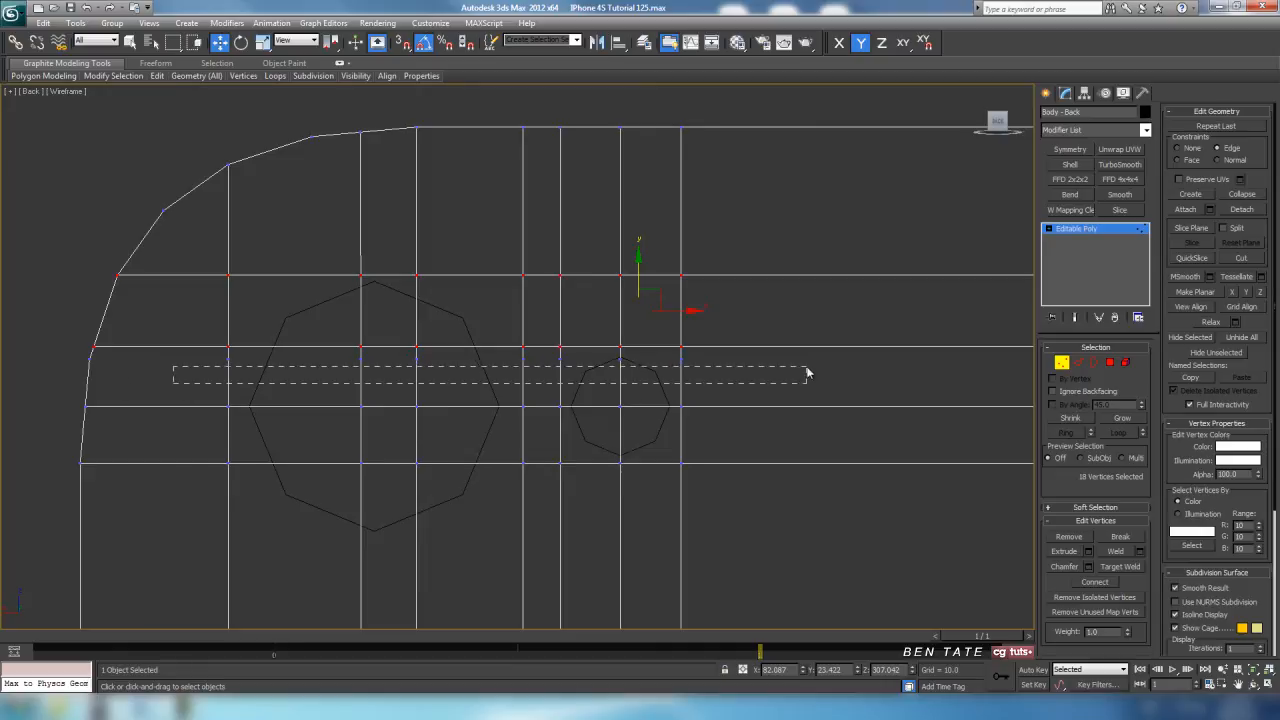
drag(811, 358, 811, 358)
middle_drag(881, 378, 420, 401)
scroll(654, 384, down, 3)
middle_drag(656, 383, 586, 394)
middle_drag(215, 368, 436, 351)
middle_drag(269, 353, 706, 366)
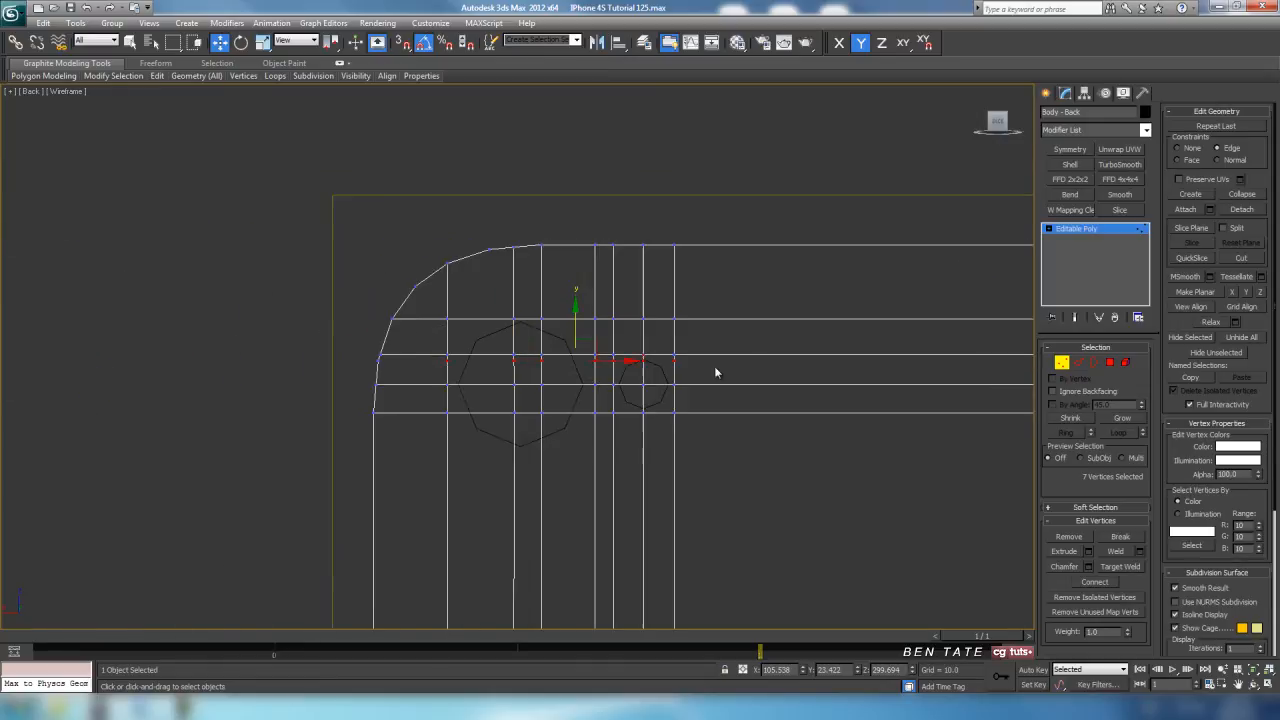
scroll(650, 371, up, 4)
click(1066, 537)
middle_drag(875, 483, 867, 487)
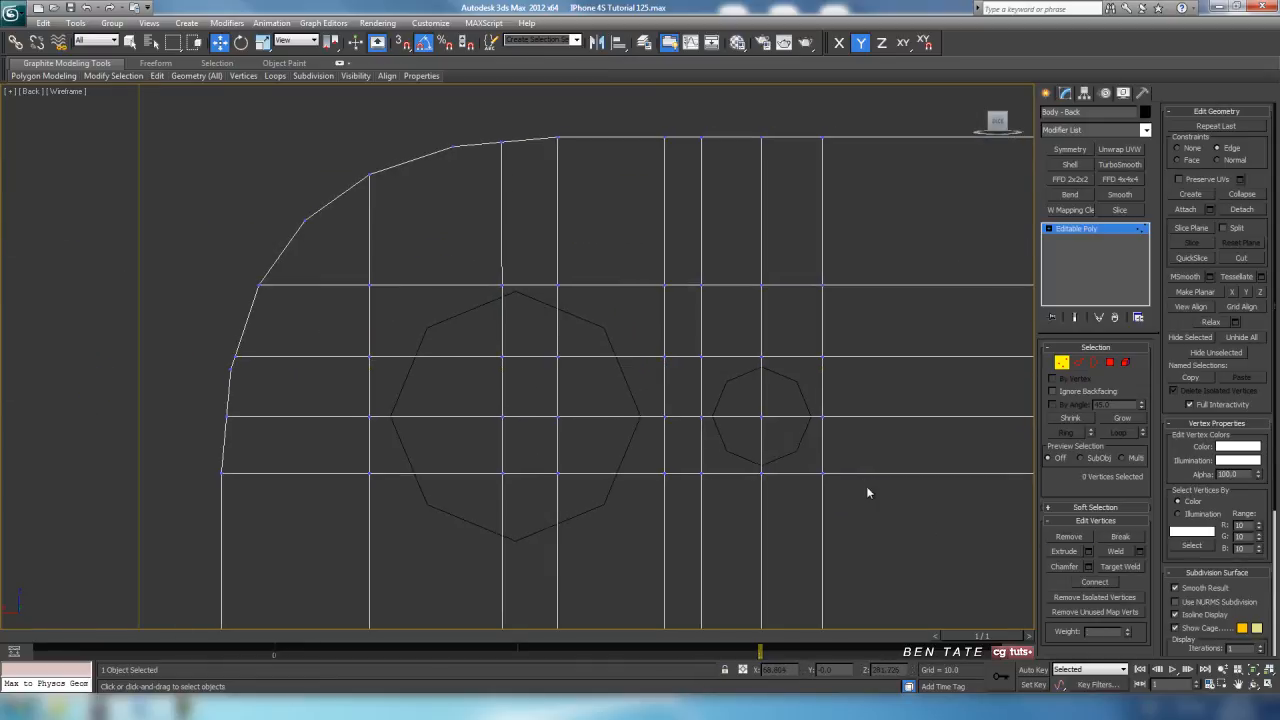
mouse_move(783, 523)
middle_down()
mouse_move(746, 404)
mouse_move(751, 480)
mouse_move(740, 475)
middle_up()
key(F3)
scroll(756, 481, down, 4)
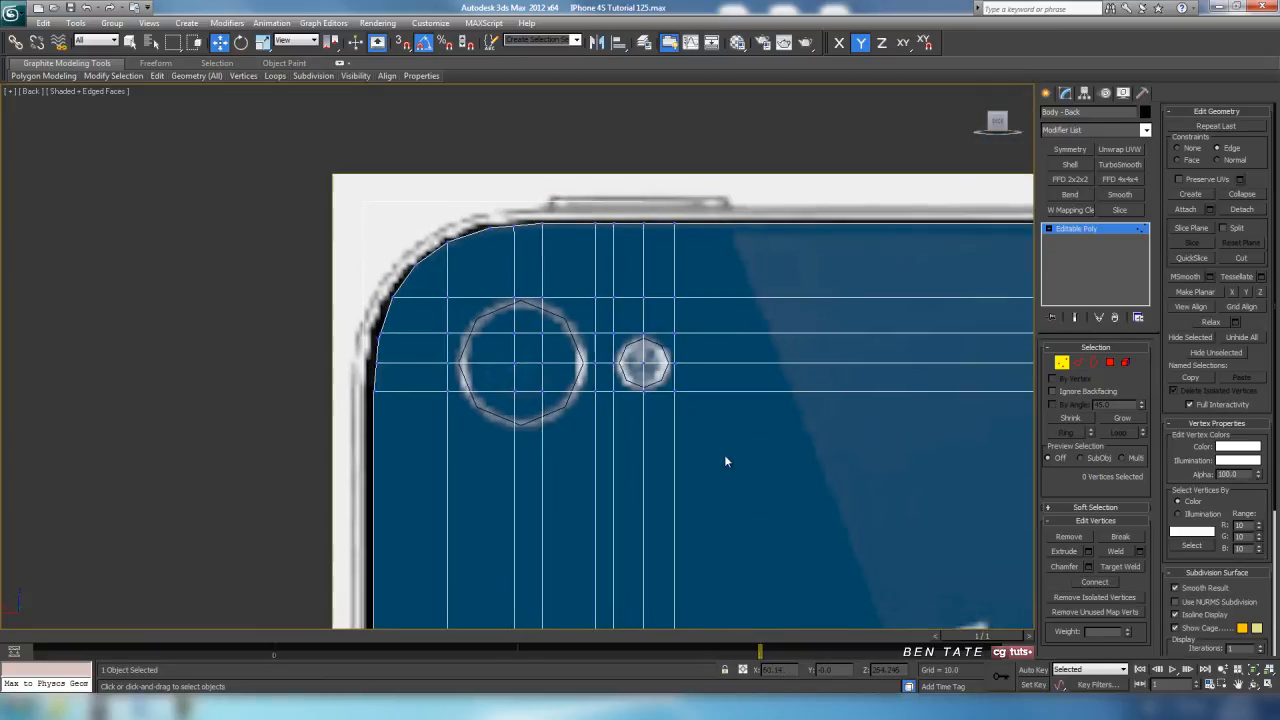
scroll(726, 461, up, 2)
Slide the vertical edge loop closest to the camera circle's centre onto that centre, to X about 122.3.
key(2)
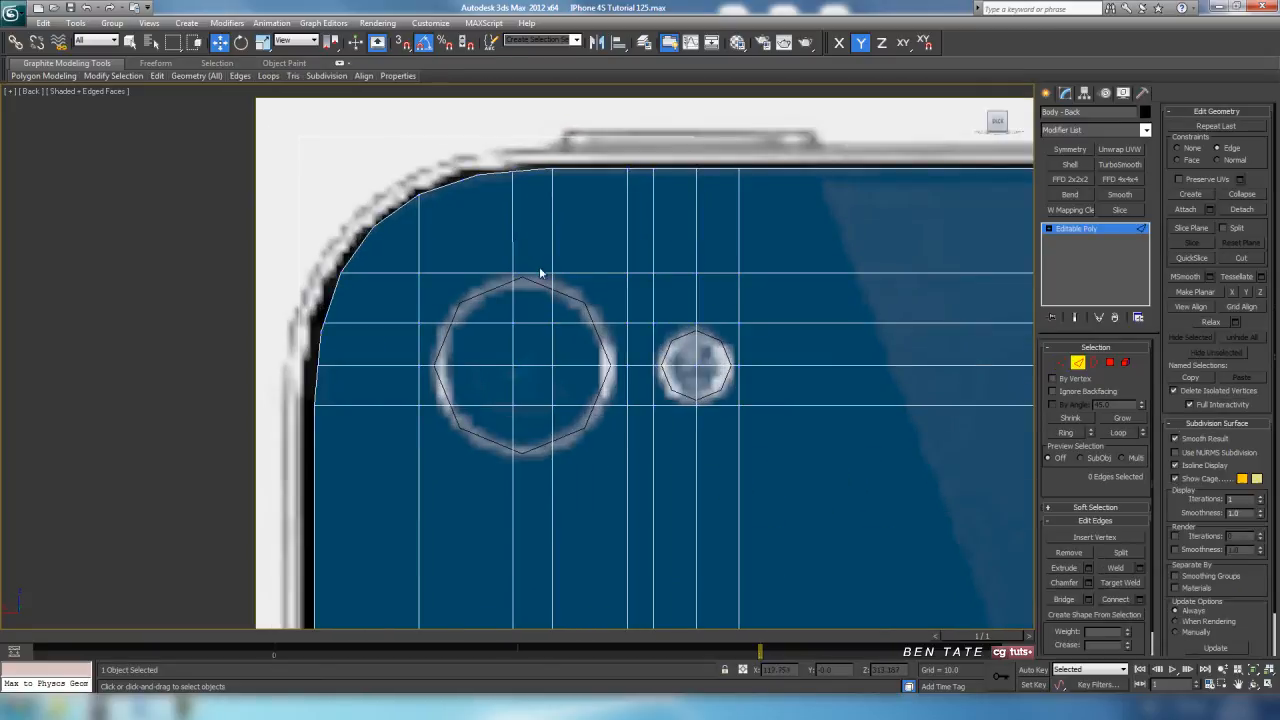
click(514, 253)
click(1118, 432)
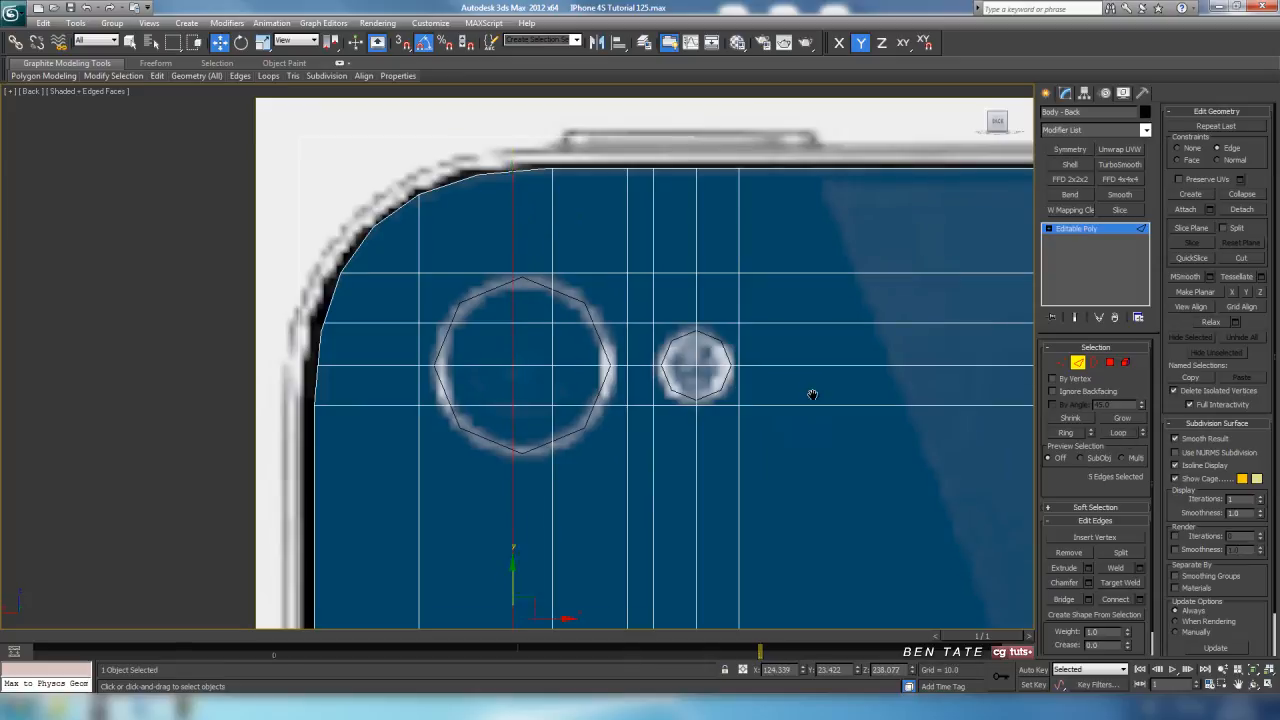
scroll(814, 397, up, 2)
middle_drag(711, 423, 697, 283)
drag(545, 621, 562, 620)
scroll(638, 518, down, 3)
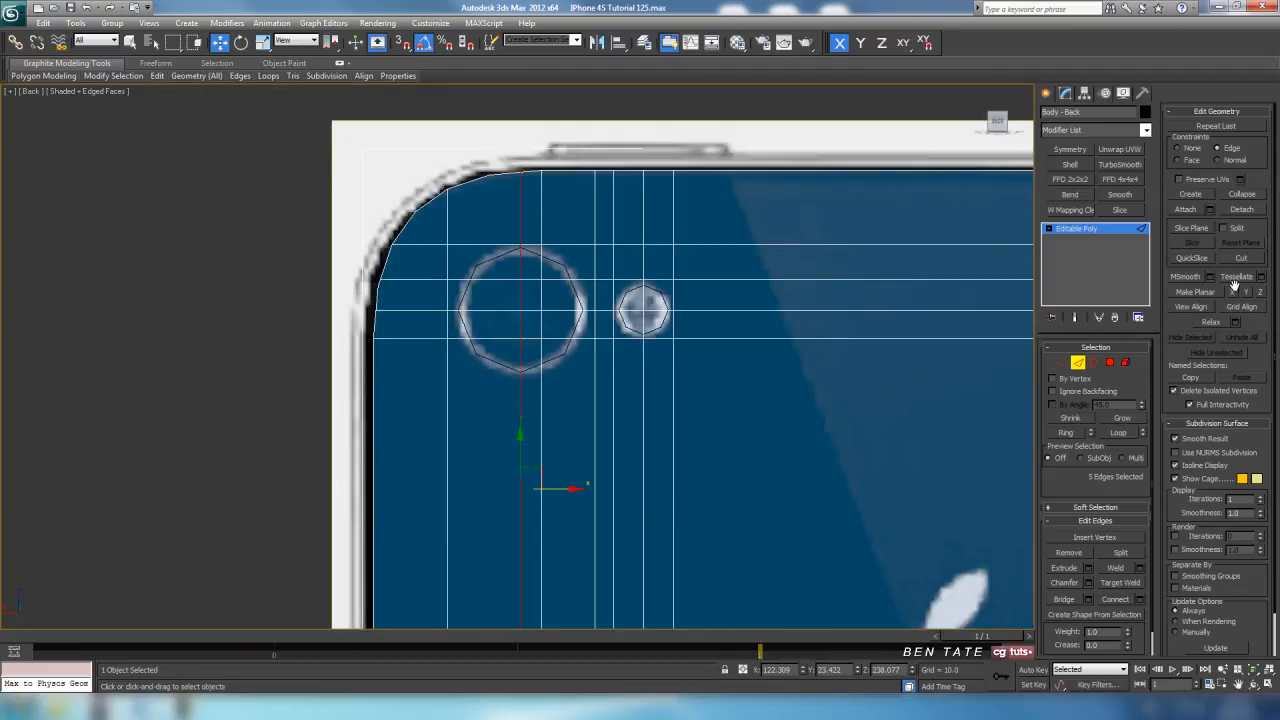
Fine-tune the camera-centre edge loop to X about 122.2, in line with the circle's lowest and highest points.
scroll(600, 460, up, 6)
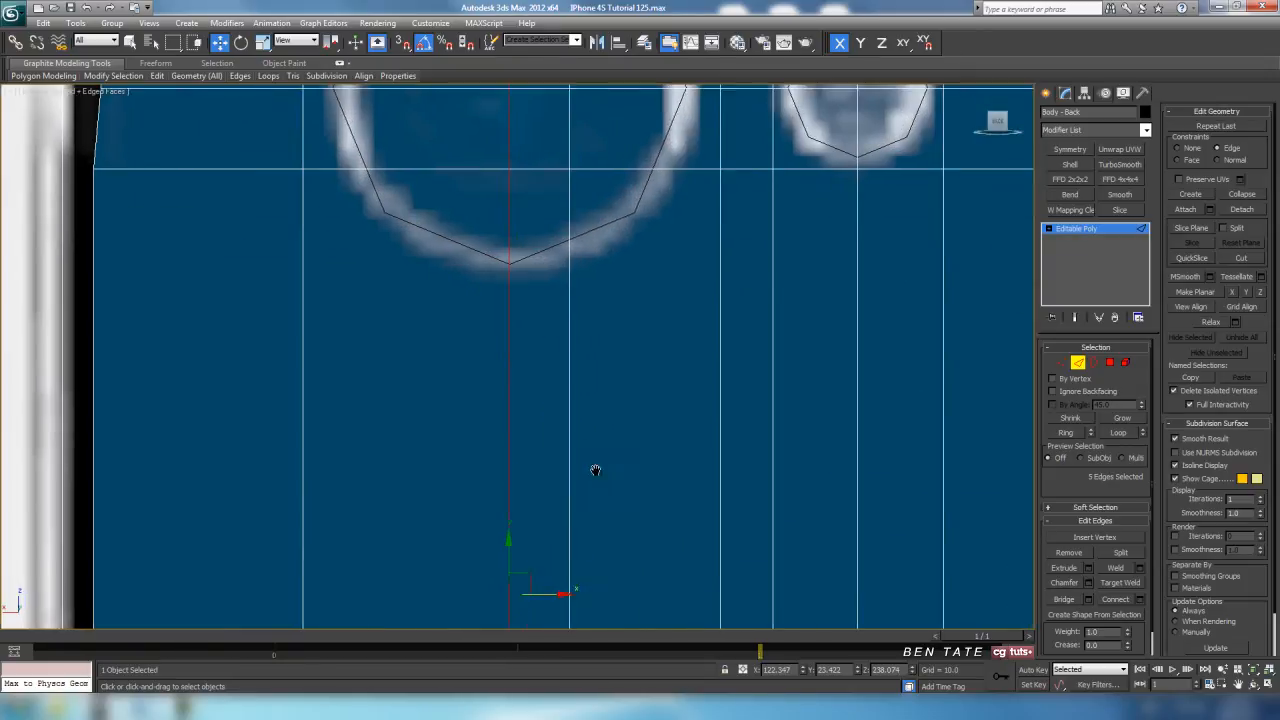
drag(561, 548, 574, 508)
scroll(574, 508, down, 3)
scroll(611, 423, up, 1)
middle_drag(568, 436, 536, 512)
middle_drag(544, 453, 592, 412)
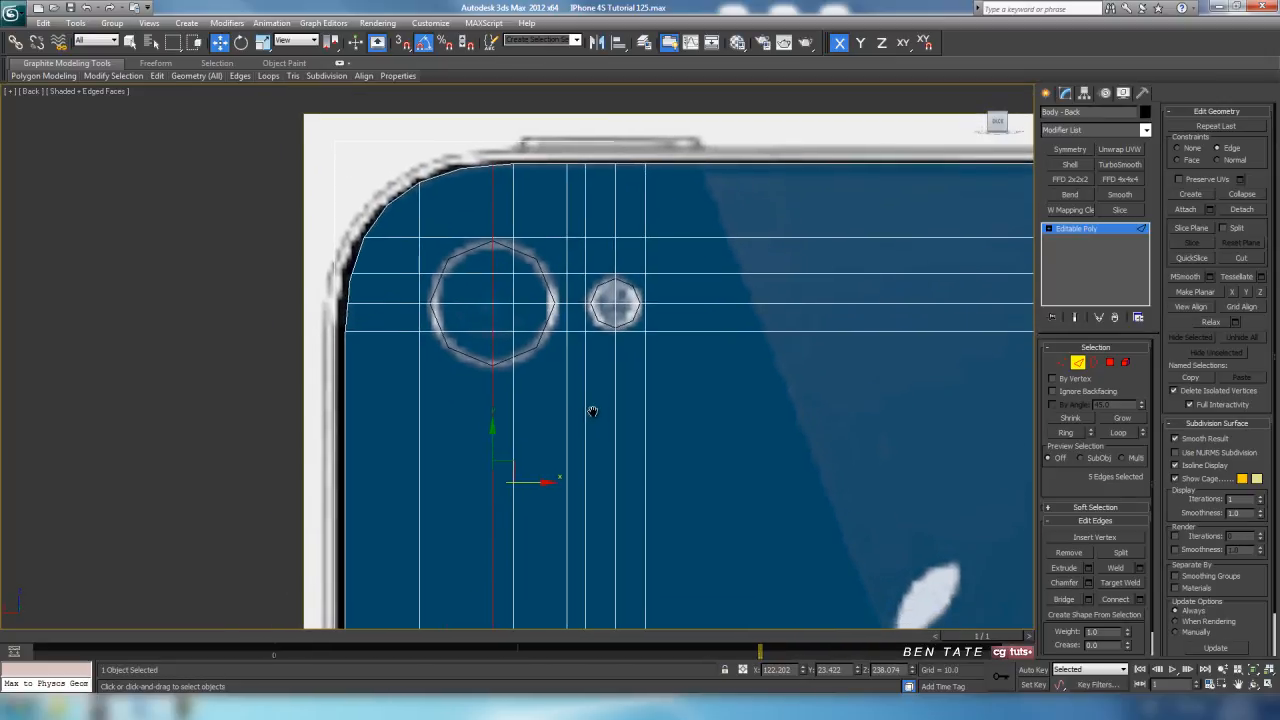
scroll(592, 411, down, 4)
middle_drag(580, 270, 563, 434)
scroll(570, 400, up, 5)
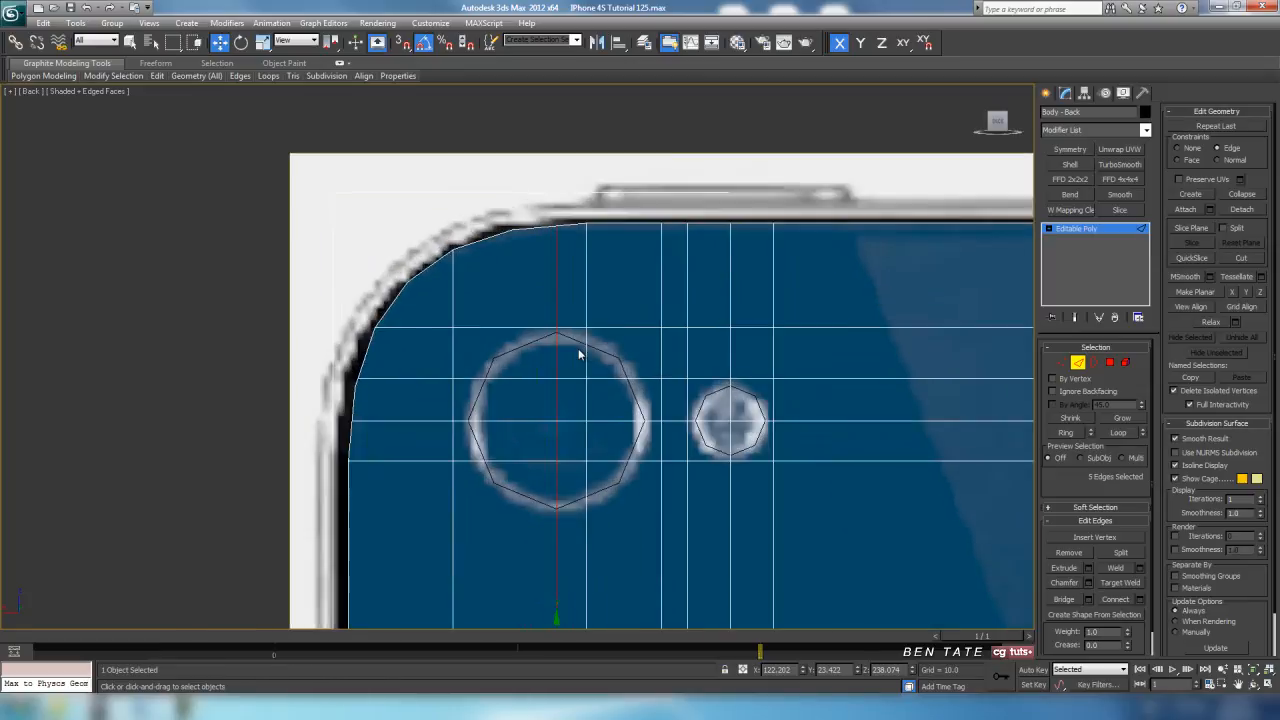
Remove the vertical edge loop between the camera's centre line and its flash-side edge, together with its leftover vertices.
scroll(578, 354, up, 2)
click(615, 277)
click(1127, 436)
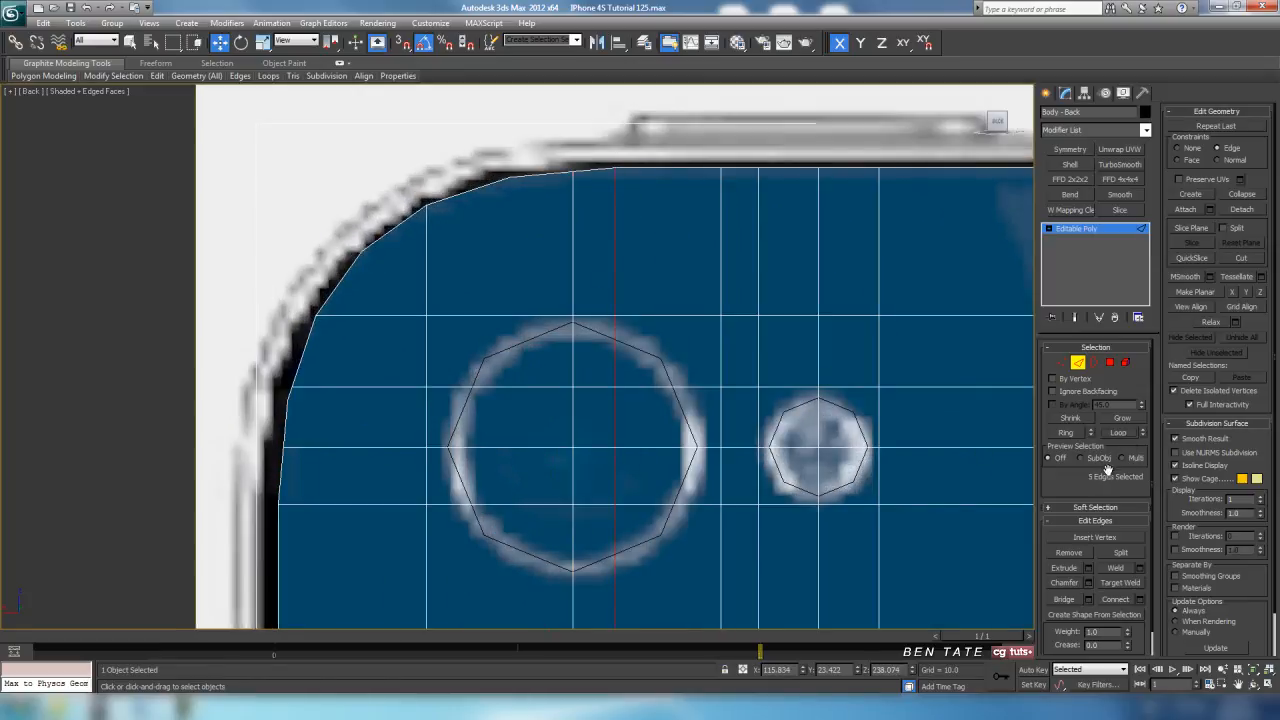
click(1079, 554)
click(1062, 362)
key(F3)
drag(637, 262, 644, 556)
click(1066, 537)
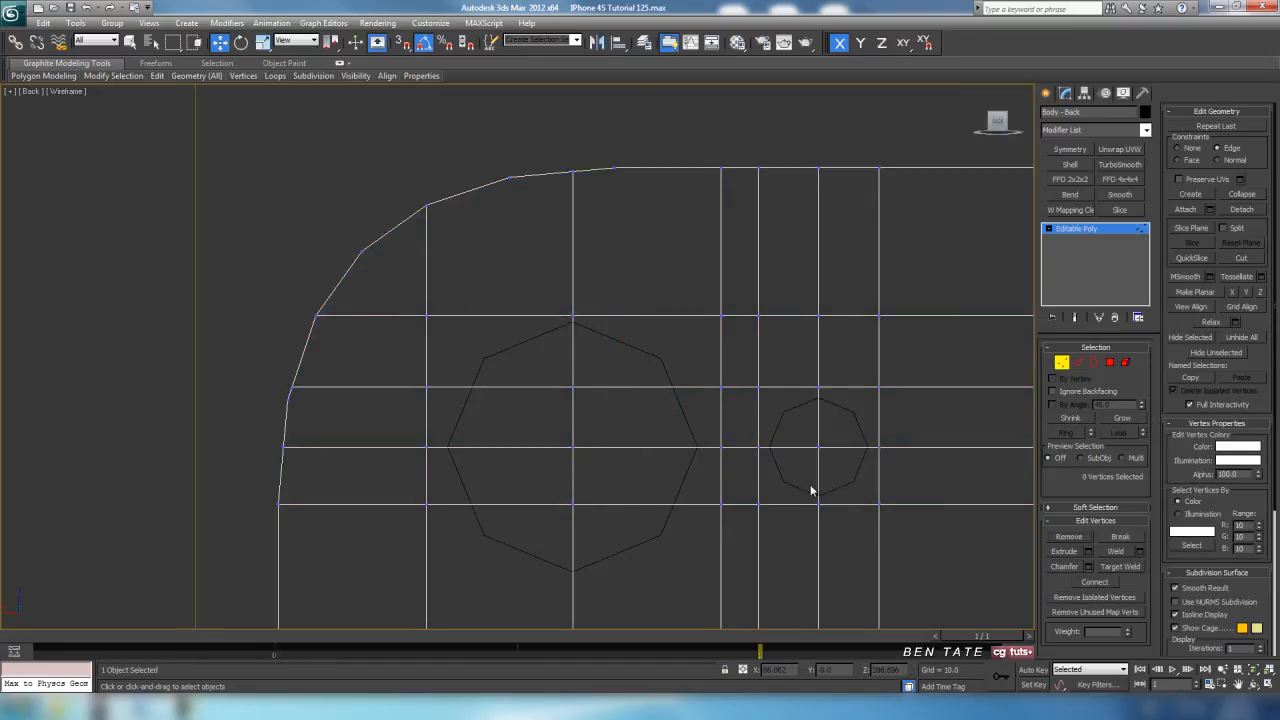
Inspect the panel's wireframe along its length and around the camera and flash openings.
scroll(711, 451, down, 8)
middle_drag(617, 404, 655, 52)
middle_drag(604, 306, 649, 167)
scroll(583, 346, up, 4)
scroll(589, 334, down, 4)
middle_drag(614, 214, 615, 439)
middle_drag(634, 140, 626, 360)
scroll(611, 370, up, 6)
scroll(611, 374, up, 8)
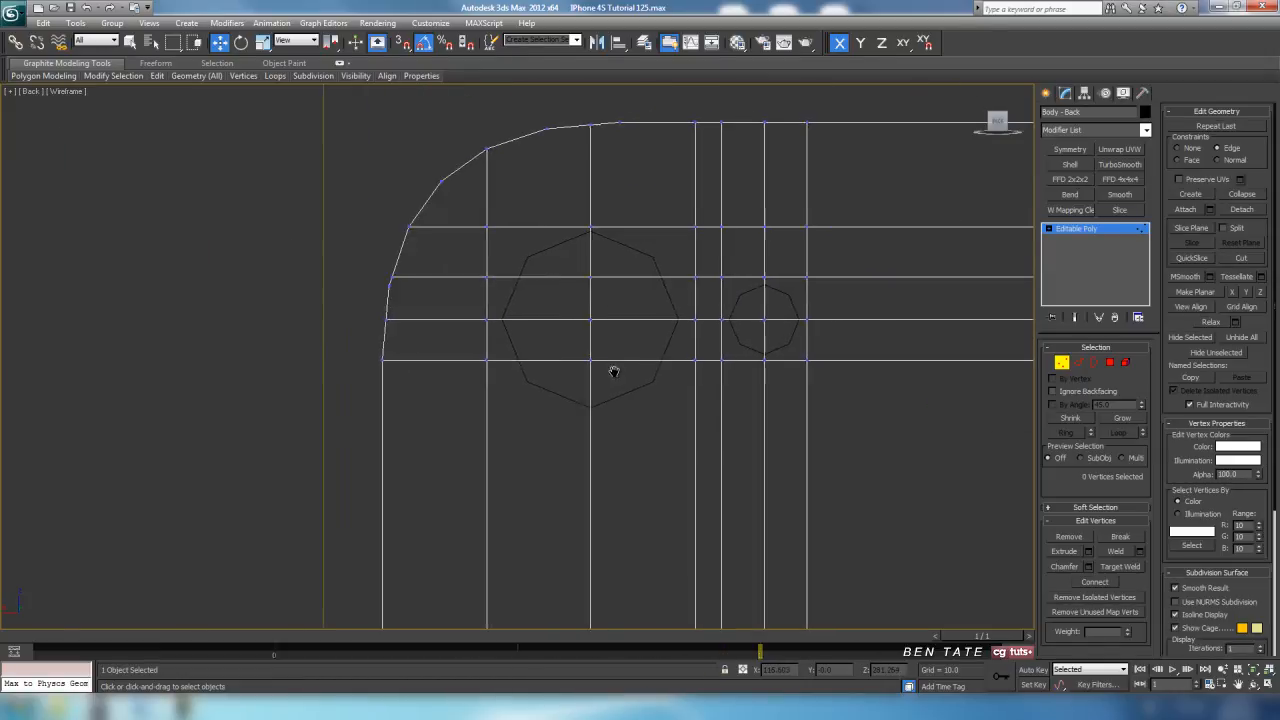
Remove the horizontal edge loop just above the camera circle, together with its leftover vertices.
middle_drag(641, 434, 521, 452)
click(1078, 363)
click(1116, 432)
click(1074, 553)
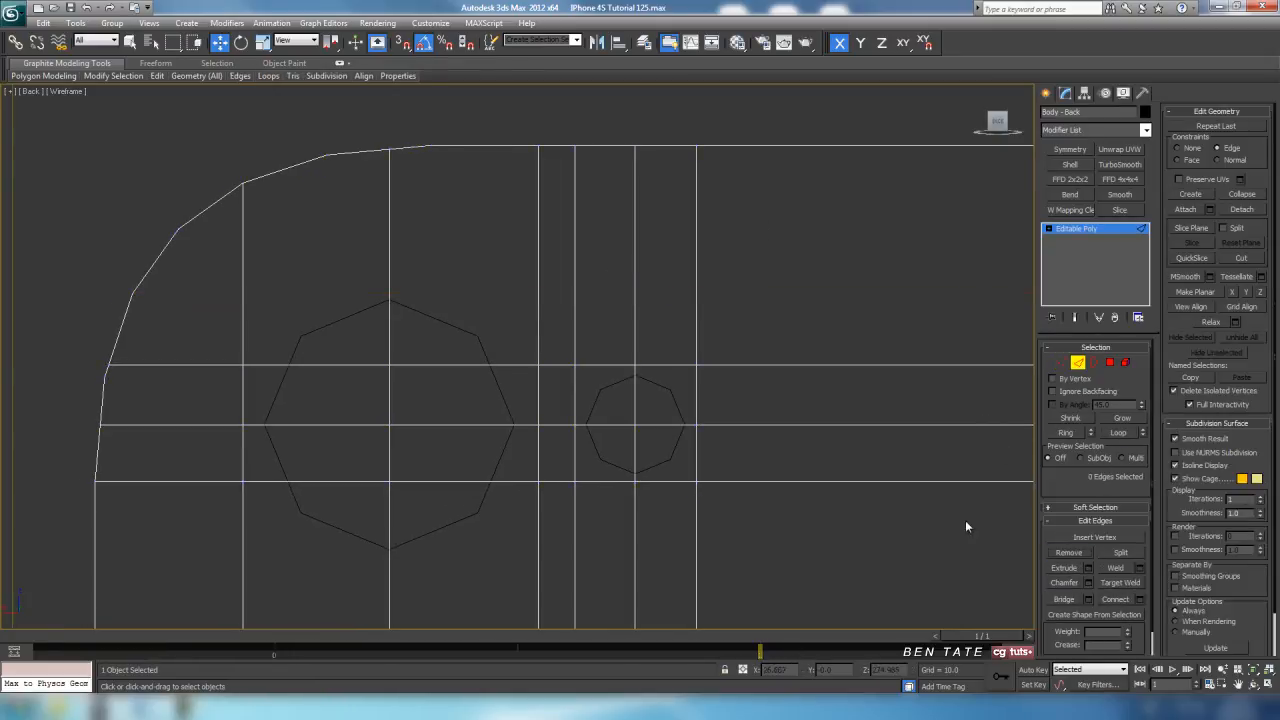
drag(767, 332, 772, 332)
middle_drag(825, 361, 697, 399)
scroll(770, 365, down, 3)
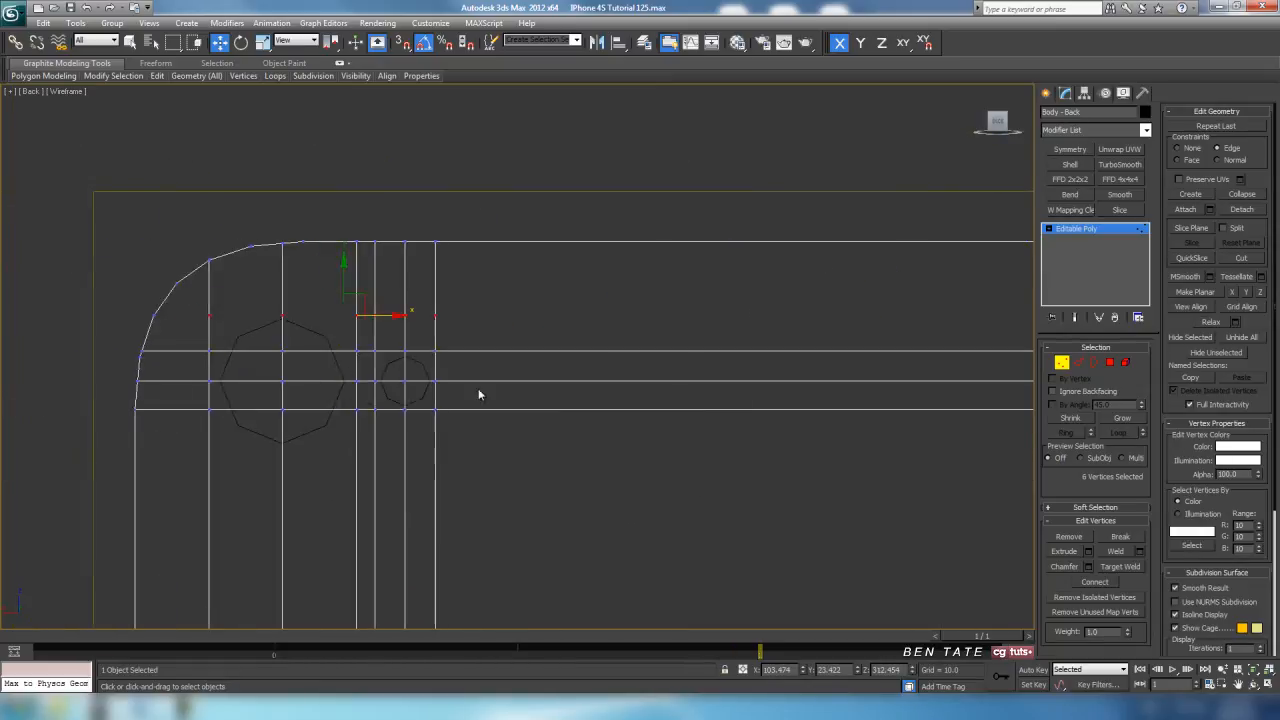
scroll(697, 405, up, 3)
click(1068, 536)
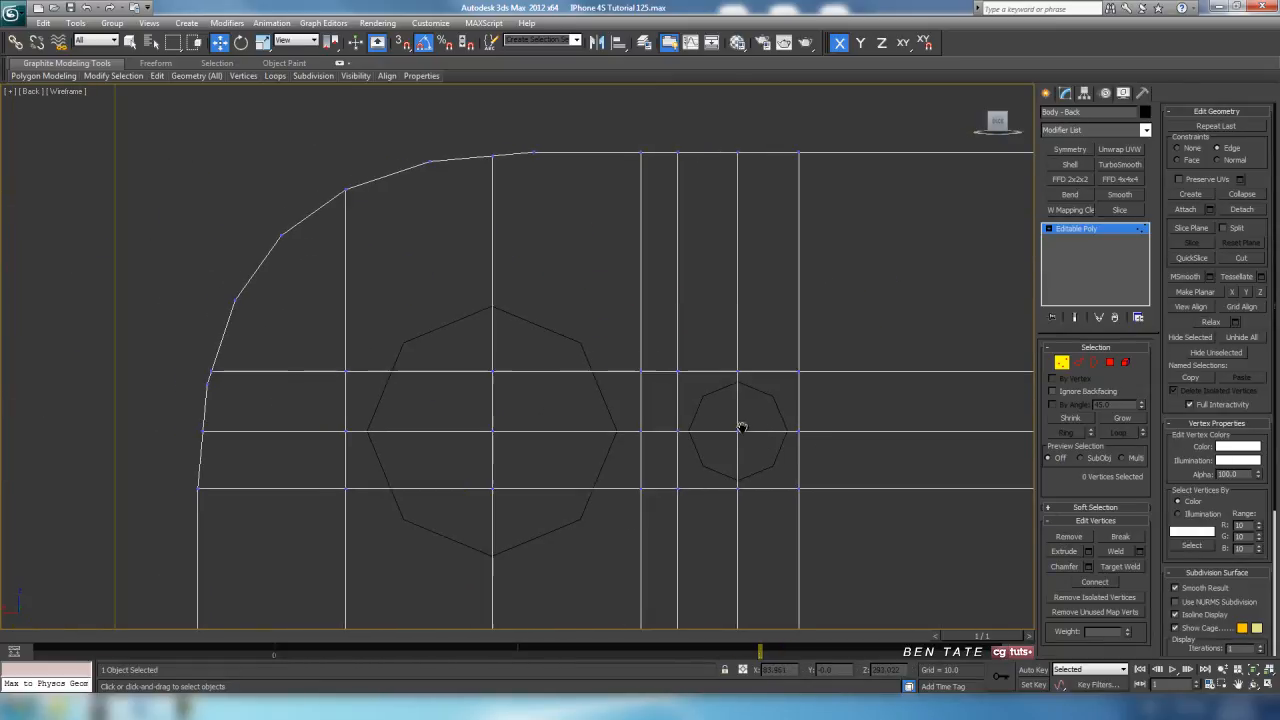
middle_drag(722, 462, 762, 404)
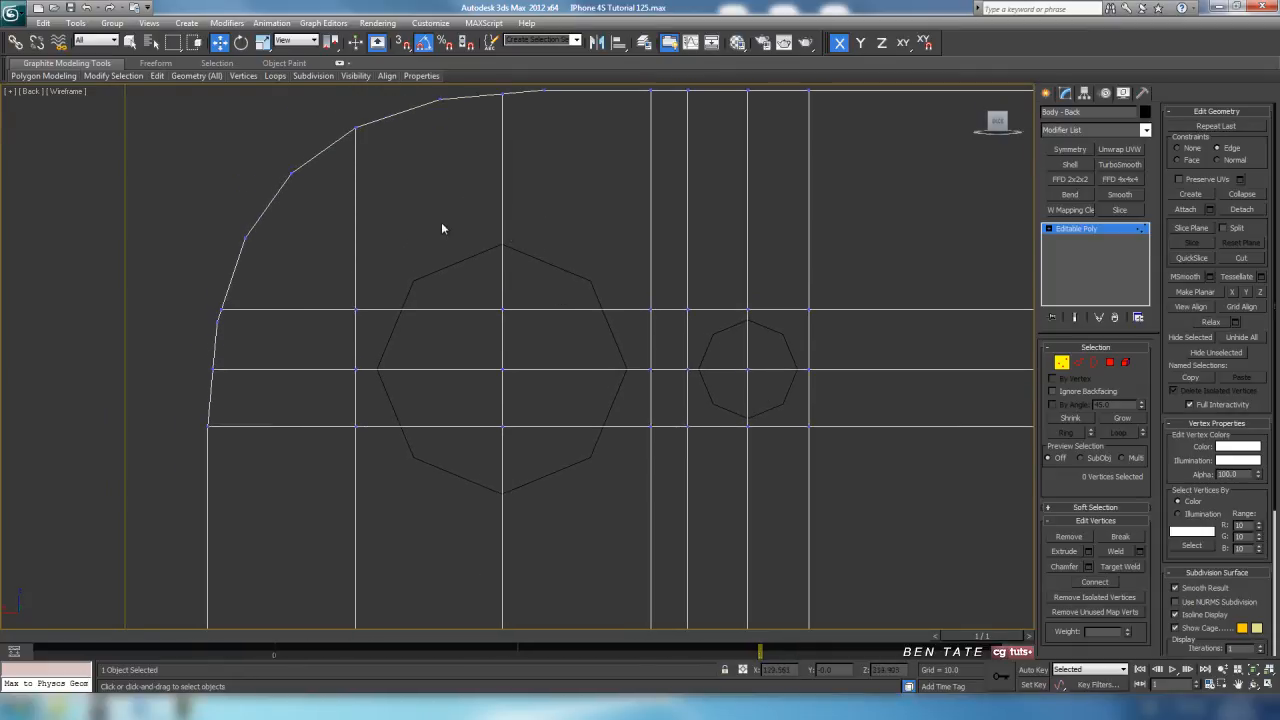
Connect the three short horizontal edges between the panel's outer border and the nearest vertical edge loop with one segment.
middle_drag(556, 484, 1026, 398)
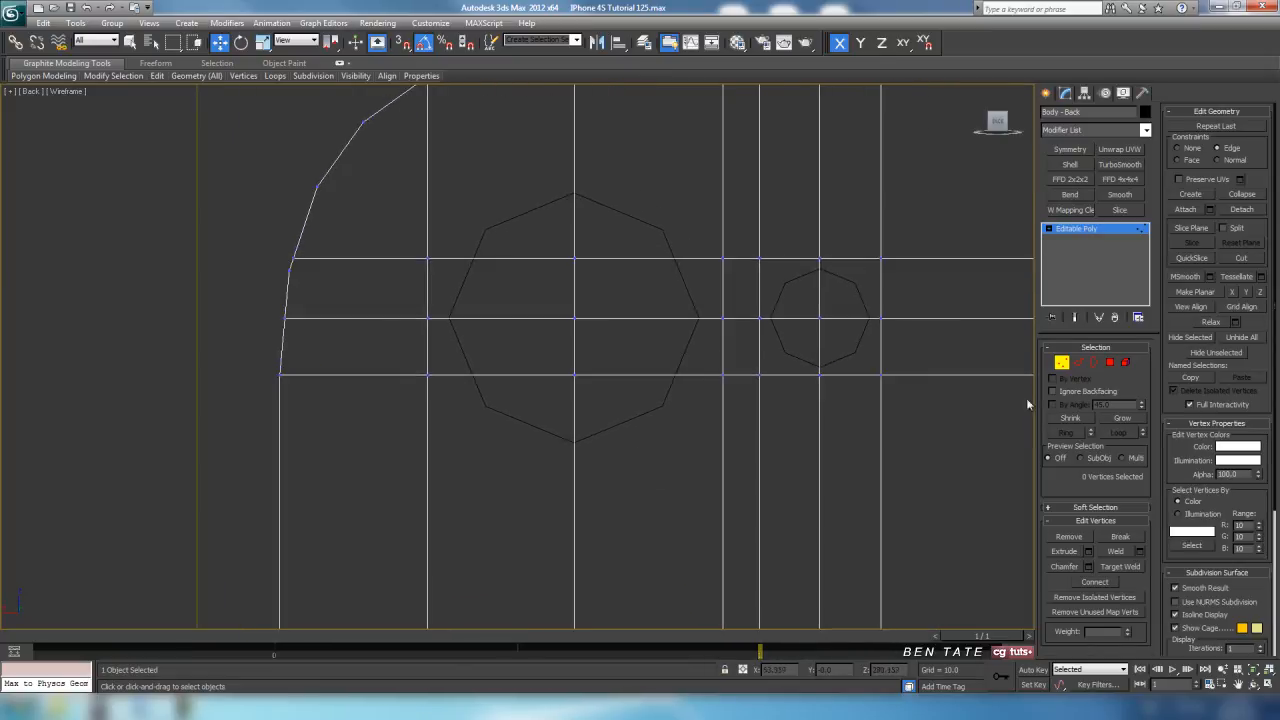
click(1086, 365)
drag(398, 239, 400, 442)
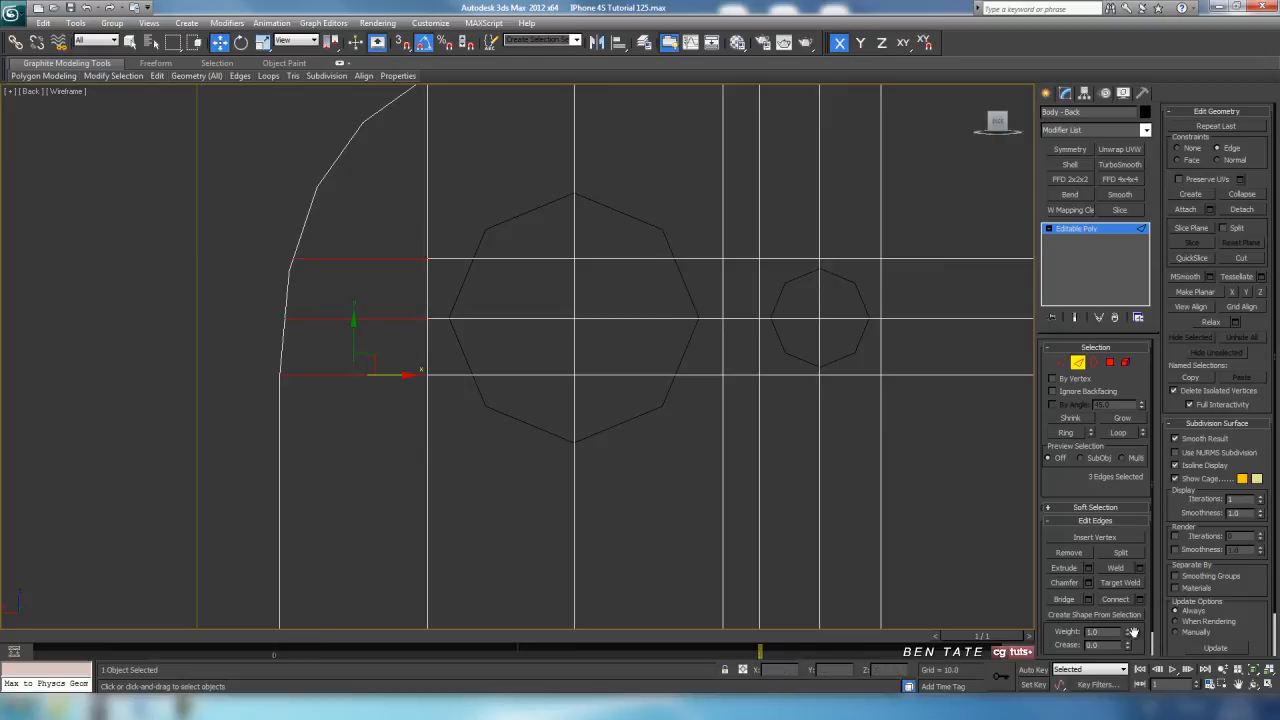
alt+click(322, 377)
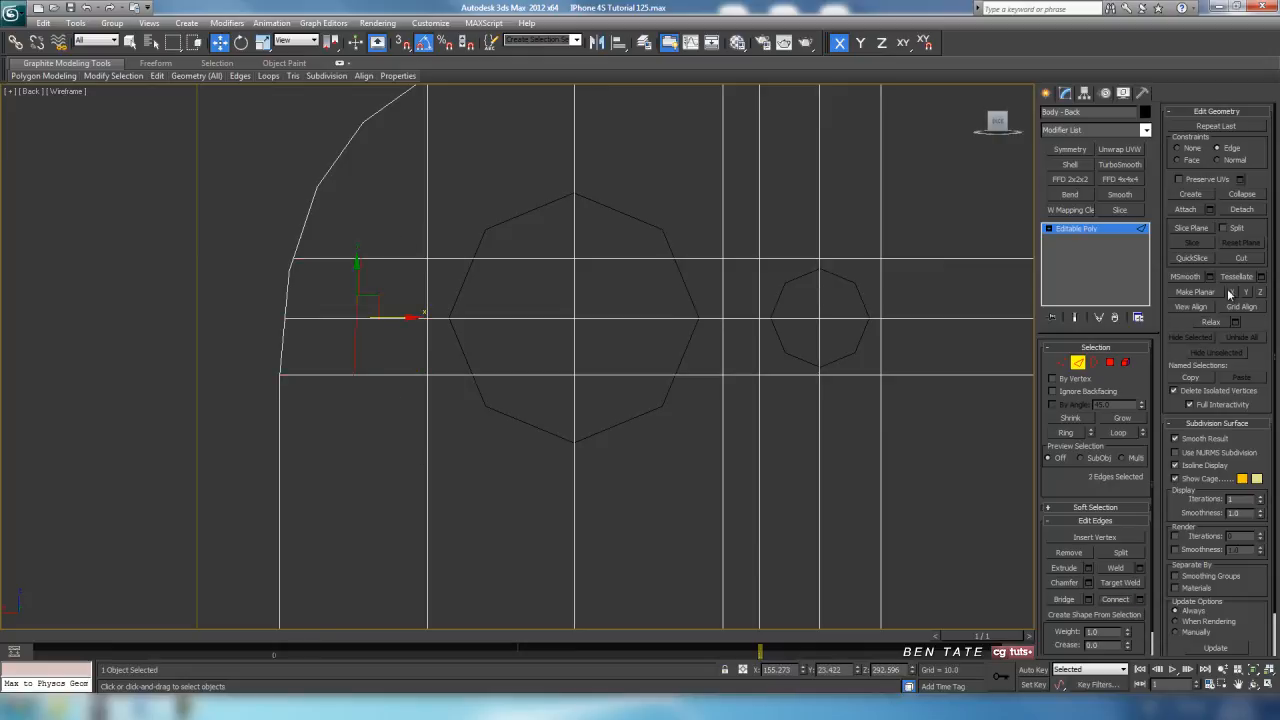
Slide the new short vertical edges toward the camera circle, to X about 148.
drag(402, 317, 434, 318)
drag(446, 320, 446, 320)
middle_drag(468, 255, 367, 292)
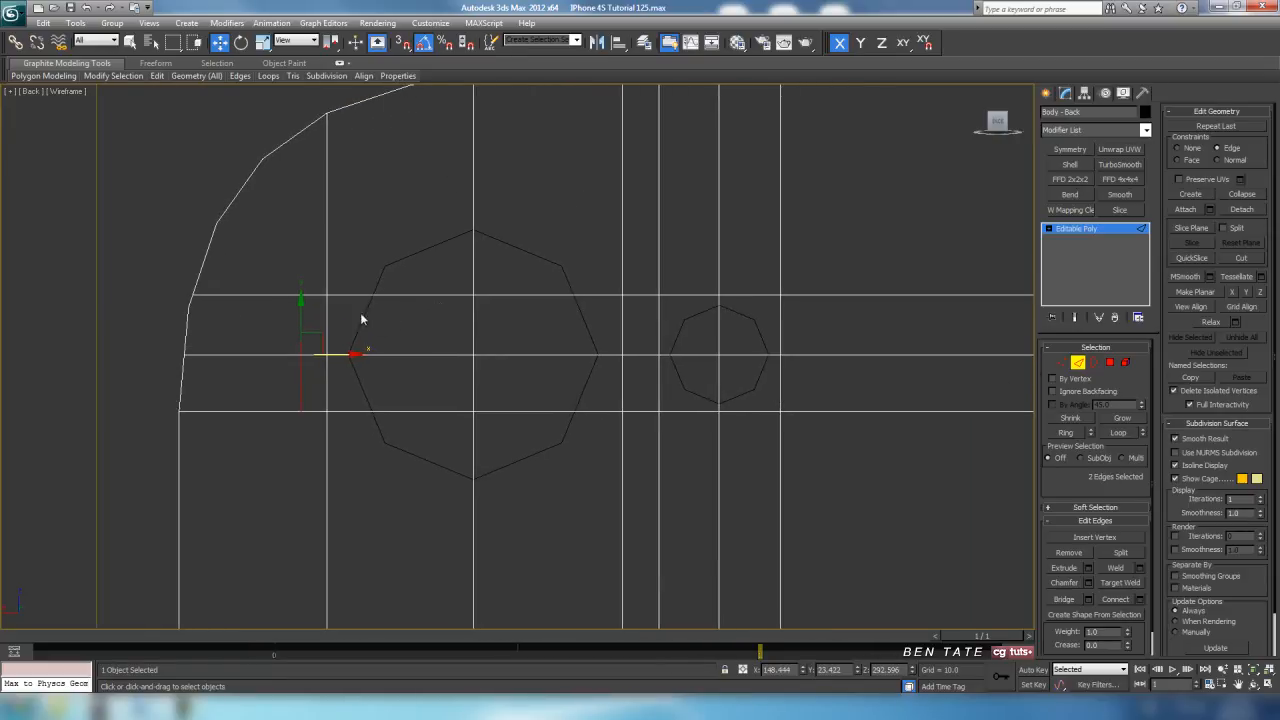
Raise the three vertices above the camera circle to Z about 314 and lower the three below it to Z about 271.
click(1061, 362)
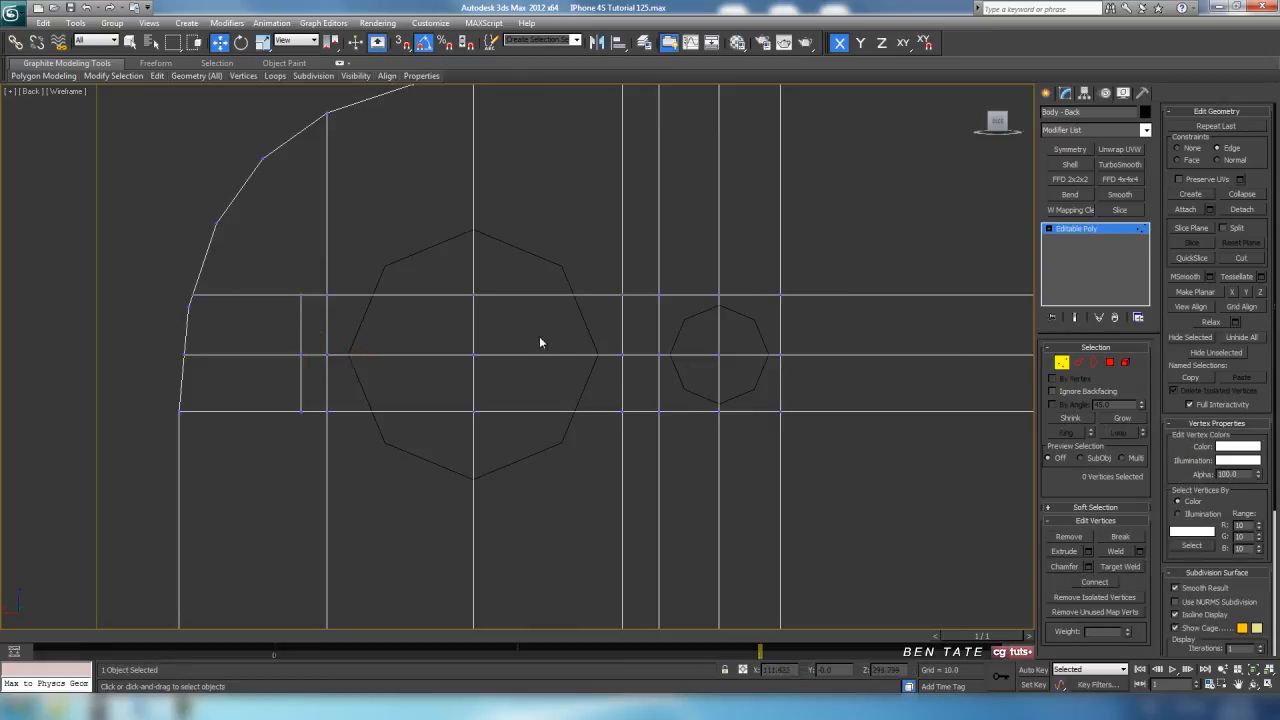
drag(620, 330, 623, 334)
drag(490, 254, 480, 182)
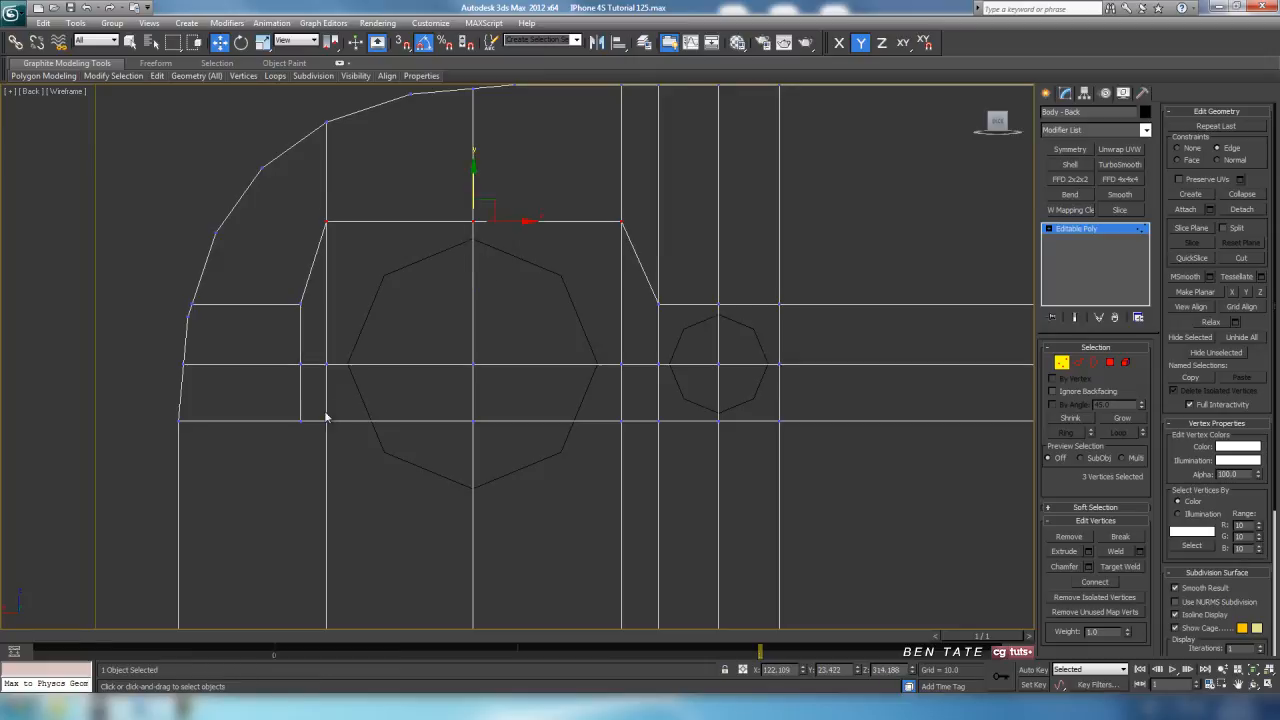
drag(538, 461, 628, 465)
drag(470, 380, 479, 469)
Examine the edge frame around the camera circle and the panel's rounded upper corner.
middle_drag(558, 413, 402, 367)
middle_drag(540, 391, 586, 391)
middle_drag(434, 400, 657, 389)
middle_drag(566, 360, 571, 481)
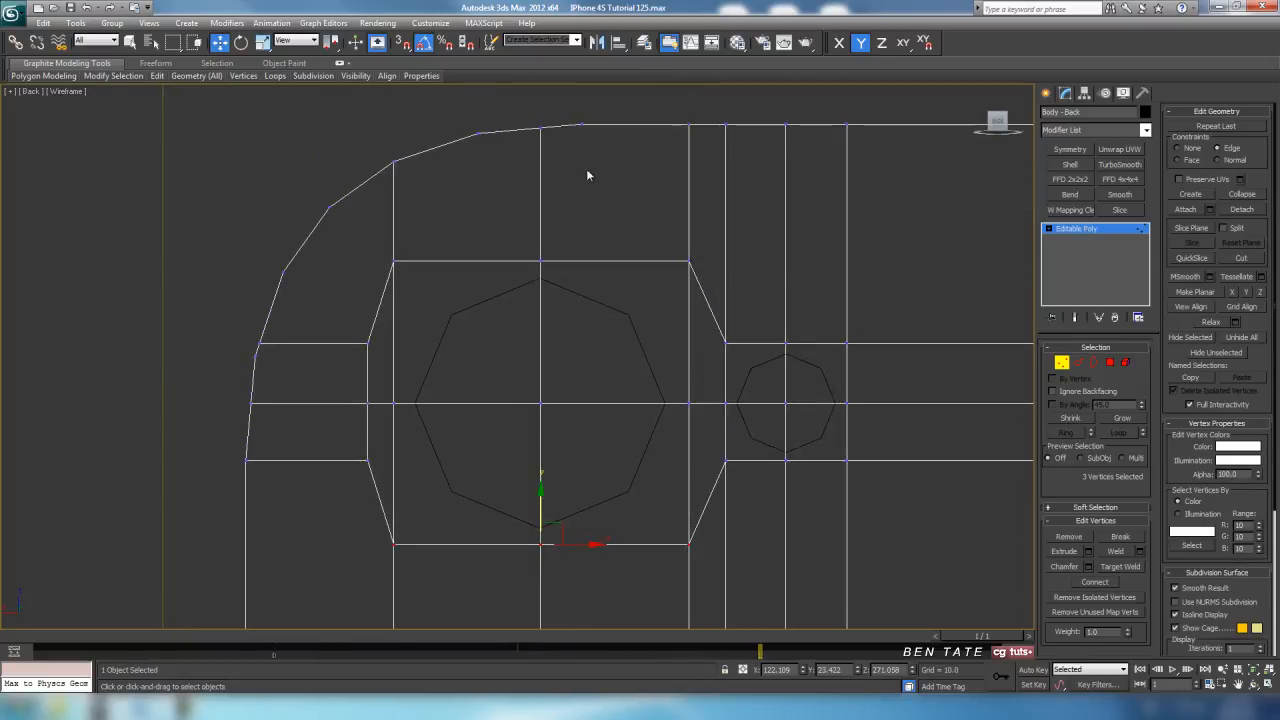
scroll(499, 195, up, 5)
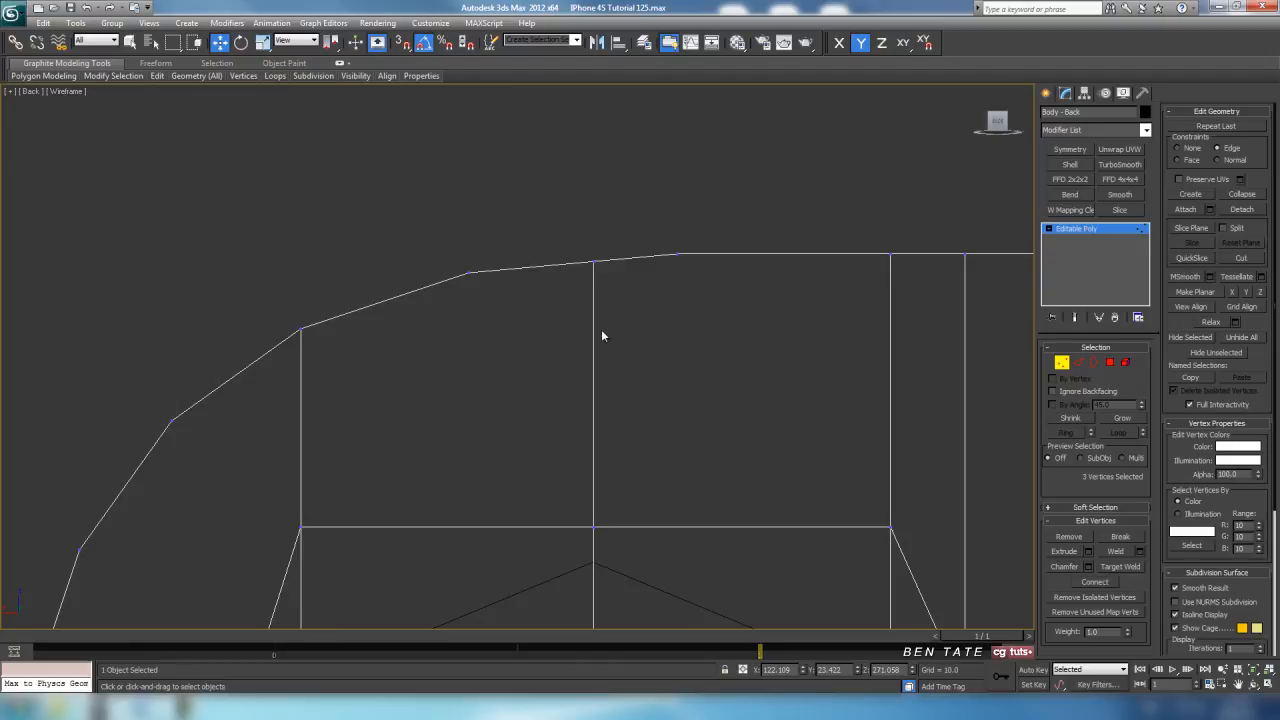
middle_drag(629, 266, 648, 240)
scroll(648, 250, down, 3)
scroll(648, 258, down, 2)
middle_drag(637, 338, 563, 278)
scroll(573, 334, up, 2)
middle_drag(590, 350, 544, 239)
Cut an octagon into the back panel along the camera circle guide, snapping to the guide's vertices.
click(1061, 363)
middle_drag(914, 357, 905, 357)
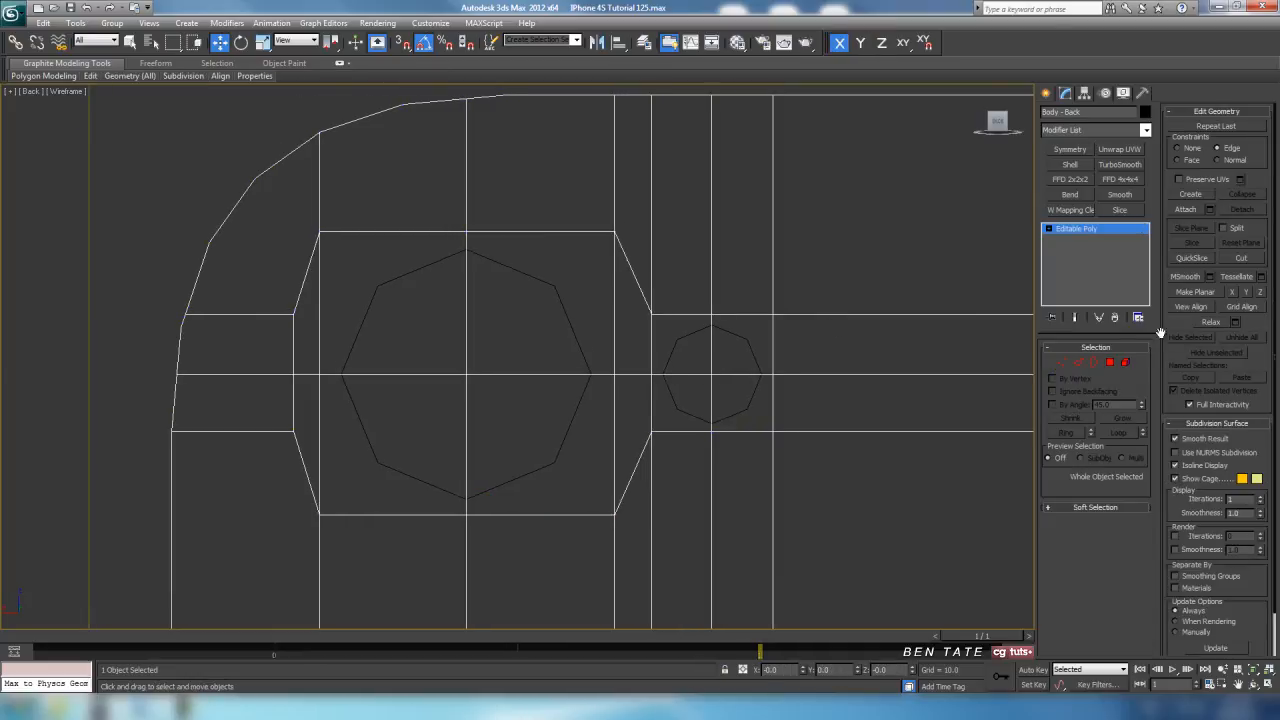
click(1241, 258)
key(s)
middle_drag(476, 181, 505, 163)
click(491, 226)
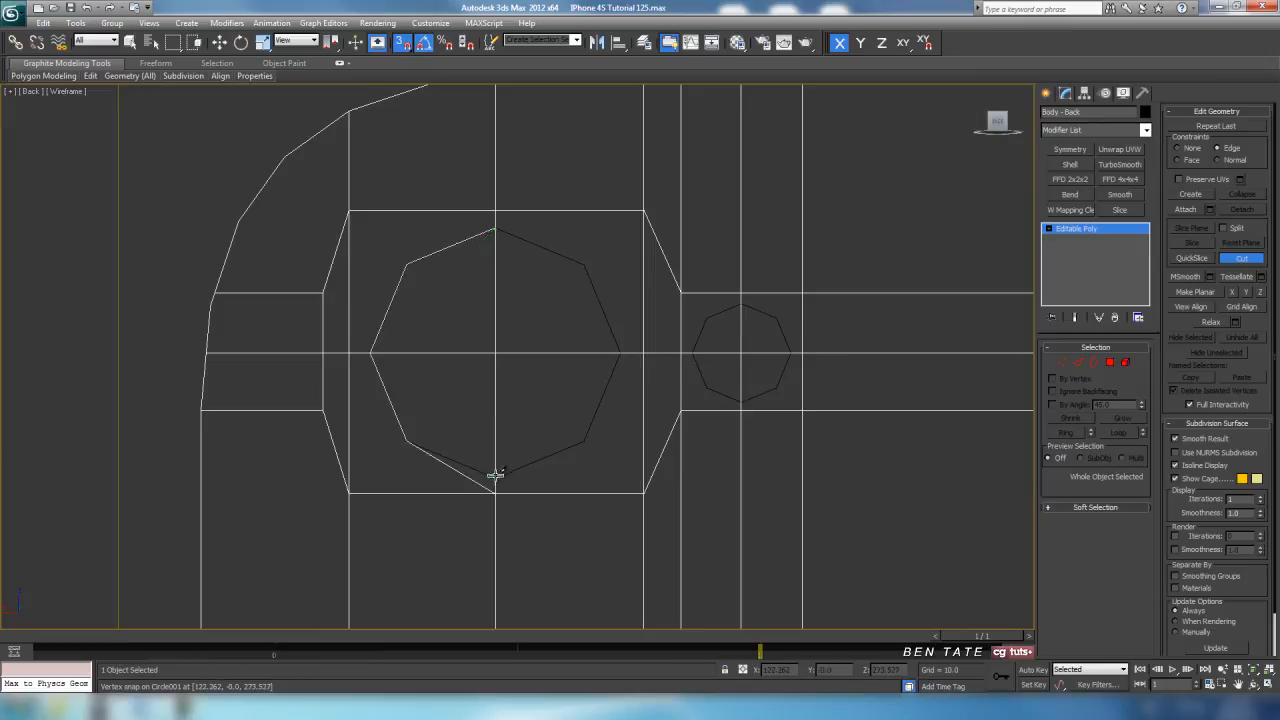
click(620, 353)
click(581, 263)
click(492, 229)
Cut a second octagon into the panel along the flash circle guide with vertex snapping, and finish the cut.
middle_drag(653, 289, 400, 274)
scroll(423, 274, up, 5)
middle_drag(408, 202, 579, 235)
middle_drag(563, 186, 583, 216)
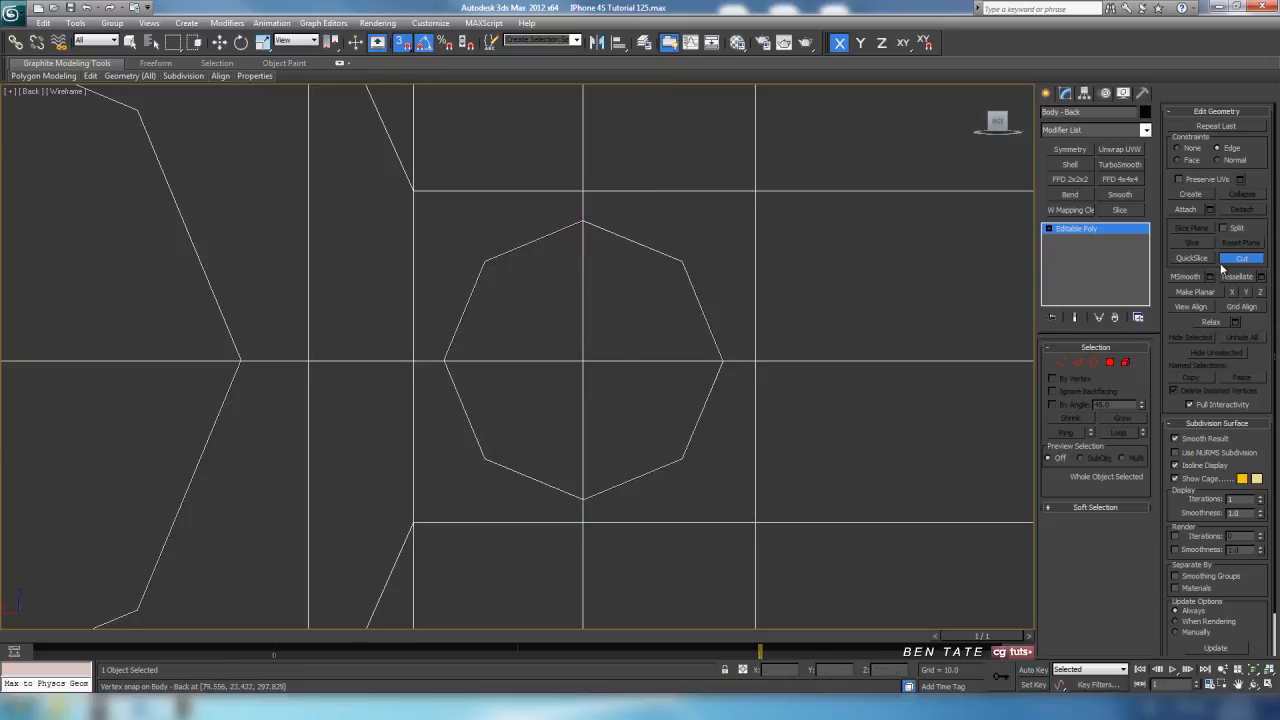
click(1234, 261)
middle_drag(643, 222, 680, 214)
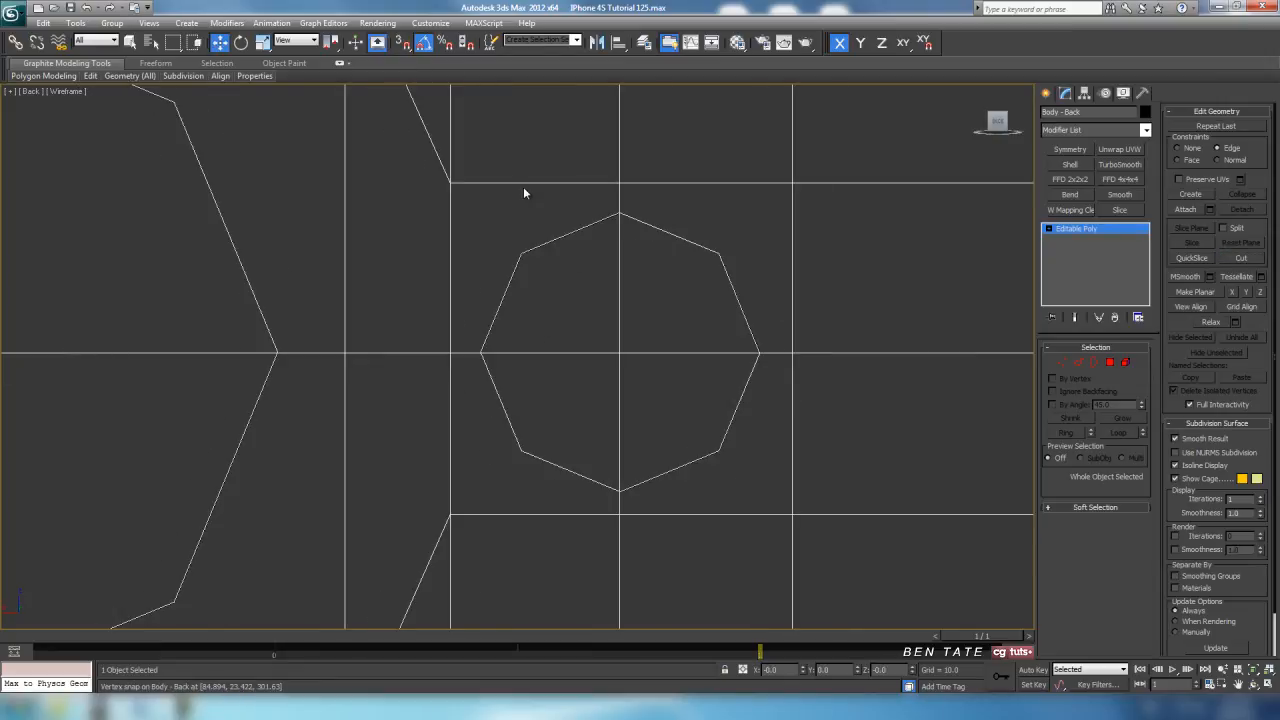
Select the two circle guide shapes by name and delete them.
key(h)
drag(690, 254, 690, 267)
click(859, 523)
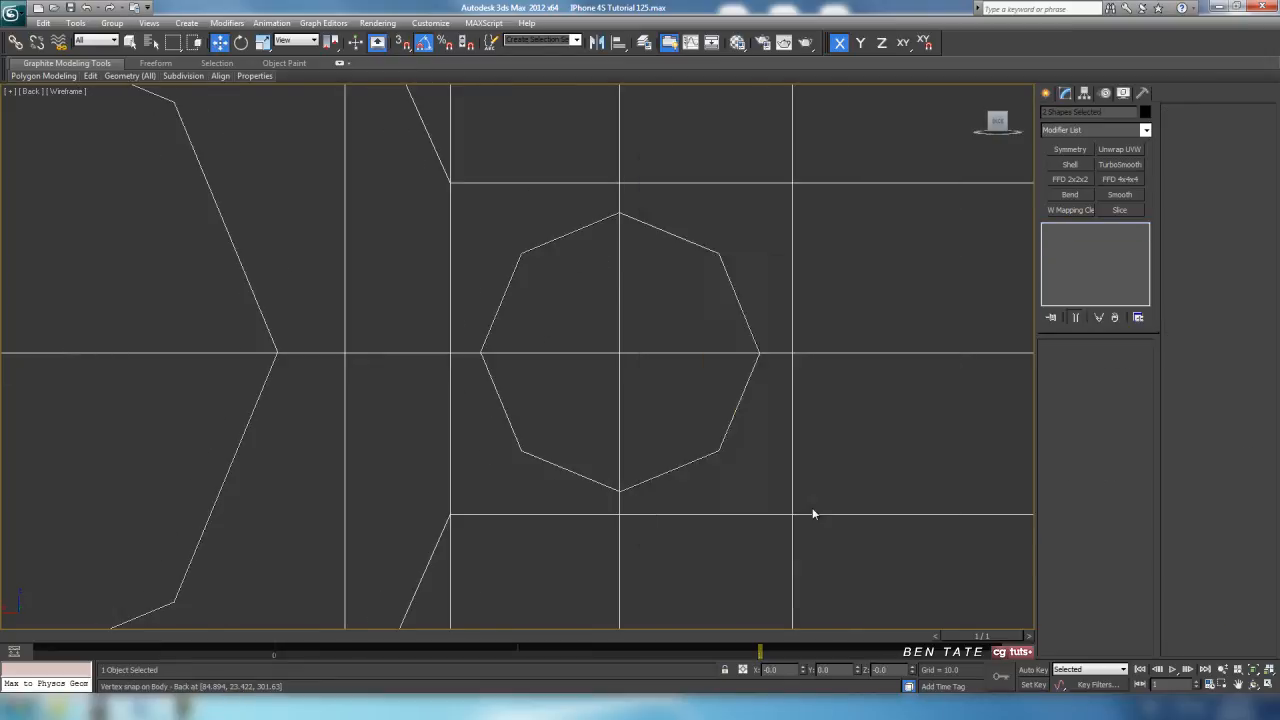
click(754, 360)
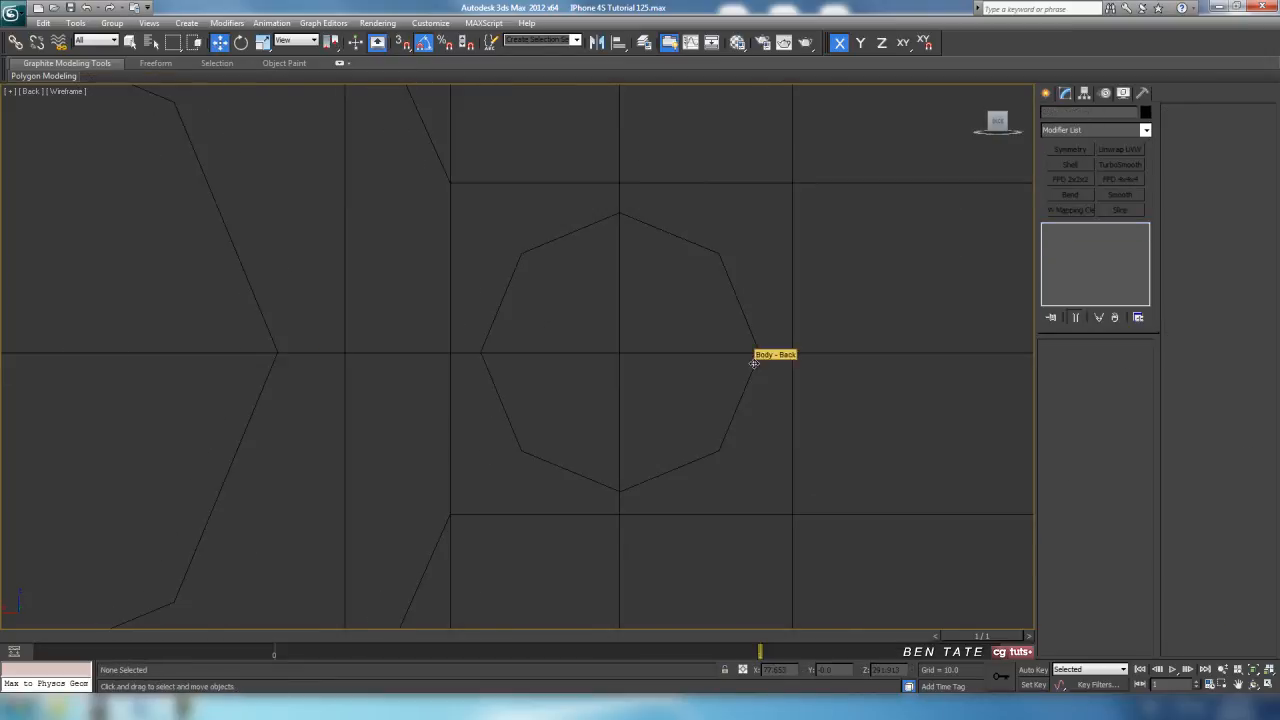
Weld the back panel's vertices around the camera and flash openings with a threshold of 0.1.
click(680, 352)
click(1061, 363)
scroll(637, 304, down, 5)
middle_drag(168, 224, 348, 224)
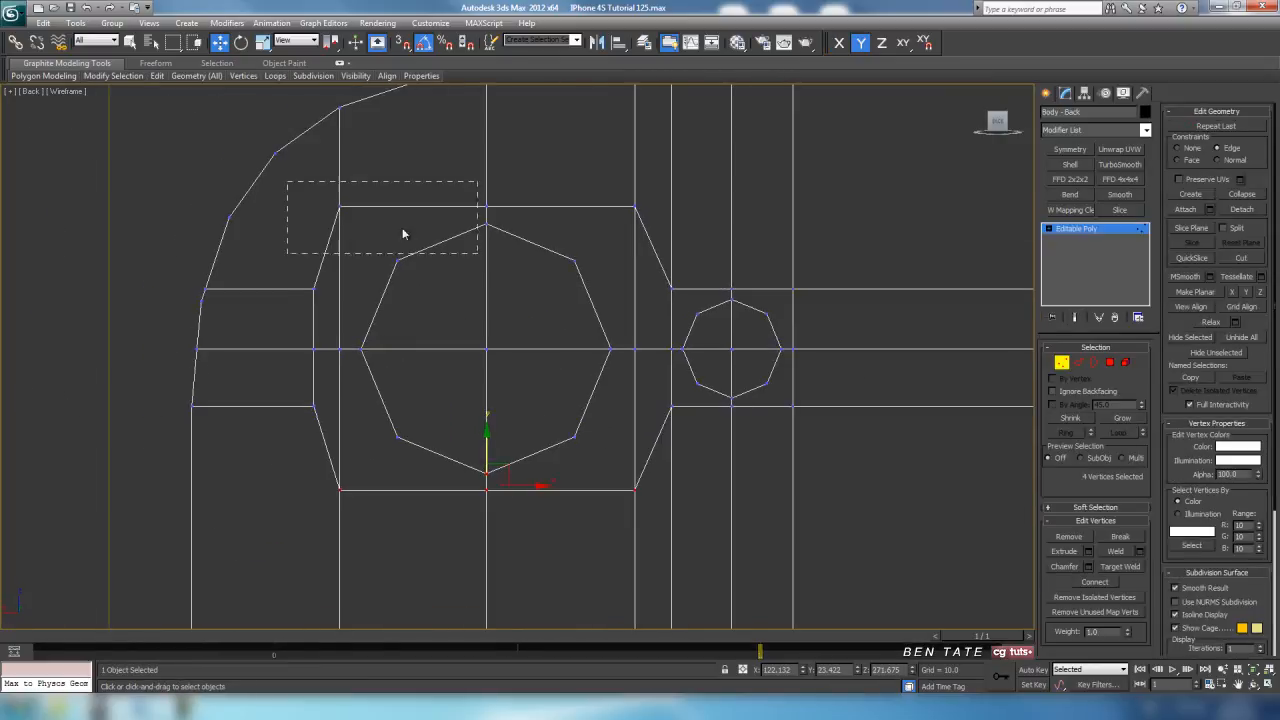
drag(839, 509, 841, 511)
click(1139, 551)
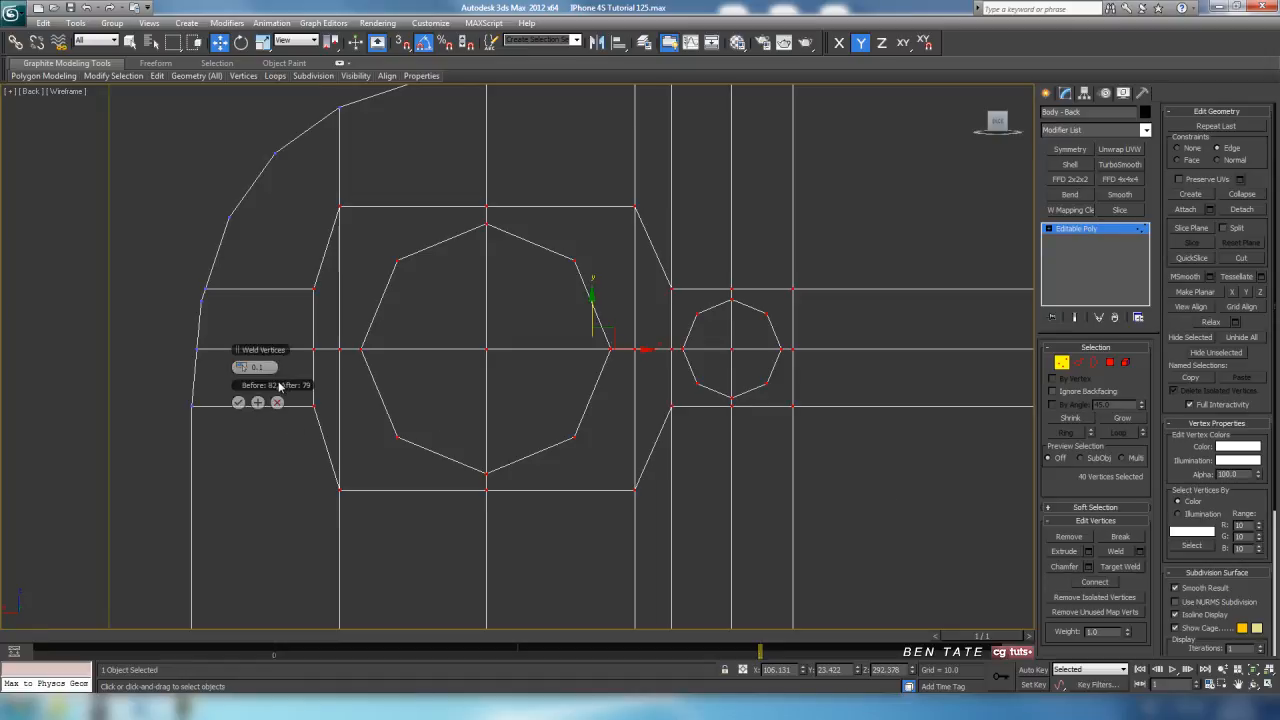
click(238, 402)
middle_drag(420, 417, 426, 428)
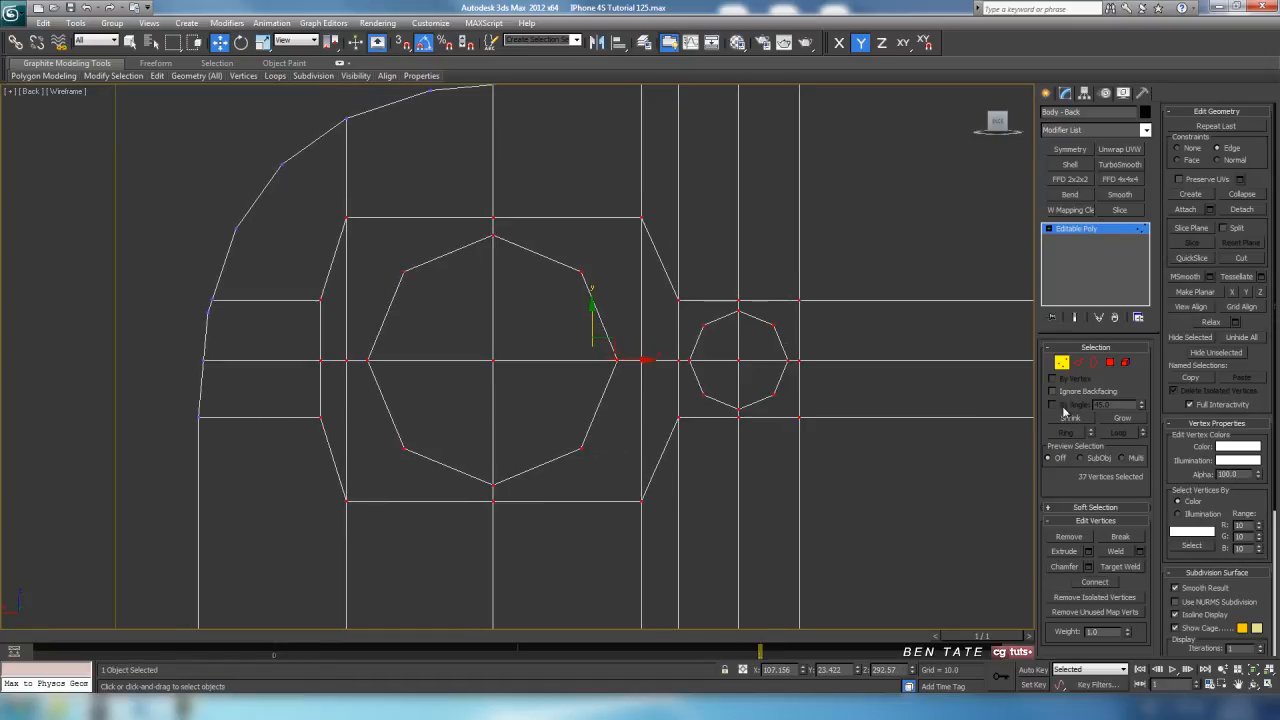
Connect the camera octagon's four diagonal vertices to the nearest corners of the surrounding edge frame.
middle_drag(837, 405, 853, 410)
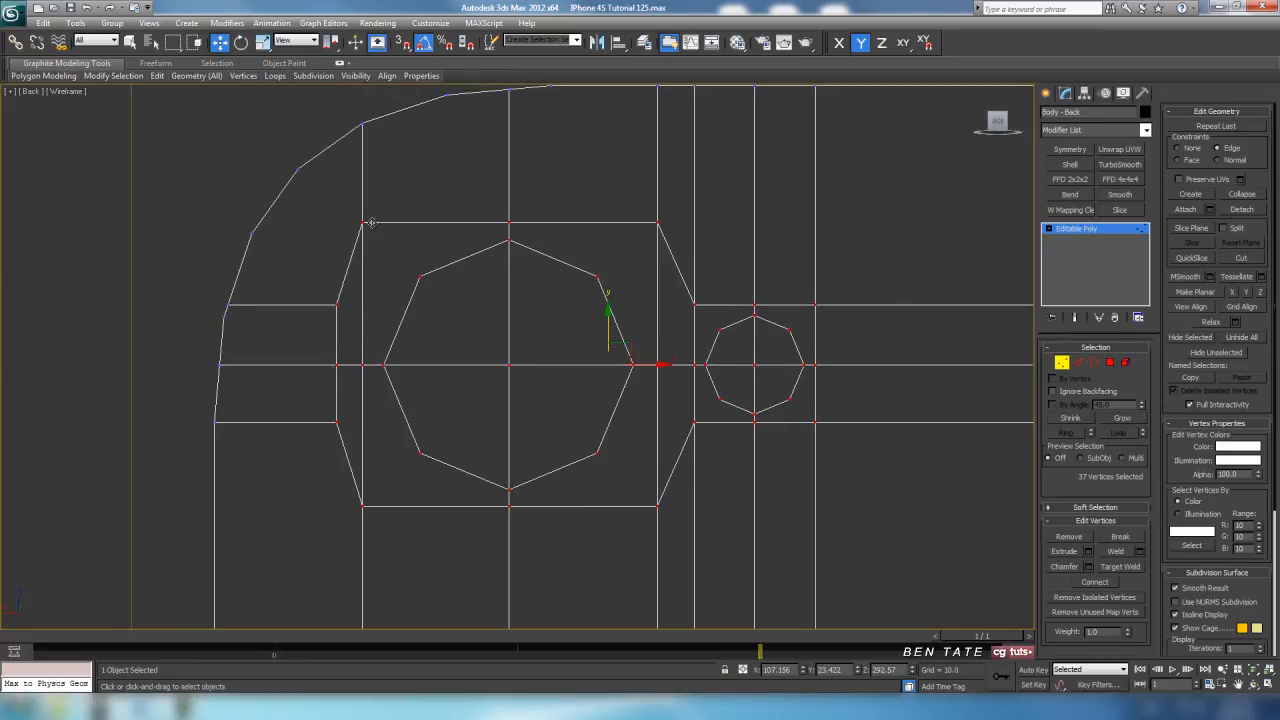
drag(352, 212, 444, 290)
drag(436, 440, 352, 515)
drag(575, 441, 669, 529)
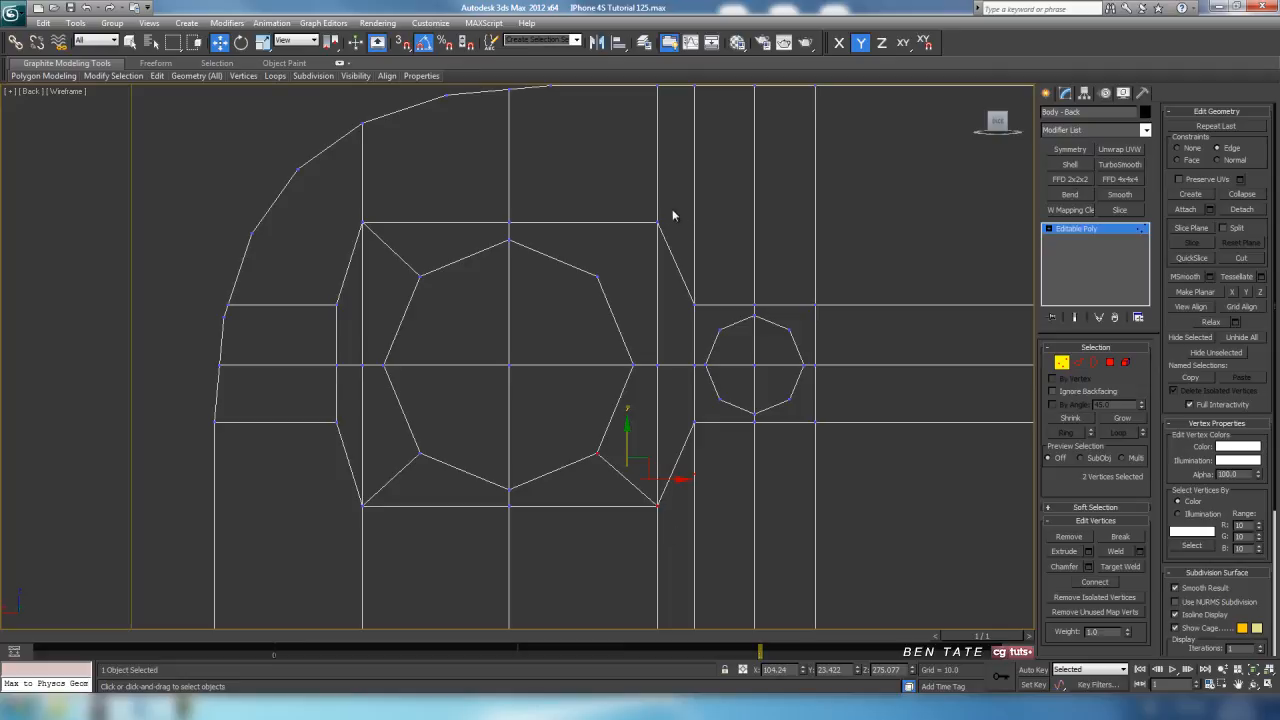
drag(668, 212, 593, 293)
Connect the flash octagon's four diagonal vertices to the nearest corners of its surrounding rectangle.
drag(720, 330, 721, 331)
ctrl+drag(698, 426, 697, 428)
drag(785, 400, 830, 445)
drag(792, 326, 785, 339)
middle_drag(822, 385, 737, 370)
scroll(714, 371, down, 3)
scroll(662, 386, up, 3)
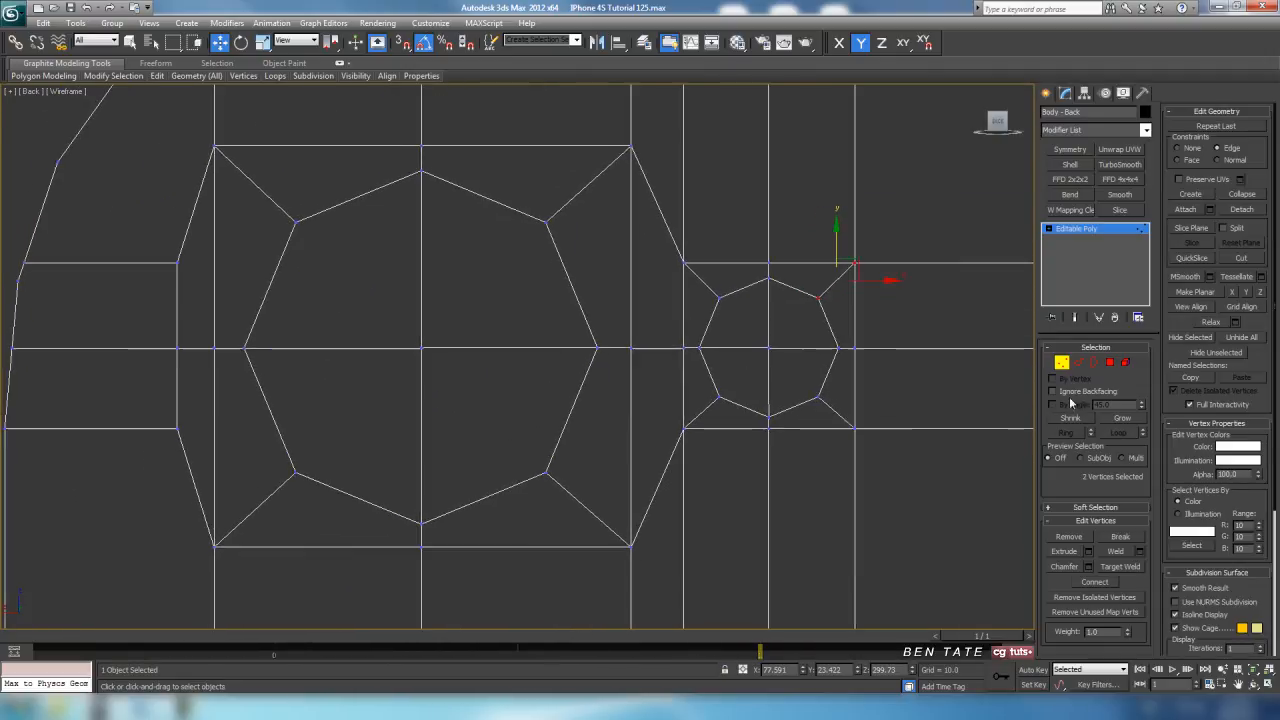
Inset the four polygons inside the camera octagon twice, by 0.266 each time.
click(1110, 365)
click(506, 315)
ctrl+click(485, 399)
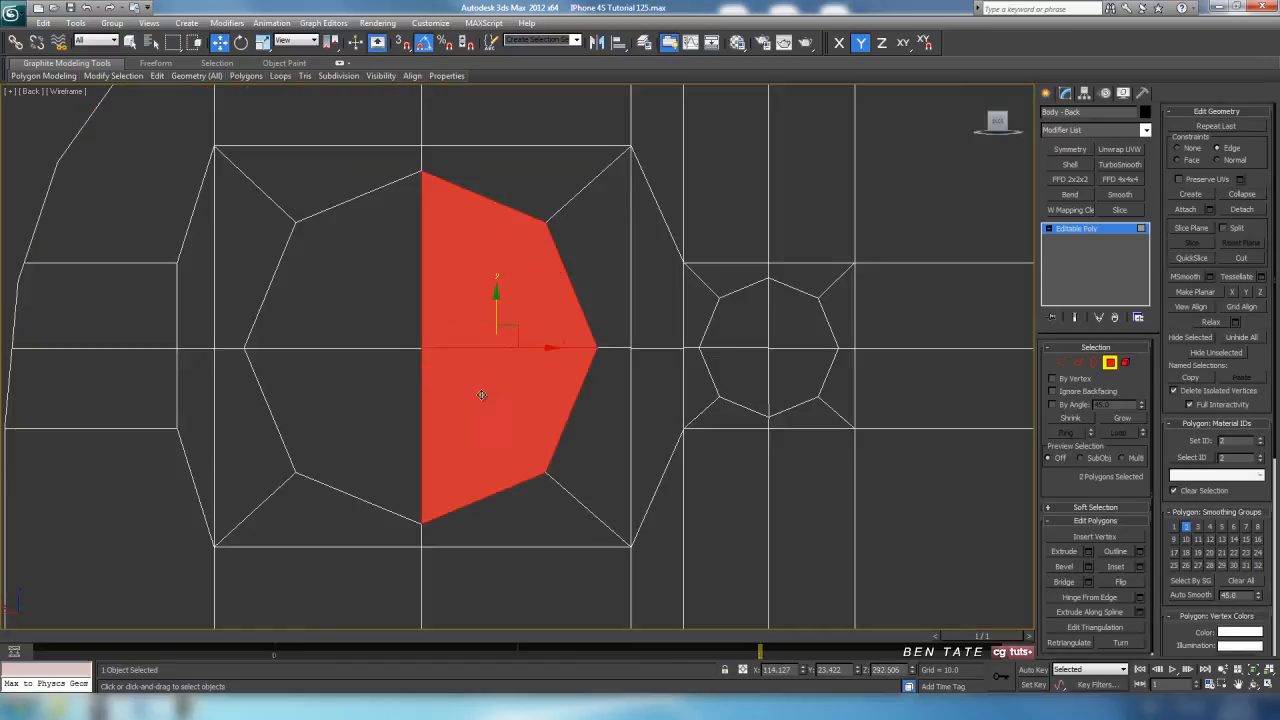
ctrl+click(418, 330)
ctrl+click(412, 371)
scroll(566, 406, up, 3)
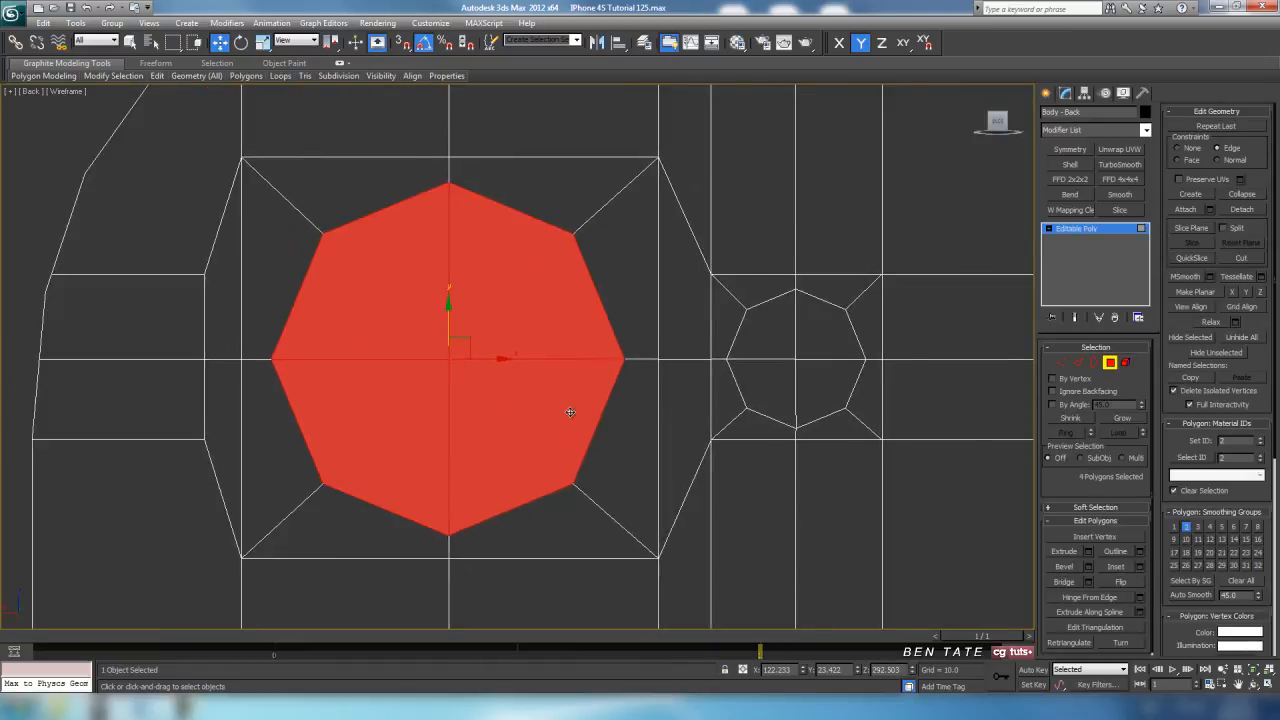
click(1140, 566)
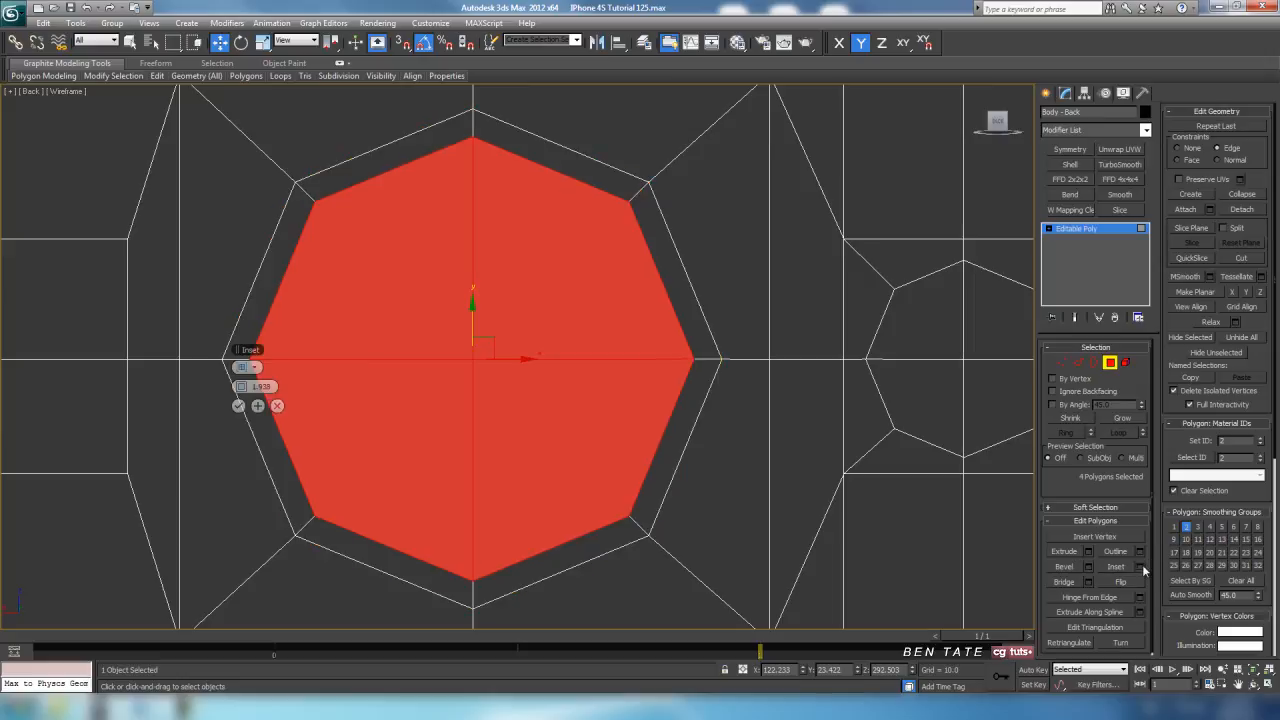
drag(241, 387, 219, 393)
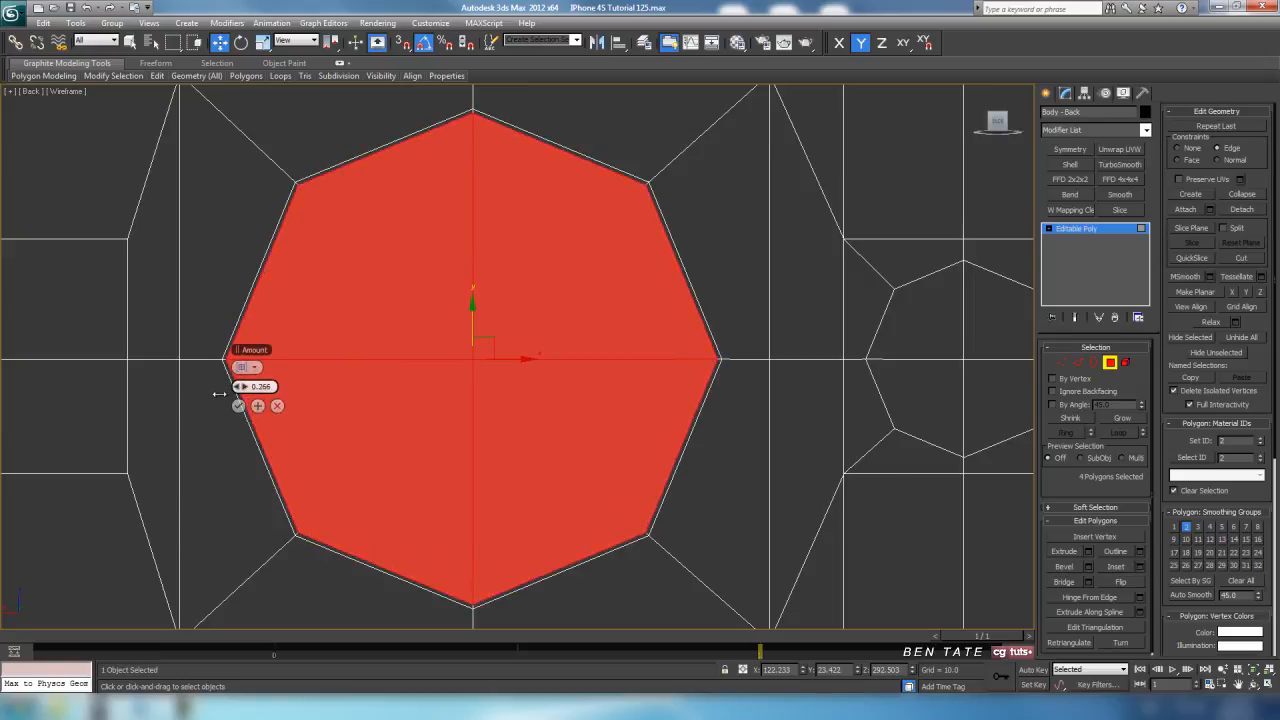
click(258, 406)
click(238, 406)
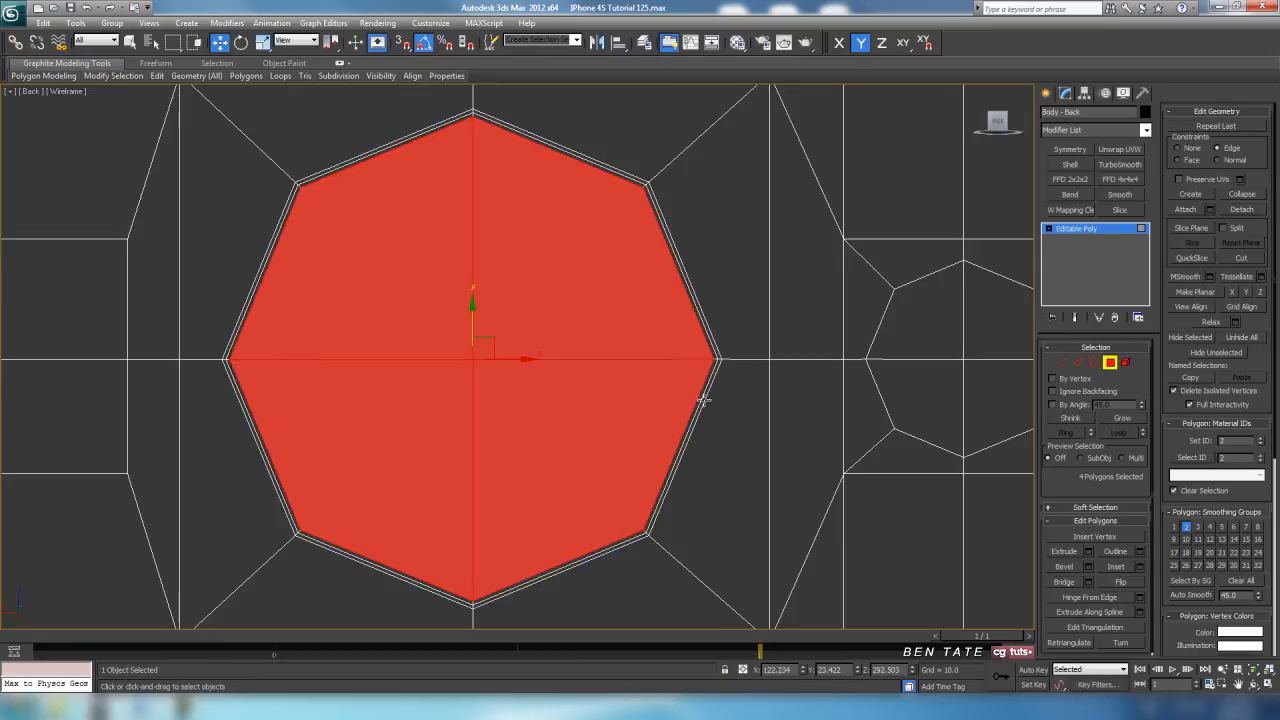
Inset the four polygons inside the flash octagon twice, by about 0.18 each time.
middle_drag(631, 391, 263, 383)
click(462, 332)
ctrl+click(528, 336)
ctrl+click(535, 368)
ctrl+click(508, 370)
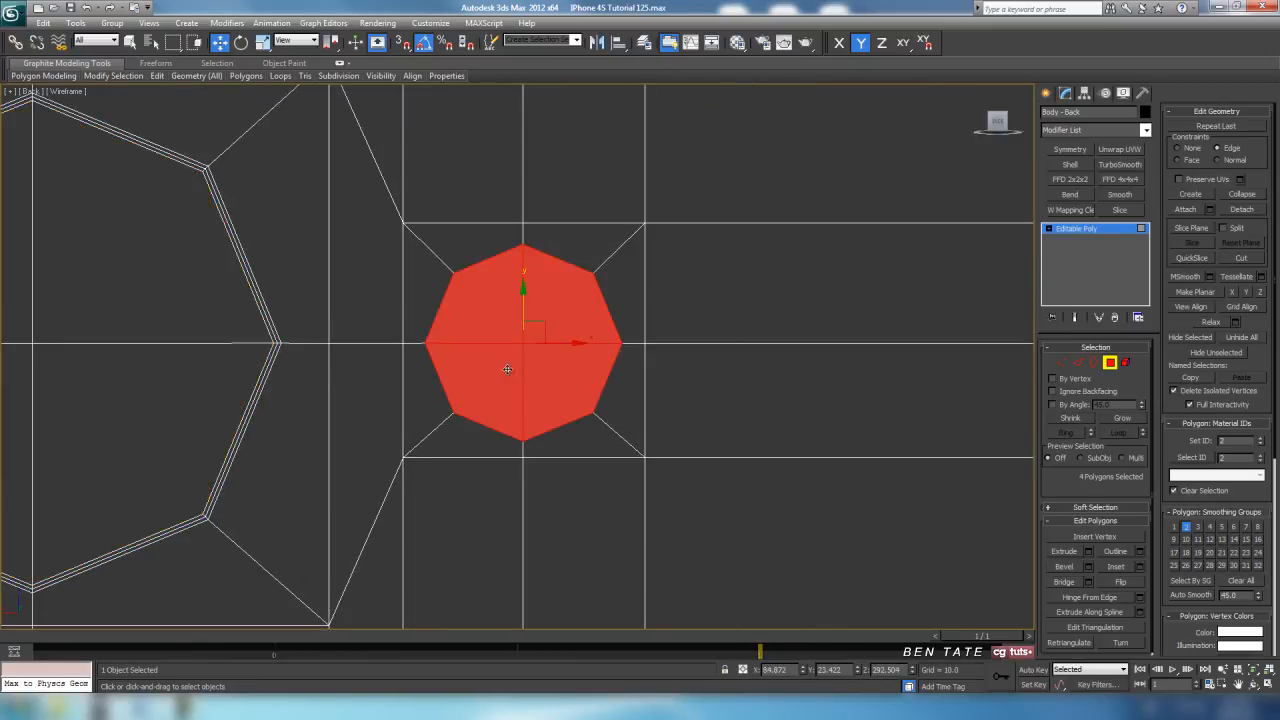
click(1139, 567)
middle_drag(449, 460, 558, 476)
scroll(520, 457, up, 4)
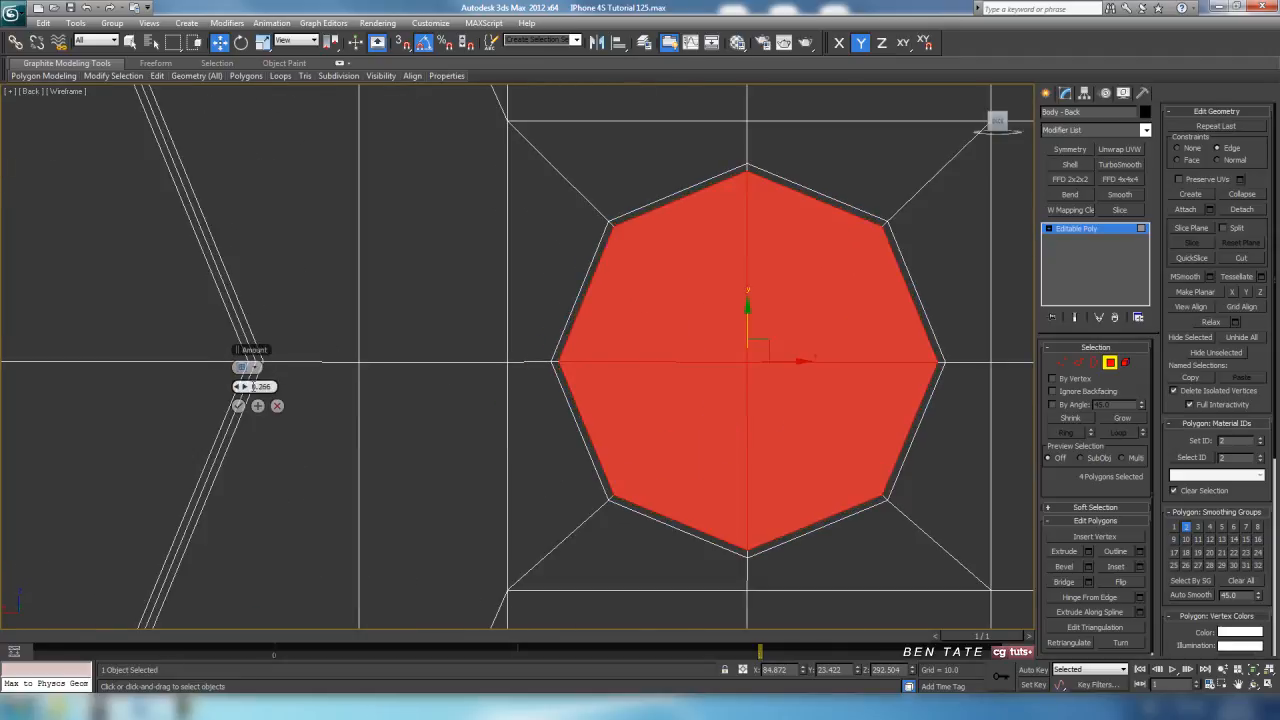
drag(241, 387, 241, 391)
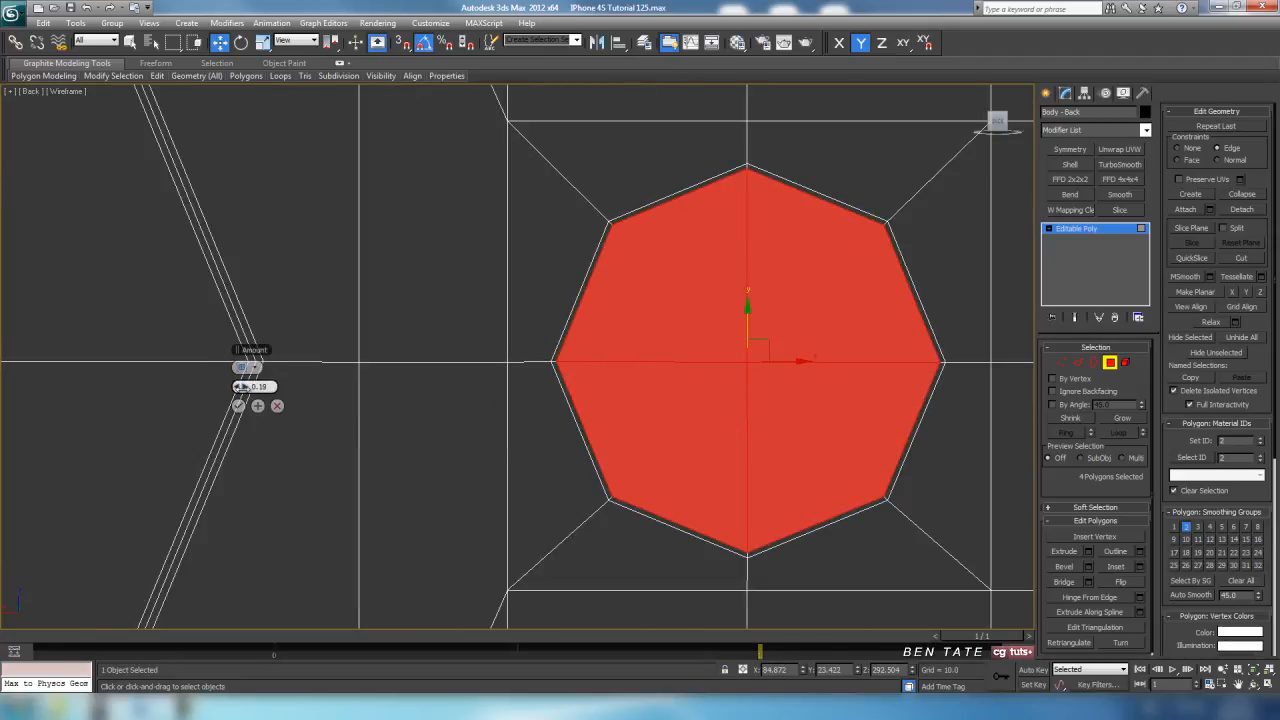
click(238, 405)
Extrude the flash opening's four inner polygons into the panel with a height of -5.855, working in the perspective view.
scroll(485, 435, down, 3)
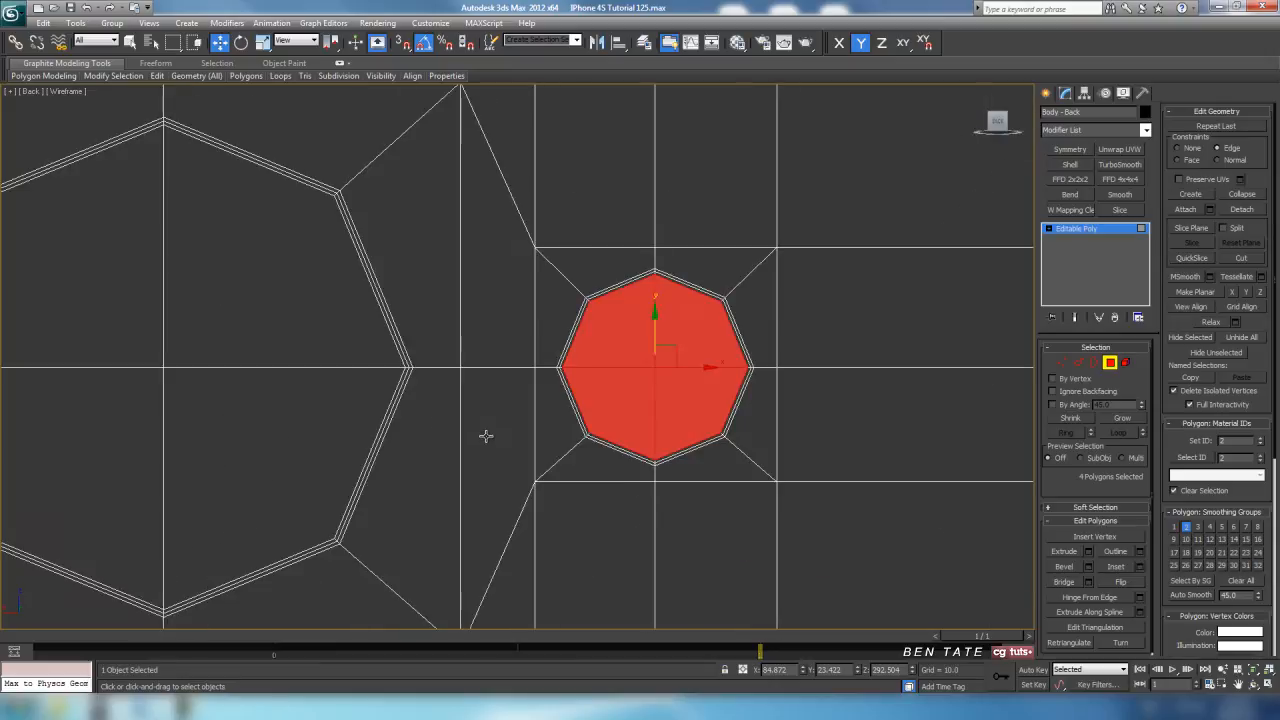
scroll(654, 437, down, 2)
scroll(665, 443, up, 4)
mouse_move(657, 437)
middle_down()
mouse_move(686, 353)
mouse_move(680, 437)
middle_up()
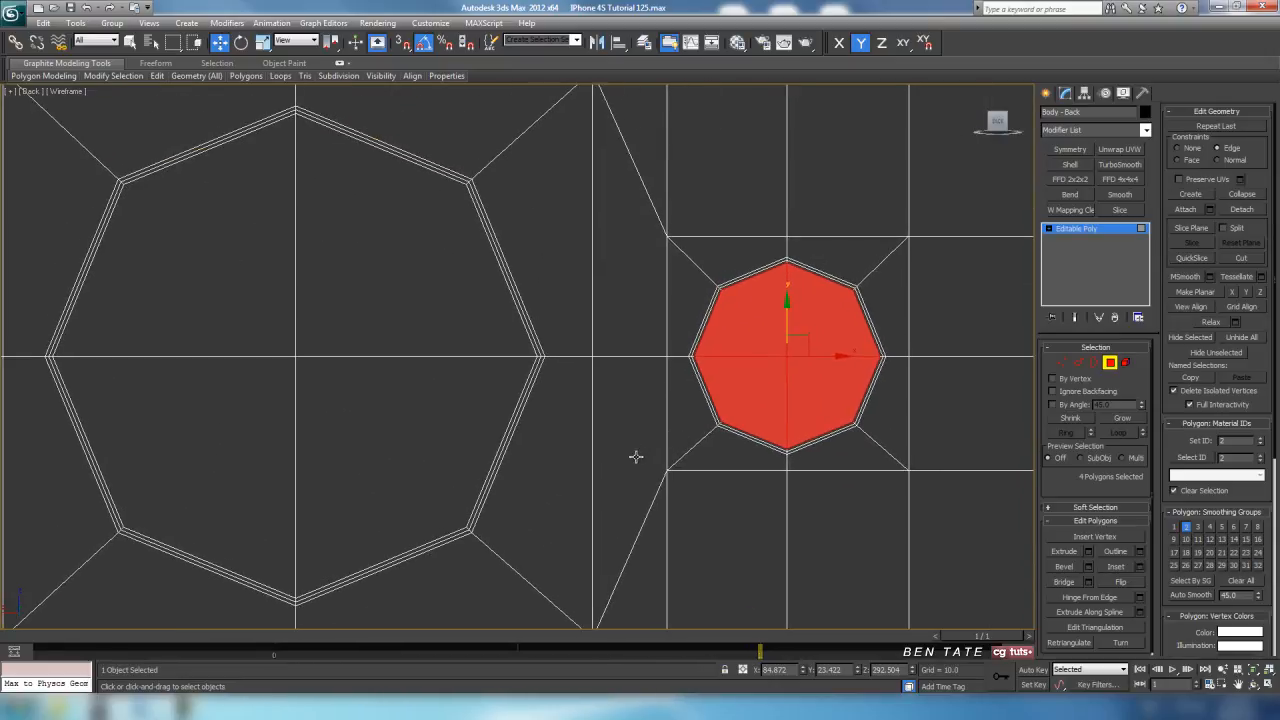
scroll(638, 452, down, 3)
key(alt+w)
key(alt+w)
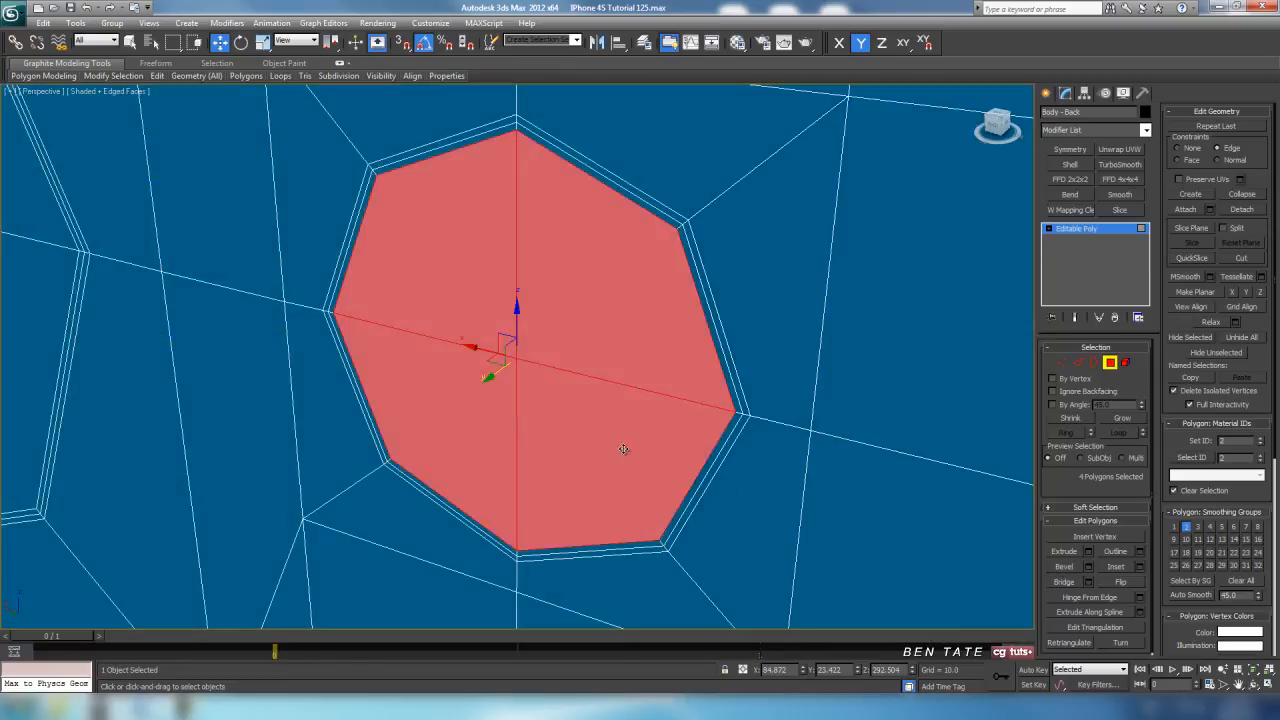
key(z)
alt+middle_drag(601, 441, 687, 428)
click(1089, 552)
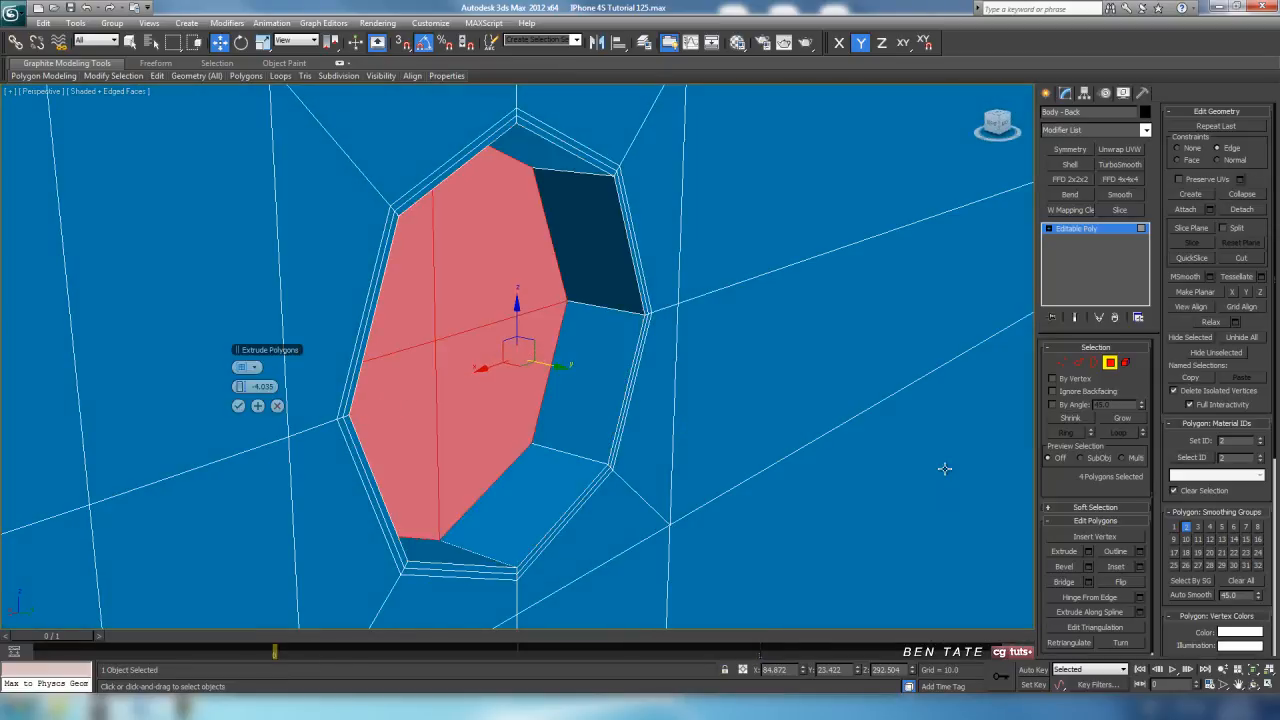
scroll(587, 402, down, 6)
middle_drag(634, 374, 676, 368)
scroll(672, 380, up, 5)
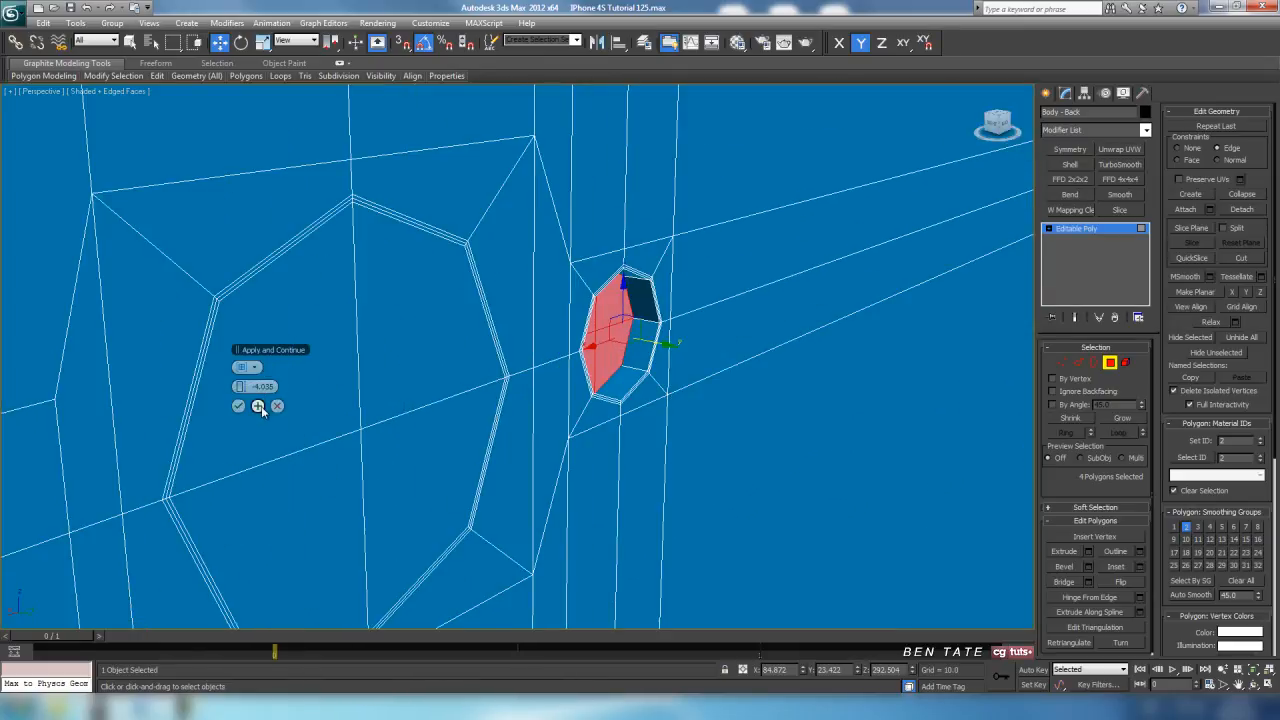
drag(242, 386, 240, 386)
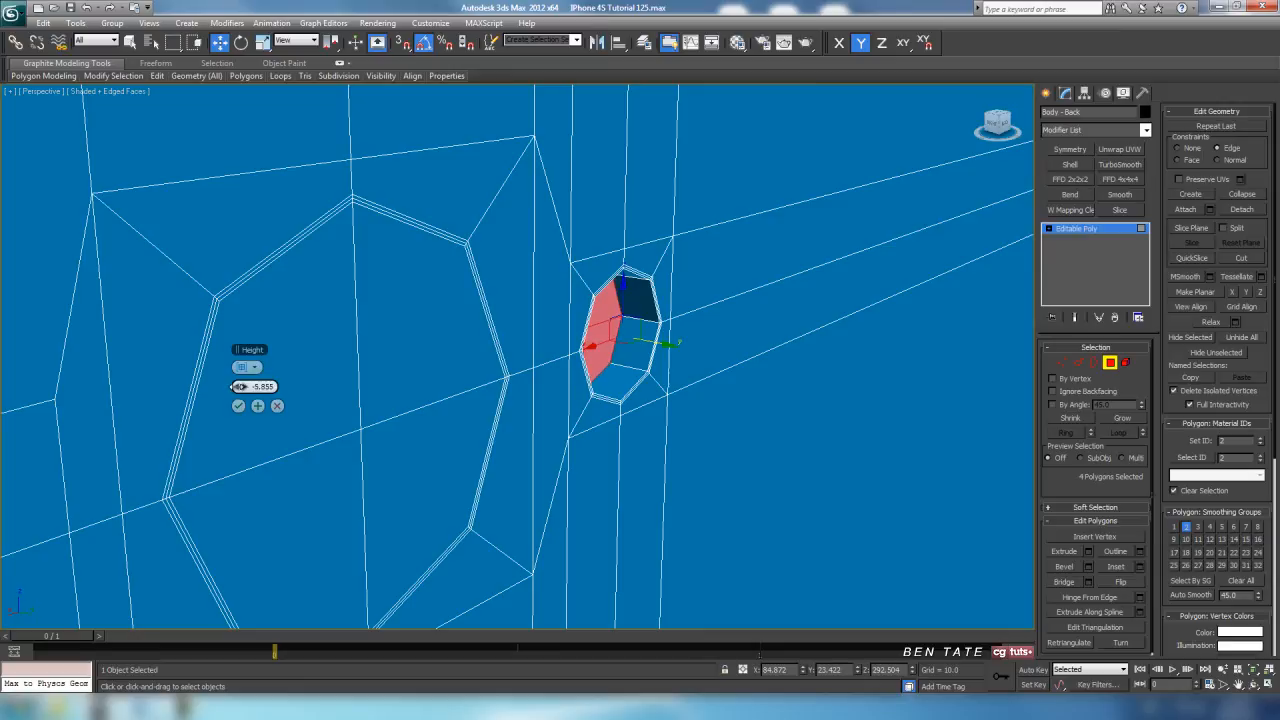
click(238, 405)
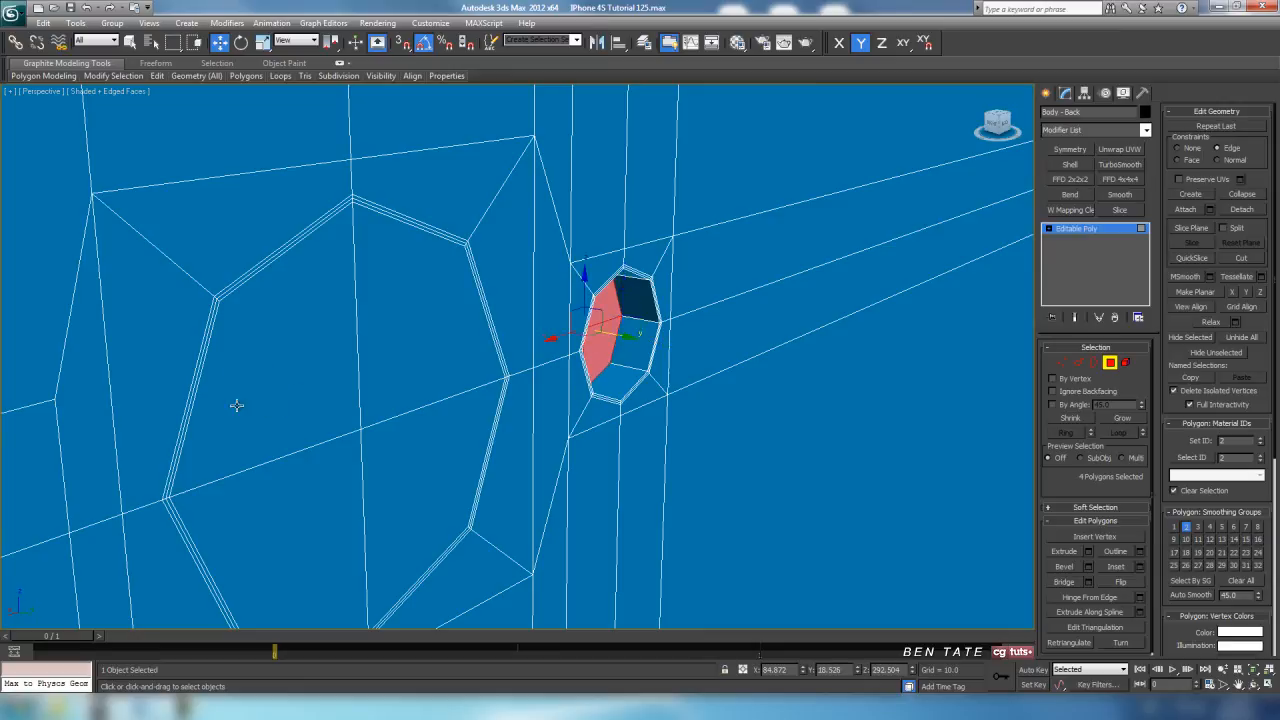
Delete the recessed polygons that close off the flash opening.
middle_drag(637, 439, 615, 450)
key(ctrl+d)
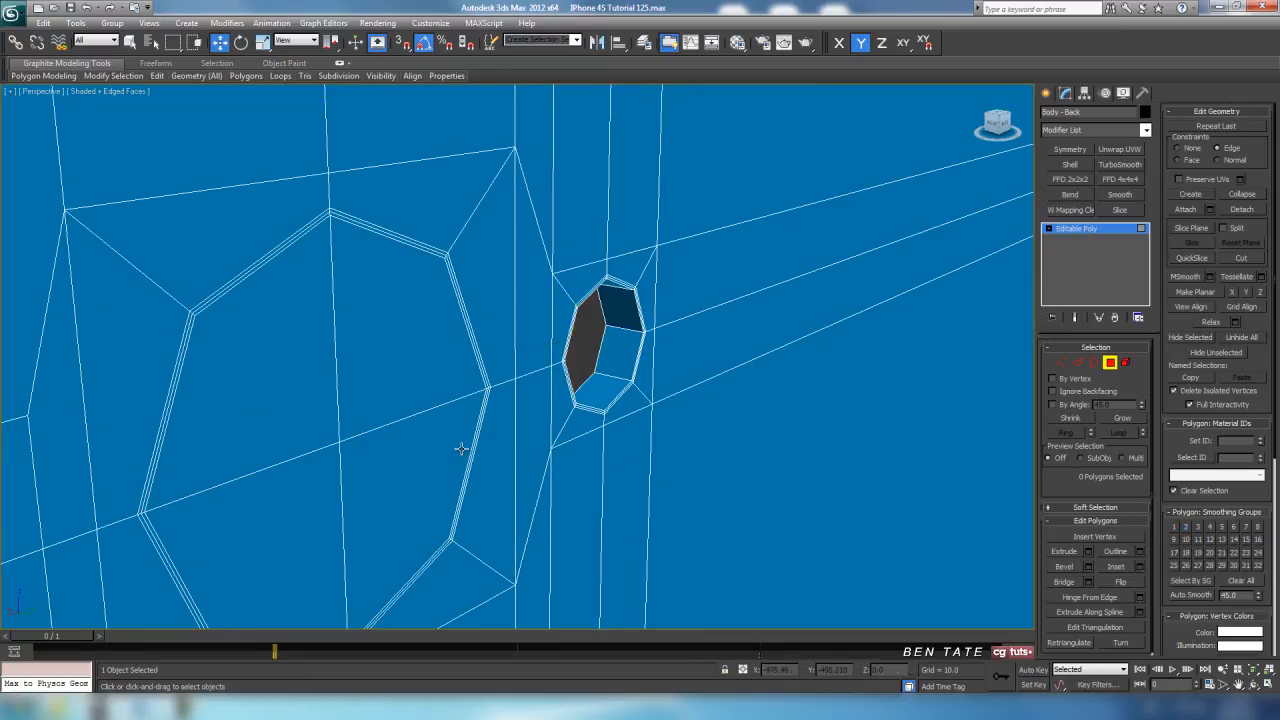
scroll(490, 446, up, 8)
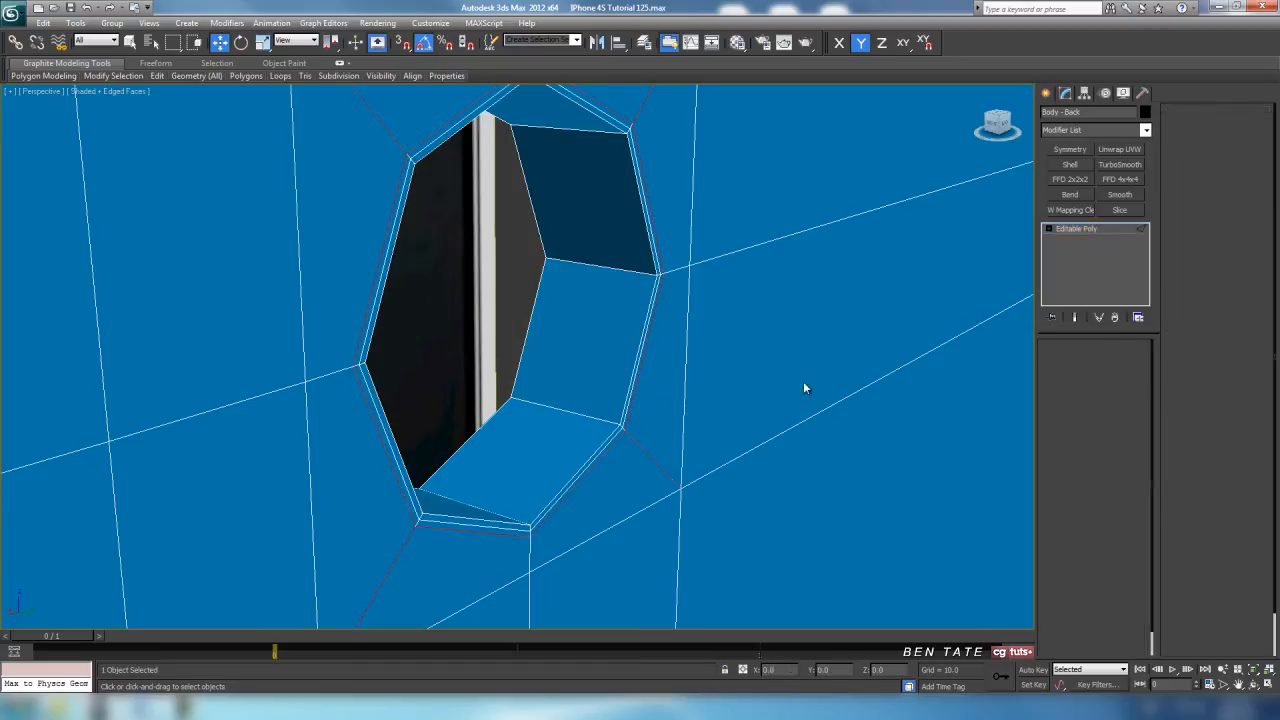
Connect the ring of depth edges inside the flash opening with one segment and a slide of -95.
key(2)
click(612, 422)
click(1066, 432)
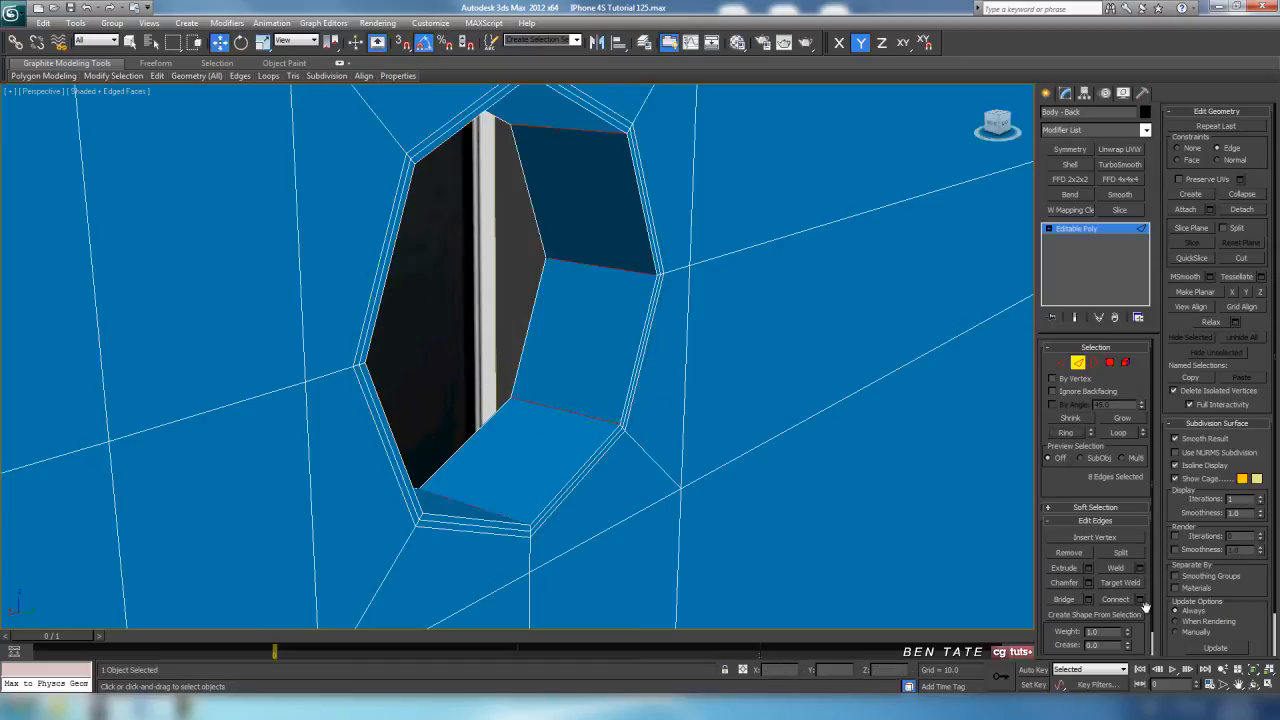
click(1138, 600)
drag(240, 405, 8, 330)
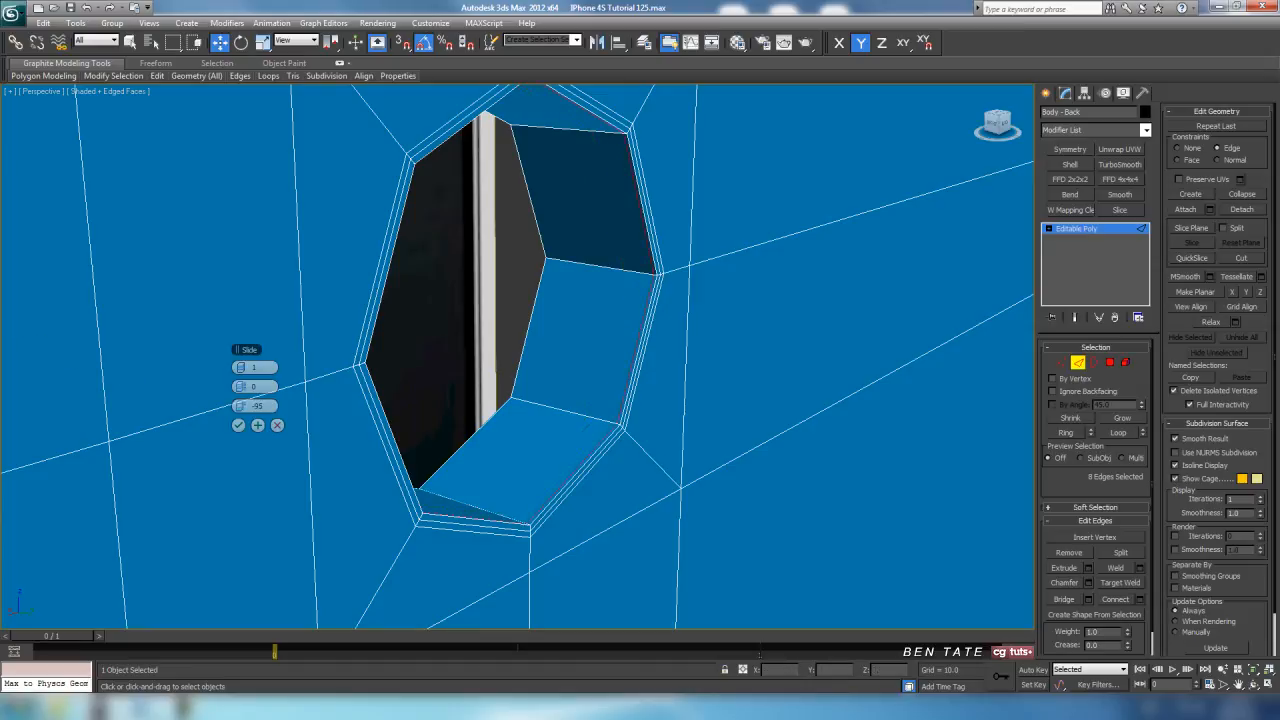
click(238, 426)
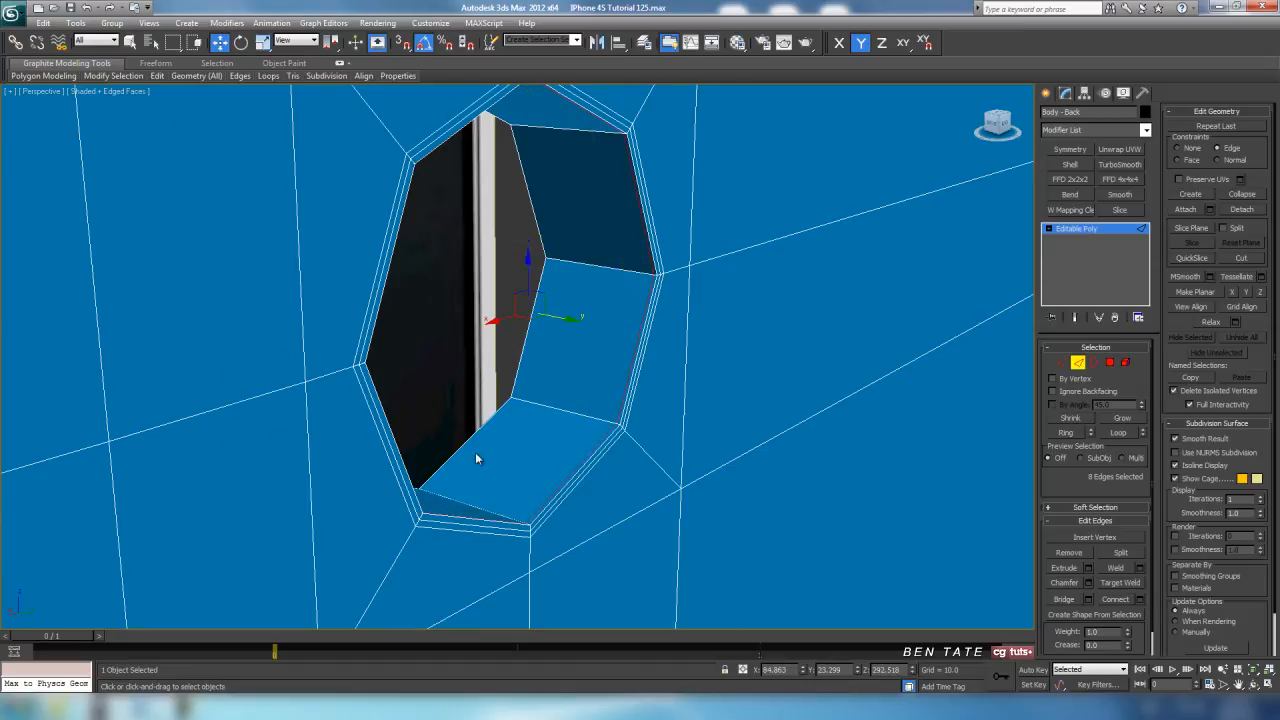
Extrude the four inner polygons of the camera octagon into the panel with a height of about -2.644.
scroll(277, 442, down, 5)
middle_drag(435, 395, 588, 359)
click(1109, 363)
click(505, 320)
ctrl+click(510, 400)
ctrl+click(421, 337)
ctrl+click(445, 395)
middle_drag(598, 410, 707, 406)
scroll(698, 389, up, 4)
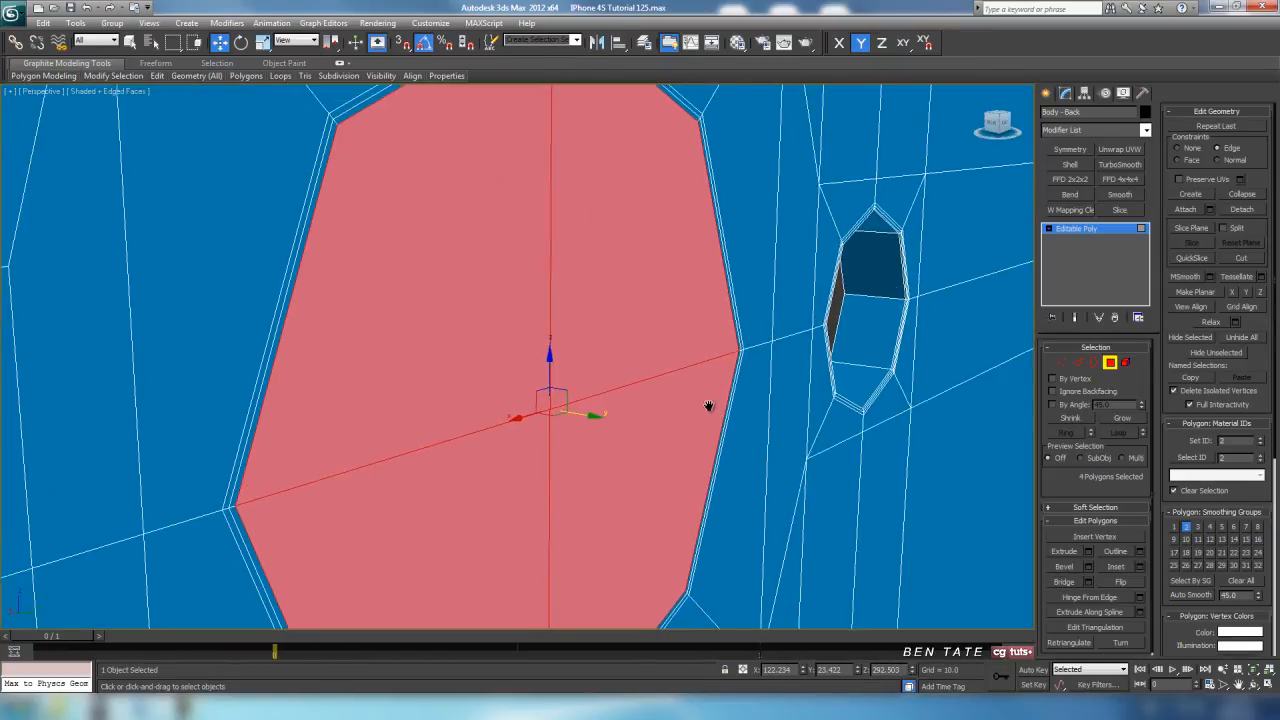
click(1089, 553)
scroll(863, 457, down, 3)
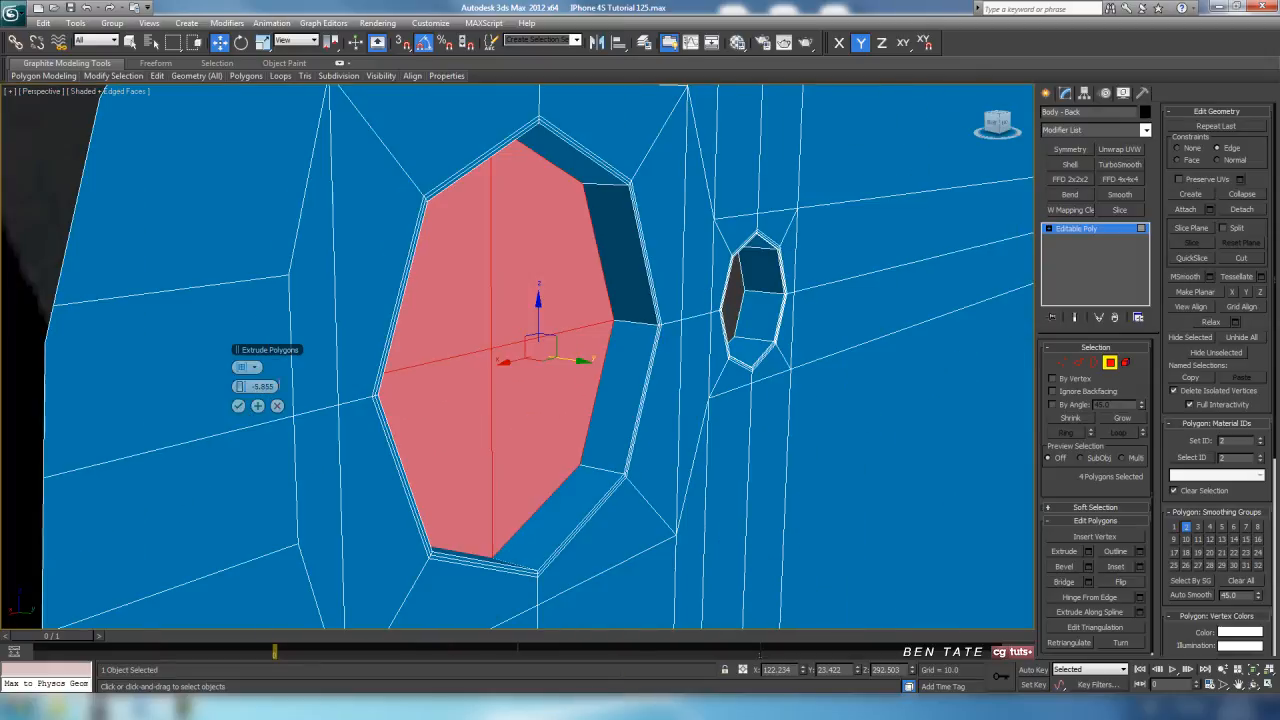
drag(252, 393, 263, 392)
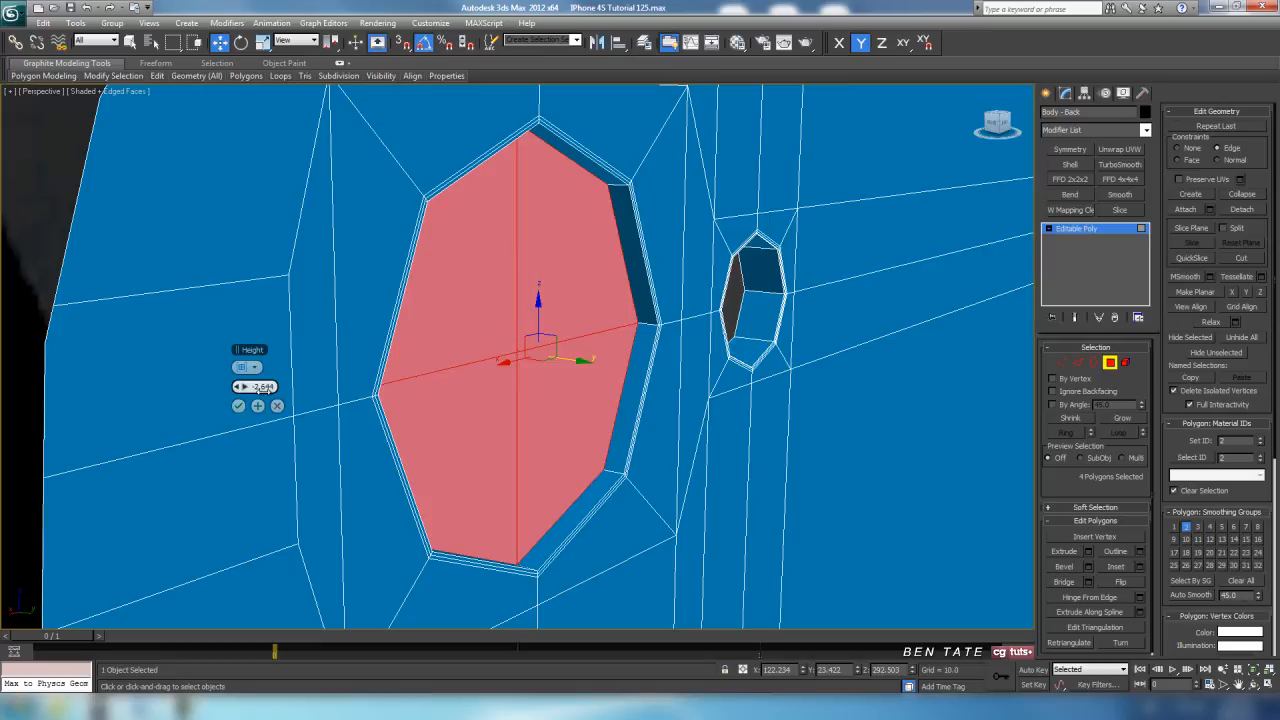
click(240, 407)
Bevel the recessed camera polygons with a height of -2.63 and an outline of -2.672, comparing the perspective and back views.
middle_drag(606, 448, 600, 449)
key(alt+w)
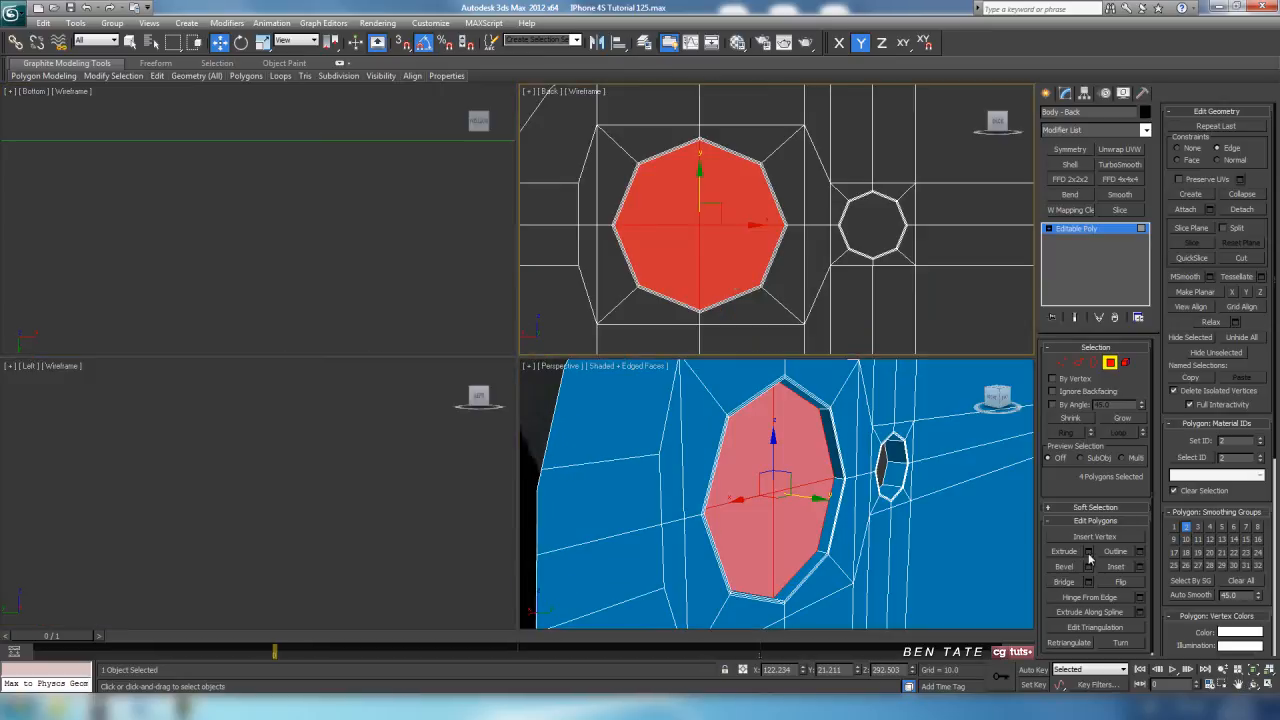
click(1089, 567)
middle_click(899, 522)
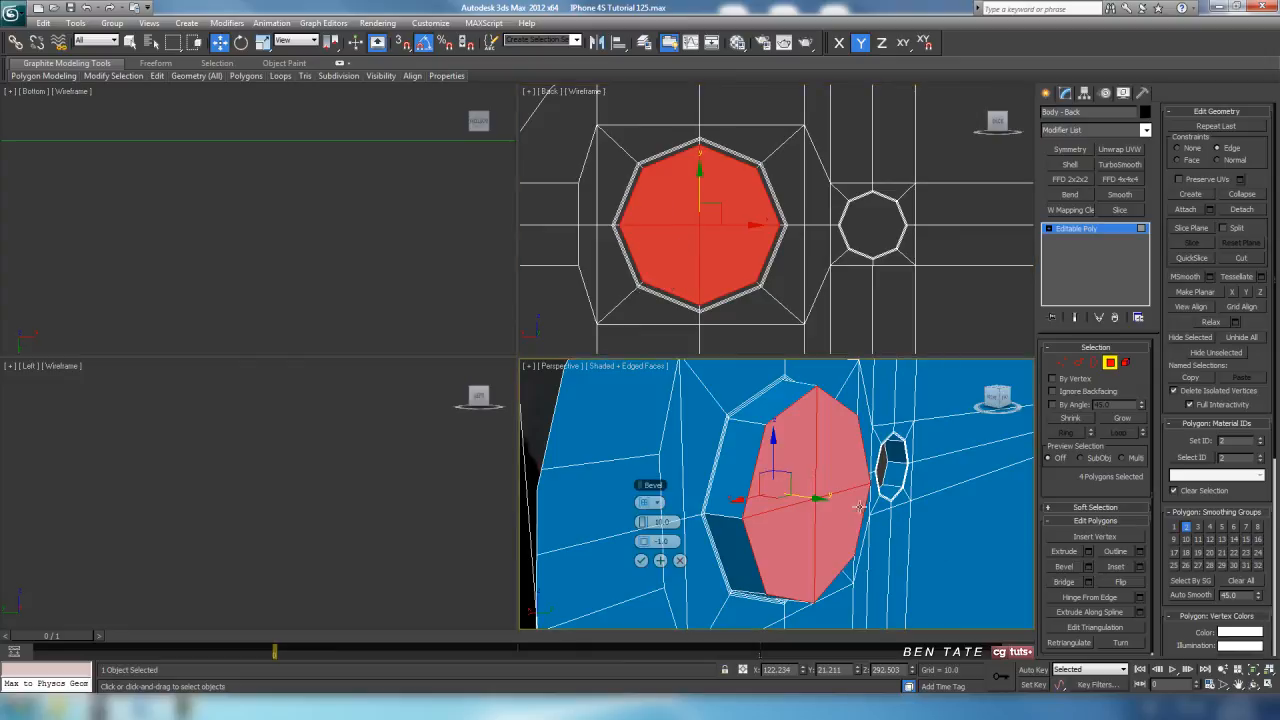
key(alt+w)
drag(248, 393, 168, 380)
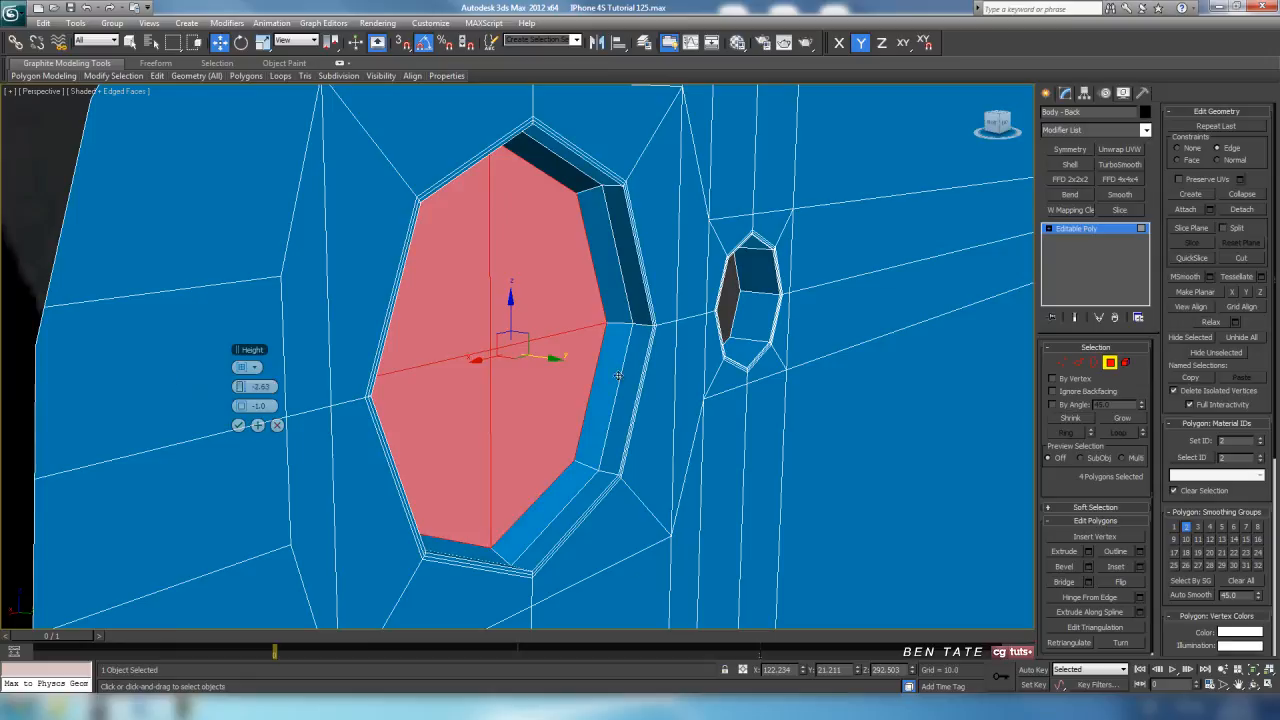
key(alt+w)
key(alt+w)
key(F3)
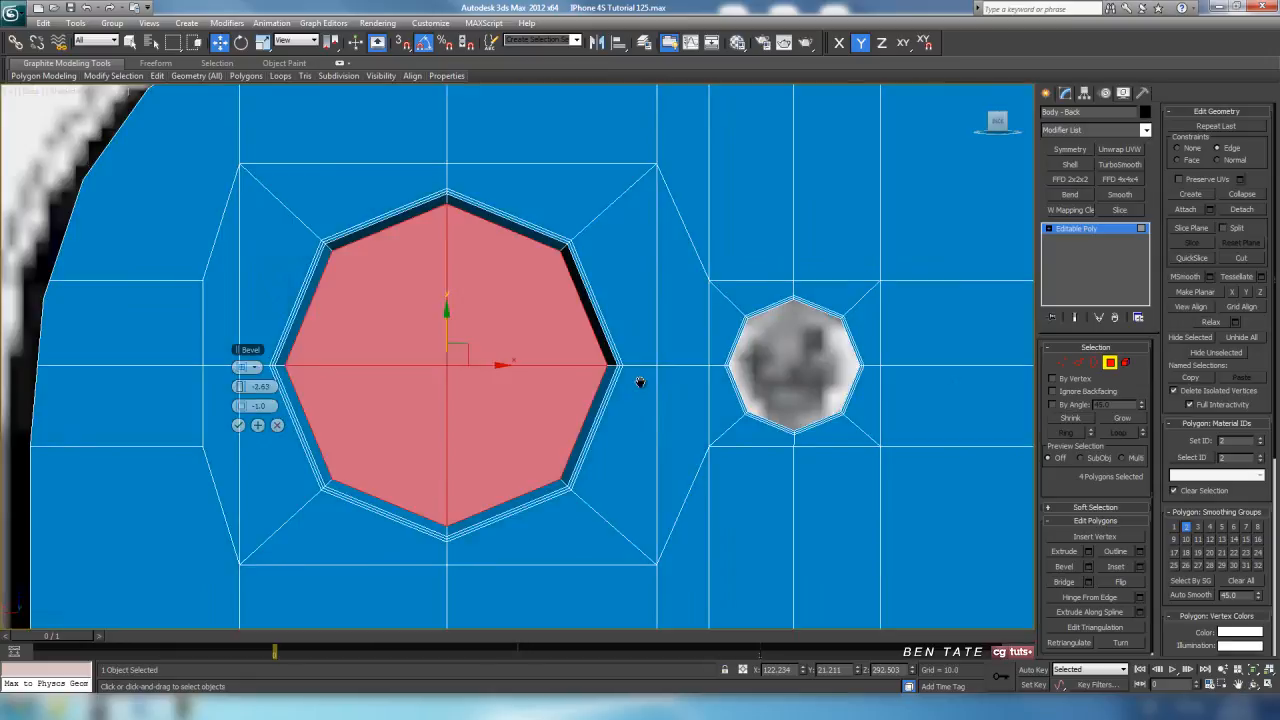
key(z)
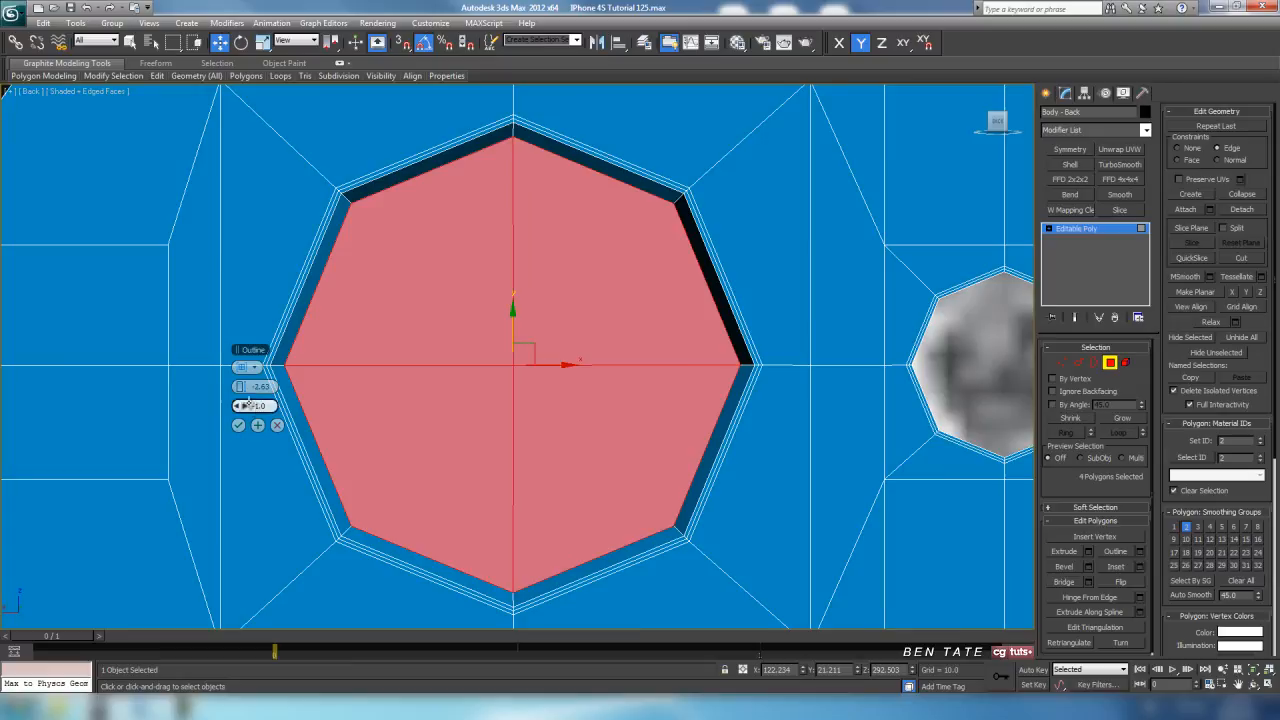
drag(243, 405, 220, 412)
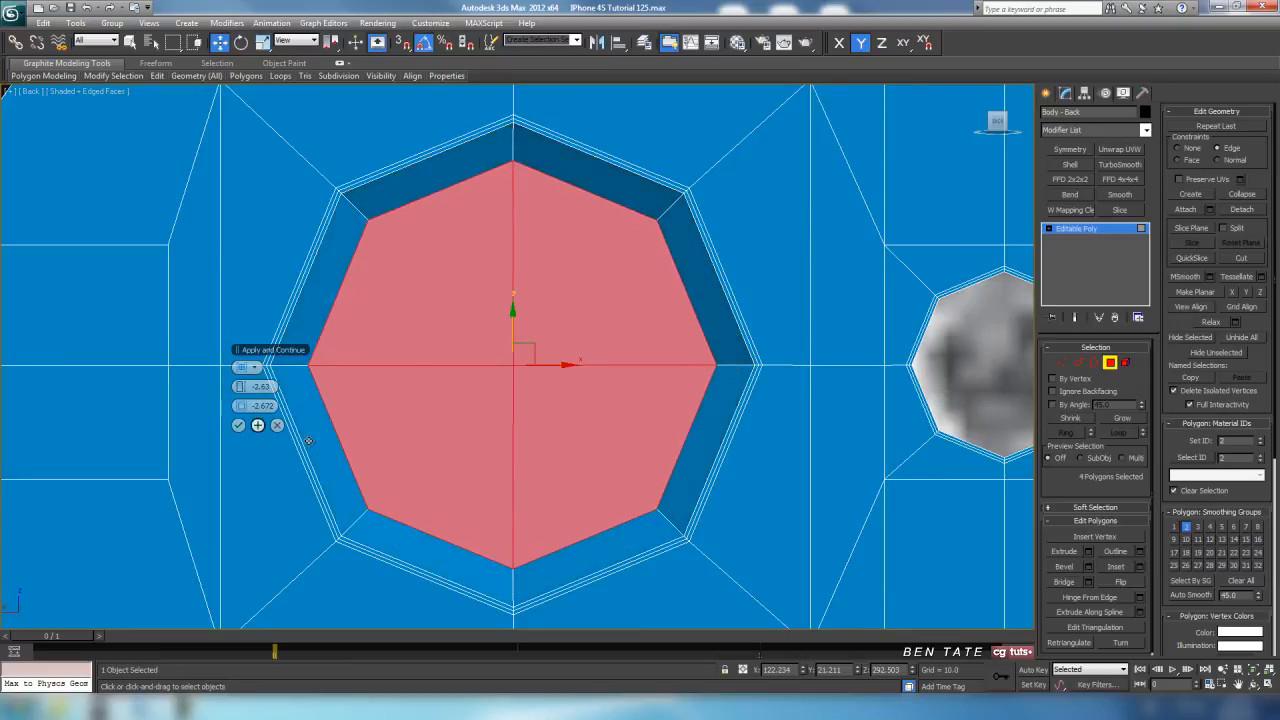
Adjust the camera bevel to a height of -3.425 and an outline of -2.993, checking it from the back and in perspective.
alt+middle_drag(720, 523, 578, 503)
drag(243, 405, 243, 389)
alt+middle_drag(450, 420, 626, 417)
key(alt+w)
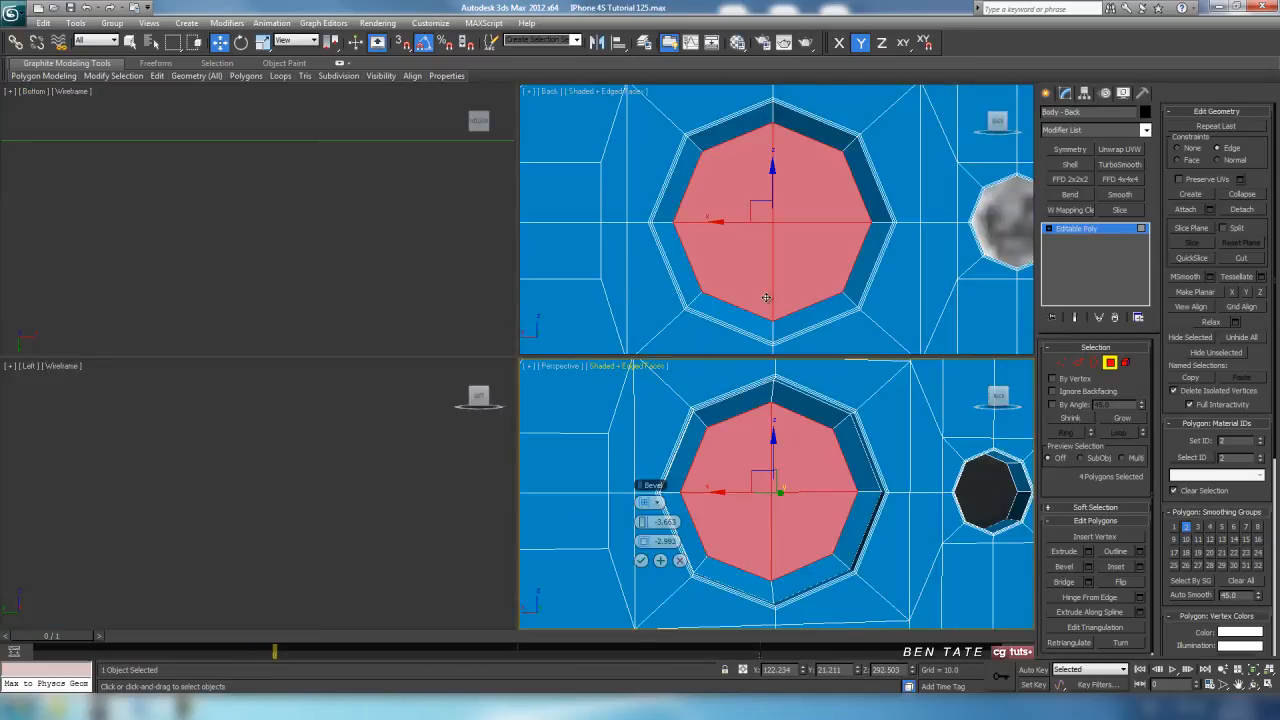
right_click(655, 257)
key(alt+w)
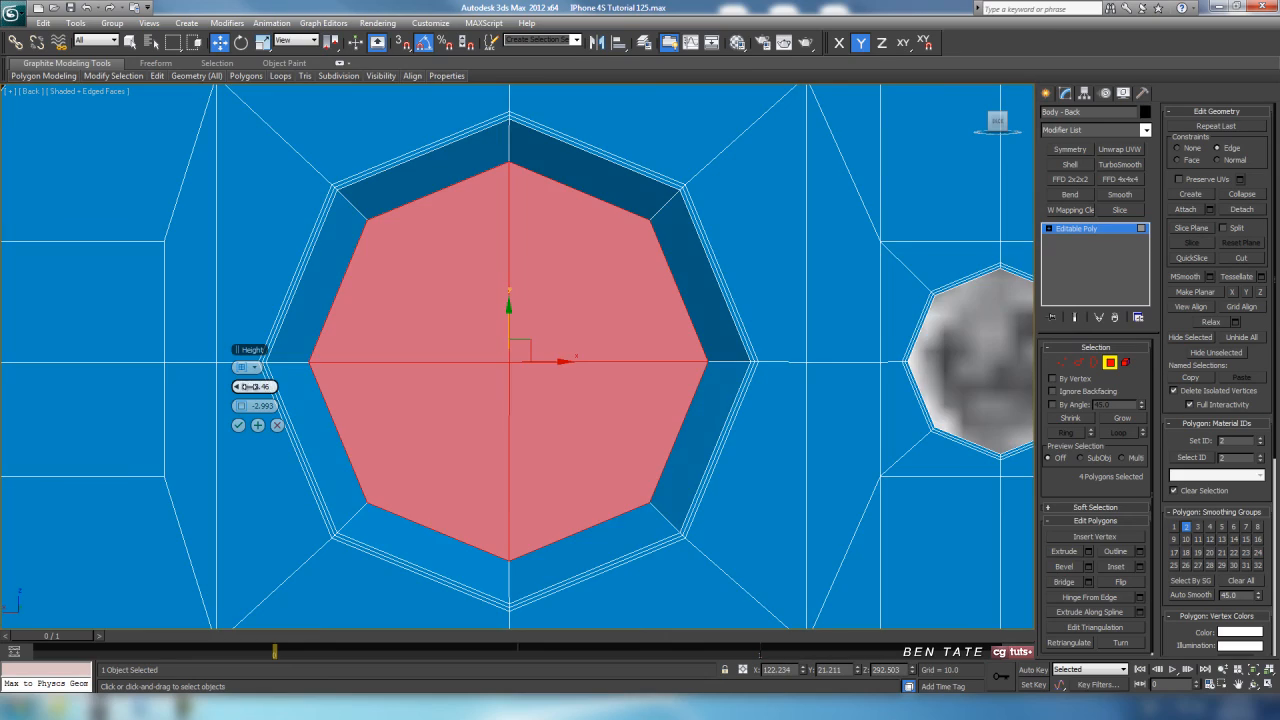
key(alt+w)
right_click(571, 483)
key(alt+w)
alt+middle_drag(575, 484, 560, 515)
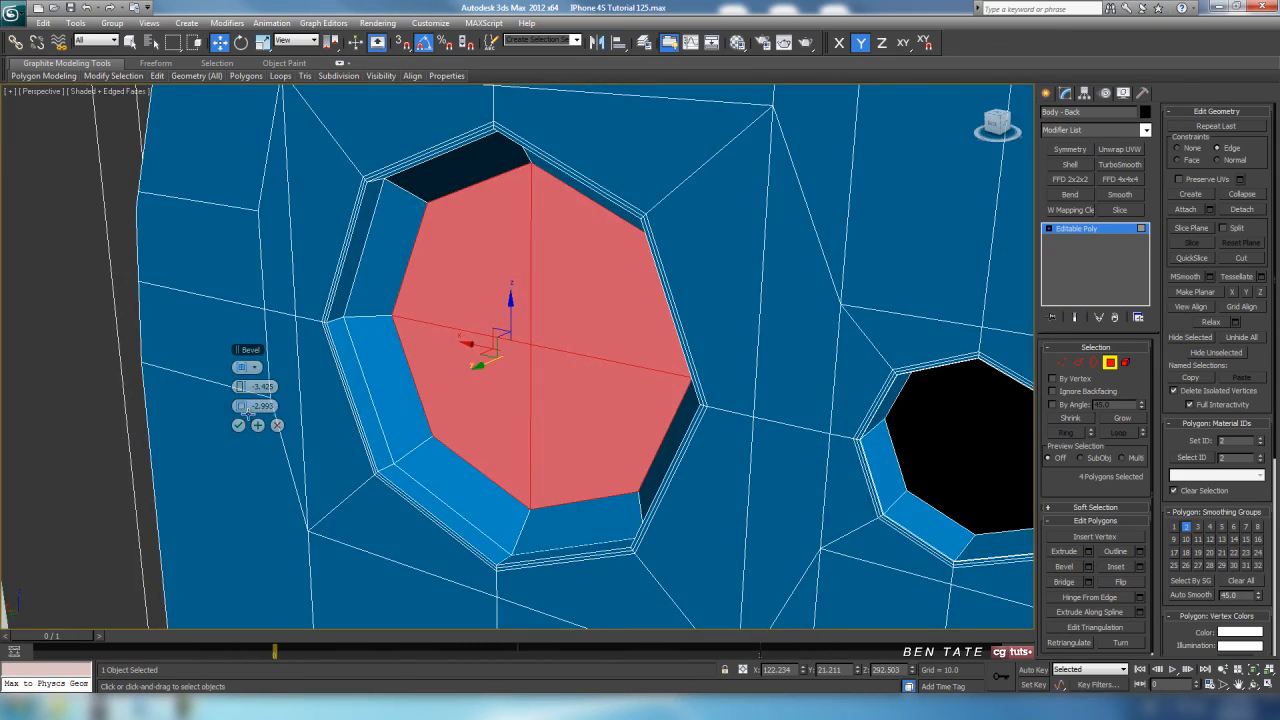
Reduce the camera bevel's outline to -2.351 and apply the bevel.
drag(245, 406, 250, 408)
alt+middle_drag(389, 432, 677, 426)
middle_drag(382, 462, 398, 471)
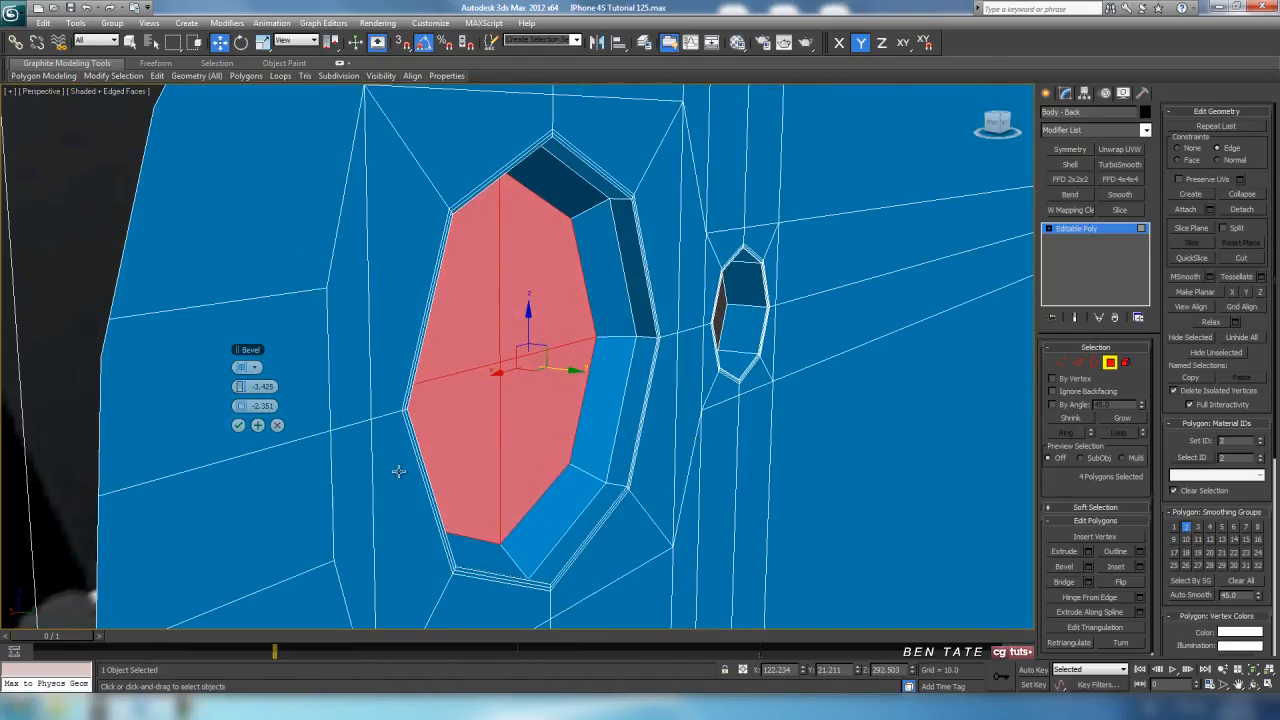
click(238, 426)
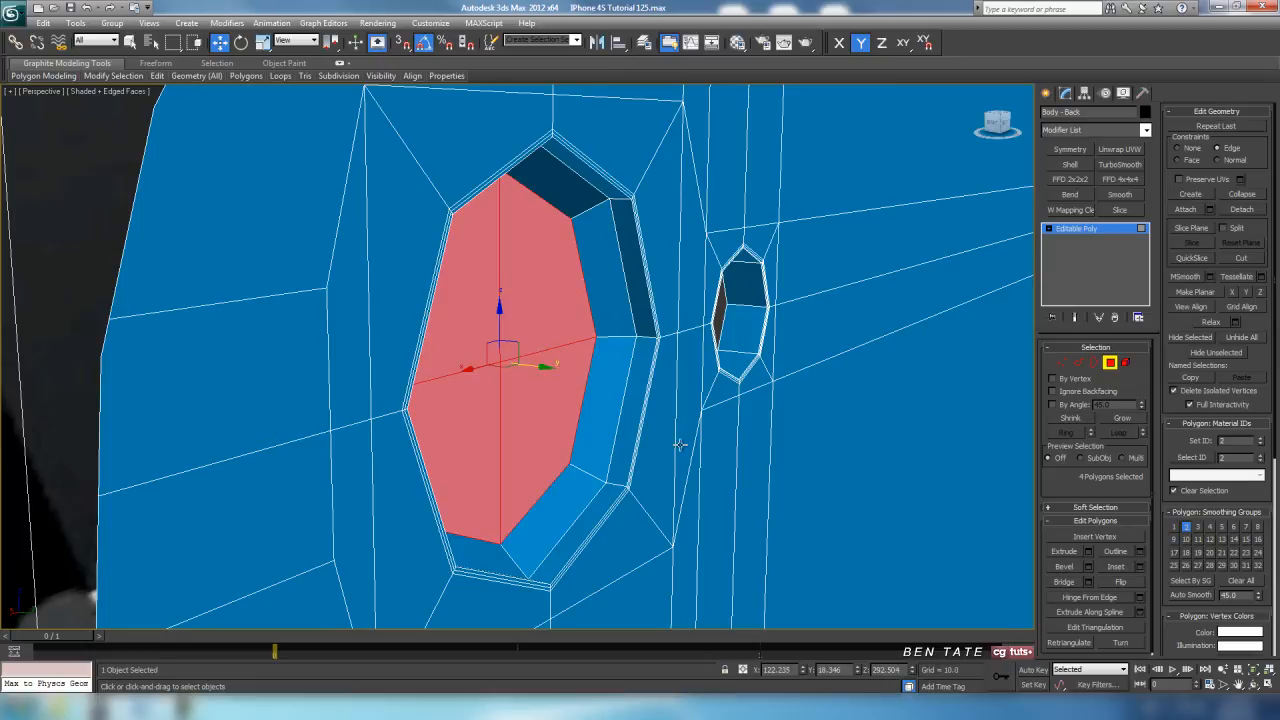
Extrude the beveled camera polygons further into the panel with a height of -6.497 and delete them to open the hole.
click(1089, 552)
alt+middle_drag(820, 466, 823, 477)
drag(245, 390, 218, 386)
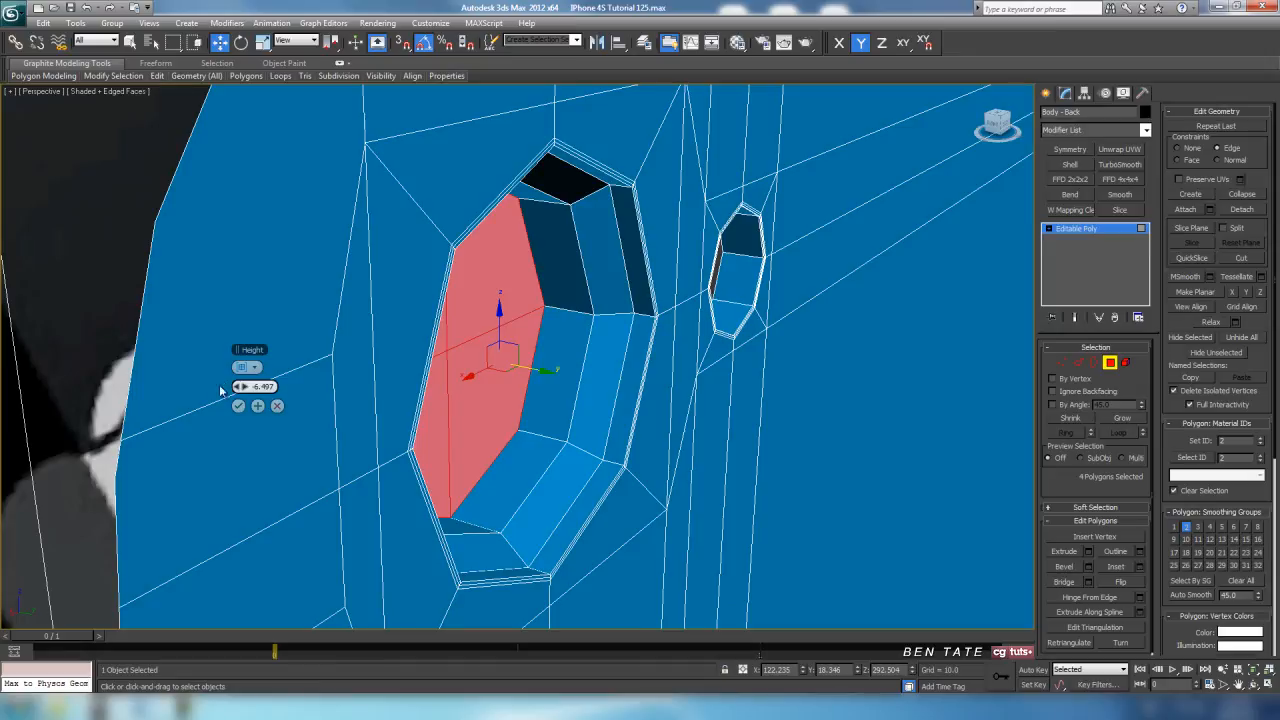
click(238, 405)
alt+middle_drag(238, 408, 579, 367)
key(Delete)
Connect the outermost ring of depth edges in the camera opening with two segments, pinch 77 and slide 0.
scroll(594, 403, up, 7)
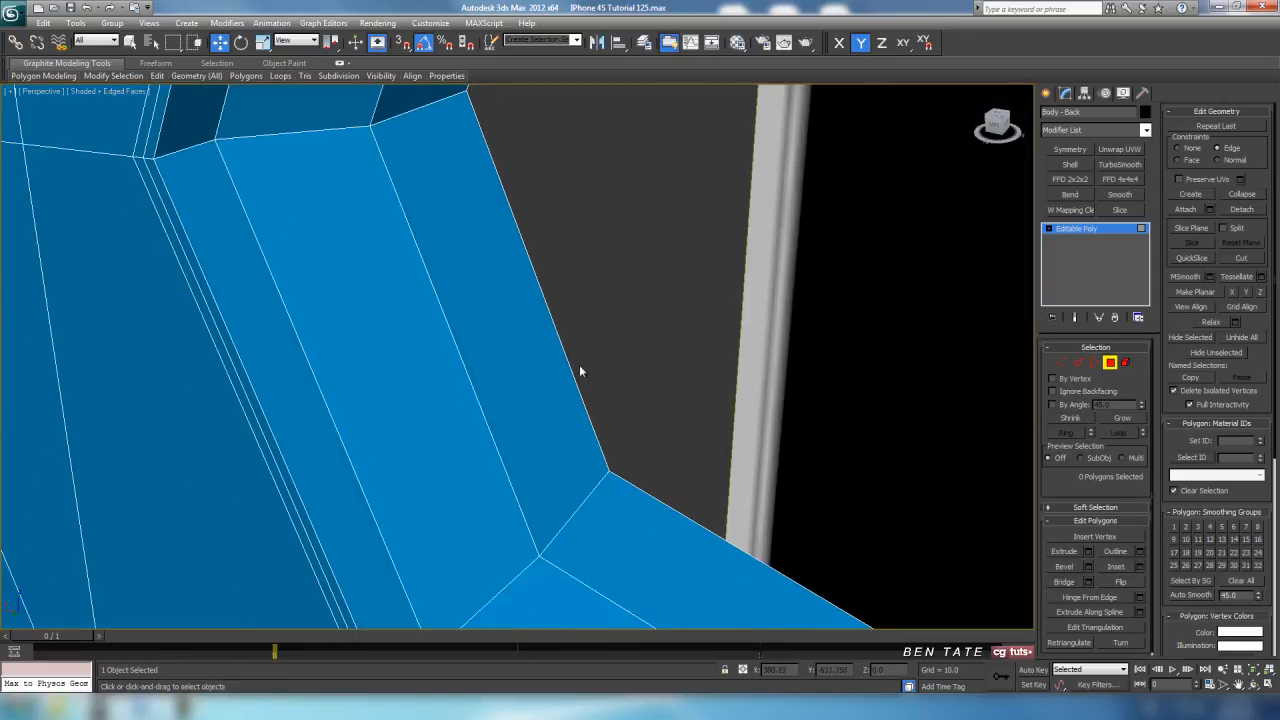
click(1079, 368)
middle_drag(685, 406, 705, 348)
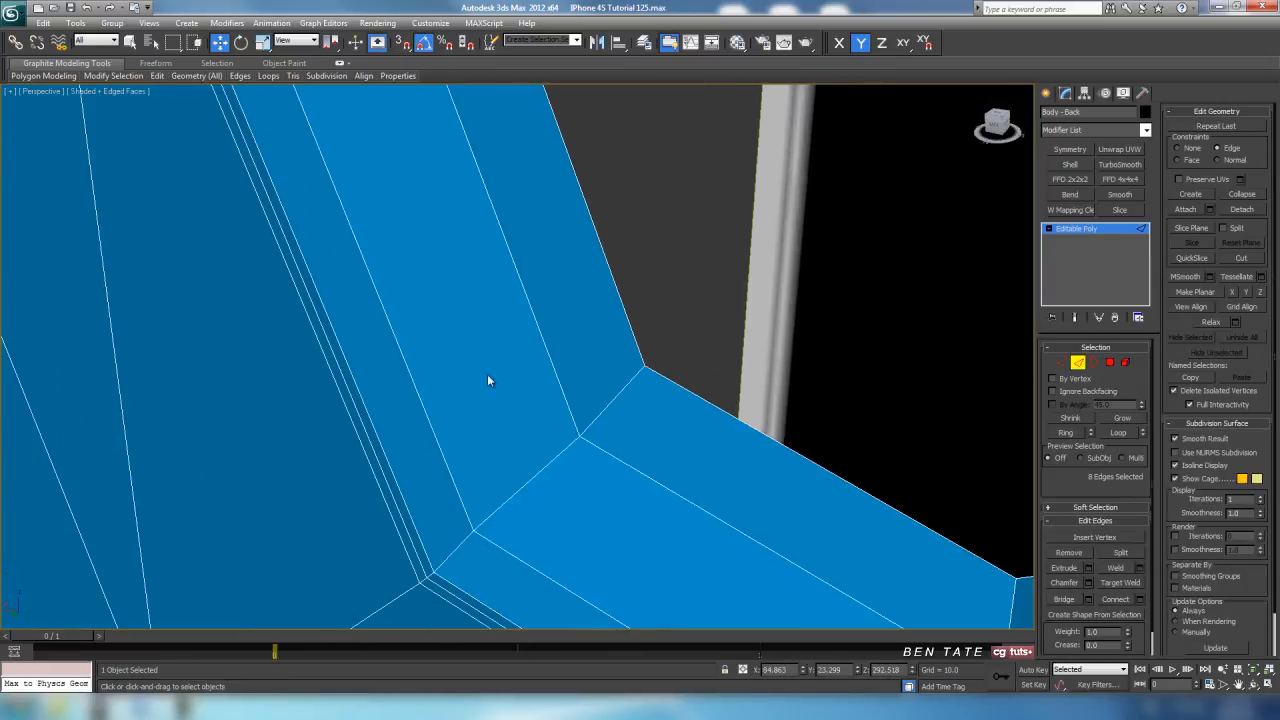
middle_drag(567, 455, 543, 400)
click(436, 474)
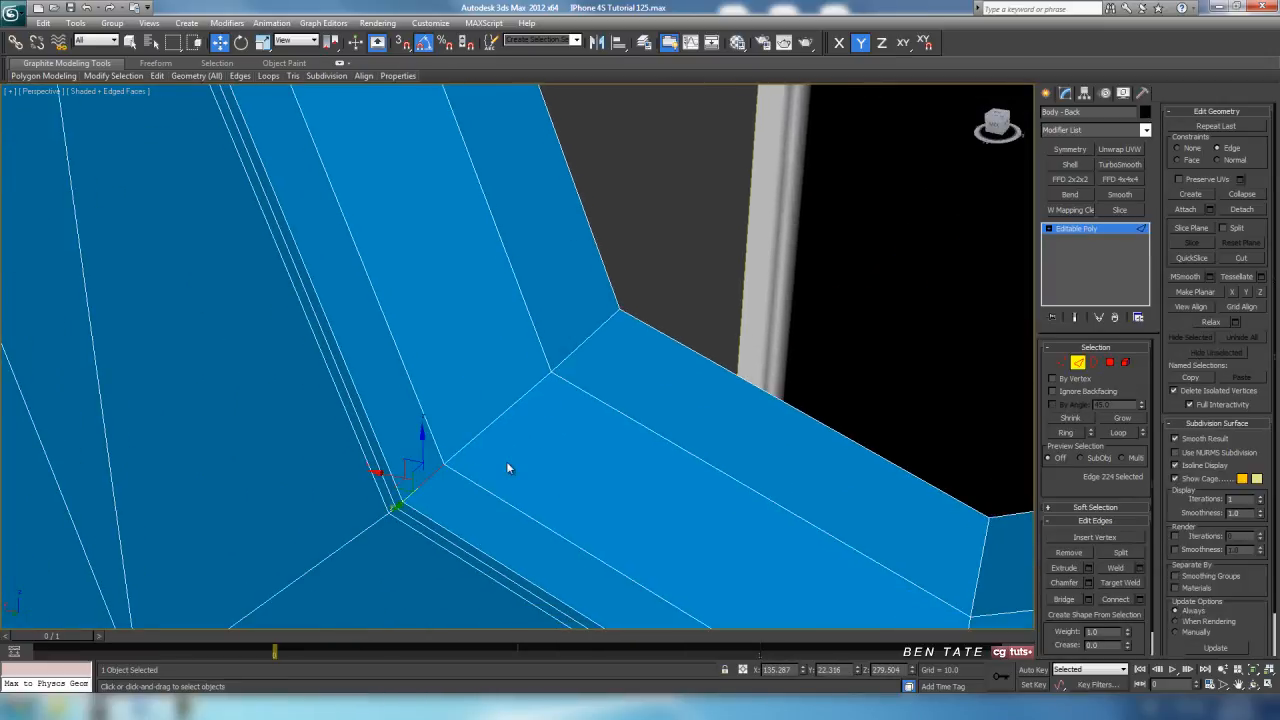
click(1072, 434)
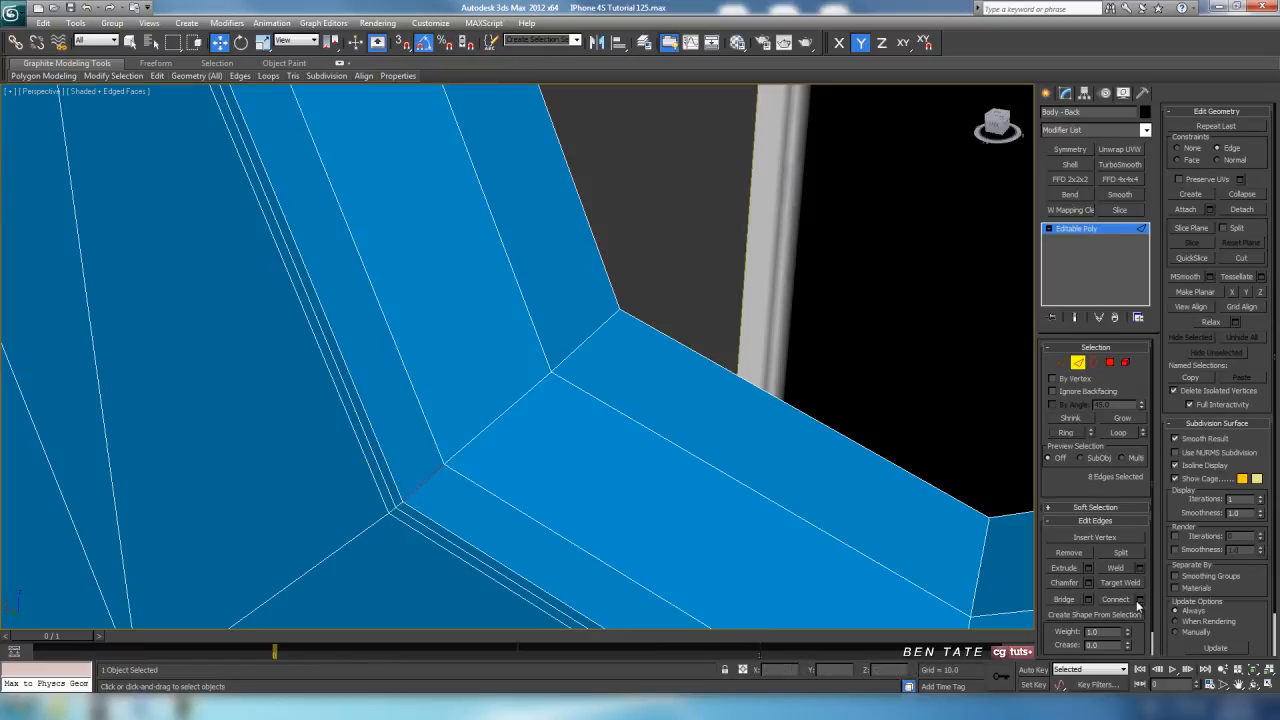
click(1139, 600)
right_click(245, 407)
click(246, 368)
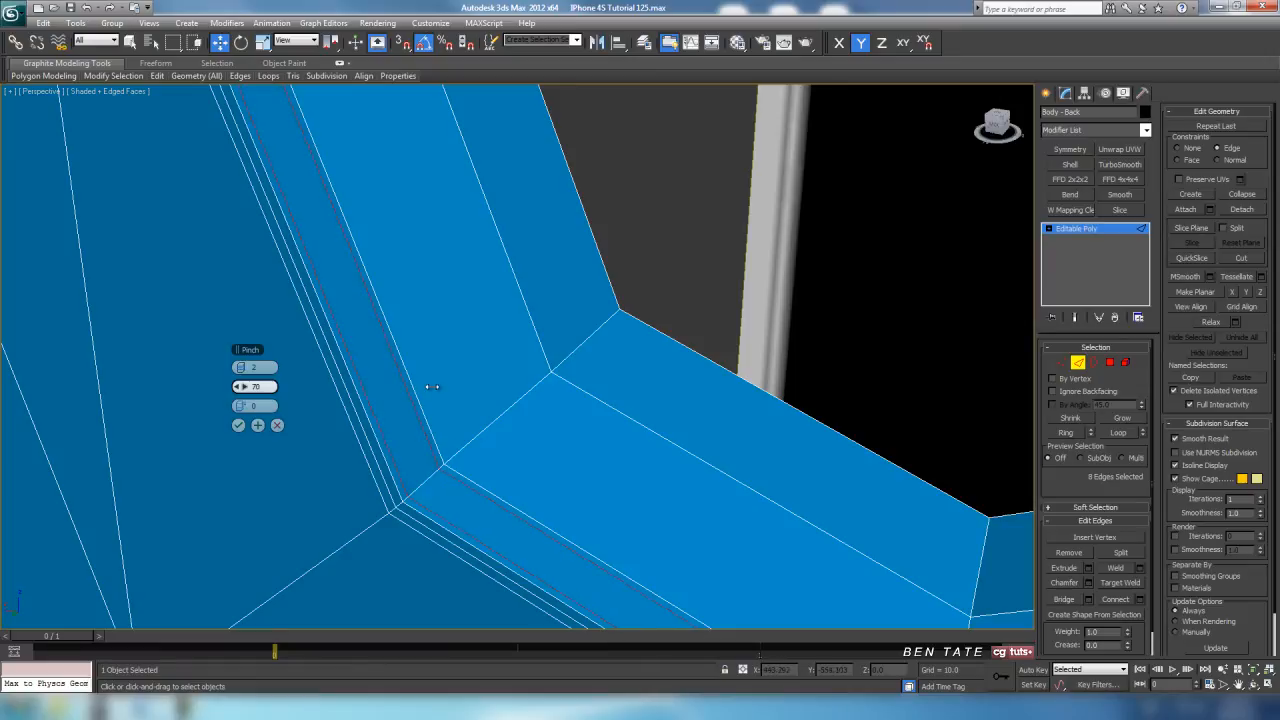
drag(448, 385, 439, 391)
click(238, 425)
Connect the ring of edges across the camera opening's beveled band with two segments and a pinch of 86.
click(522, 398)
click(1064, 434)
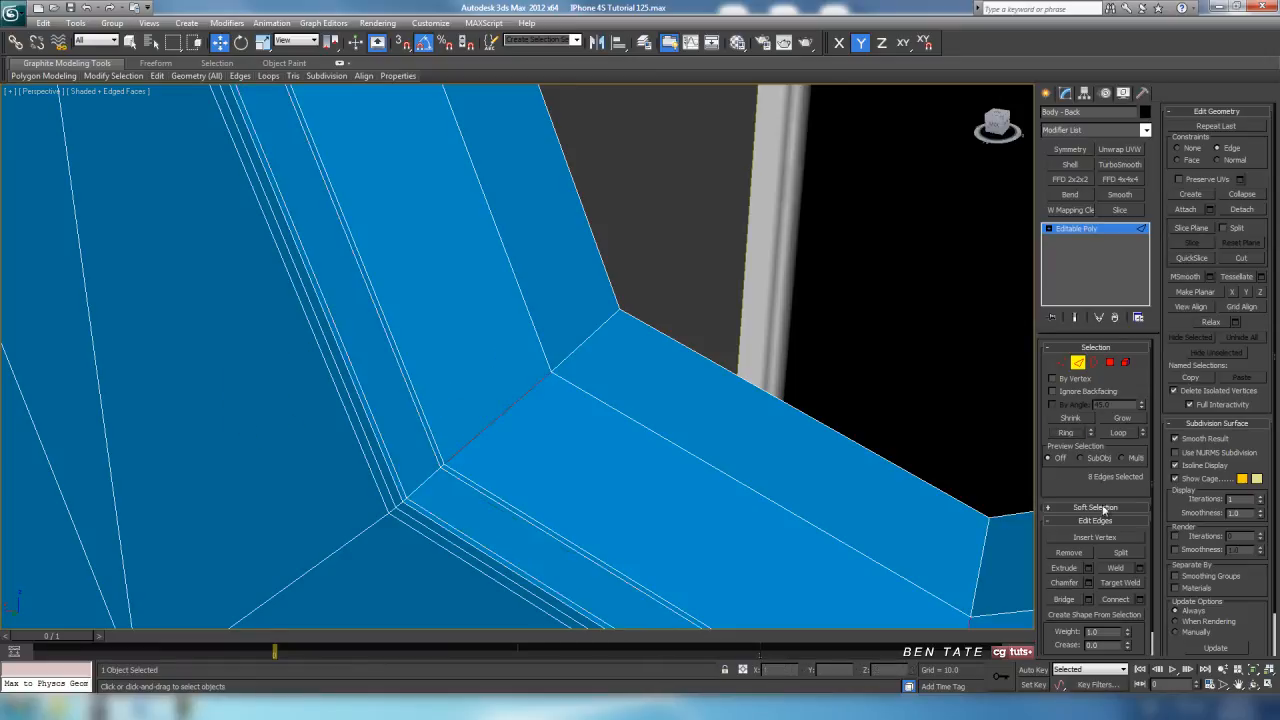
click(1139, 598)
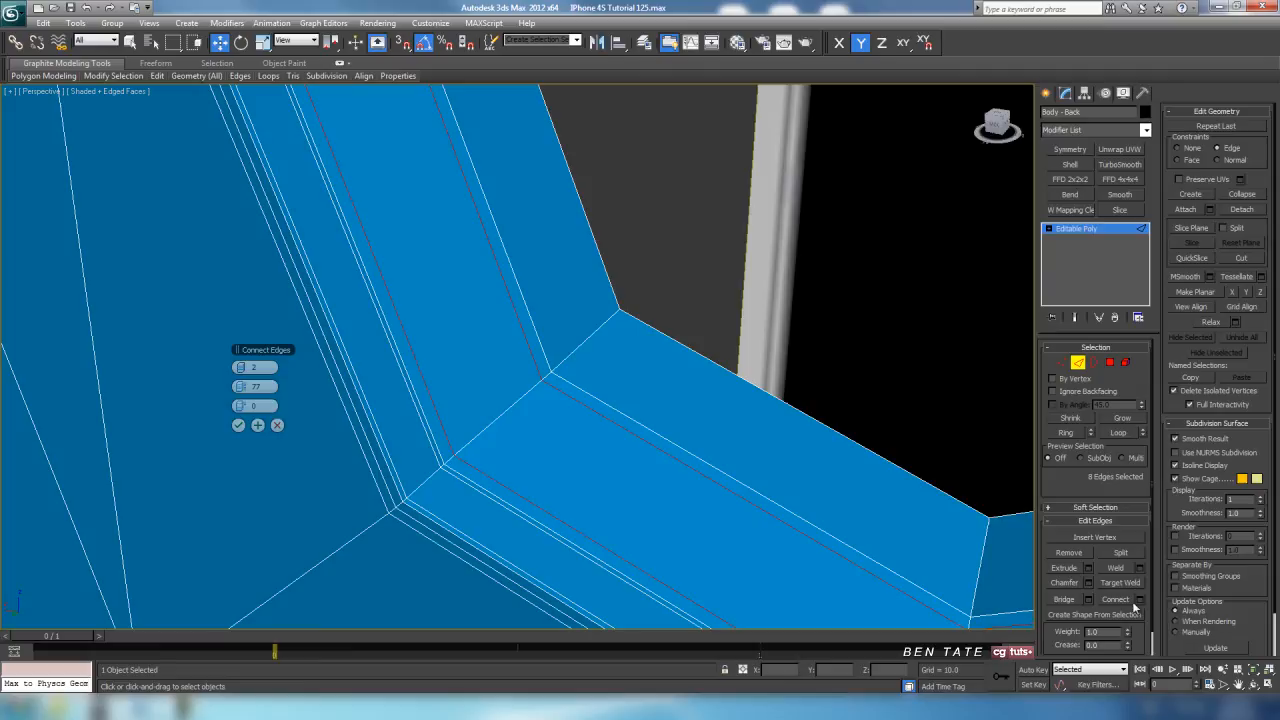
click(238, 425)
Connect the camera opening's deepest ring of edges with a single support loop close to the bevel, and clear the edge selection.
click(1068, 434)
click(1139, 598)
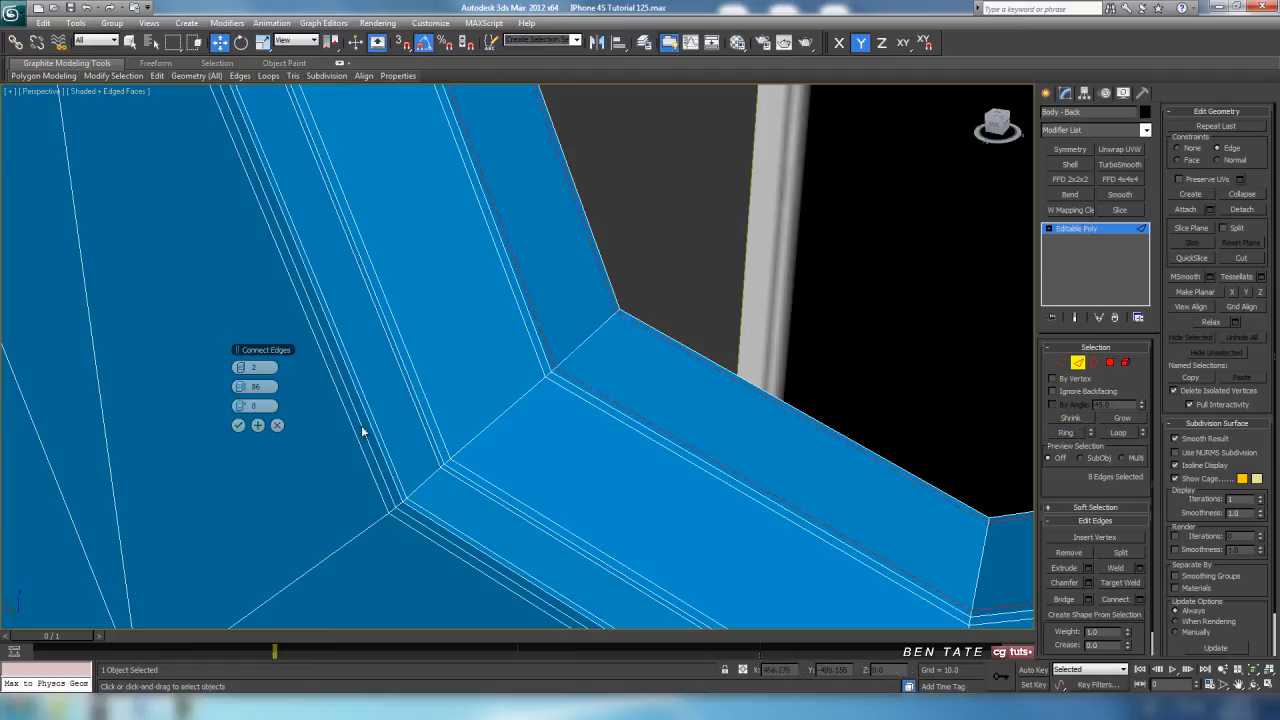
click(243, 425)
key(ctrl+d)
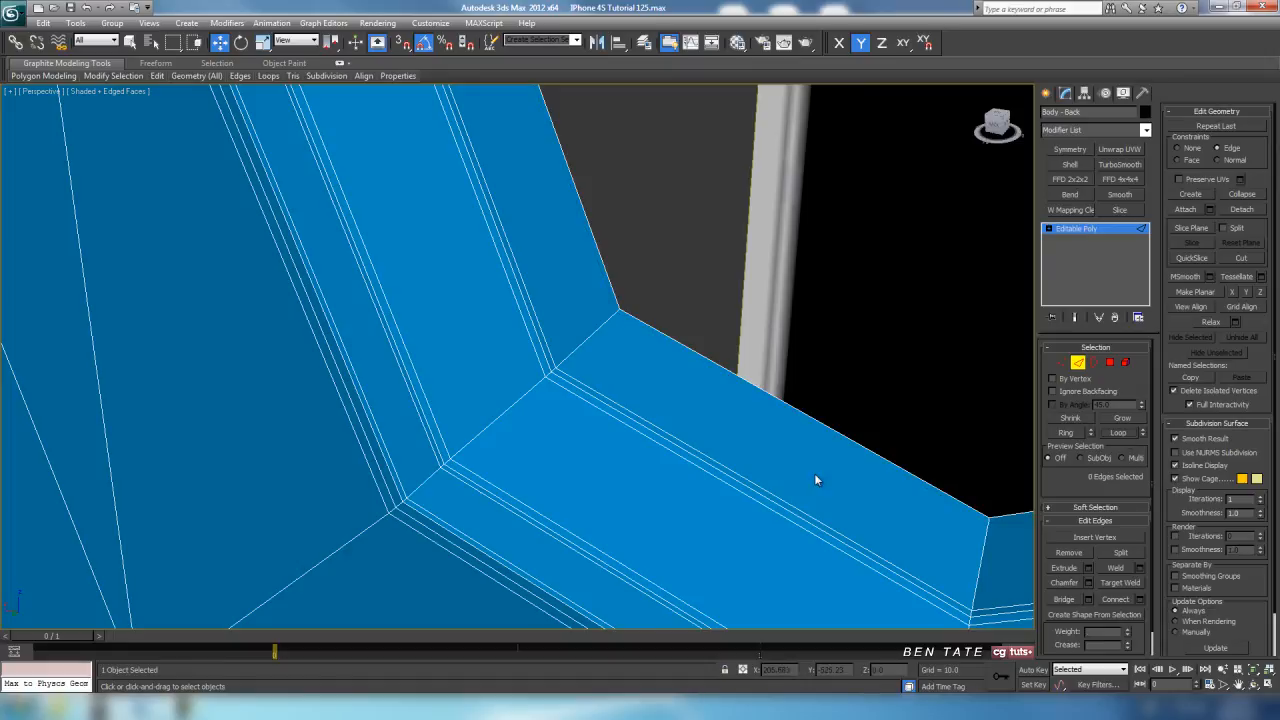
Apply a TurboSmooth modifier to the back panel with 2 iterations and isoline display enabled.
scroll(720, 450, down, 10)
mouse_move(746, 422)
alt+middle_down()
mouse_move(743, 400)
mouse_move(740, 418)
mouse_move(677, 415)
mouse_move(721, 419)
alt+middle_up()
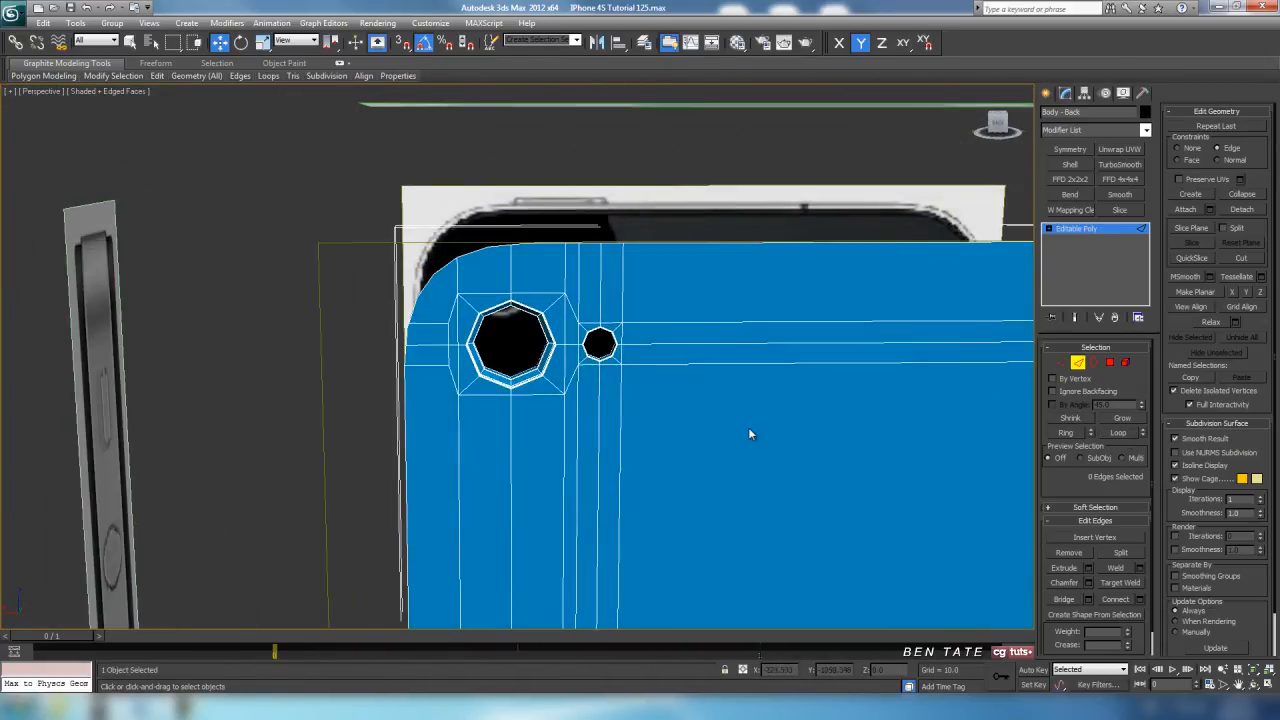
click(1079, 364)
middle_drag(703, 373, 668, 376)
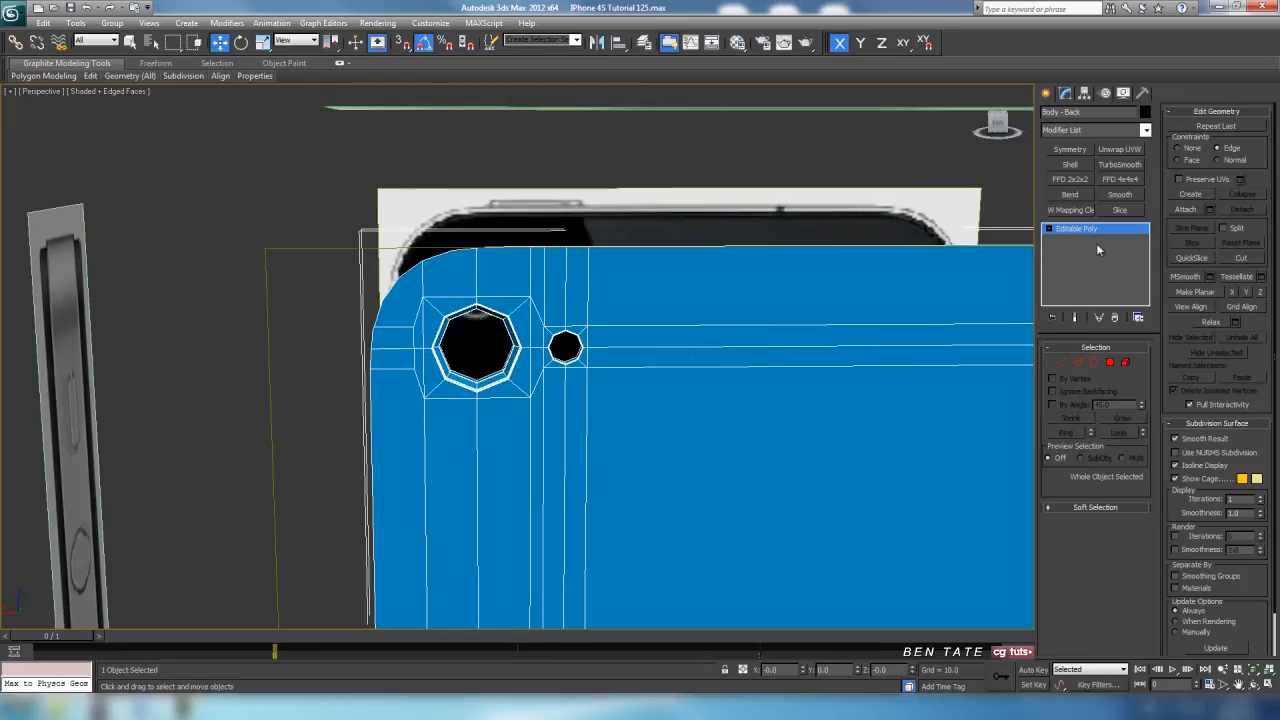
click(1119, 164)
click(1139, 366)
click(1056, 402)
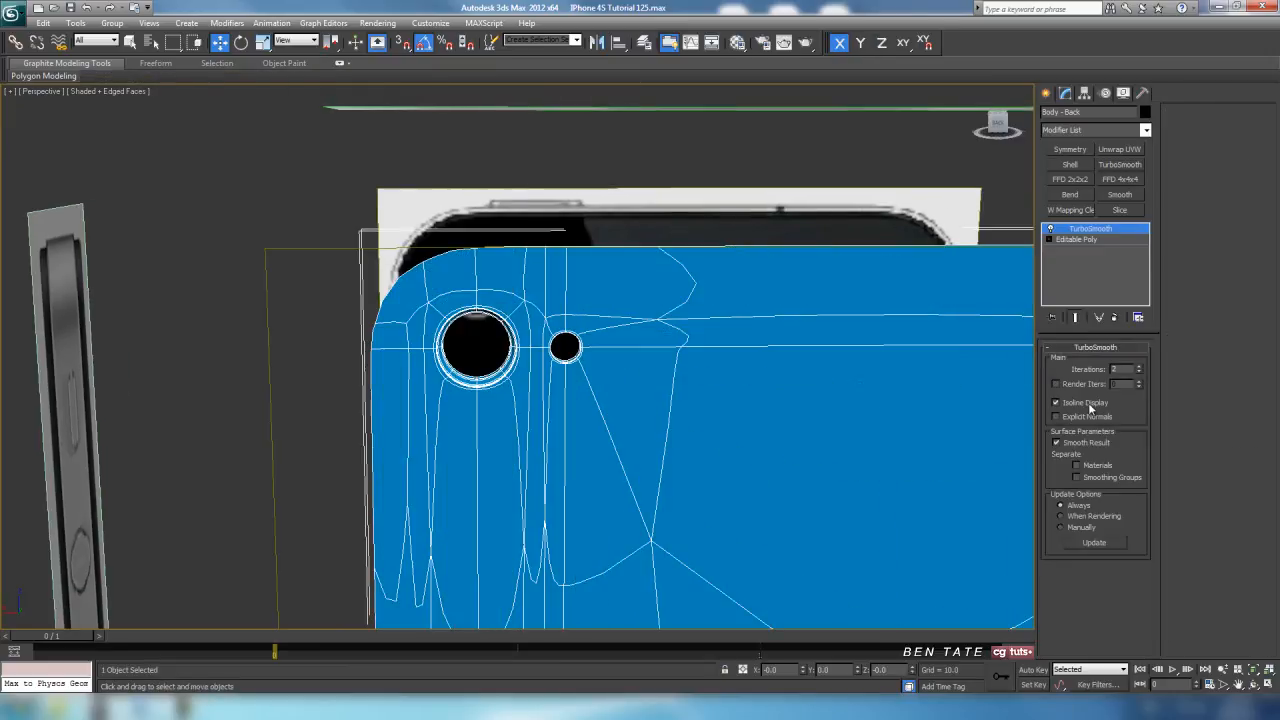
Hide the edged faces and examine the smoothed camera and flash openings from several angles.
key(F4)
mouse_move(781, 380)
middle_down()
mouse_move(793, 389)
mouse_move(743, 423)
mouse_move(780, 420)
mouse_move(783, 403)
mouse_move(781, 425)
middle_up()
alt+middle_drag(650, 405, 594, 474)
scroll(603, 396, up, 5)
scroll(586, 426, down, 5)
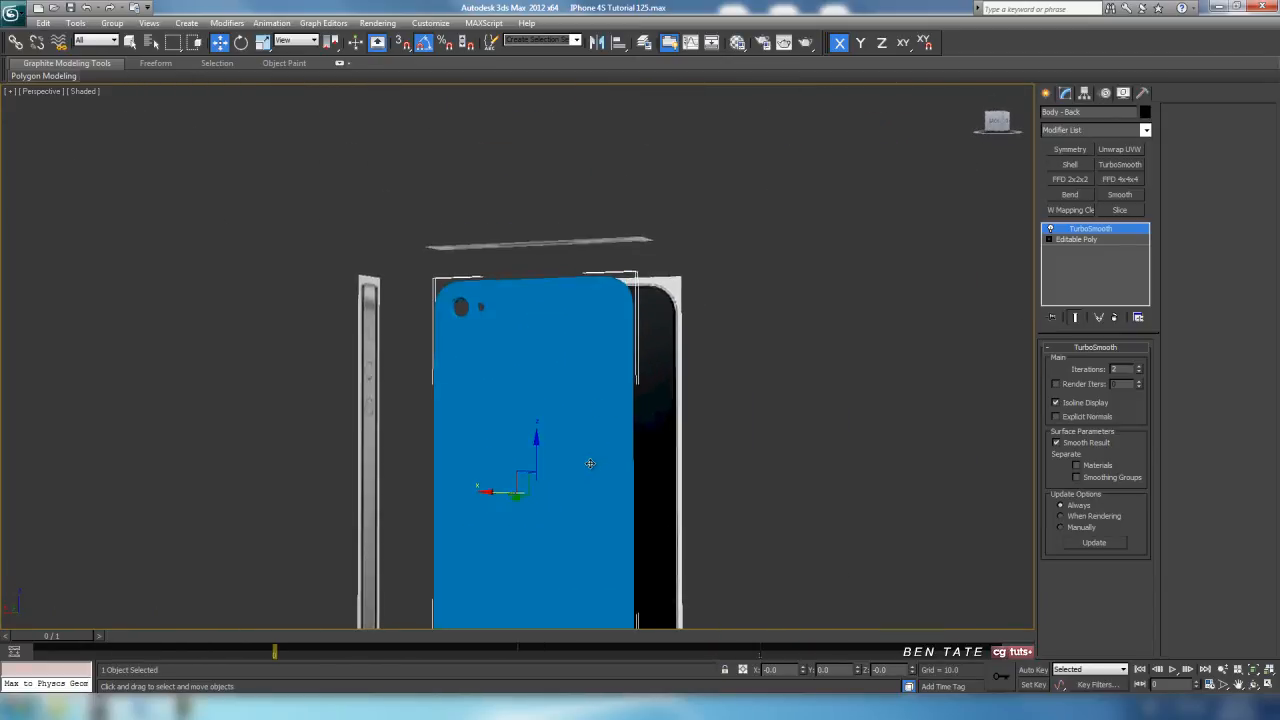
scroll(594, 474, up, 4)
Show the panel in the maximized back view and turn off the TurboSmooth modifier's effect.
key(alt+w)
right_click(840, 294)
key(alt+w)
scroll(741, 379, down, 10)
middle_drag(710, 424, 672, 266)
click(1052, 229)
middle_drag(806, 274, 748, 254)
scroll(748, 254, down, 5)
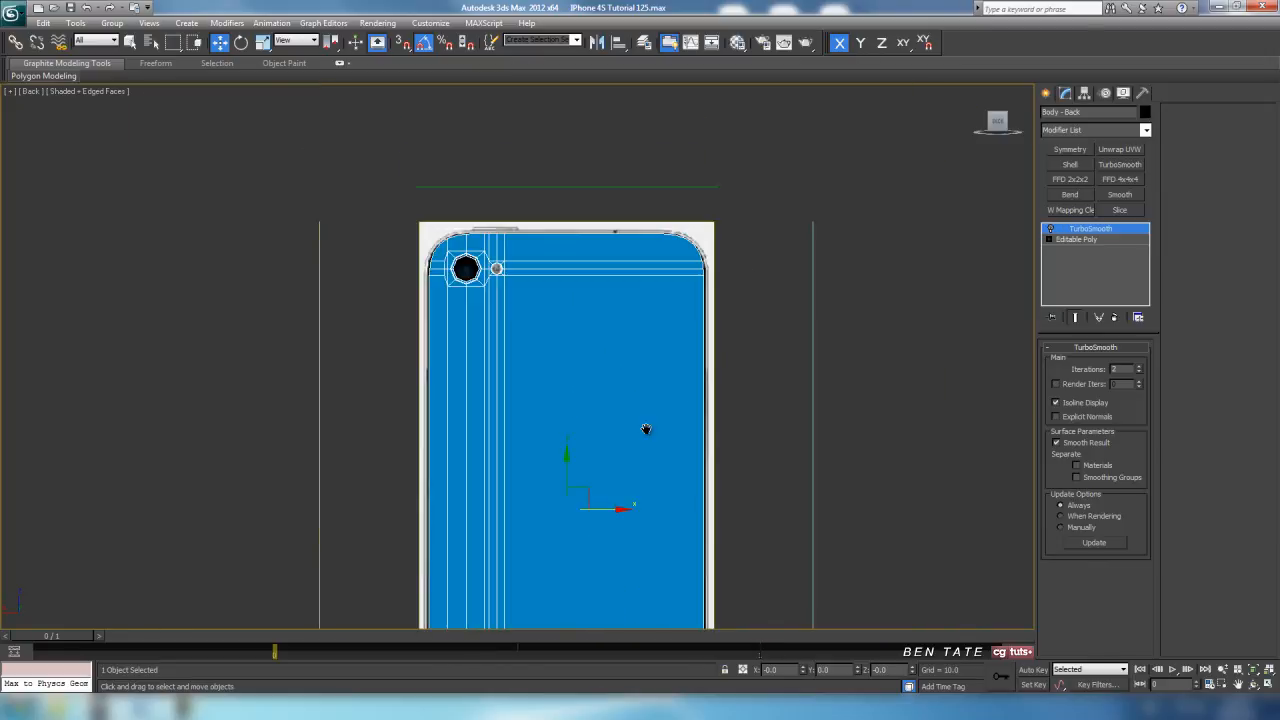
In the panel's vertex editing, cut a horizontal edge with vertex snapping between the topmost vertices of the two bottom rounded corners.
middle_drag(643, 429, 563, 371)
scroll(563, 371, up, 3)
middle_drag(491, 429, 547, 285)
scroll(547, 285, up, 3)
middle_drag(692, 350, 606, 480)
middle_drag(632, 411, 631, 451)
key(F3)
key(F3)
key(F3)
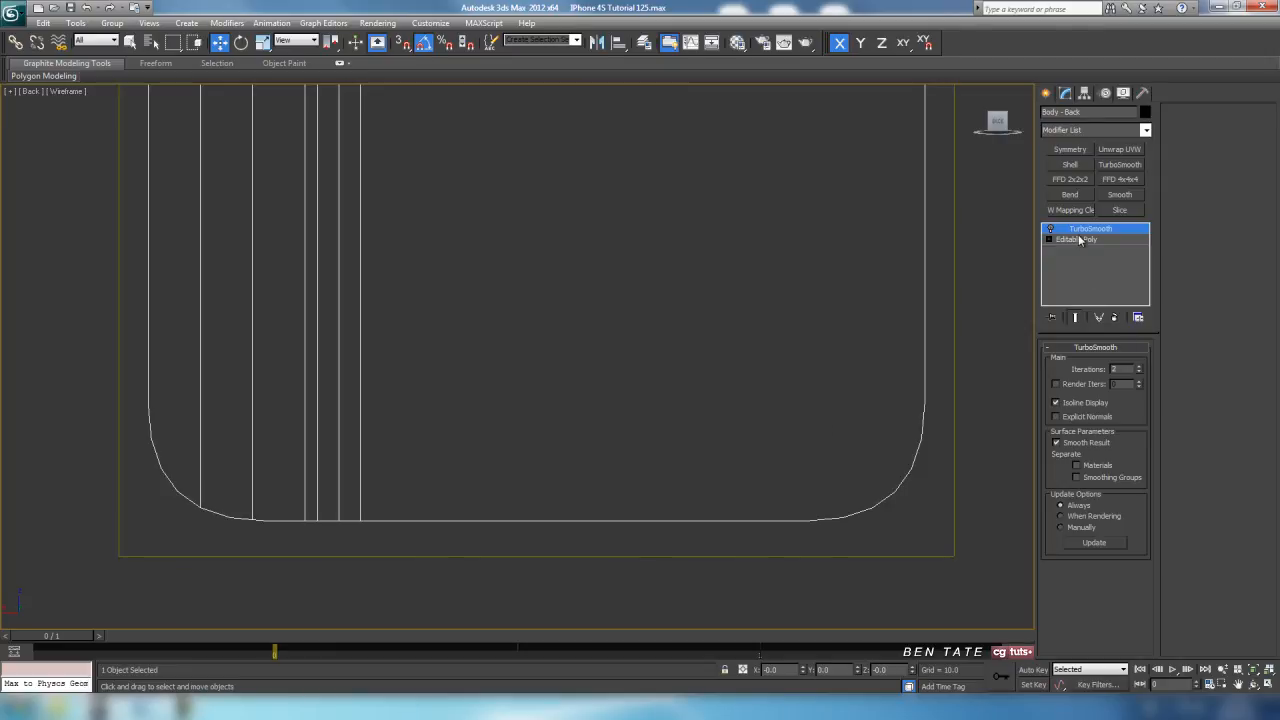
click(1078, 241)
click(1062, 363)
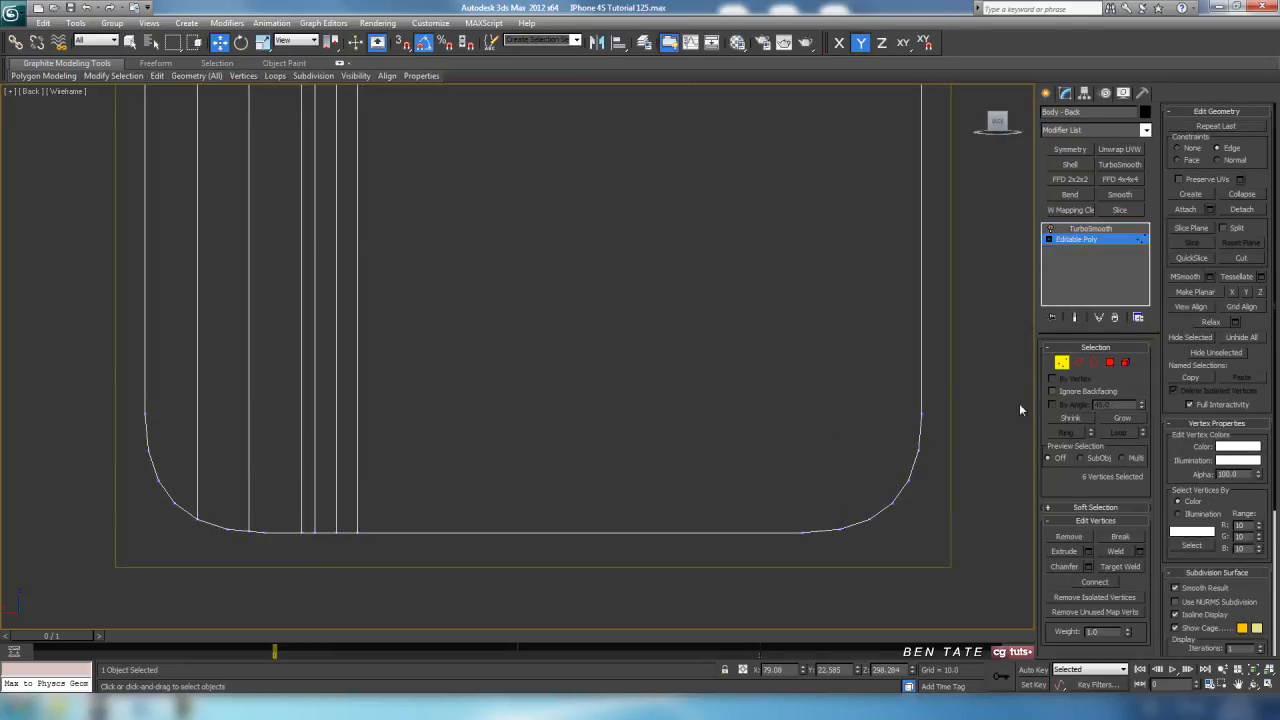
mouse_move(627, 416)
middle_down()
mouse_move(645, 389)
mouse_move(639, 421)
middle_up()
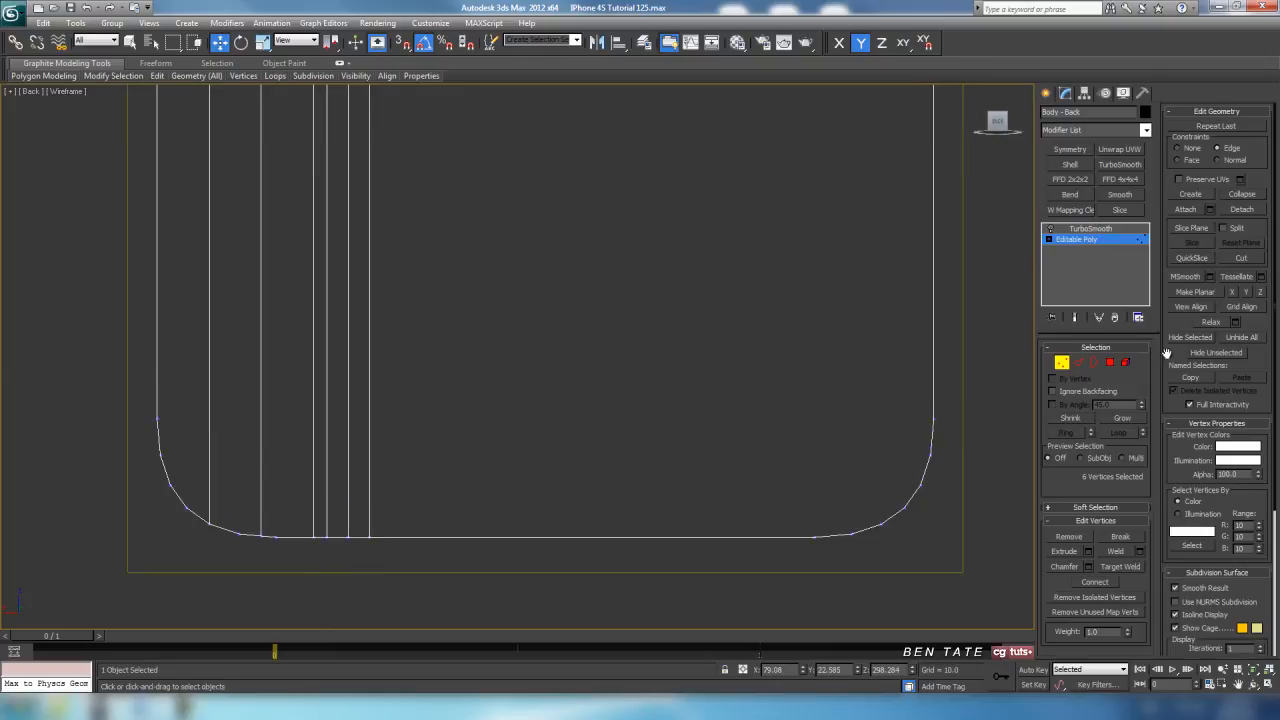
click(402, 42)
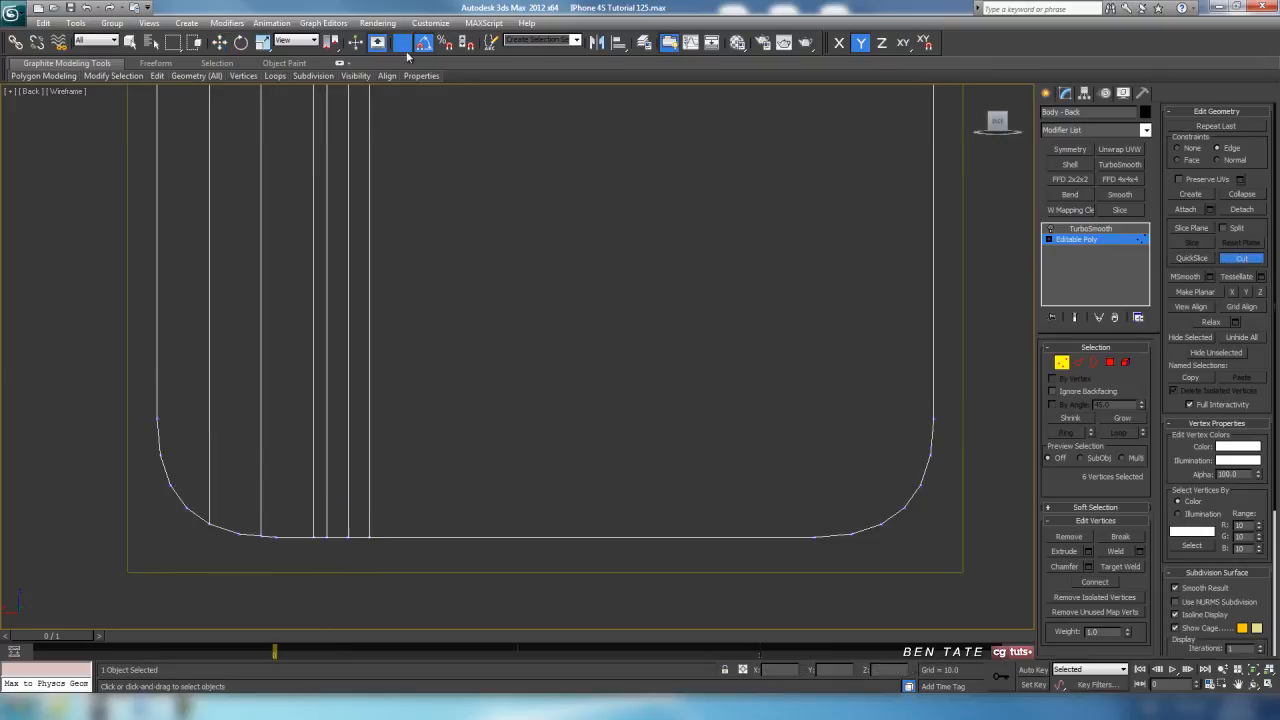
click(157, 420)
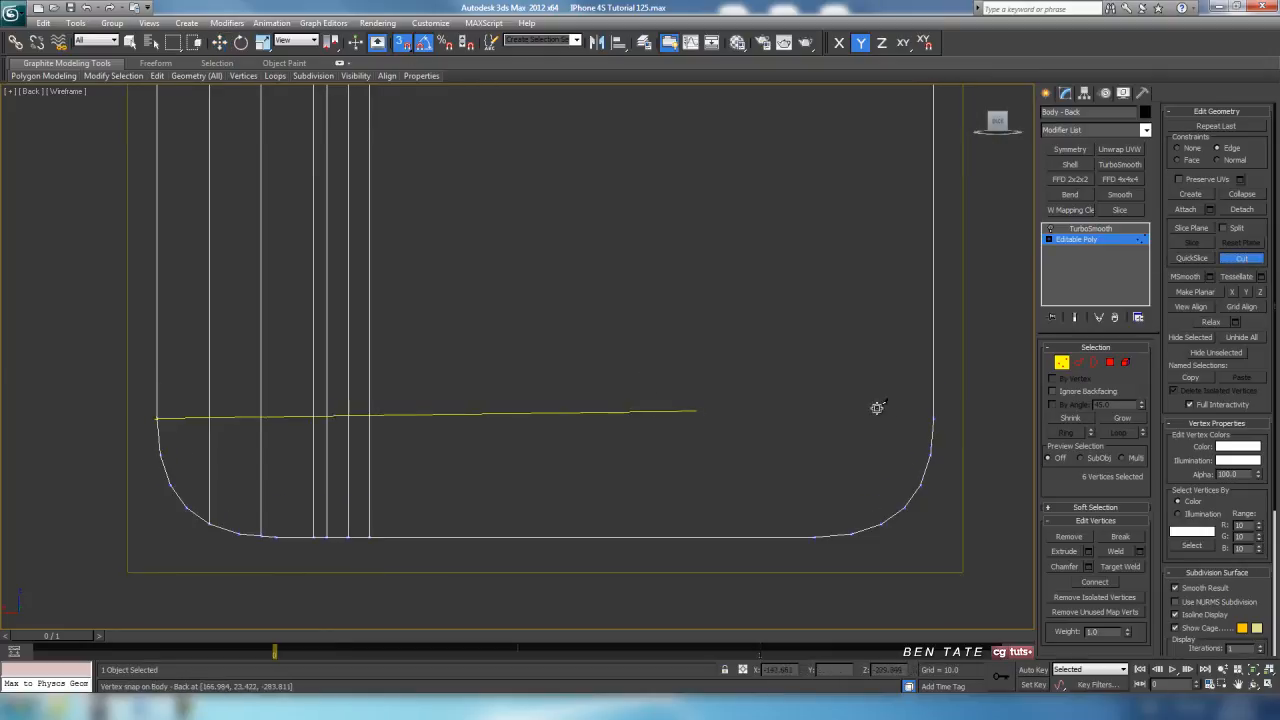
right_click(937, 418)
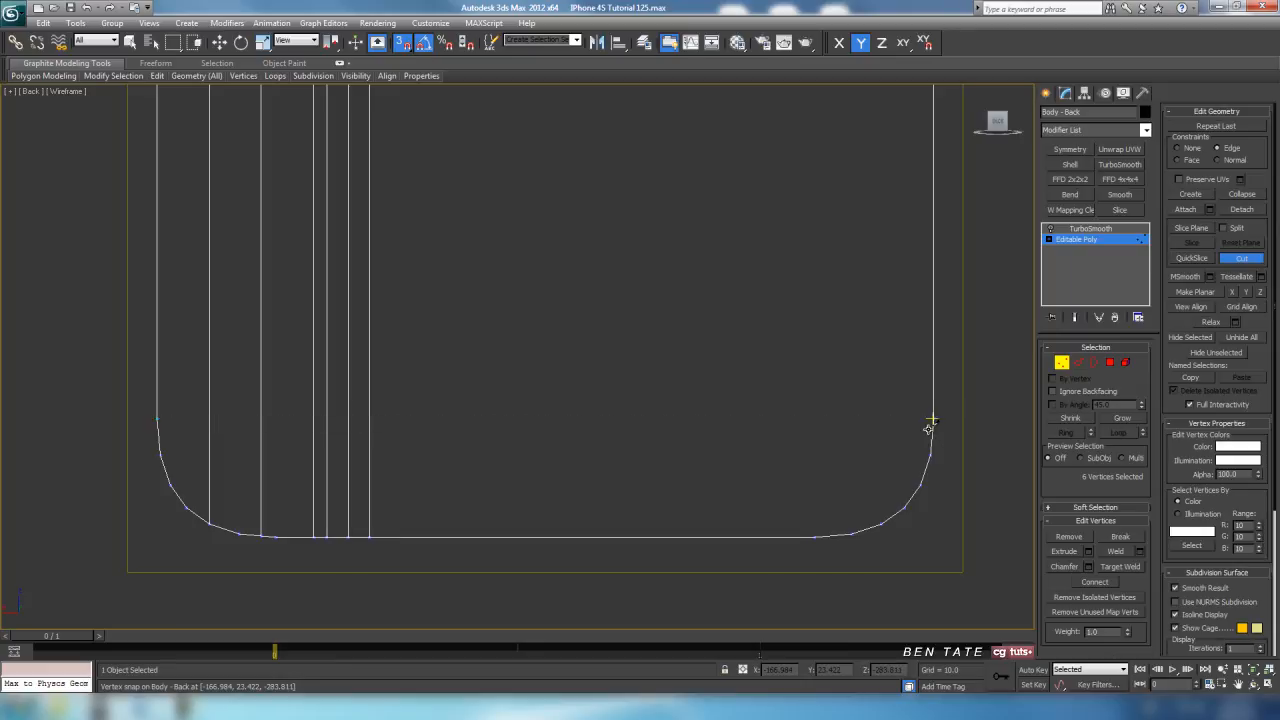
click(157, 418)
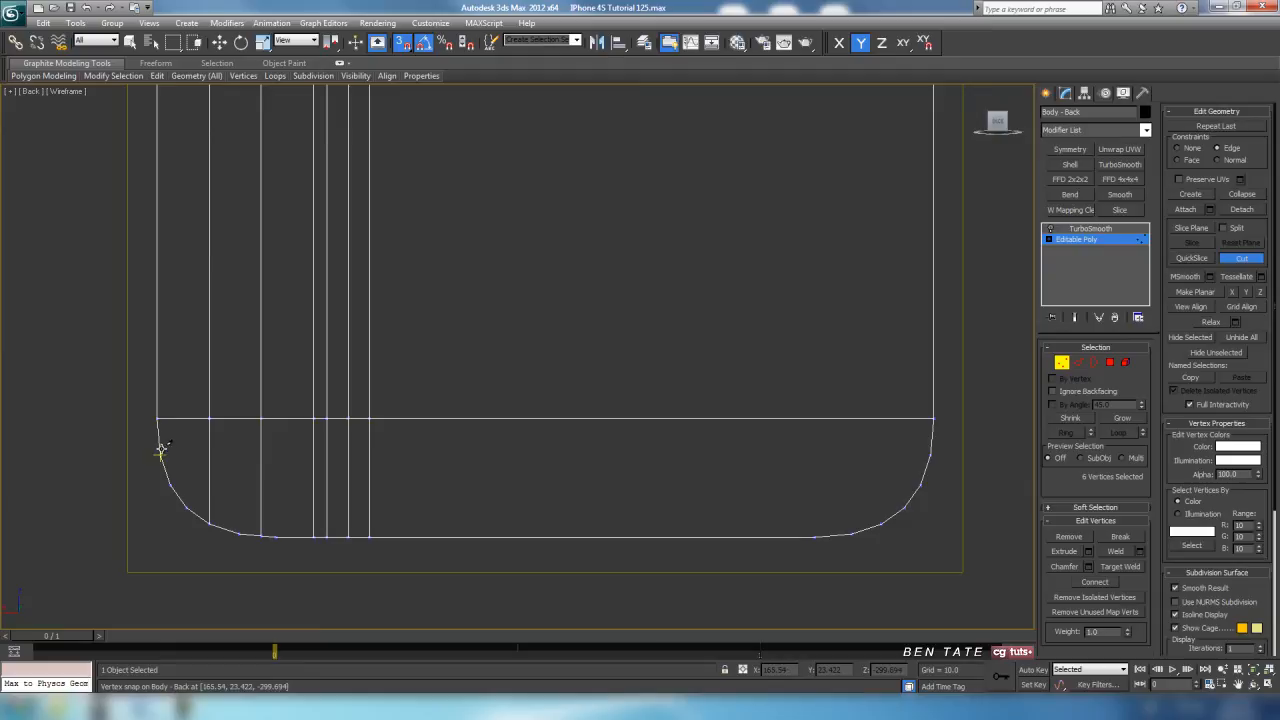
Cut two more horizontal edges across the panel between the next matching vertex pairs down the bottom corner curves.
click(163, 456)
click(930, 456)
click(918, 485)
click(171, 482)
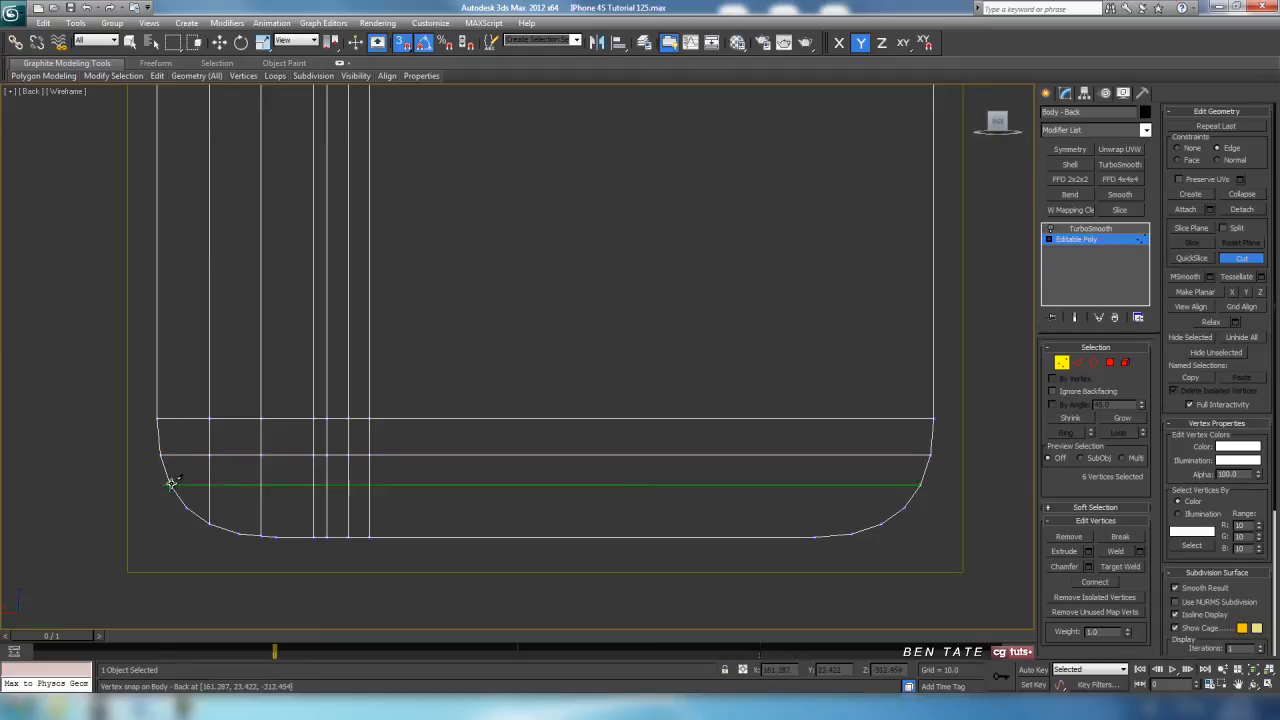
scroll(575, 530, down, 5)
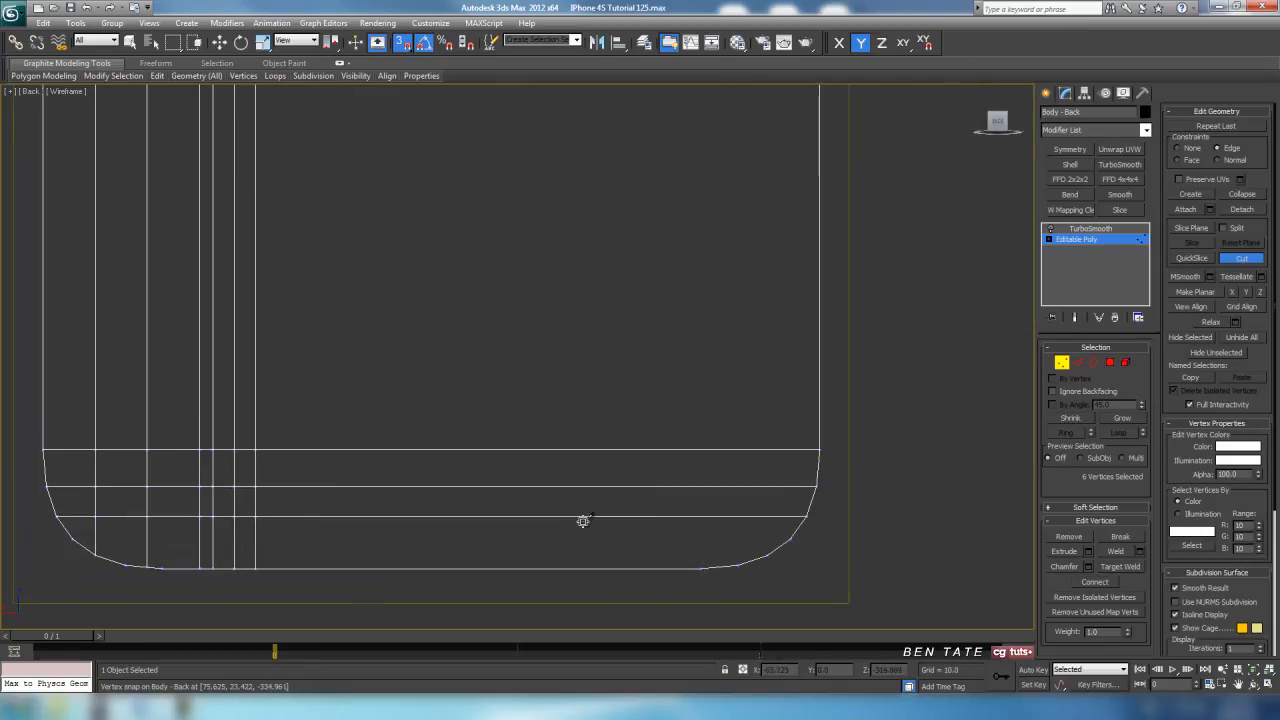
Cut three full-height vertical edges between matching vertices of the top-right and bottom-right rounded corners.
middle_drag(623, 497, 628, 586)
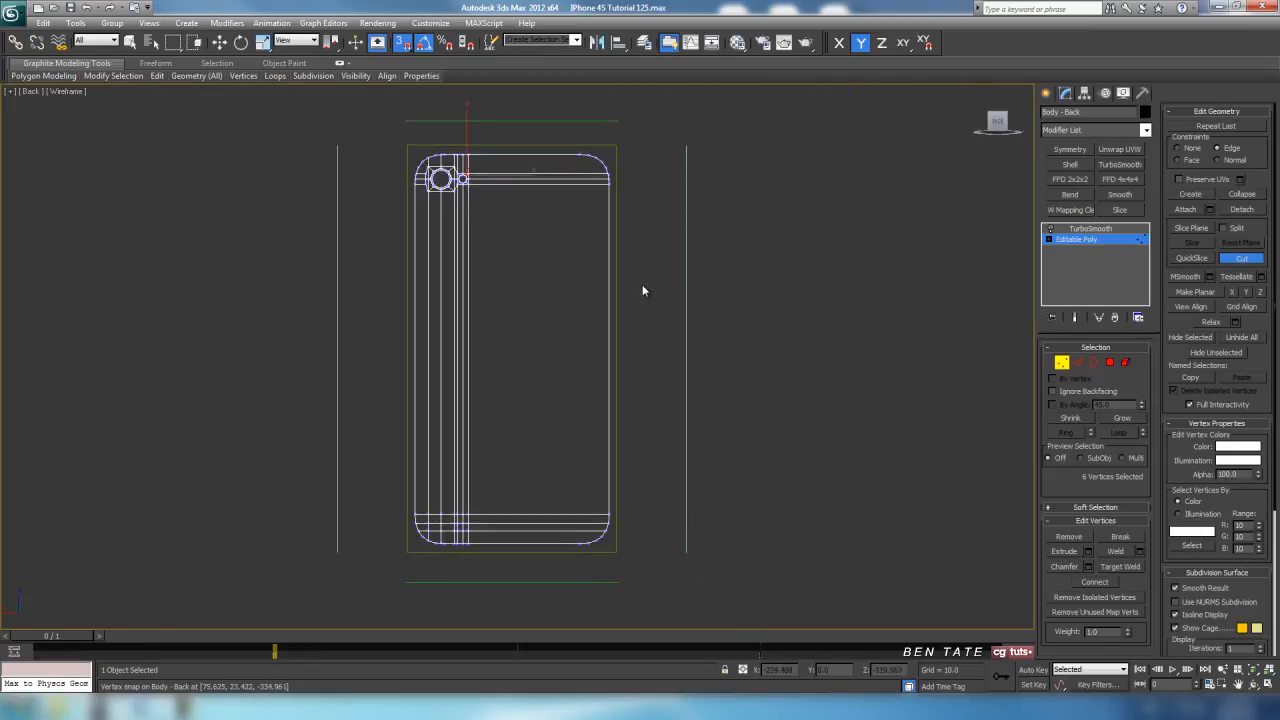
click(578, 153)
click(576, 541)
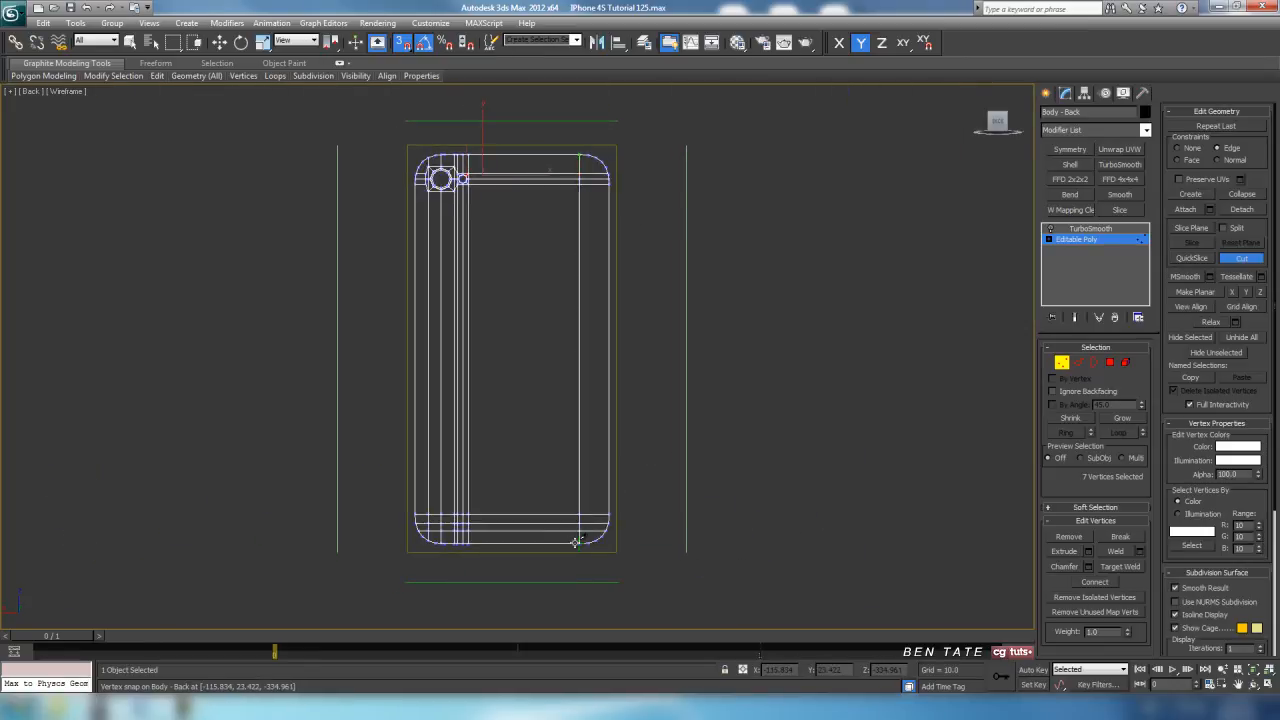
click(587, 541)
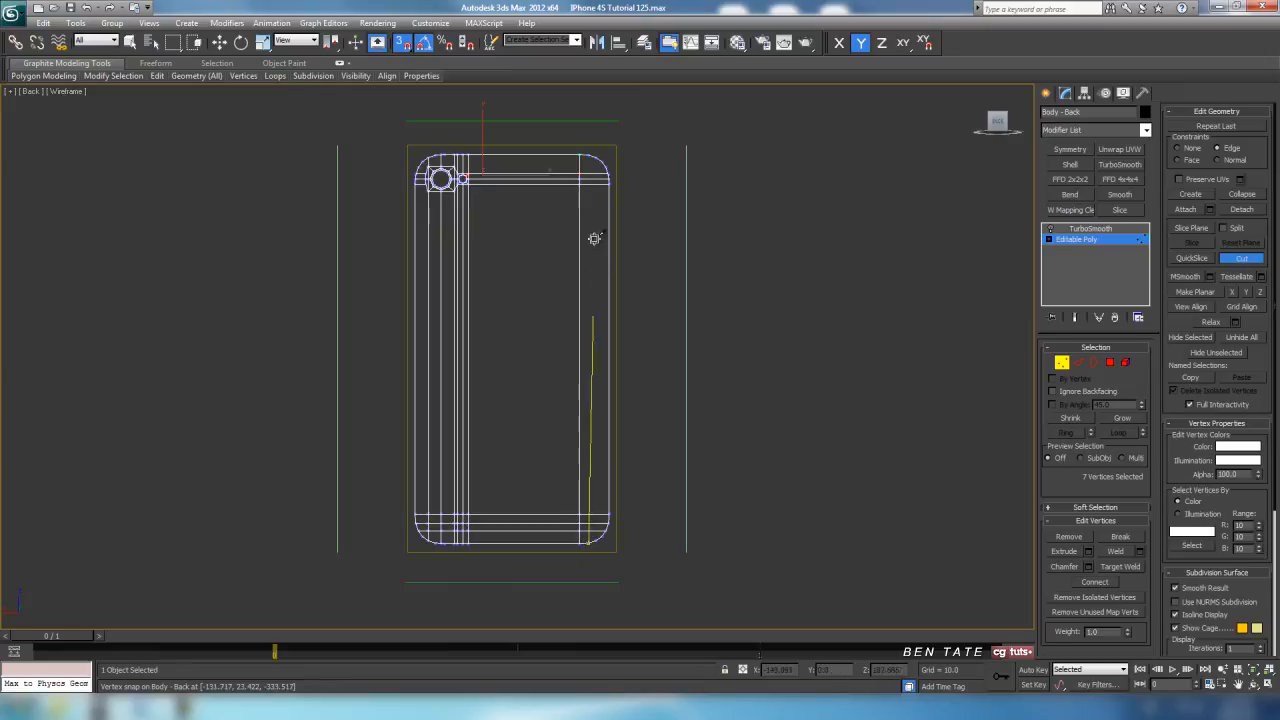
click(586, 157)
click(594, 160)
click(596, 541)
Cut an edge from a vertex on the top-left corner curve to the nearest corner of the square around the camera opening.
scroll(625, 540, up, 10)
scroll(700, 310, down, 6)
middle_drag(671, 278, 662, 488)
scroll(606, 345, up, 3)
middle_drag(604, 276, 636, 414)
scroll(605, 416, up, 3)
scroll(636, 414, up, 3)
middle_drag(395, 444, 717, 438)
middle_drag(640, 397, 510, 310)
scroll(741, 397, up, 3)
scroll(801, 349, up, 2)
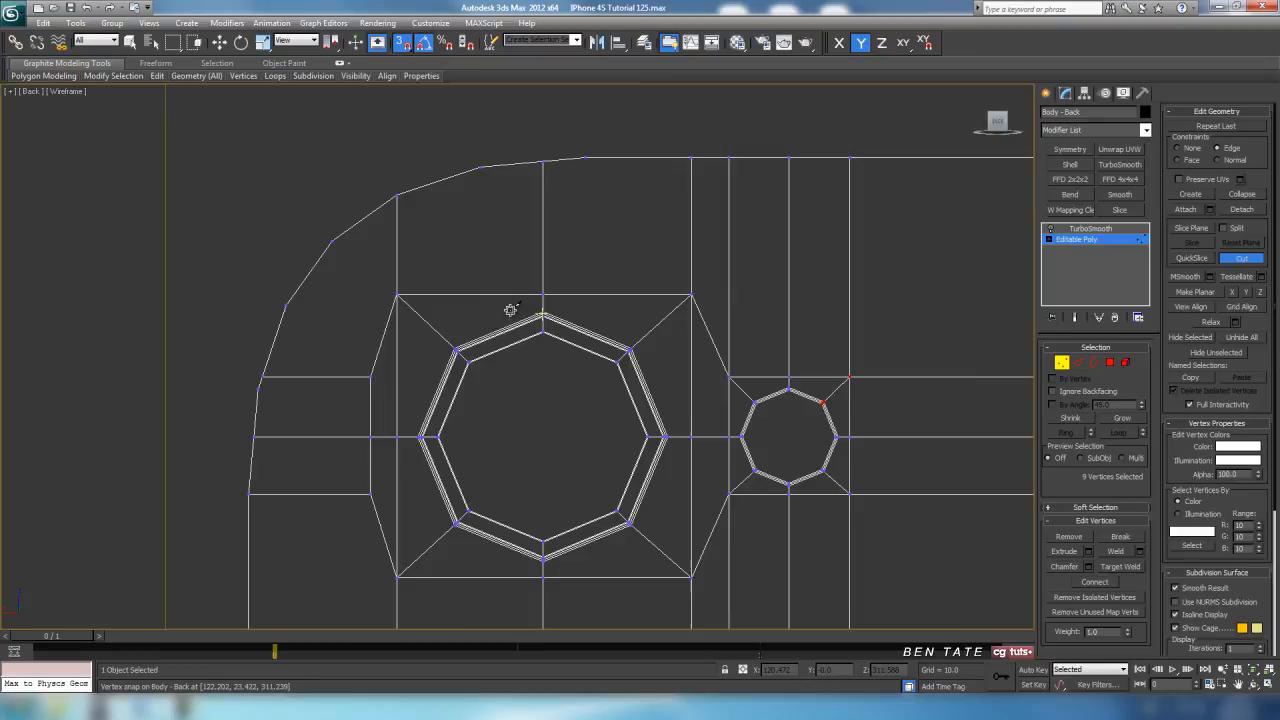
click(286, 303)
With snapping off, cut a U-shaped edge path above the camera opening, starting and ending at vertices on the panel's top edge.
middle_drag(504, 330, 462, 327)
middle_drag(556, 320, 475, 354)
scroll(519, 353, down, 2)
middle_drag(543, 266, 588, 340)
scroll(580, 340, up, 5)
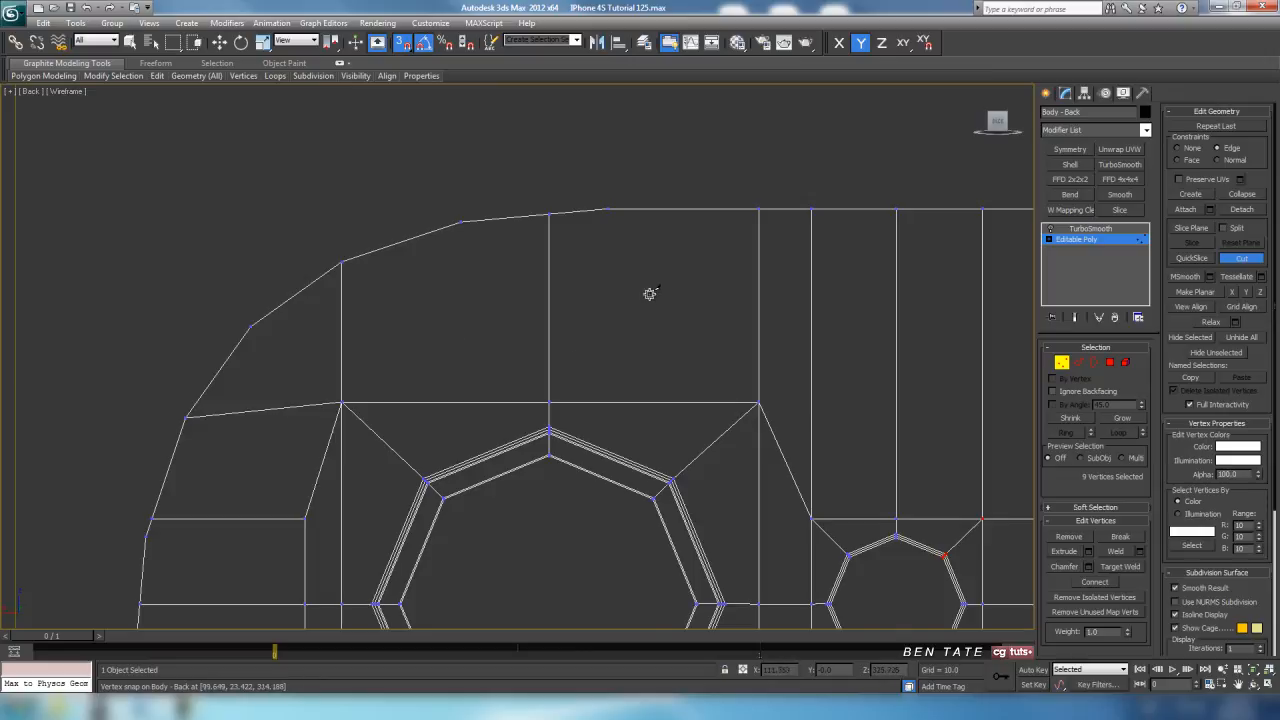
middle_drag(584, 311, 590, 291)
click(398, 44)
click(466, 202)
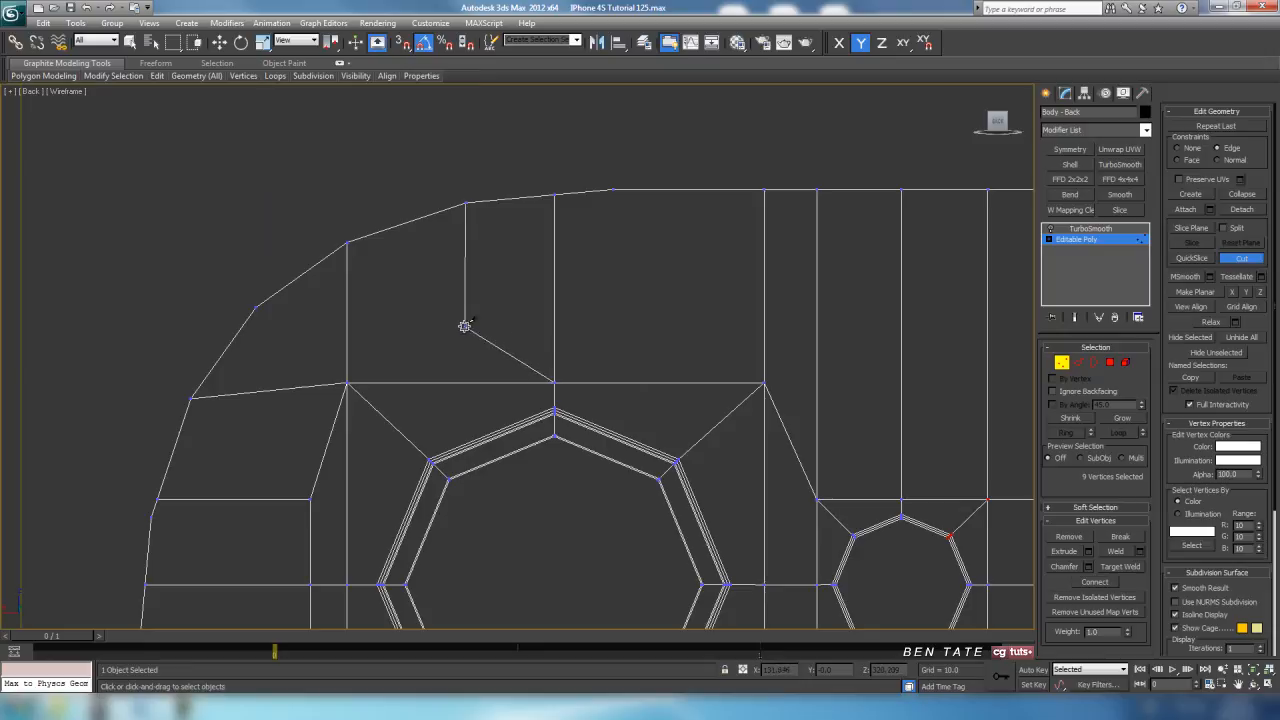
click(465, 326)
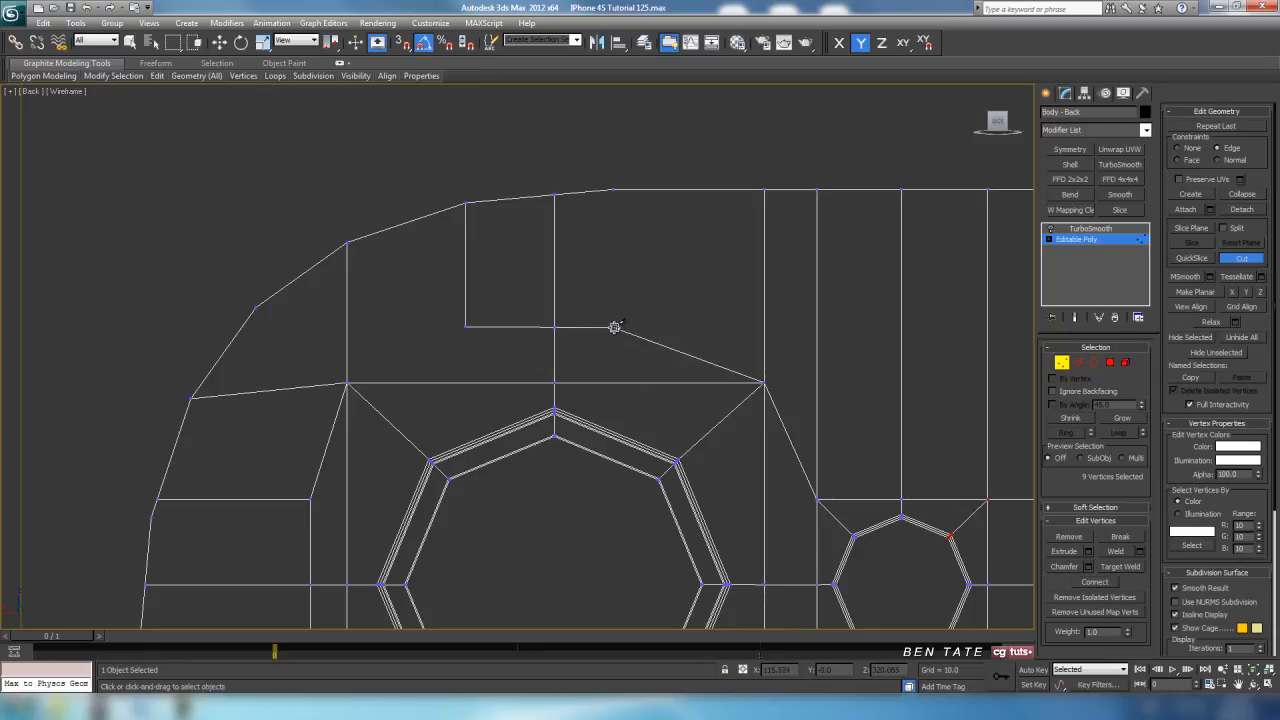
click(613, 326)
click(613, 189)
key(w)
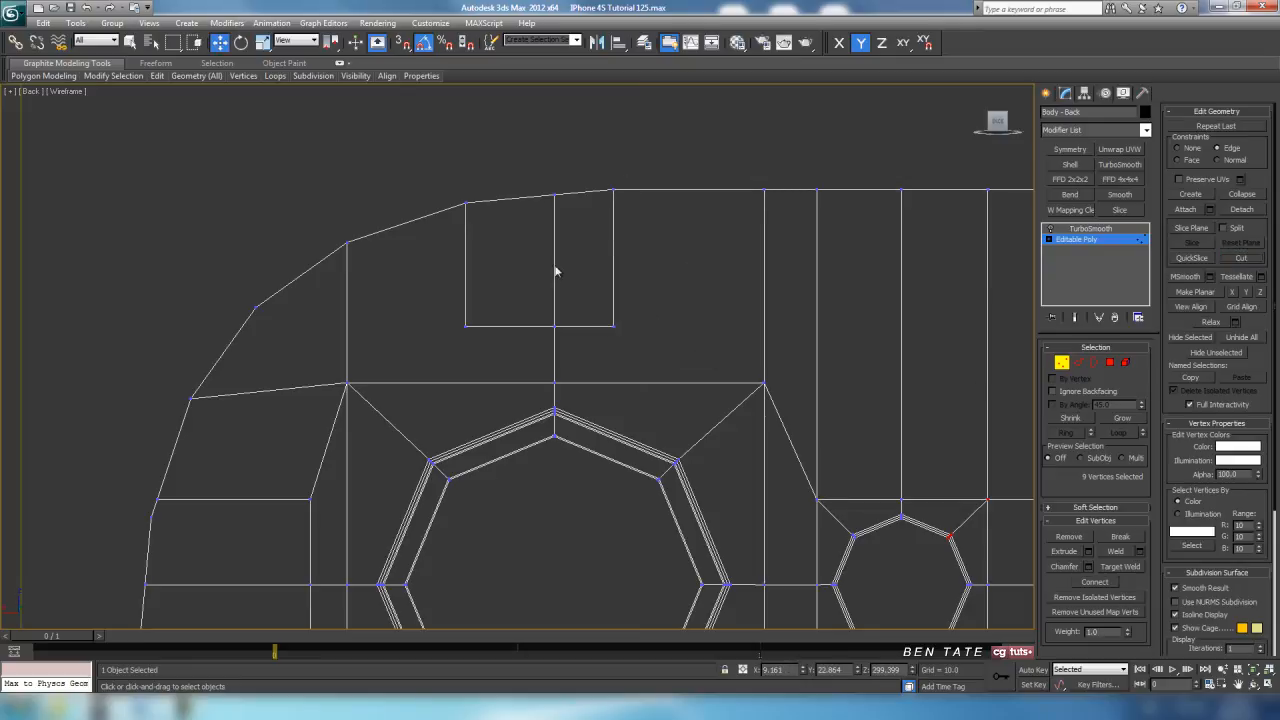
Connect the lower corners of the U-shaped cut to the upper corners of the square around the camera opening.
drag(742, 388, 769, 400)
key(ctrl+shift+e)
middle_drag(668, 365, 673, 366)
click(1062, 362)
middle_drag(697, 278, 707, 292)
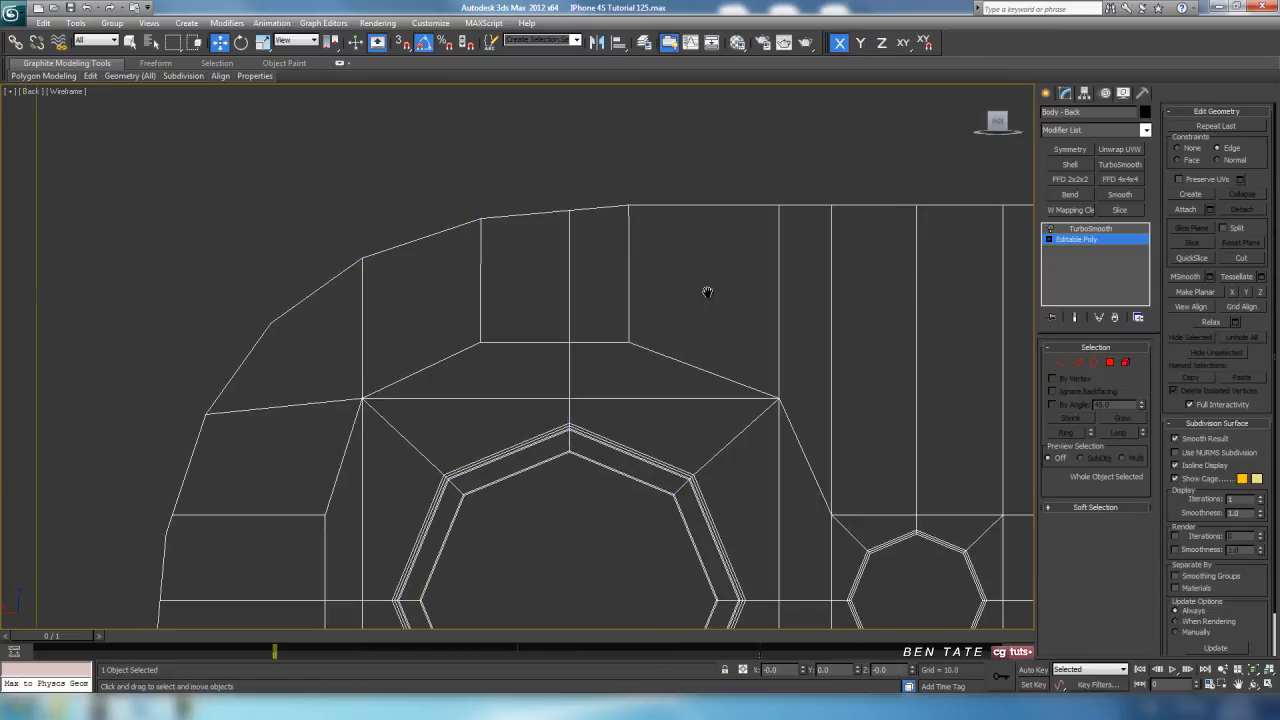
Weld the vertices of the U-shaped cut and the adjoining top edge, and leave vertex editing.
middle_drag(845, 336, 834, 324)
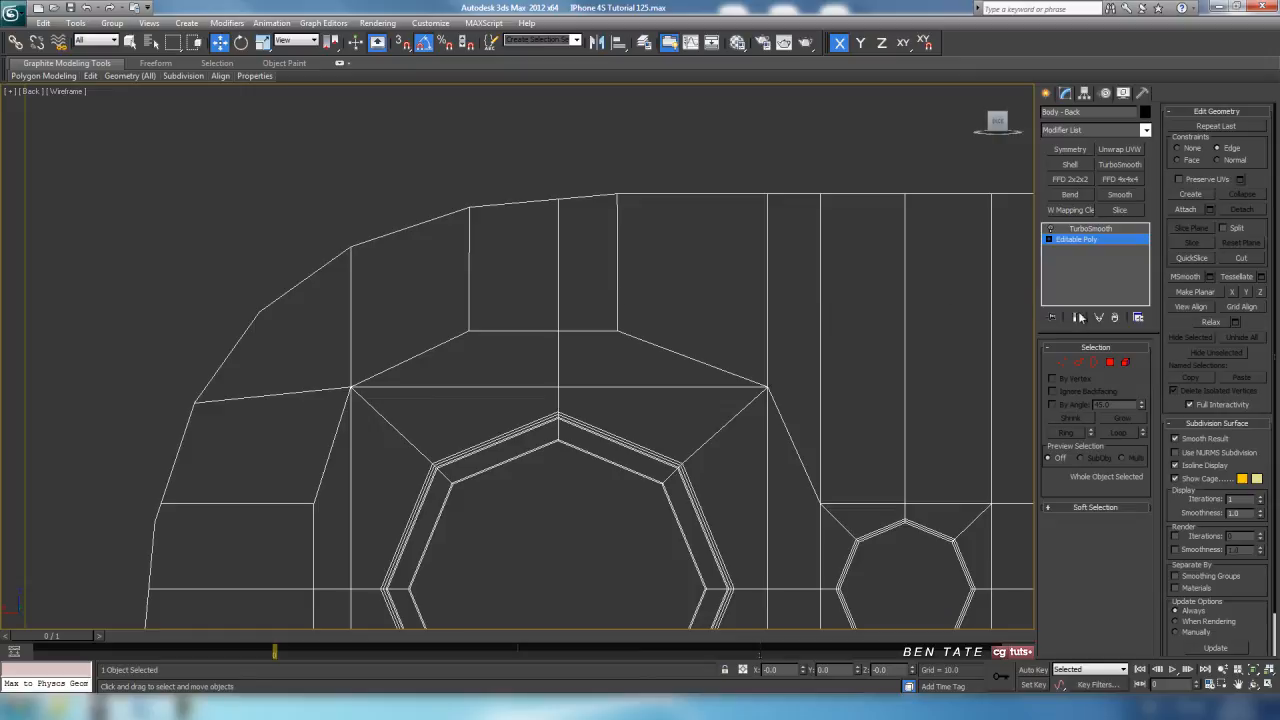
click(1062, 362)
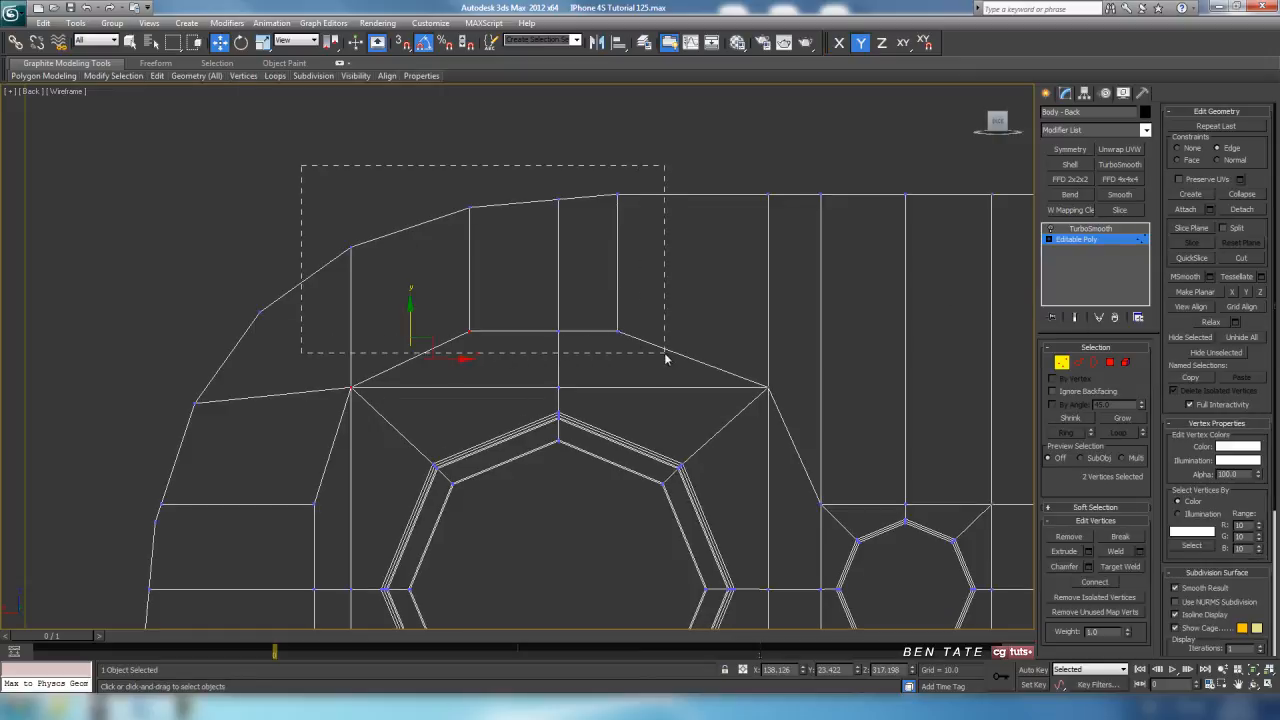
drag(690, 373, 691, 375)
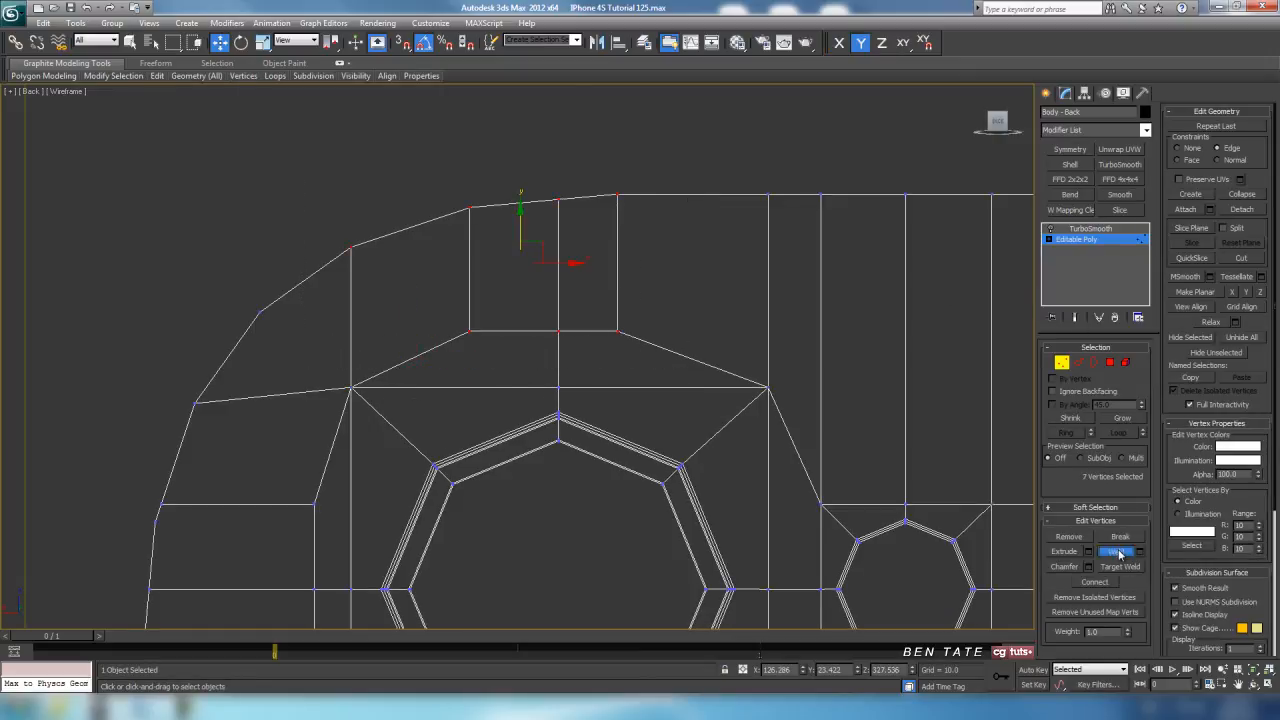
middle_drag(797, 349, 765, 339)
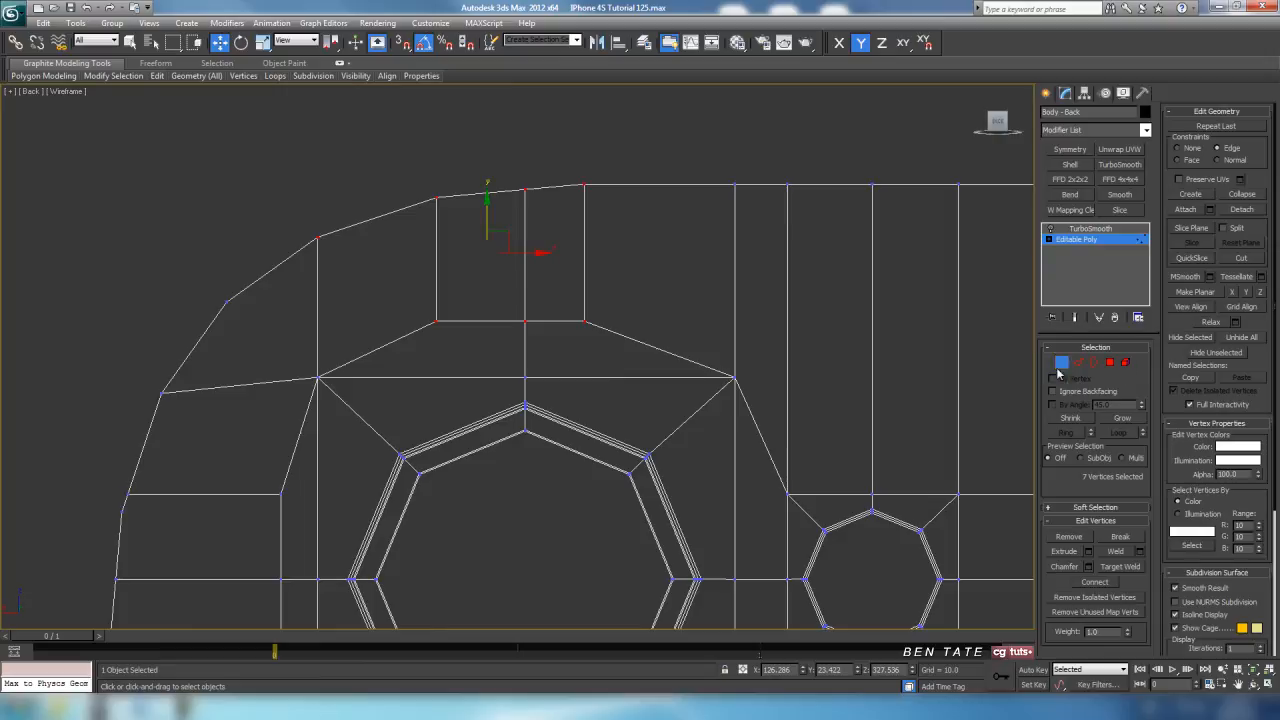
click(1090, 241)
Connect the two vertical edges in the top-right corner with 1 segment, pinch 0 and slide 0, and move the new edge slightly down.
middle_drag(856, 324, 626, 302)
scroll(640, 304, down, 6)
middle_drag(810, 321, 440, 292)
scroll(670, 335, up, 2)
middle_drag(632, 344, 829, 364)
scroll(735, 384, down, 2)
middle_drag(637, 404, 669, 383)
middle_drag(772, 365, 815, 350)
scroll(810, 381, up, 10)
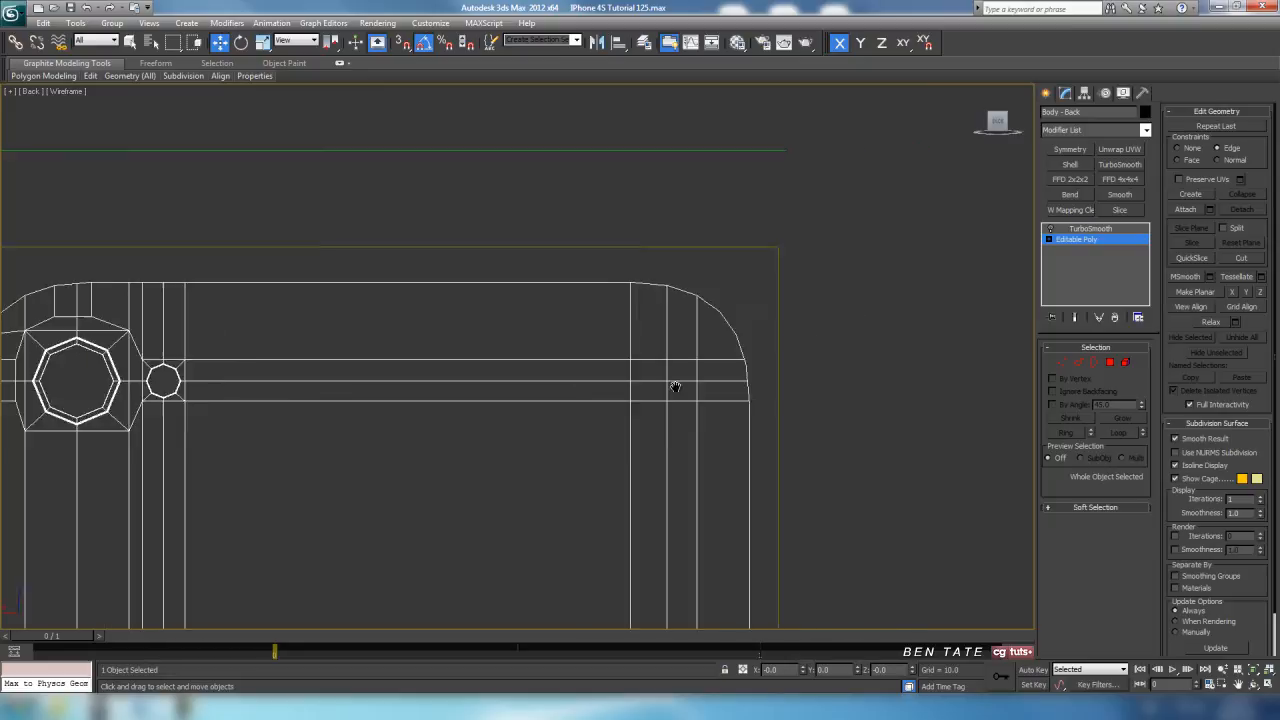
click(1078, 362)
drag(626, 336, 755, 352)
click(1118, 599)
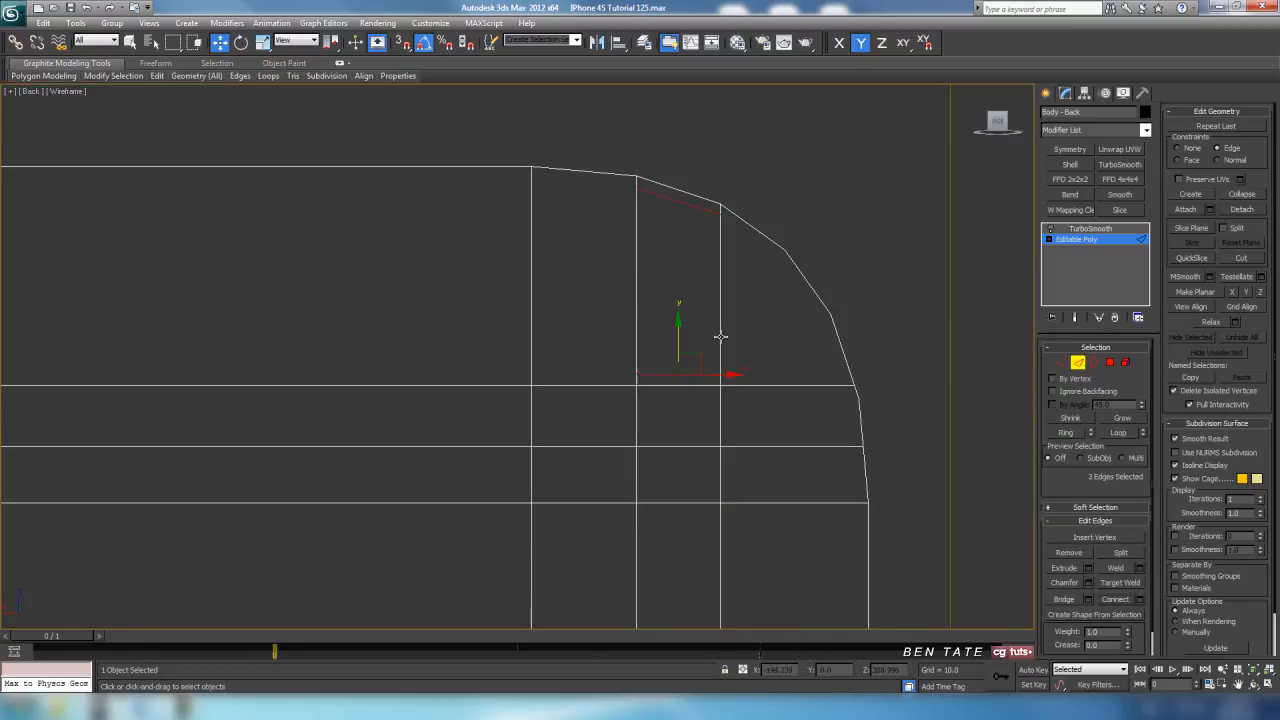
click(1139, 599)
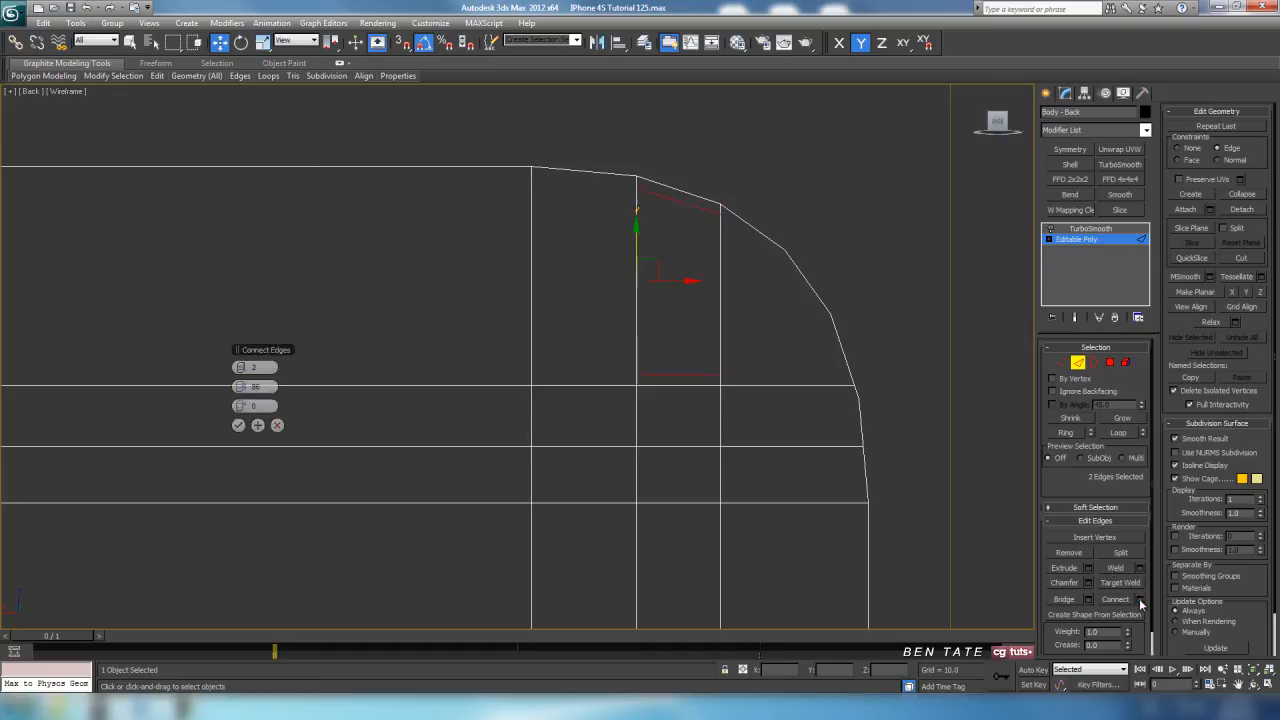
drag(269, 408, 300, 405)
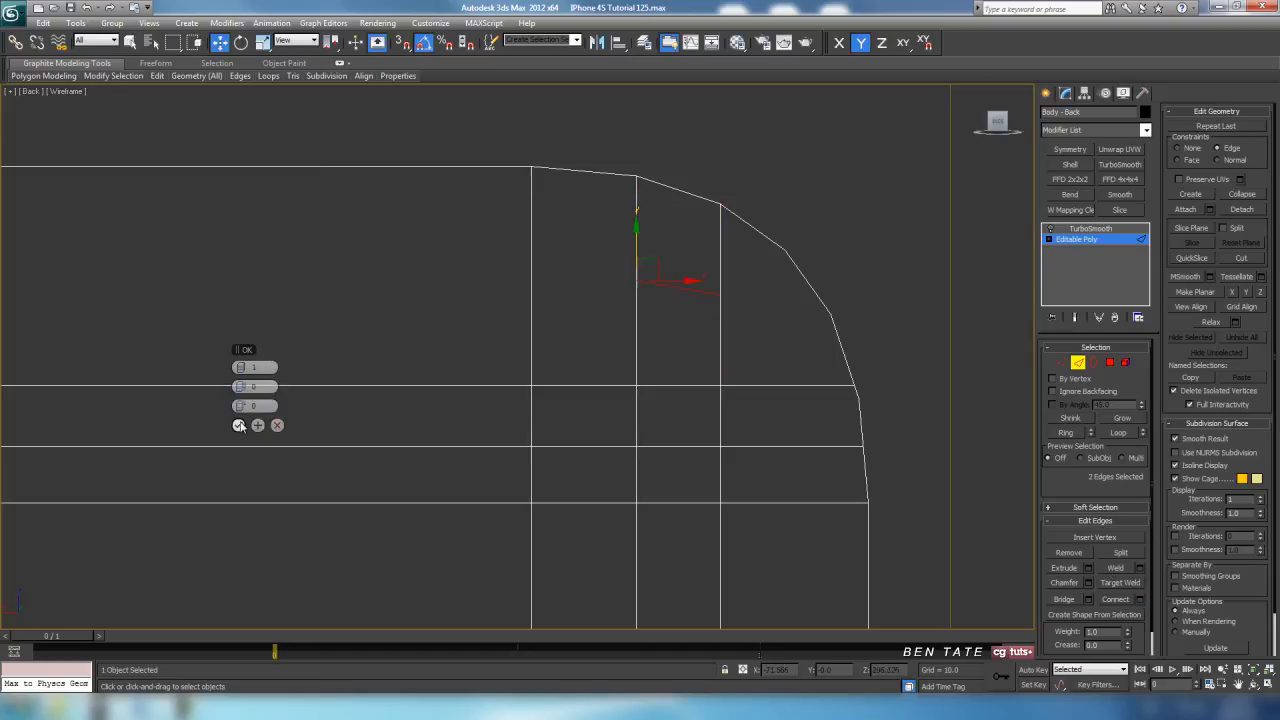
click(238, 425)
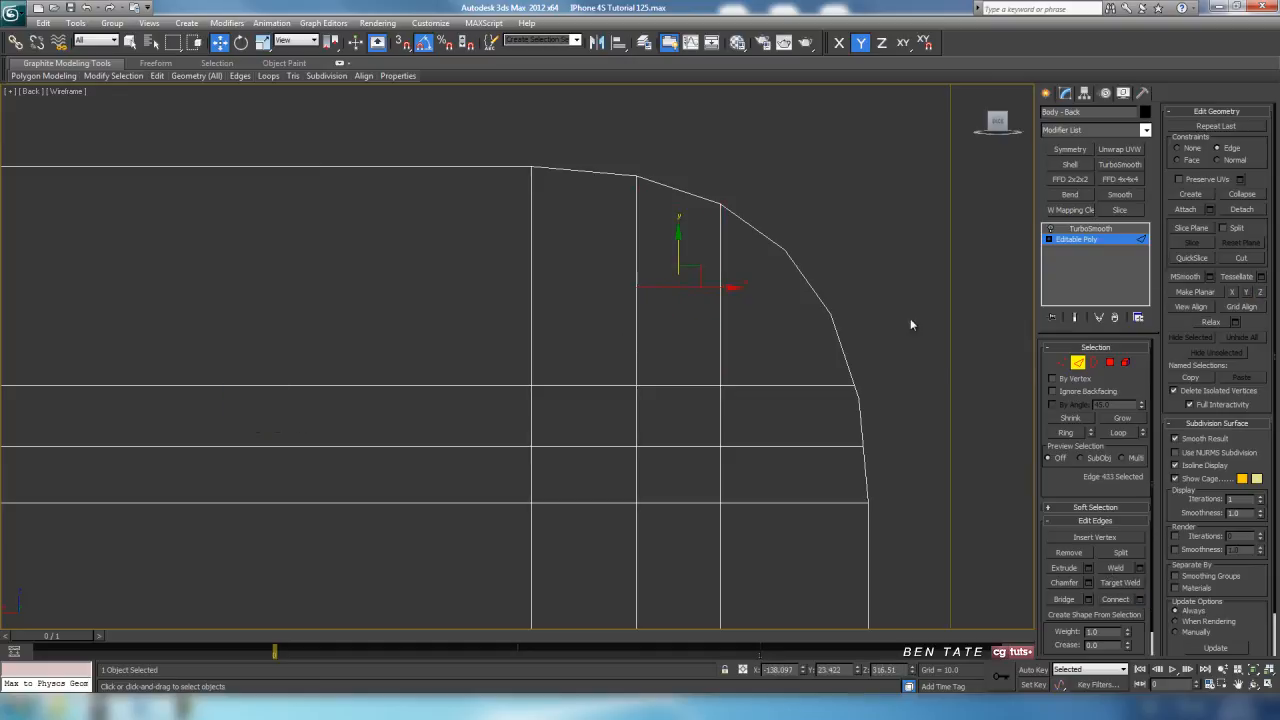
drag(678, 245, 679, 272)
Connect the new edge's outer end to the corner curve and its inner end to the neighbouring grid vertex, finishing vertex editing.
click(1062, 362)
drag(745, 225, 900, 343)
key(ctrl+shift+e)
drag(550, 386, 549, 384)
ctrl+click(531, 385)
key(ctrl+shift+e)
scroll(651, 374, down, 2)
middle_drag(774, 394, 688, 381)
click(1061, 363)
Turn the TurboSmooth effect on and examine the smoothed panel in the maximized perspective view.
scroll(837, 346, down, 4)
key(alt+w)
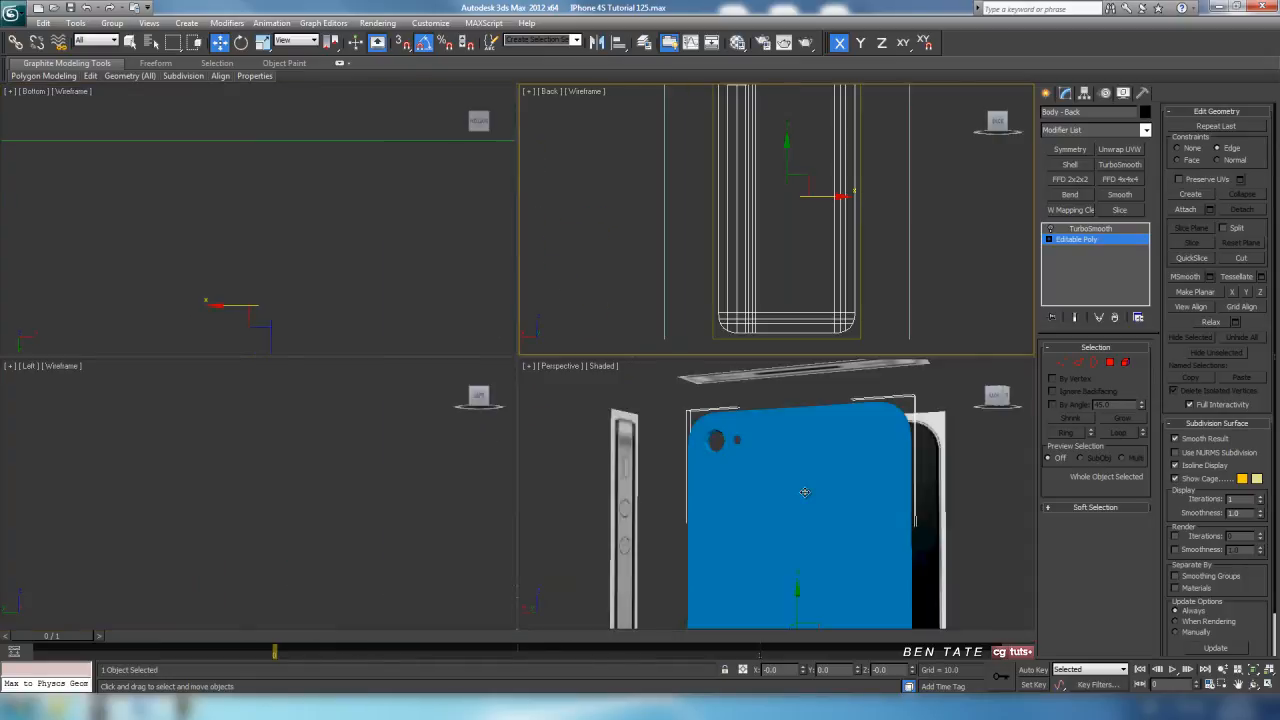
click(777, 506)
key(alt+w)
alt+middle_drag(818, 476, 824, 468)
click(1070, 230)
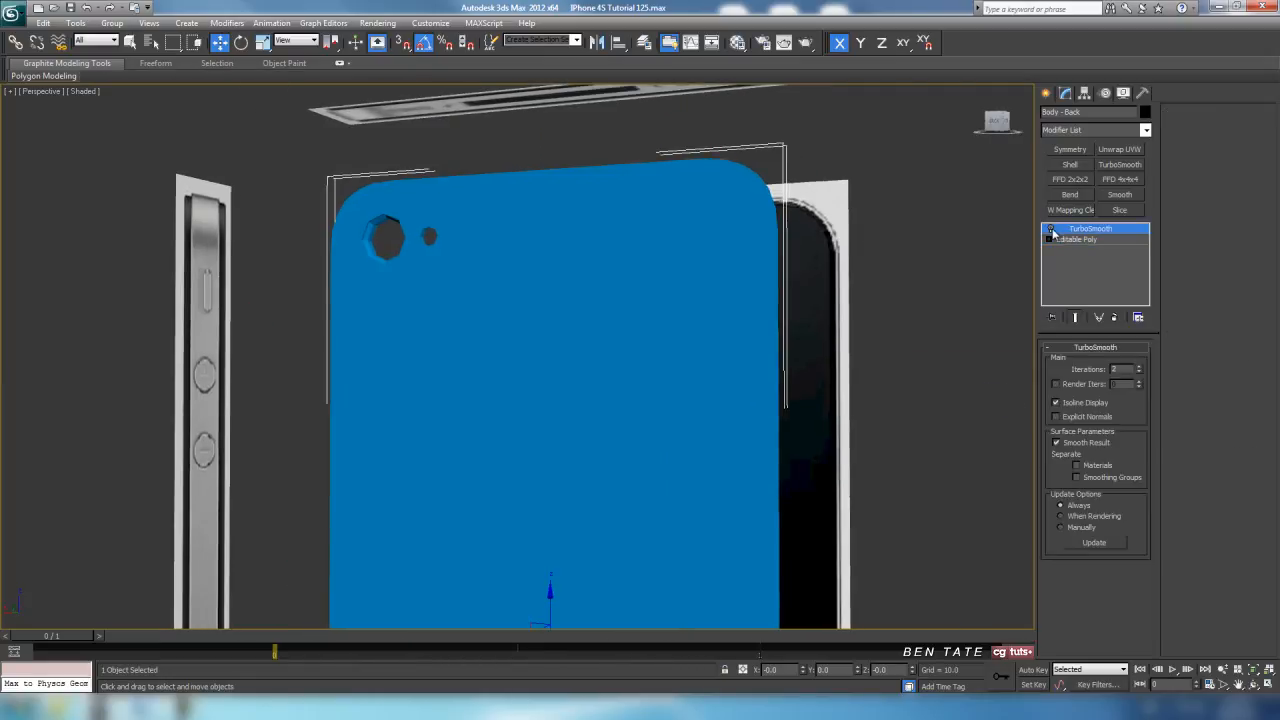
alt+middle_drag(660, 343, 737, 383)
scroll(700, 406, down, 3)
middle_drag(642, 458, 649, 351)
mouse_move(630, 495)
middle_down()
mouse_move(634, 389)
mouse_move(638, 510)
middle_up()
scroll(628, 437, up, 3)
middle_drag(628, 437, 649, 414)
scroll(649, 435, down, 3)
scroll(630, 406, up, 3)
Show the panel in the maximized back view, shaded with edged faces, and turn off the TurboSmooth effect.
key(alt+w)
right_click(879, 266)
key(alt+w)
middle_drag(827, 308, 776, 334)
scroll(790, 335, down, 2)
scroll(776, 334, up, 1)
scroll(785, 325, up, 2)
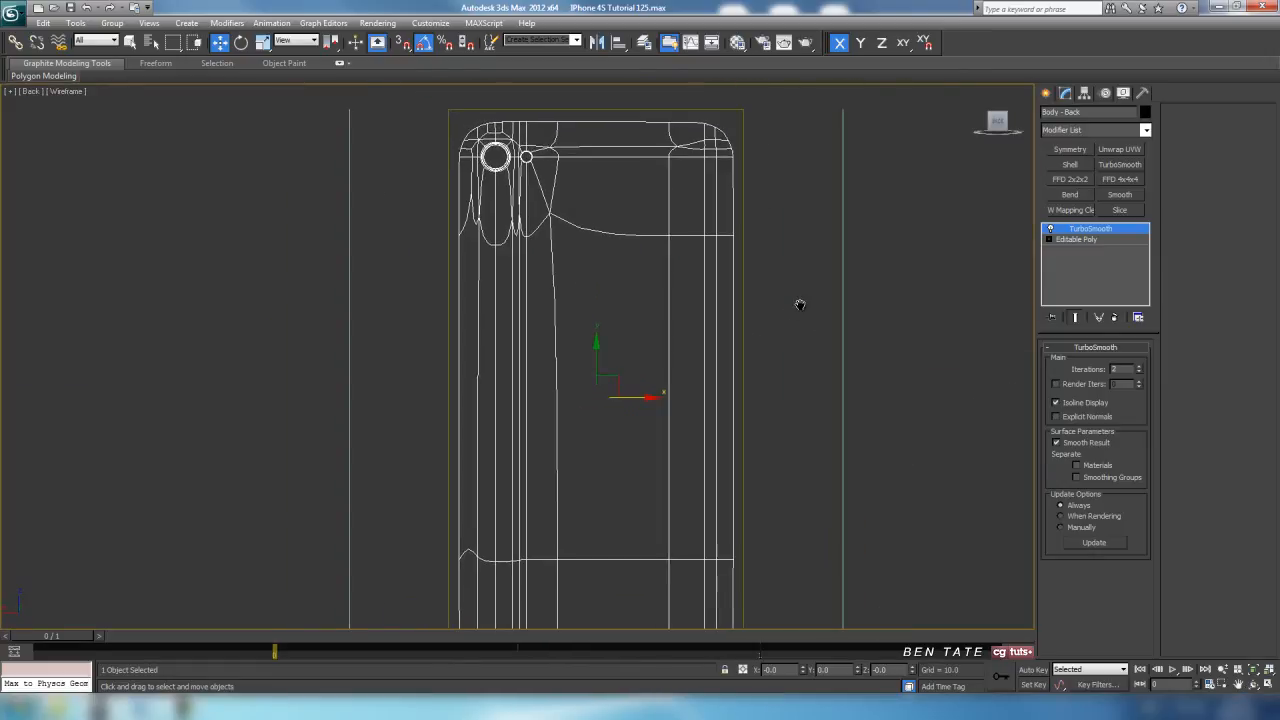
key(F3)
mouse_move(779, 266)
middle_down()
mouse_move(783, 292)
mouse_move(781, 269)
middle_up()
key(F4)
middle_drag(792, 325, 798, 319)
click(1050, 228)
middle_drag(897, 294, 783, 274)
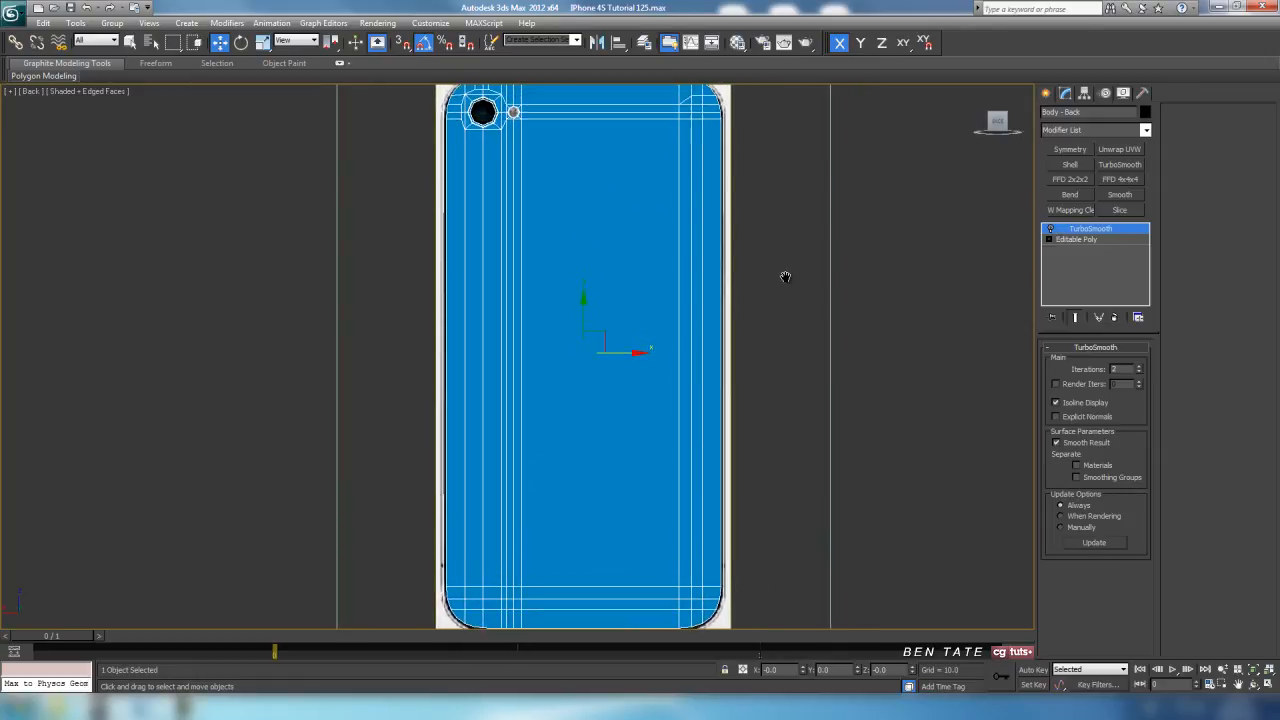
Connect the ring of long vertical edges across the back panel with 5 segments, pinch 0 and slide 0.
click(1085, 239)
click(1084, 363)
drag(733, 355, 740, 358)
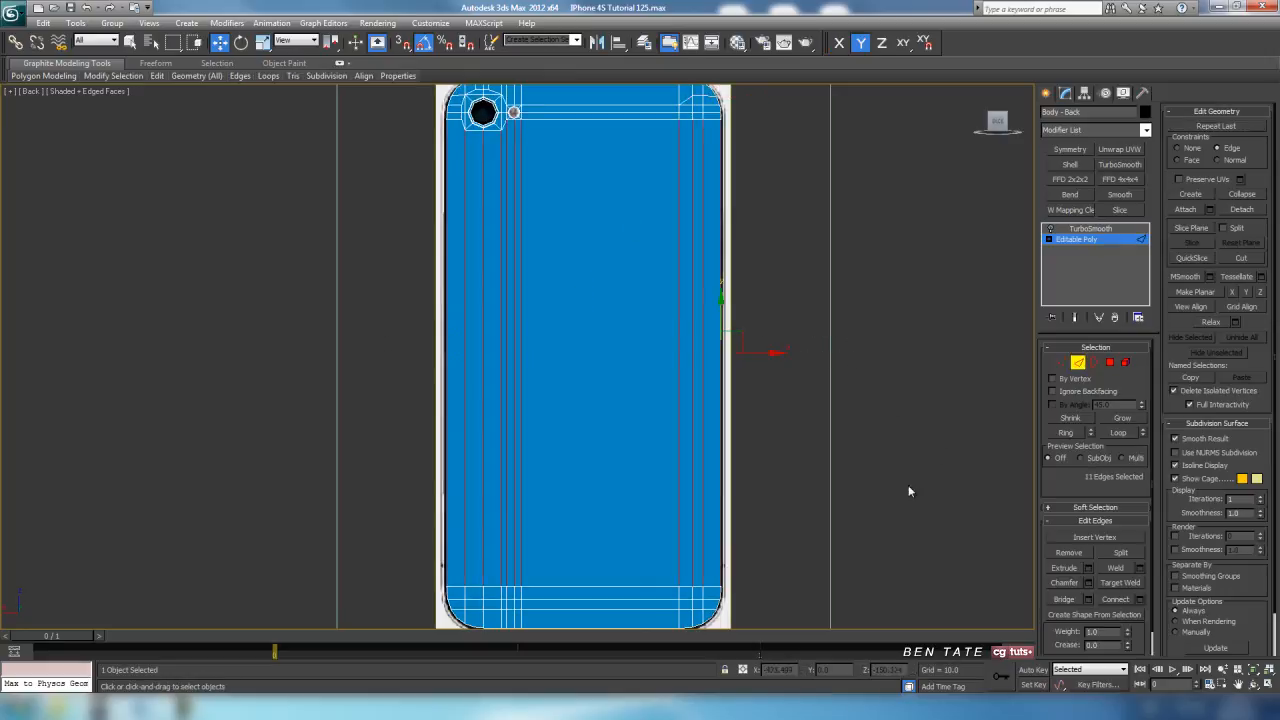
click(1141, 599)
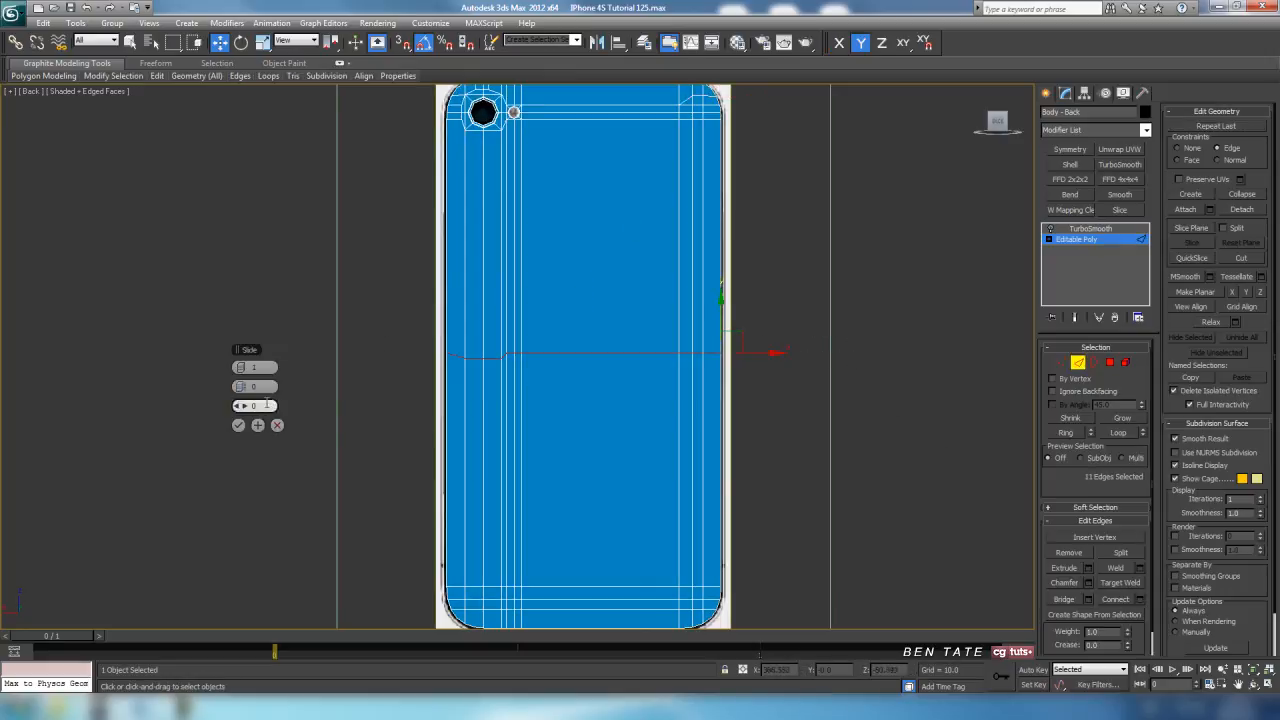
click(246, 368)
click(246, 368)
click(246, 368)
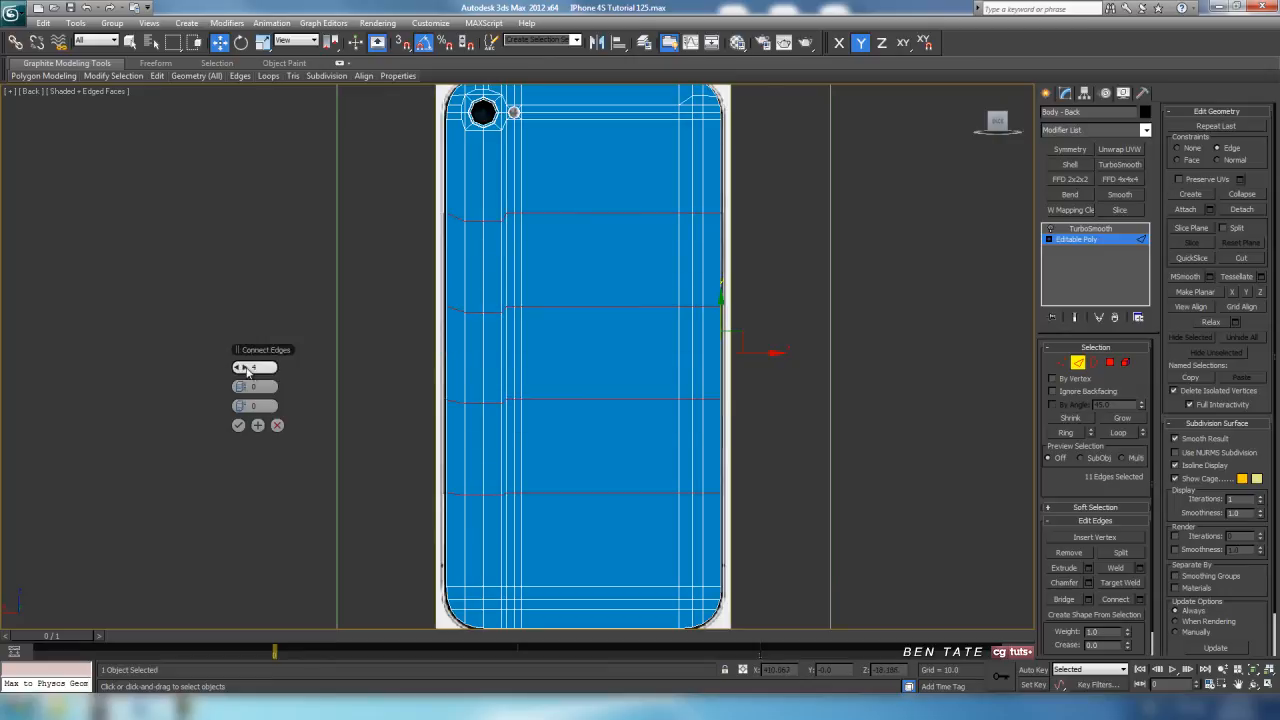
click(246, 368)
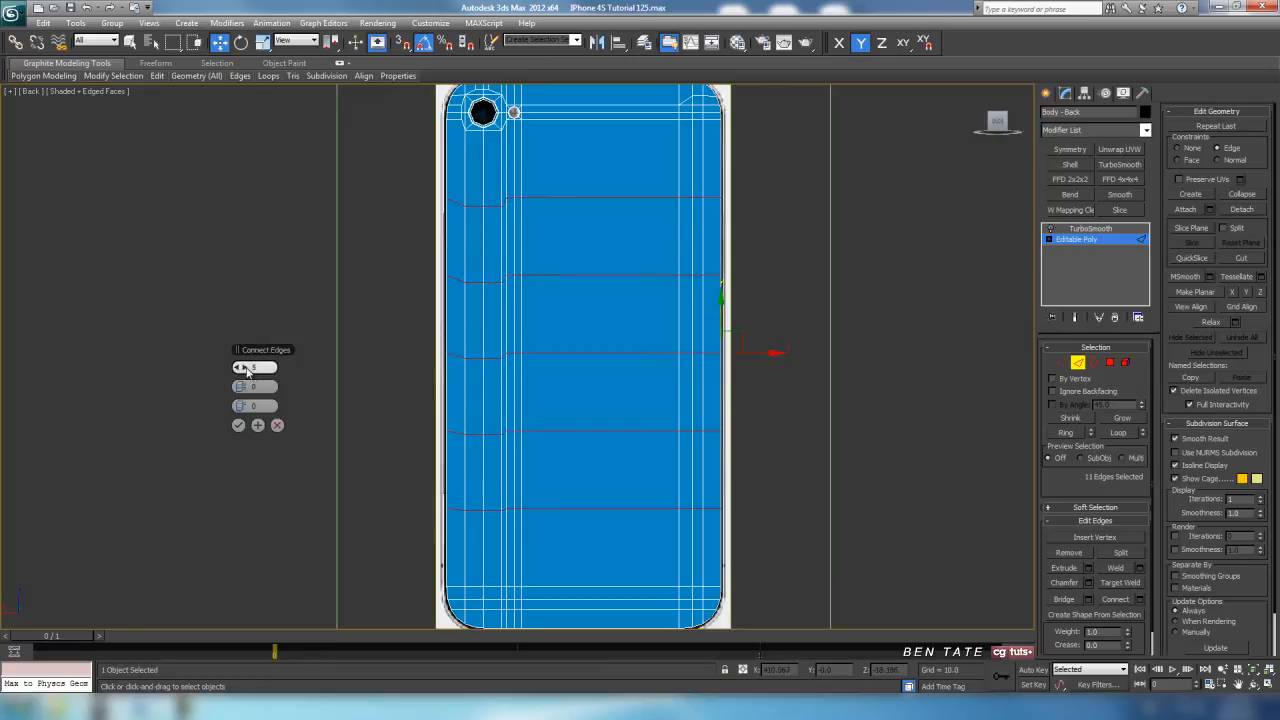
click(239, 426)
Make the upper three new horizontal edge loops planar in Y, one loop at a time.
click(620, 197)
key(alt+l)
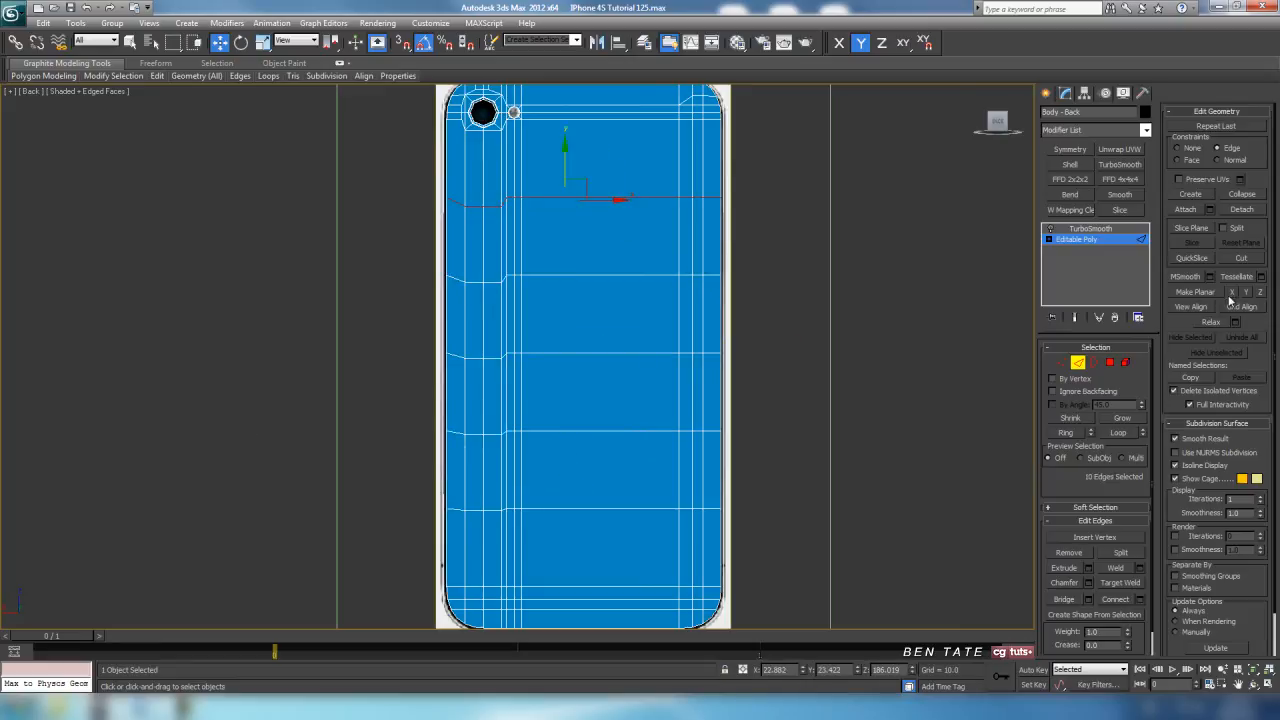
click(1246, 294)
click(611, 276)
key(alt+l)
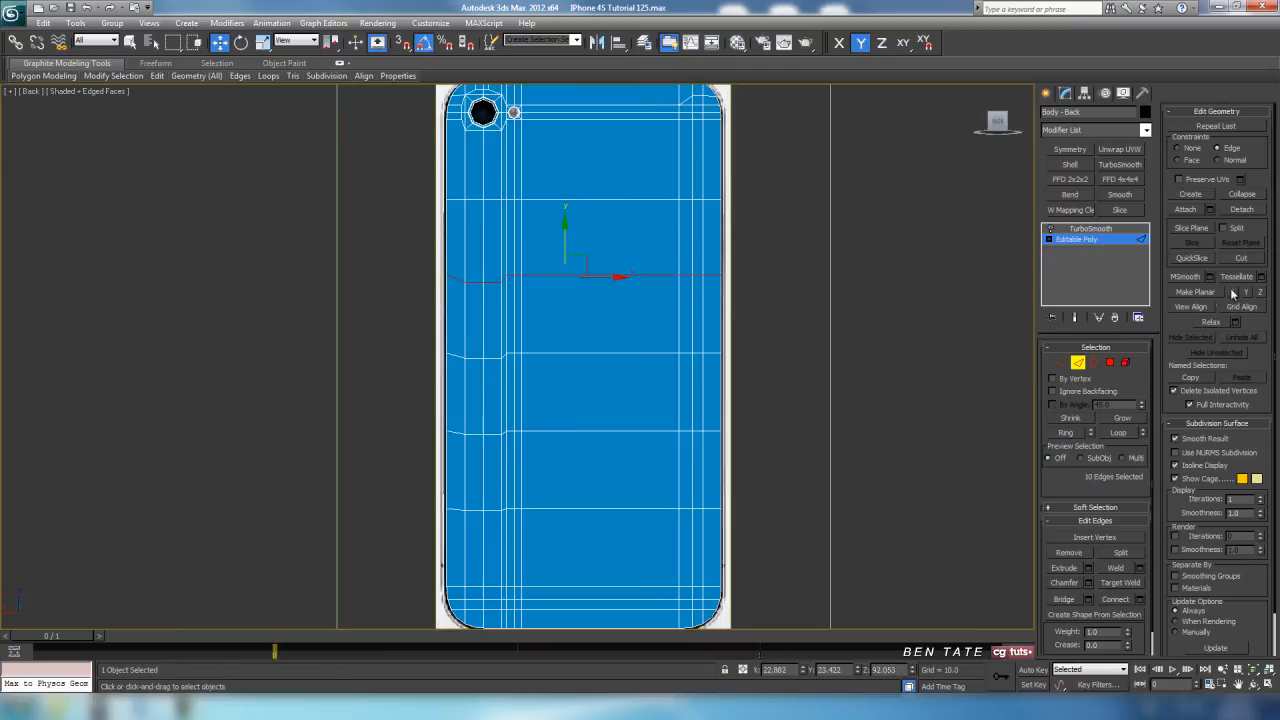
click(1246, 294)
click(580, 354)
key(alt+l)
click(1246, 294)
Make the lower two new horizontal edge loops planar in Y and finish edge editing.
click(620, 432)
key(alt+l)
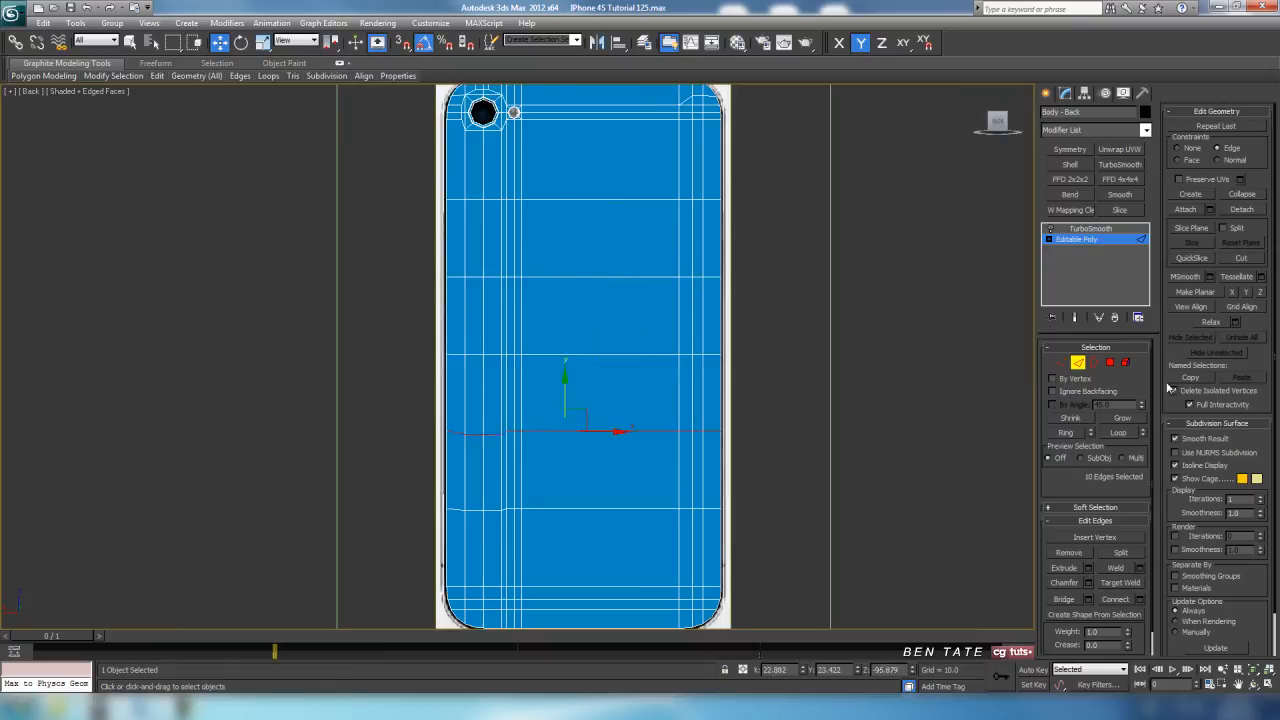
click(1246, 292)
click(588, 510)
key(alt+l)
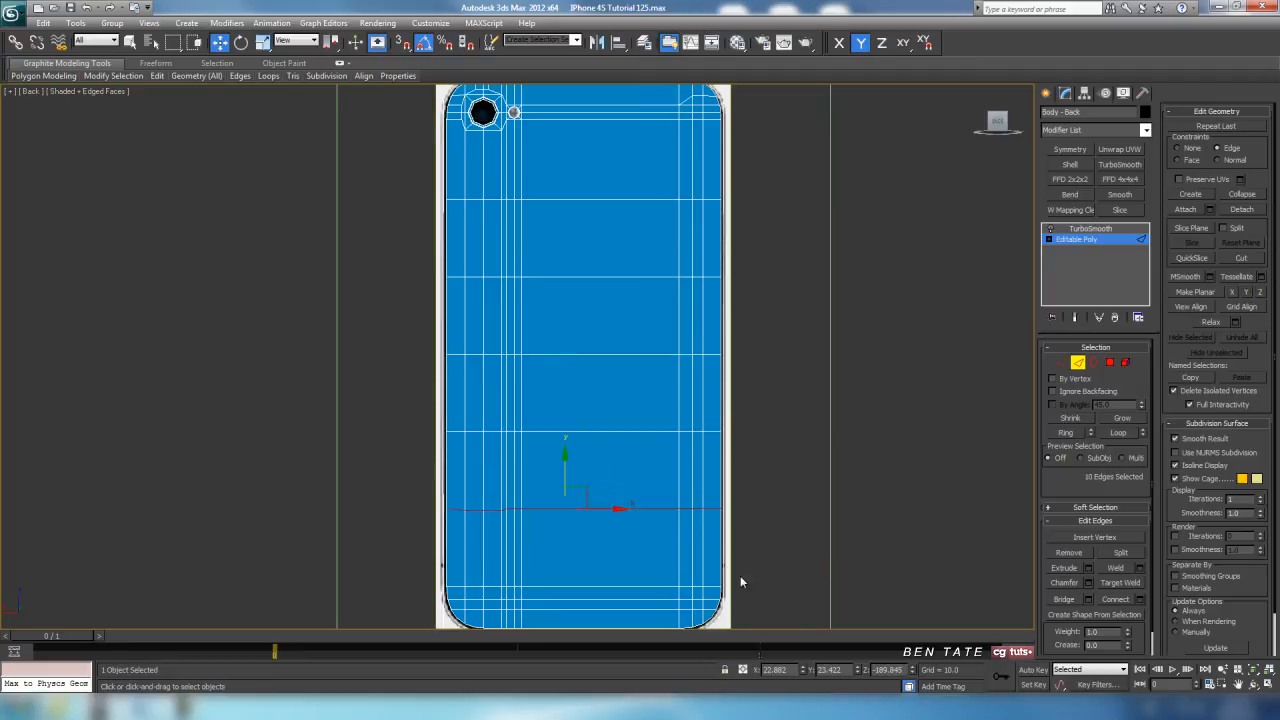
click(1247, 292)
middle_drag(863, 406, 863, 415)
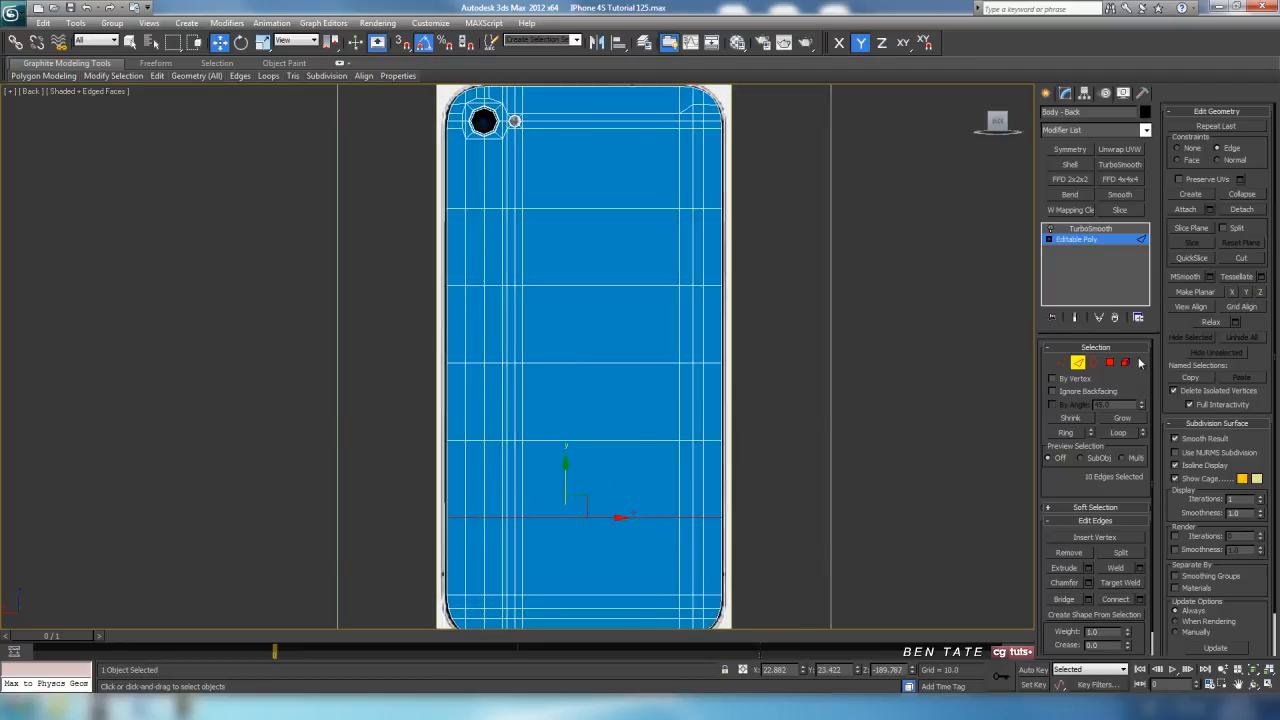
click(1078, 363)
Create one independent copy of the back panel beside the original along X, named Back Glass.
scroll(700, 385, down, 3)
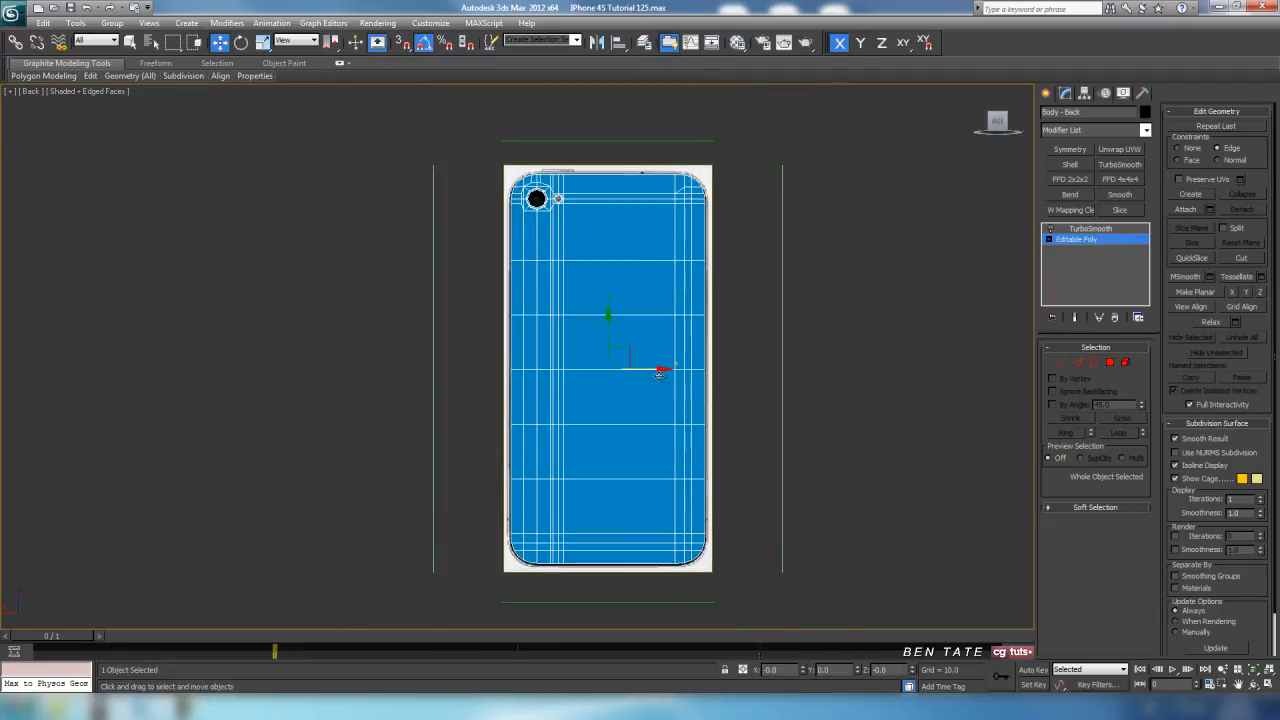
shift+drag(655, 370, 327, 370)
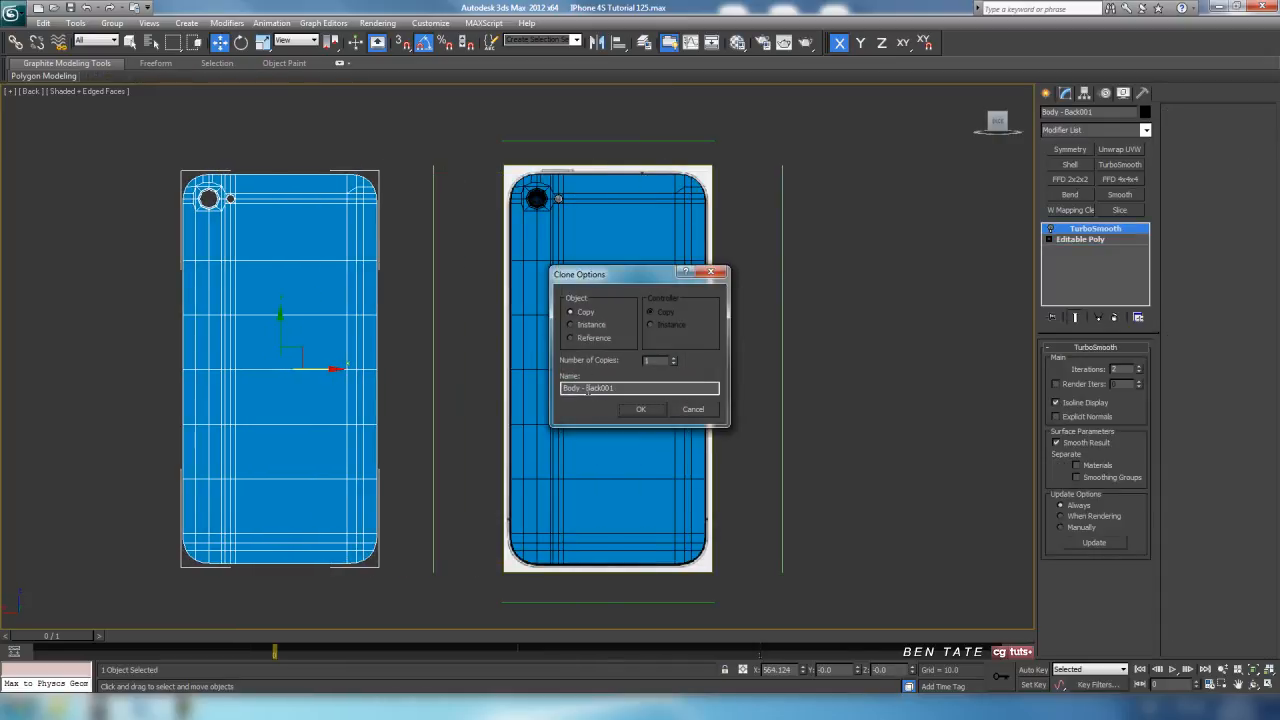
key(BackSpace)
click(641, 410)
Hide the original Body - Back panel and move the Back Glass copy to X 0.
scroll(688, 394, up, 1)
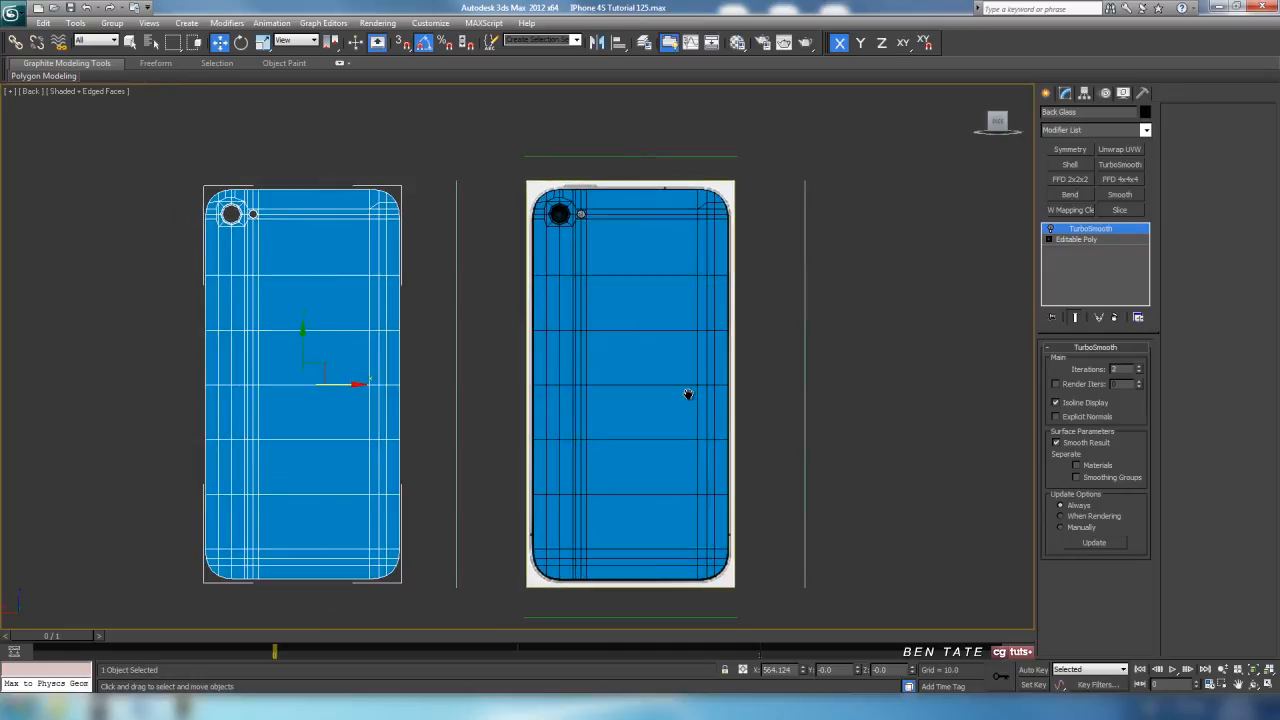
middle_drag(656, 406, 664, 406)
click(664, 406)
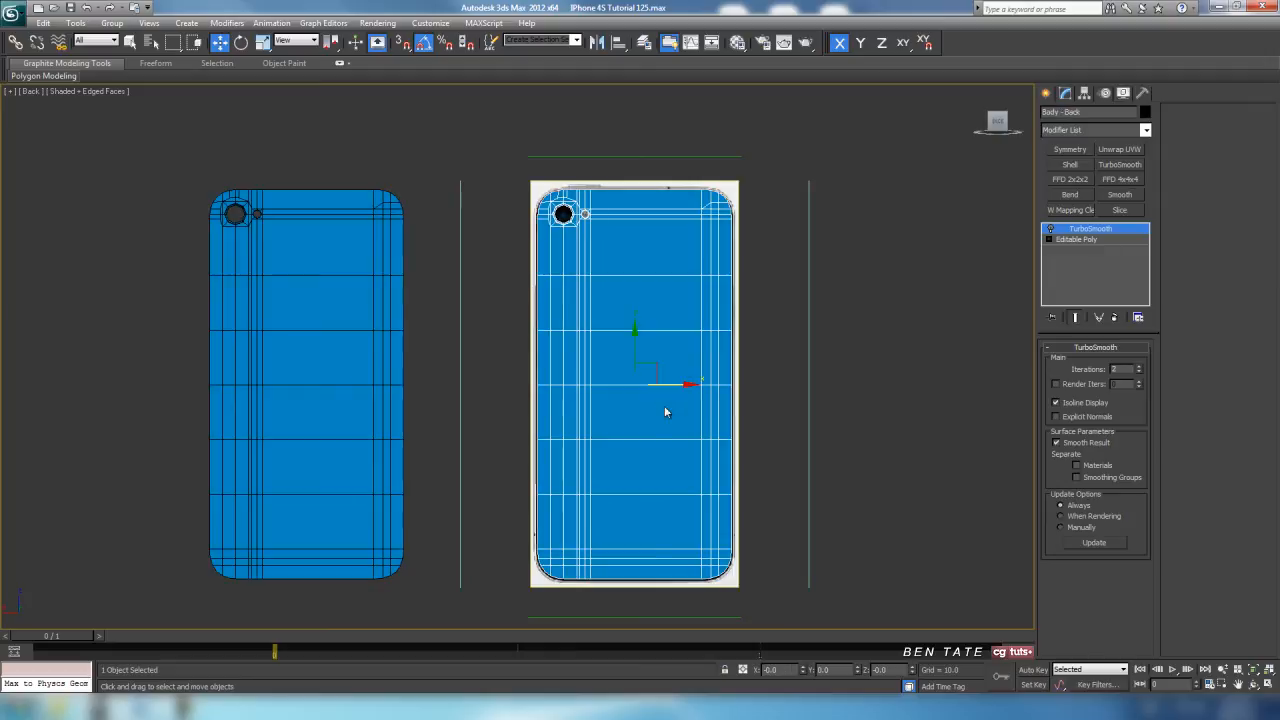
right_click(664, 406)
click(690, 378)
click(375, 341)
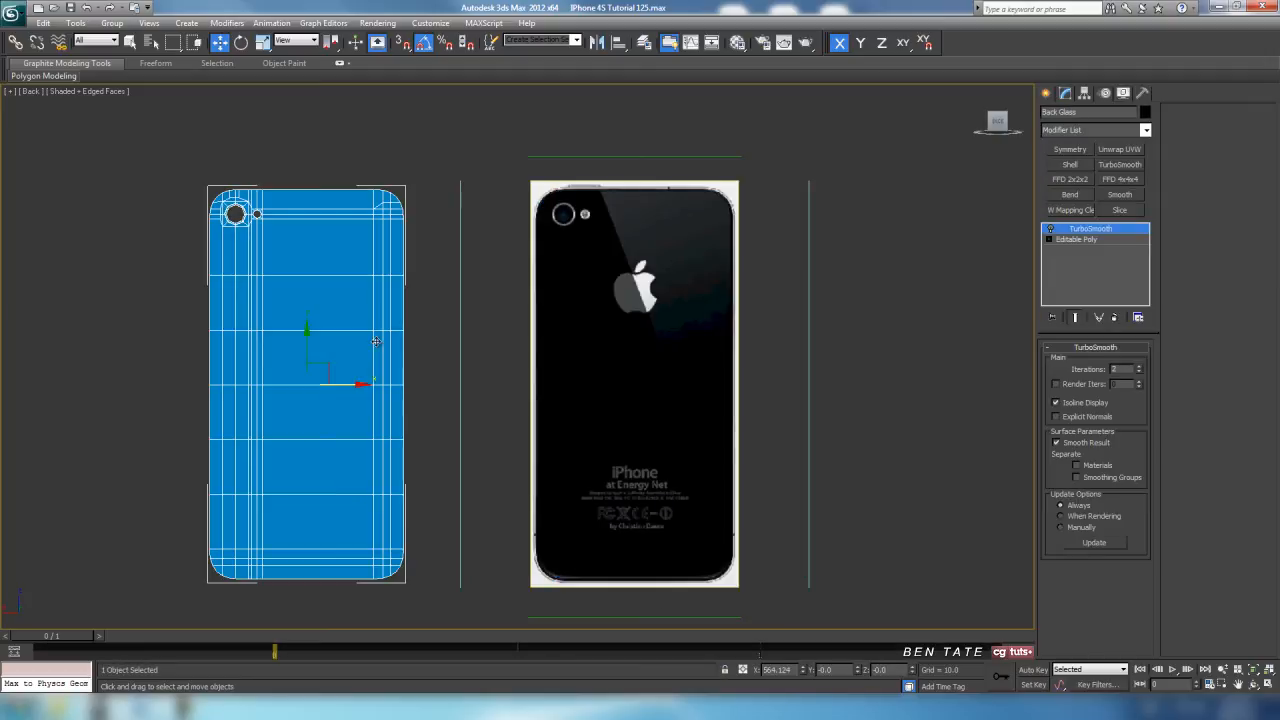
right_click(804, 672)
Delete the polygons surrounding the small flash opening on Back Glass, clearing the square area up to the grid edges.
middle_drag(836, 432, 704, 455)
middle_drag(700, 399, 746, 354)
scroll(746, 350, up, 5)
scroll(621, 470, up, 3)
scroll(610, 405, up, 4)
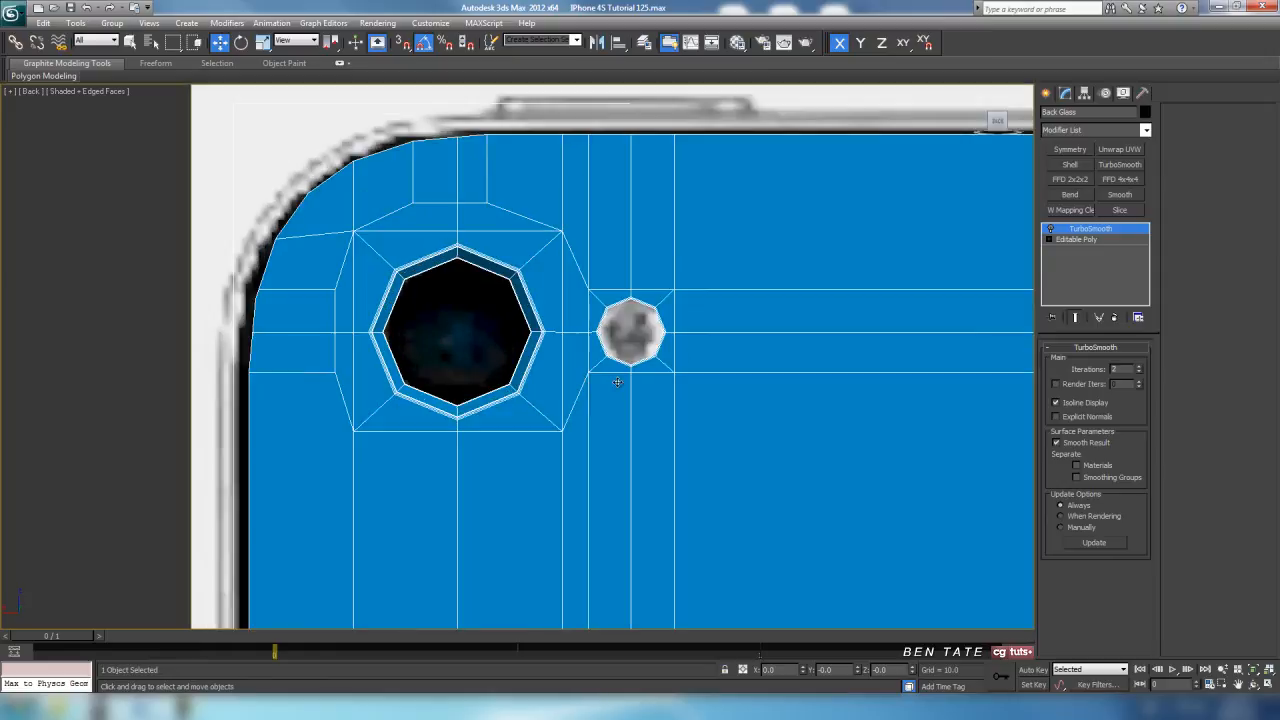
scroll(626, 368, down, 2)
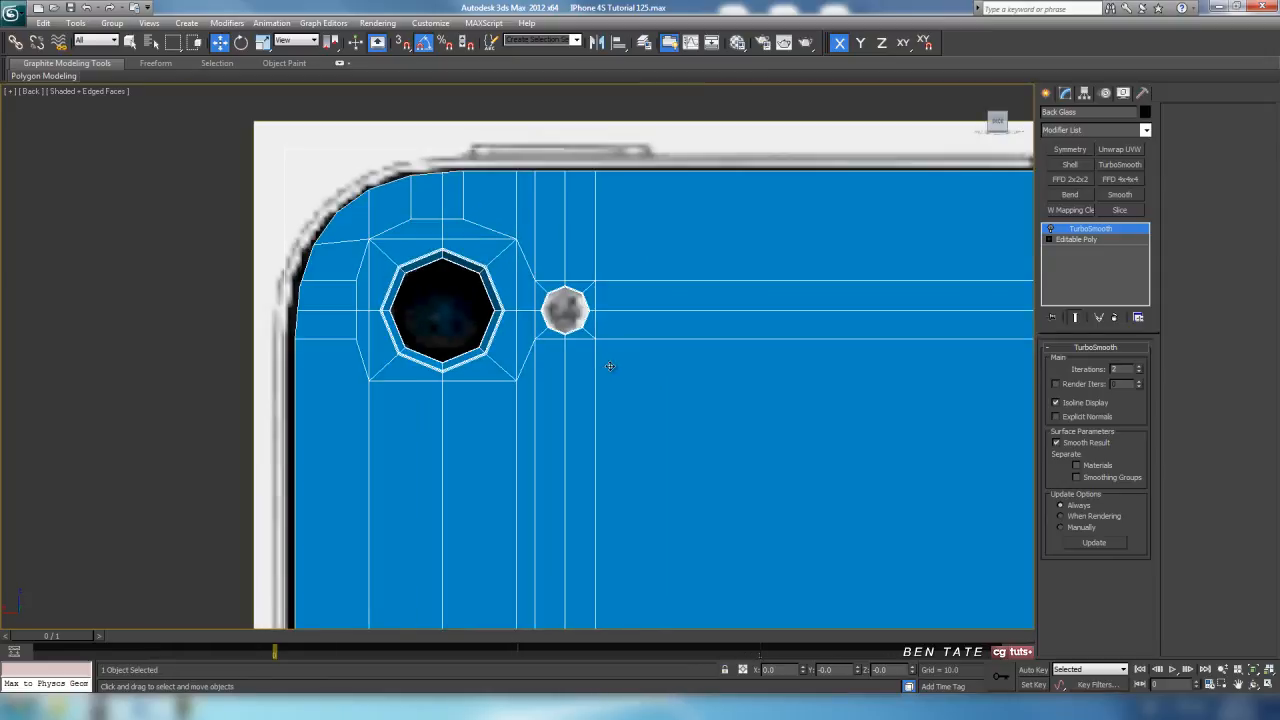
middle_drag(604, 410, 611, 449)
scroll(621, 449, up, 4)
scroll(683, 467, up, 2)
middle_drag(683, 466, 636, 451)
click(1070, 238)
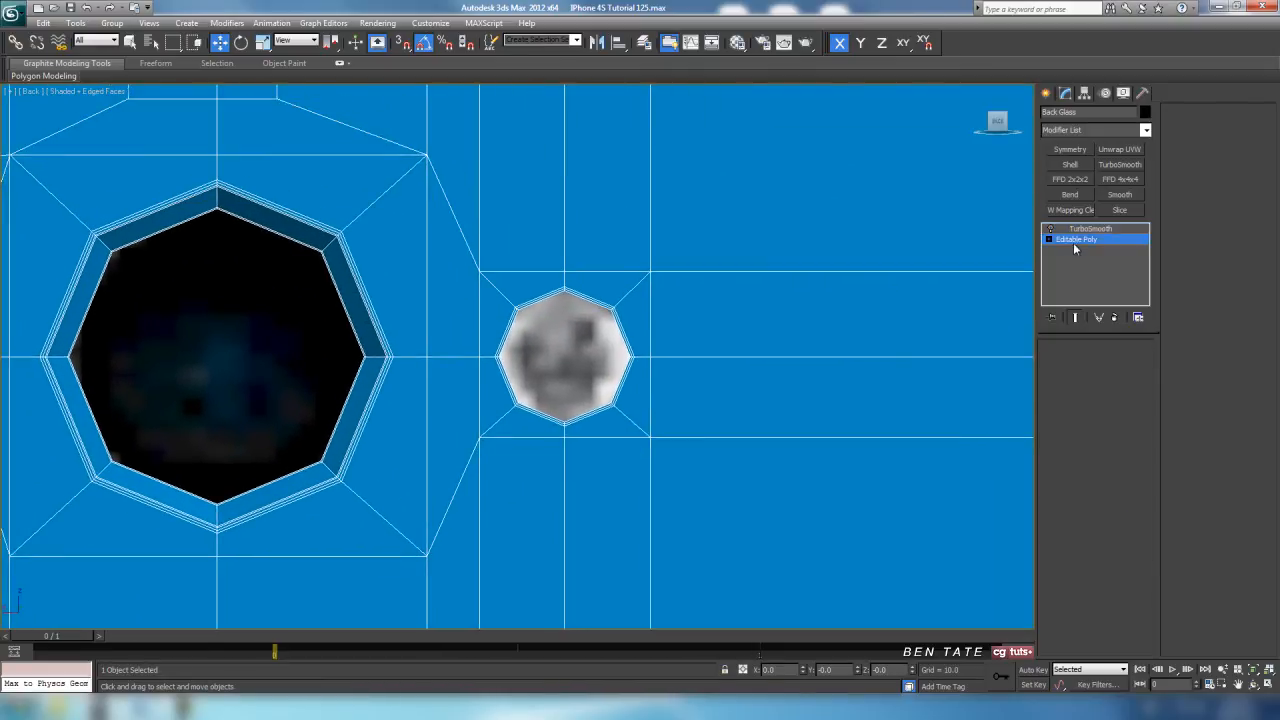
click(1110, 362)
key(q)
click(494, 281)
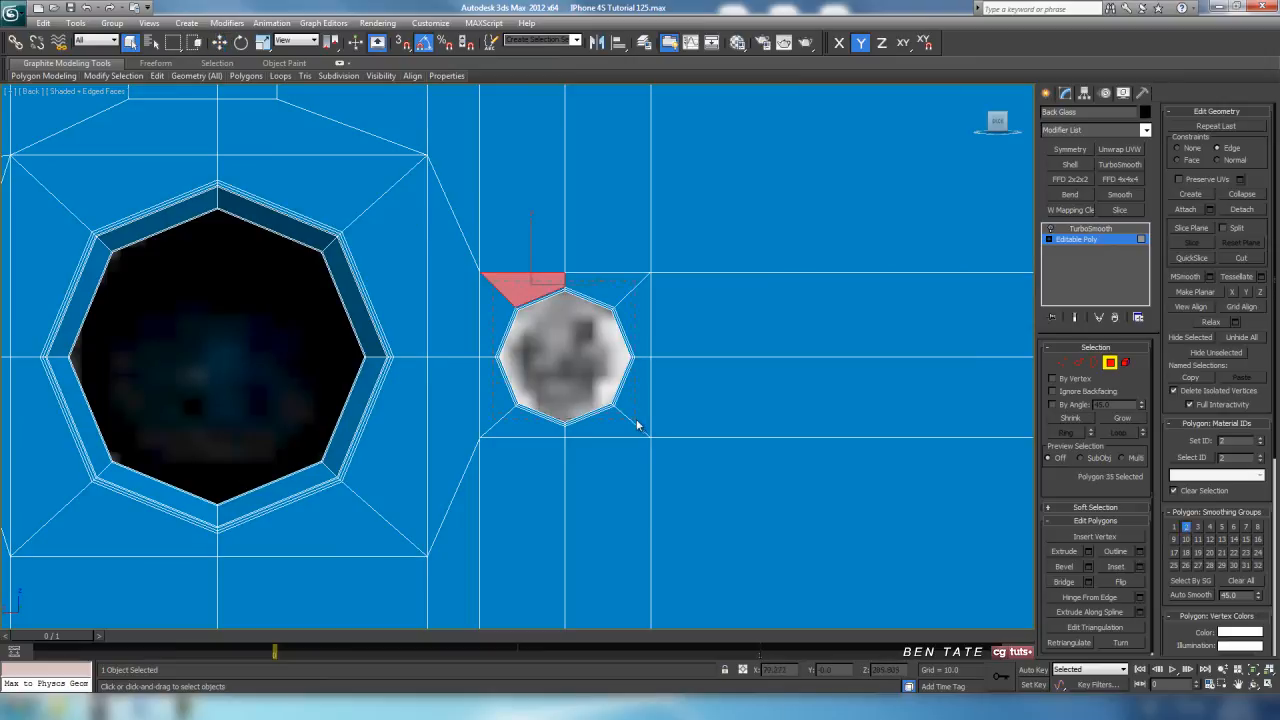
drag(640, 433, 646, 441)
key(Delete)
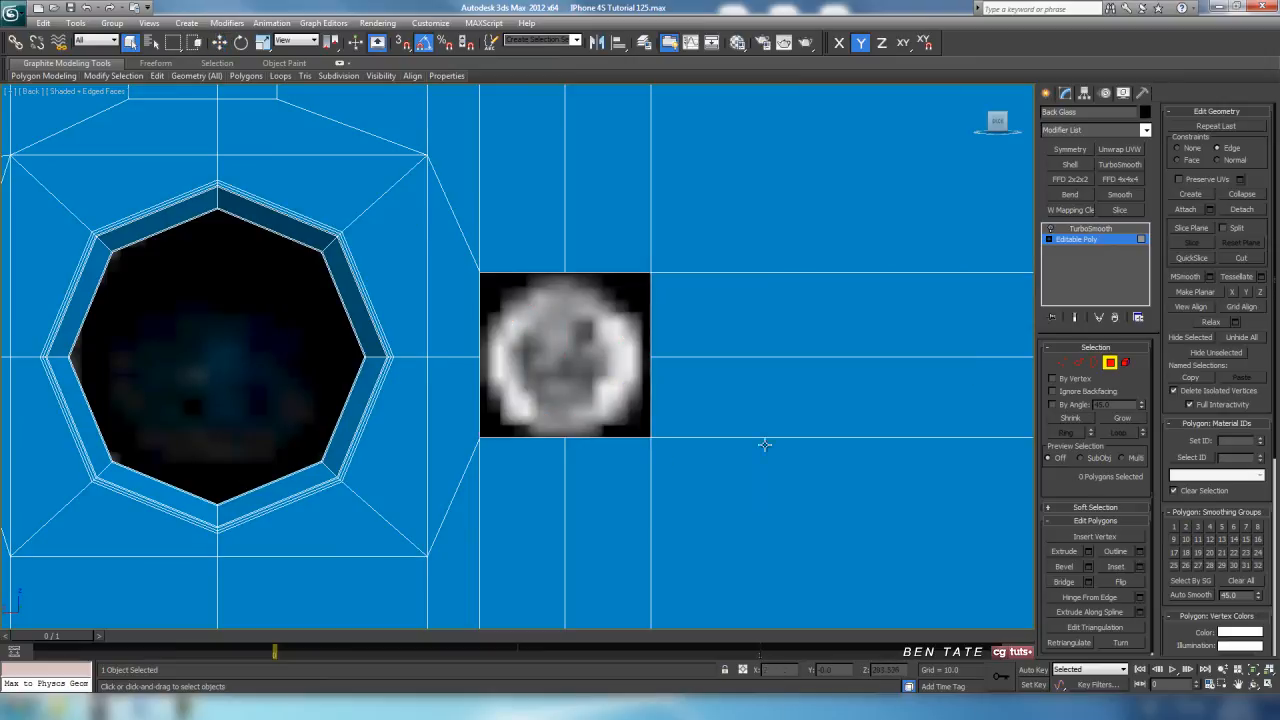
Cap the square flash gap and divide the new face with a vertical connection and a horizontal cut through its middle.
click(1093, 363)
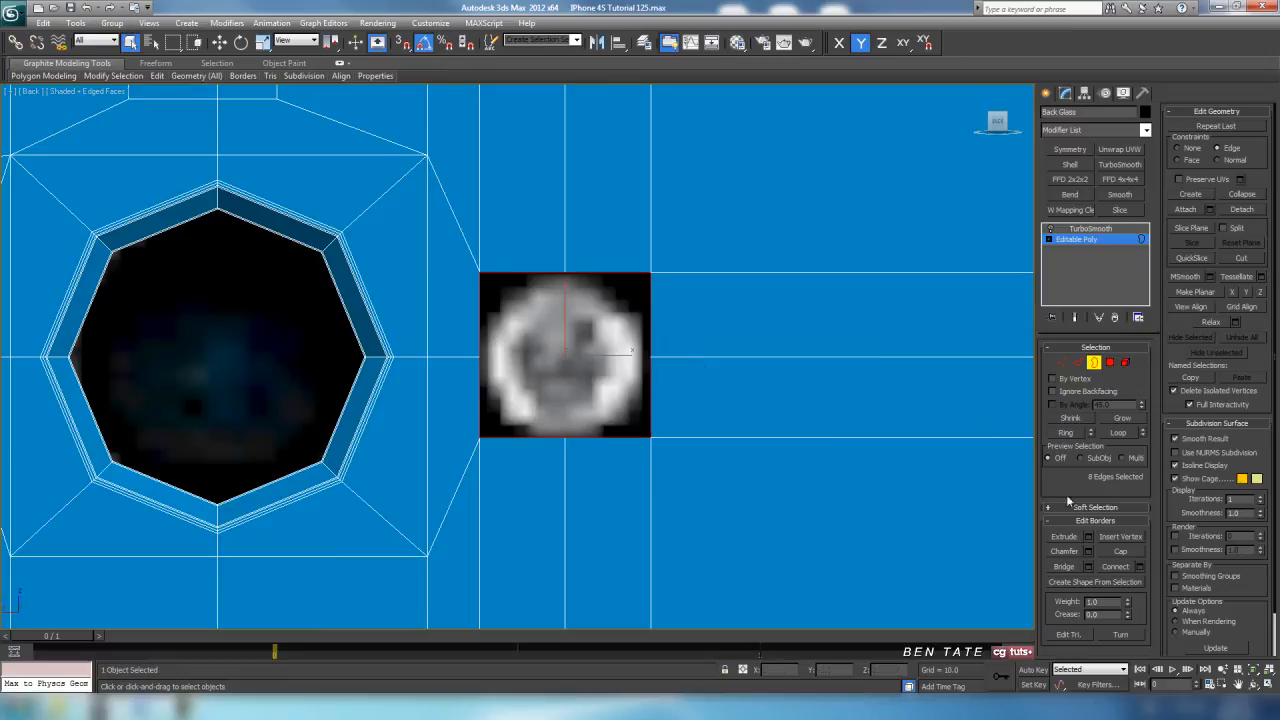
click(1115, 553)
click(1061, 363)
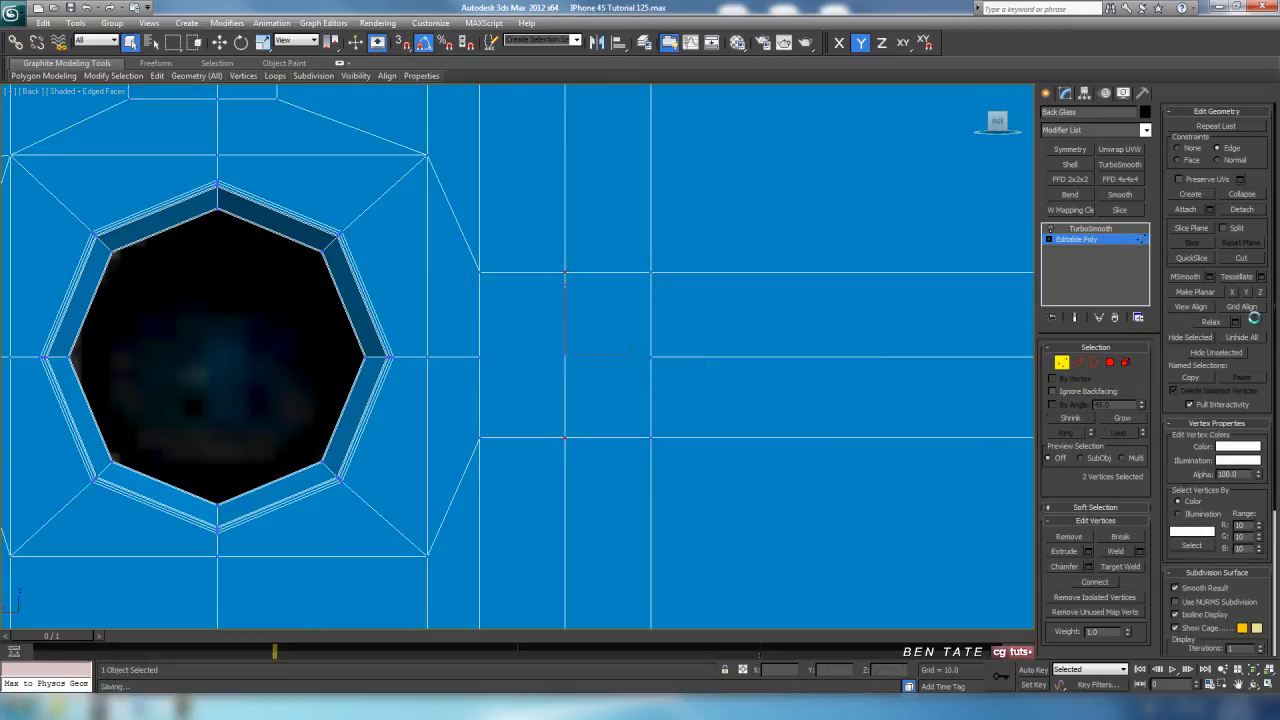
click(1248, 260)
click(481, 356)
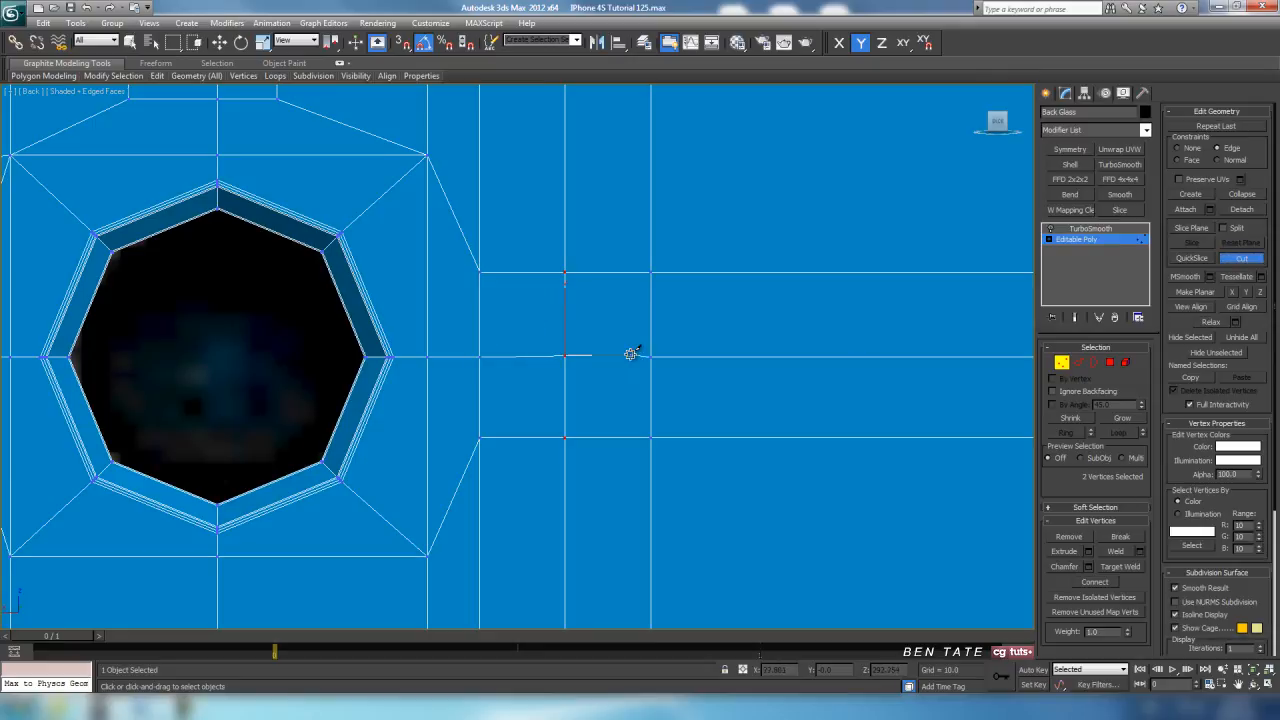
middle_drag(761, 398, 738, 404)
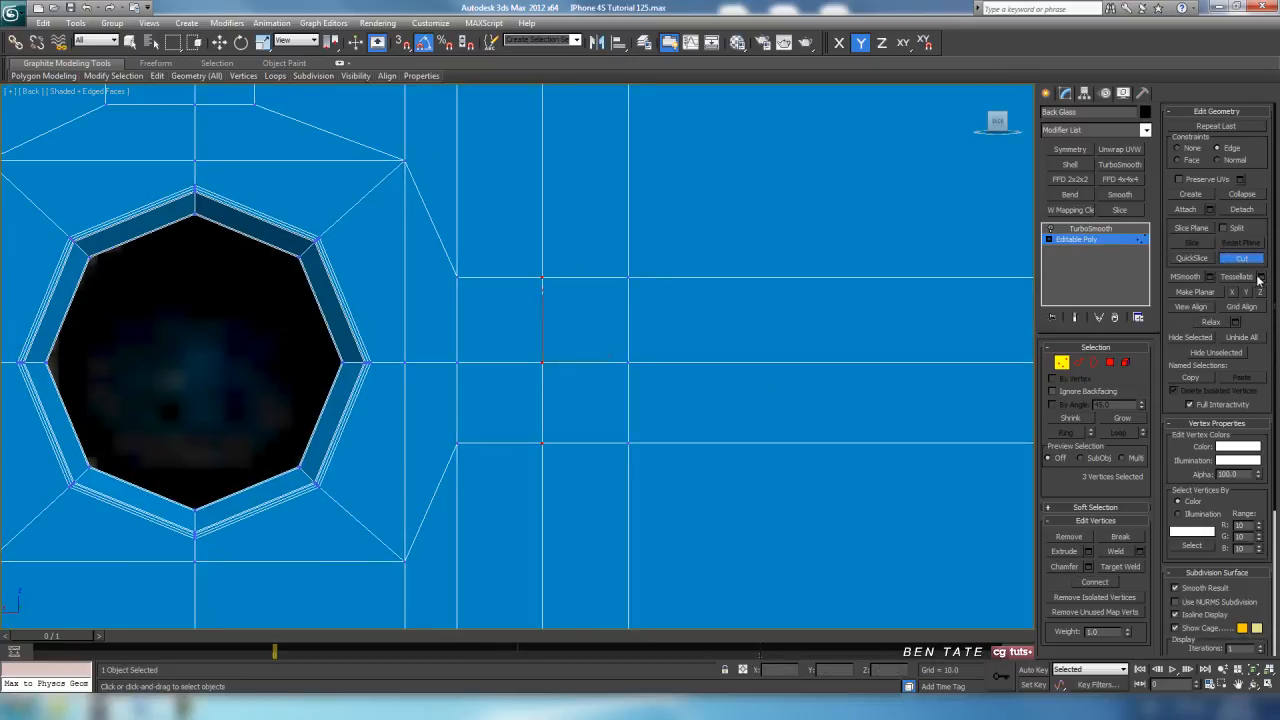
click(1250, 260)
Remove the two vertical edge loops through the filled flash area, including their vertices, along the panel's full height.
scroll(729, 378, down, 6)
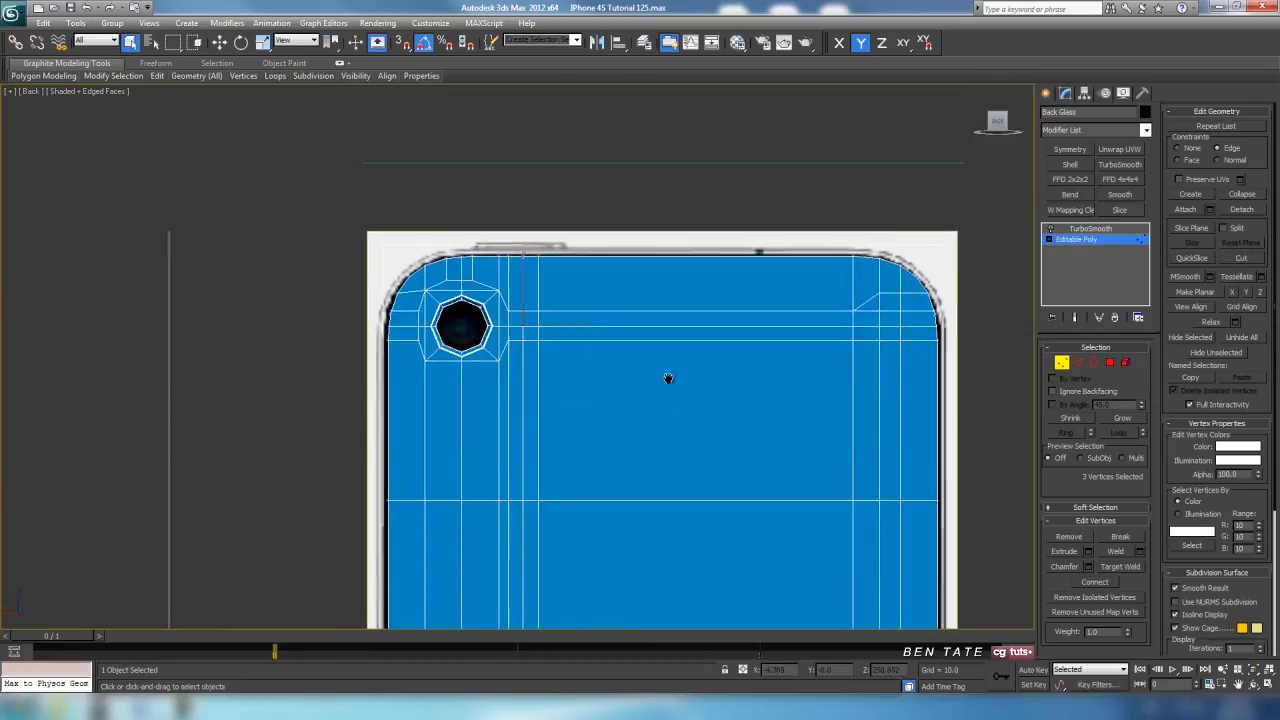
middle_drag(601, 397, 600, 334)
scroll(560, 374, up, 4)
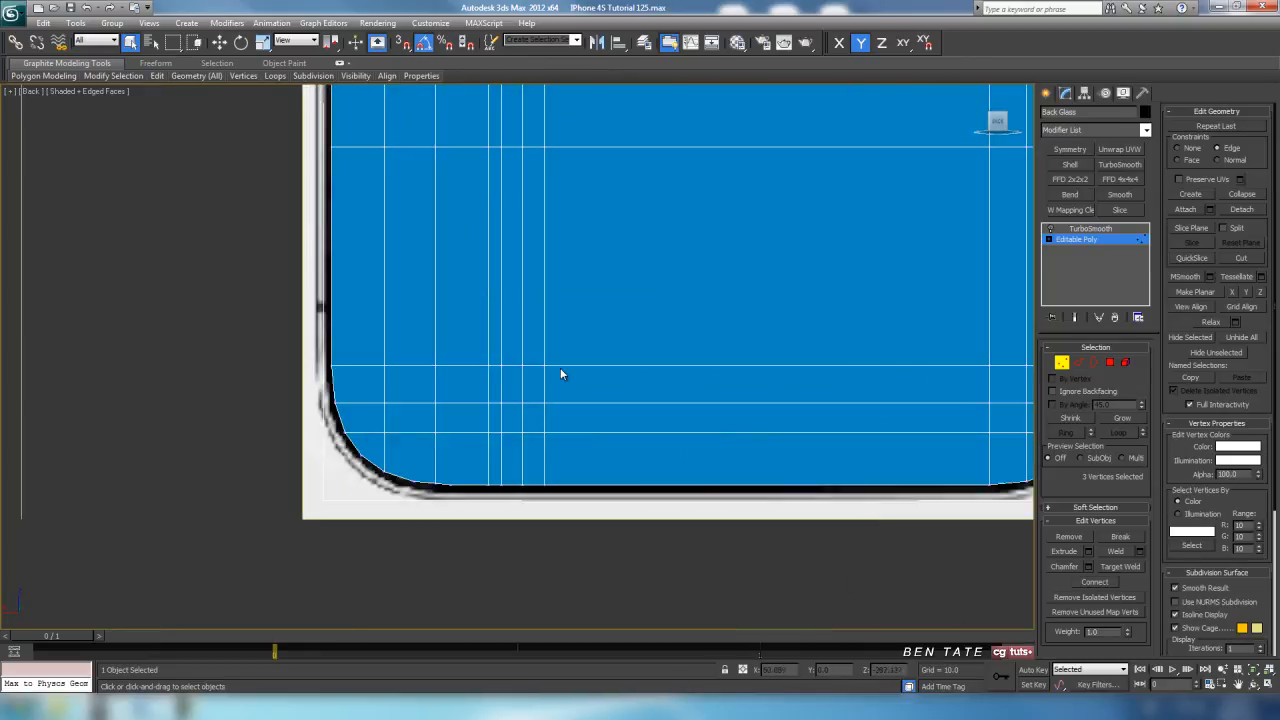
click(1078, 362)
drag(572, 343, 574, 345)
click(1122, 434)
middle_drag(731, 494, 757, 577)
middle_drag(680, 484, 701, 541)
scroll(668, 288, down, 5)
middle_drag(661, 458, 687, 461)
key(ctrl+BackSpace)
Examine the remaining edge layout from the camera opening to the panel's lower end, then leave edge editing.
middle_drag(597, 392, 615, 424)
scroll(618, 425, up, 2)
middle_drag(694, 452, 728, 364)
middle_drag(794, 436, 772, 404)
scroll(770, 400, down, 3)
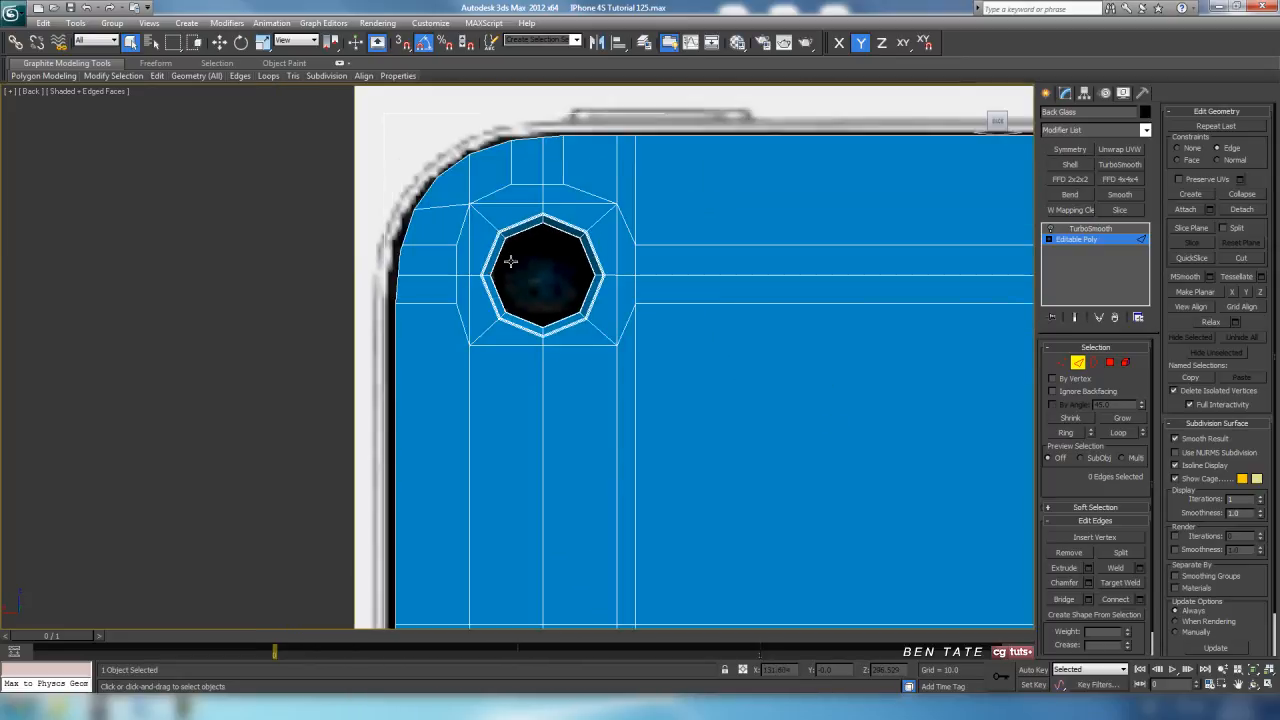
scroll(775, 538, down, 3)
middle_drag(800, 592, 723, 420)
scroll(721, 470, down, 3)
middle_drag(720, 506, 708, 275)
mouse_move(626, 422)
middle_down()
mouse_move(635, 315)
mouse_move(644, 536)
middle_up()
mouse_move(666, 200)
middle_down()
mouse_move(668, 380)
mouse_move(651, 440)
middle_up()
scroll(649, 338, up, 4)
scroll(697, 343, up, 2)
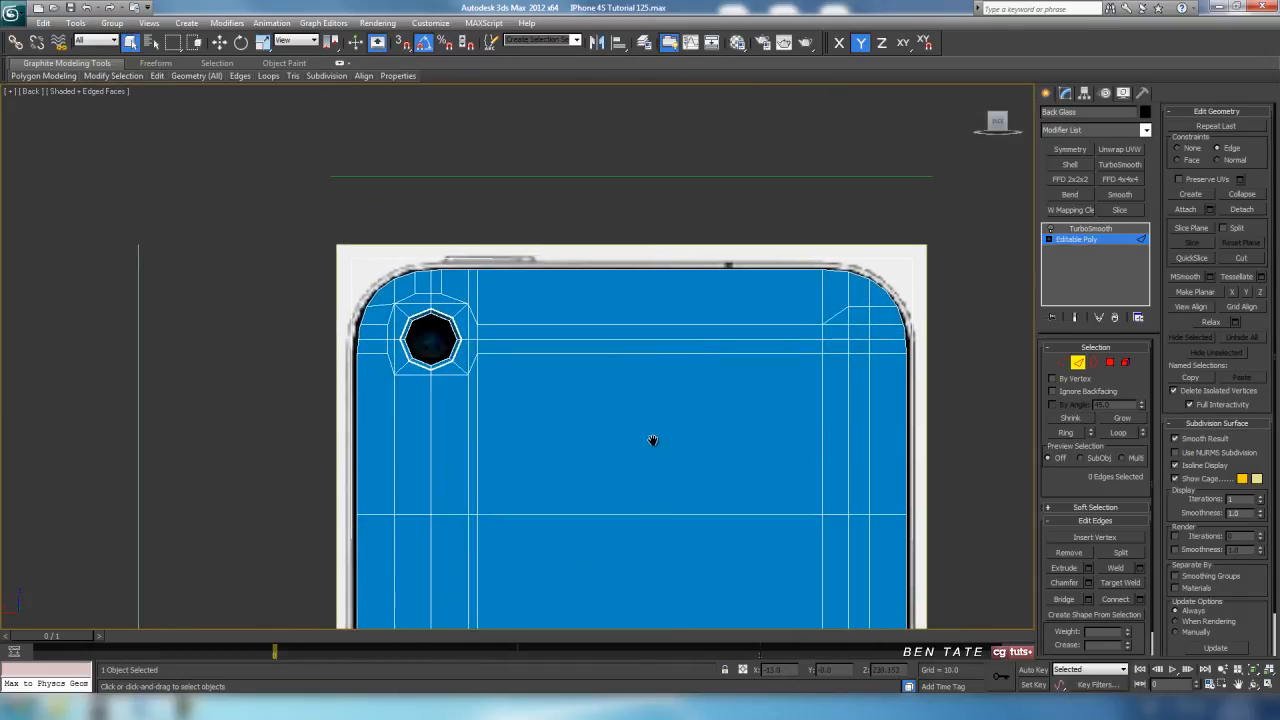
click(1078, 364)
Show the camera opening close up in the maximized perspective view with edged faces.
key(alt+w)
right_click(866, 489)
key(alt+w)
alt+middle_drag(576, 330, 614, 423)
scroll(578, 367, up, 5)
key(F4)
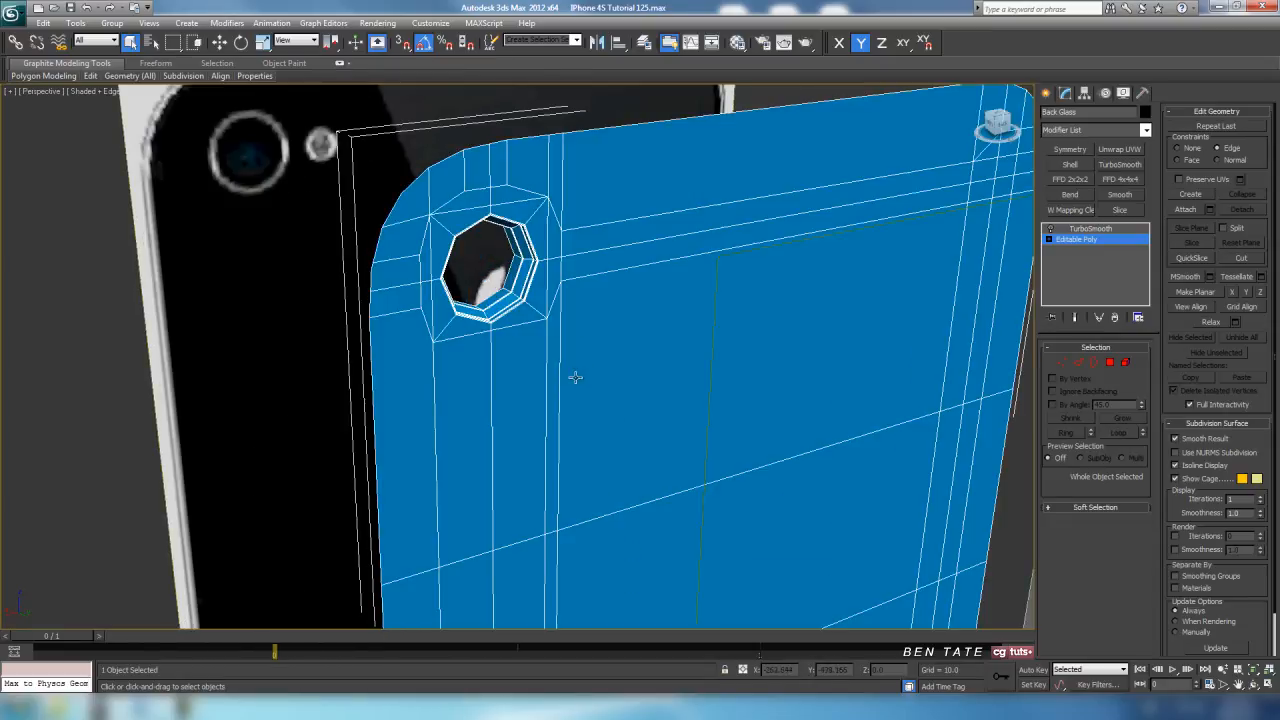
scroll(609, 400, down, 2)
scroll(604, 405, up, 6)
scroll(666, 421, up, 3)
scroll(660, 405, down, 4)
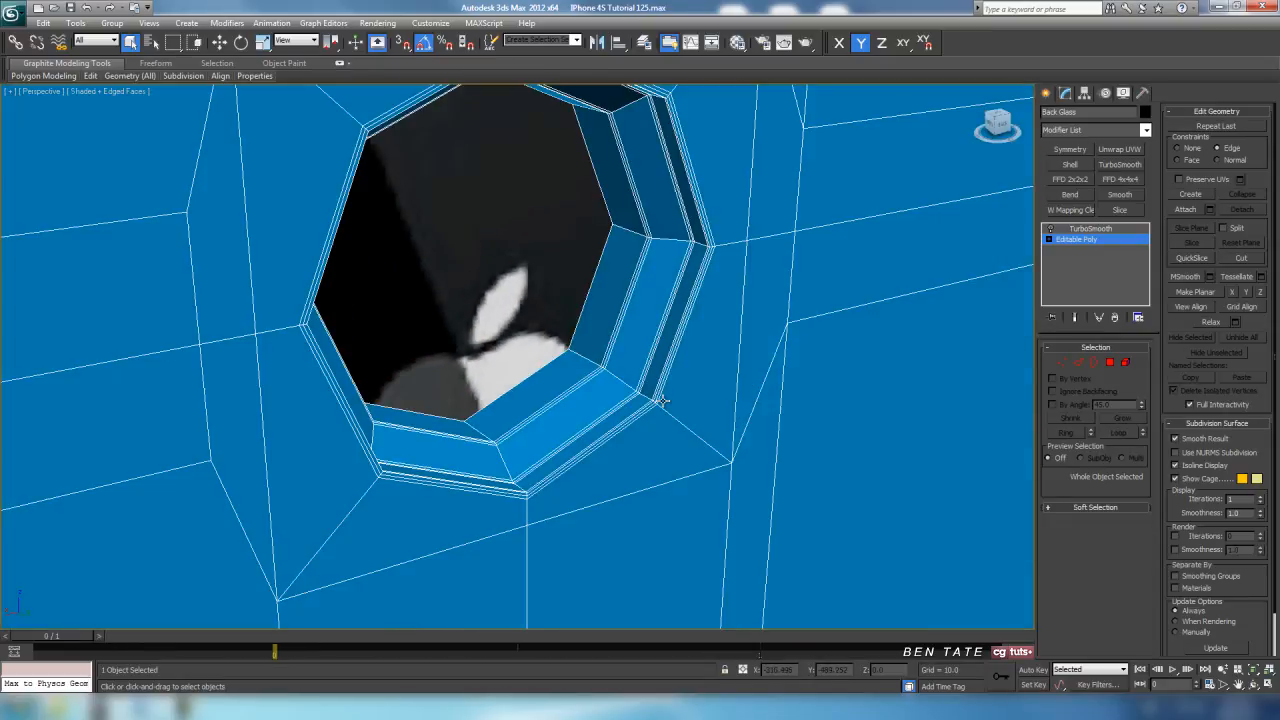
scroll(708, 377, up, 3)
alt+middle_drag(708, 377, 700, 390)
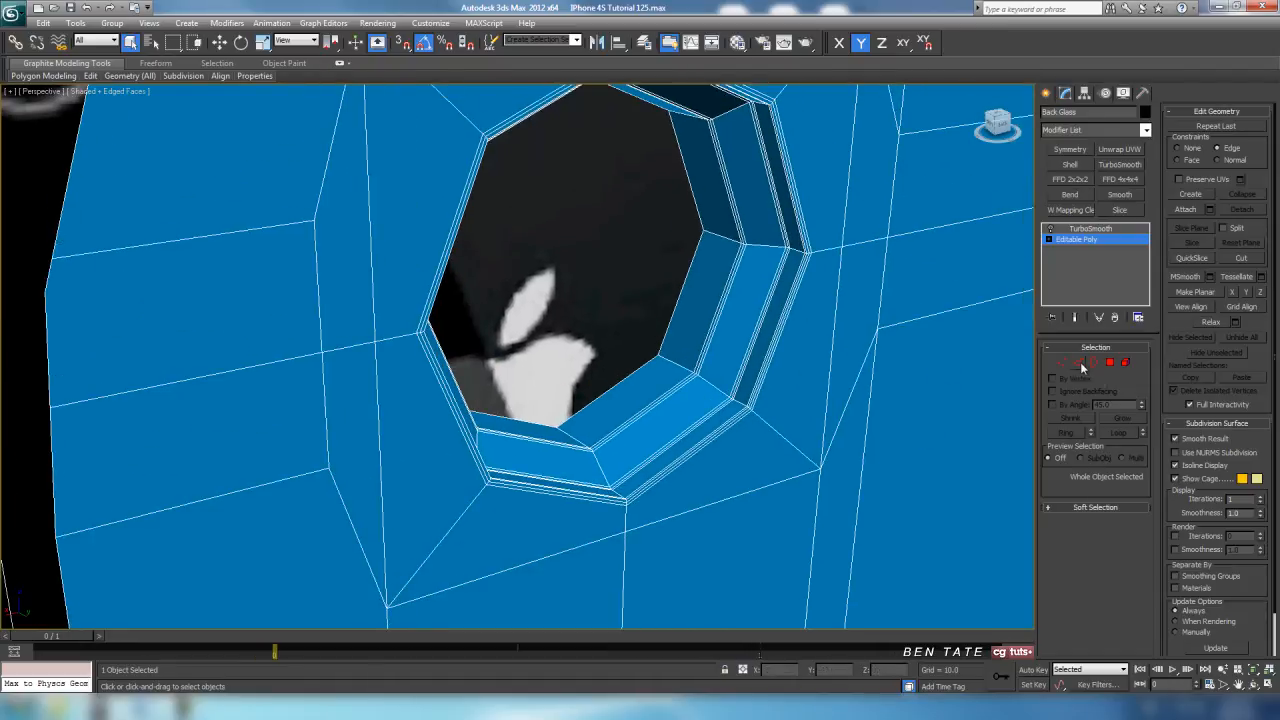
Delete the inner wall polygons around the camera opening, keeping only the outermost wall band and its rim.
click(1081, 362)
click(681, 366)
scroll(751, 403, up, 4)
scroll(763, 383, down, 2)
alt+middle_drag(700, 410, 760, 400)
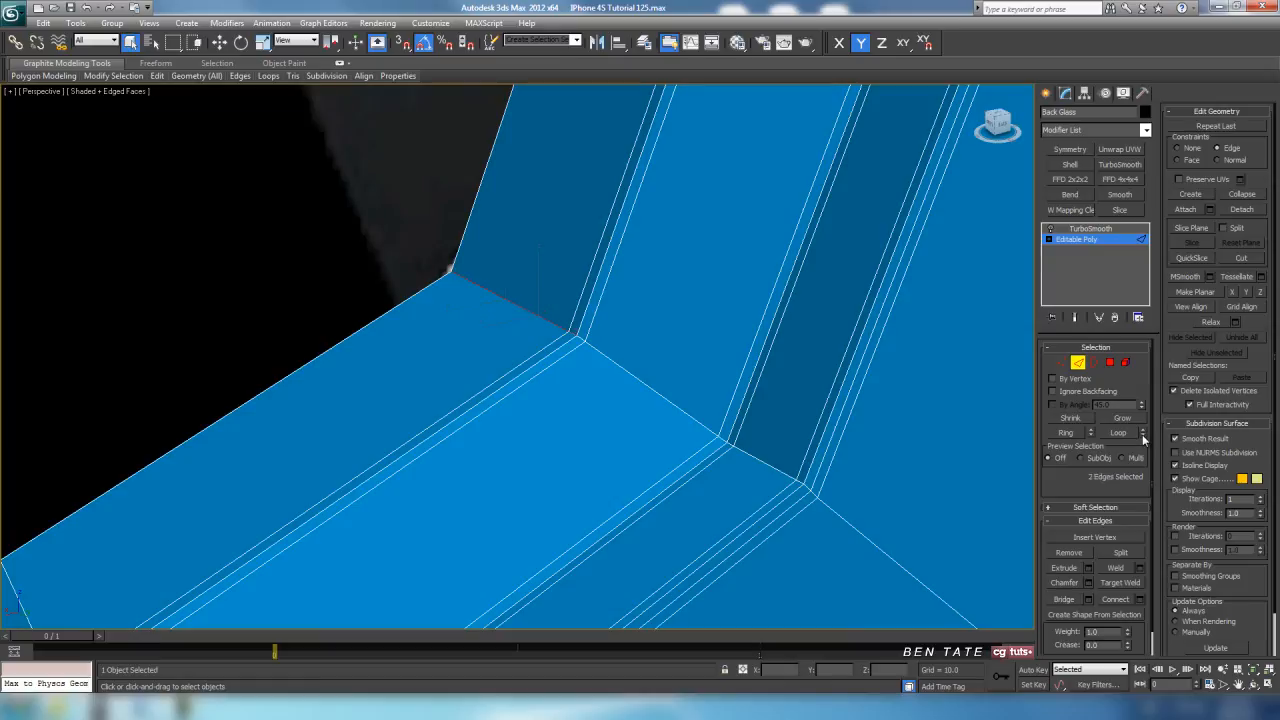
click(1143, 435)
click(1065, 431)
ctrl+click(1110, 363)
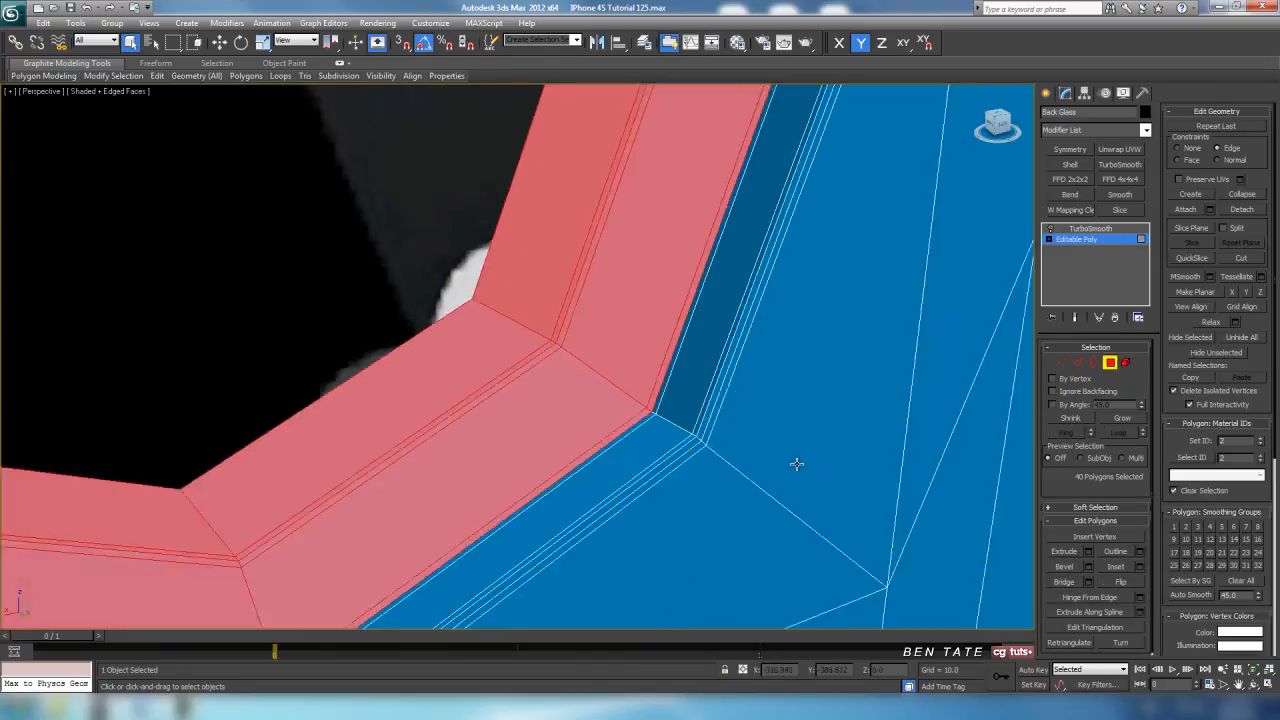
key(z)
middle_drag(796, 468, 637, 426)
key(Delete)
scroll(637, 426, up, 3)
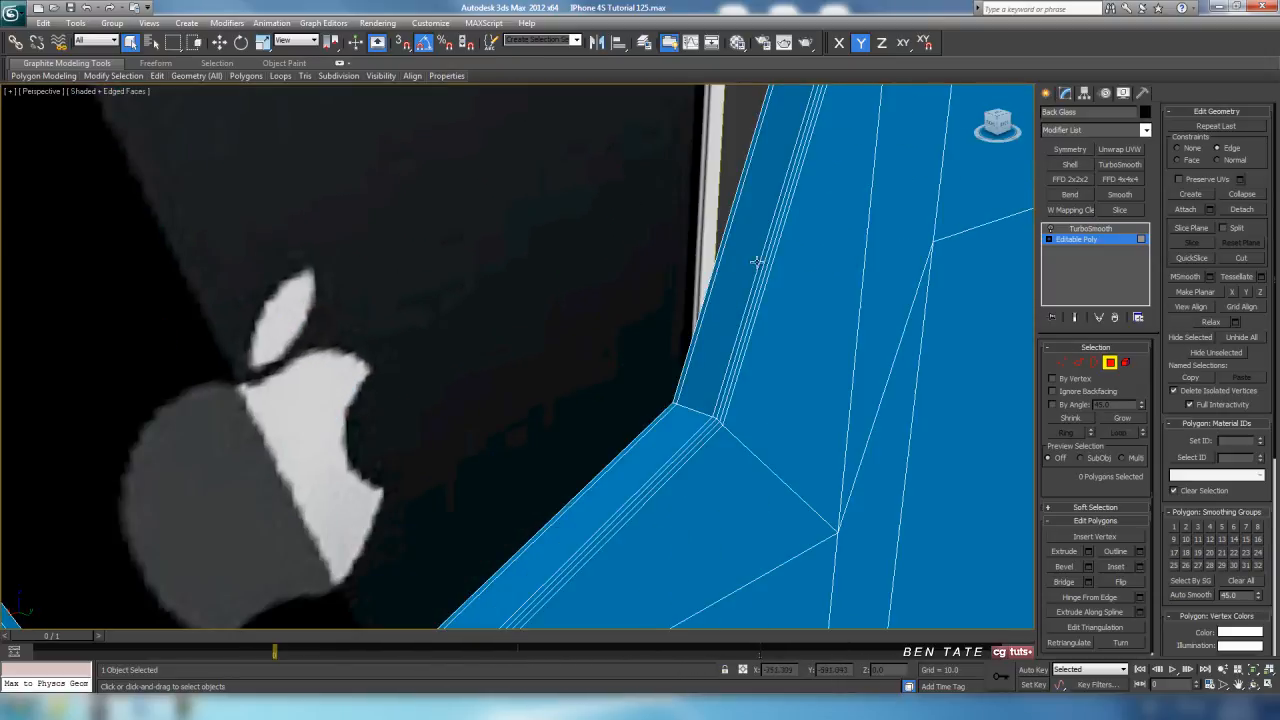
click(1079, 362)
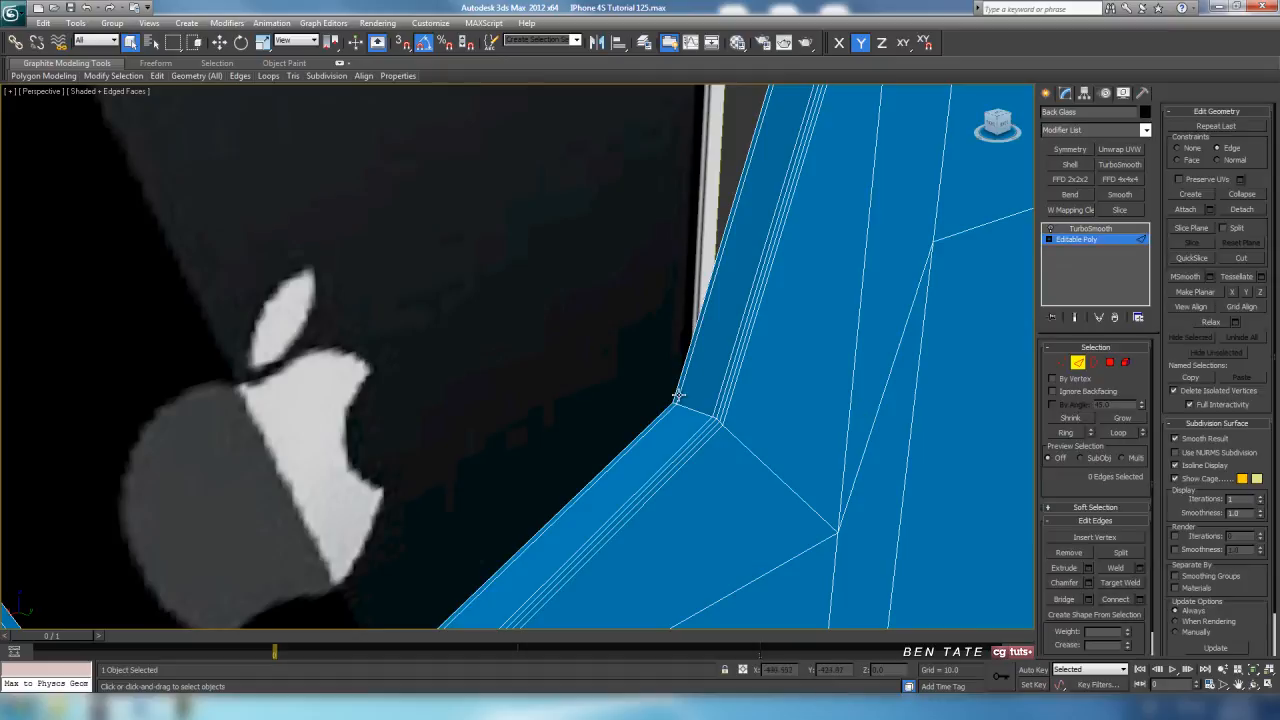
alt+middle_drag(679, 396, 742, 421)
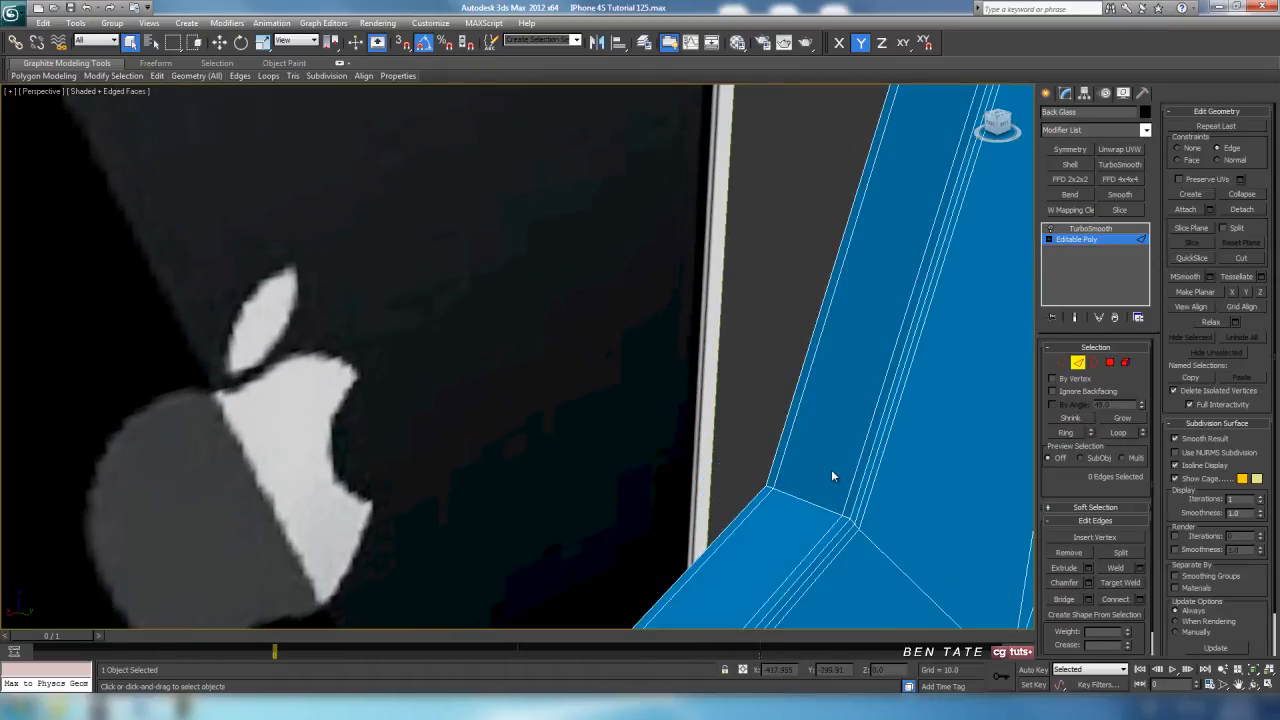
scroll(831, 476, down, 5)
alt+middle_drag(771, 446, 697, 381)
click(656, 370)
scroll(809, 439, up, 4)
click(1108, 432)
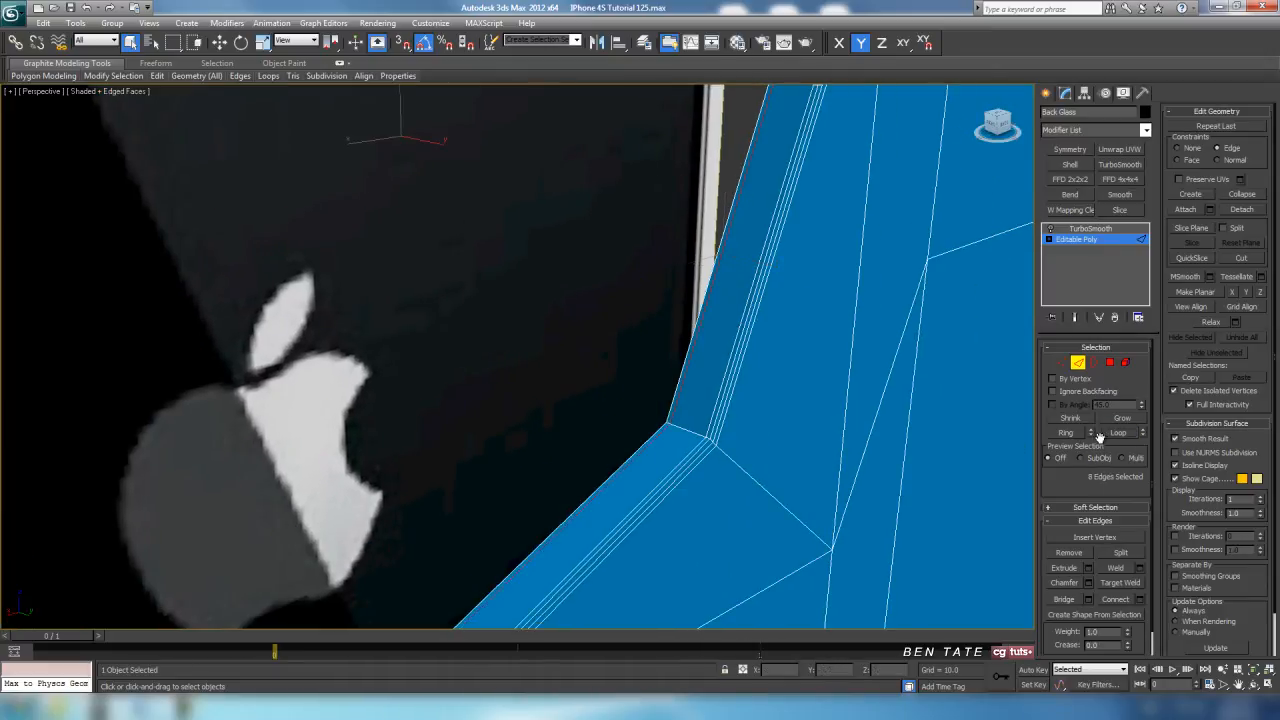
key(ctrl+d)
click(1078, 364)
Return the Back Glass to its TurboSmooth level, check the smoothed camera opening without edged faces, and unhide all objects.
click(1090, 229)
scroll(870, 310, down, 5)
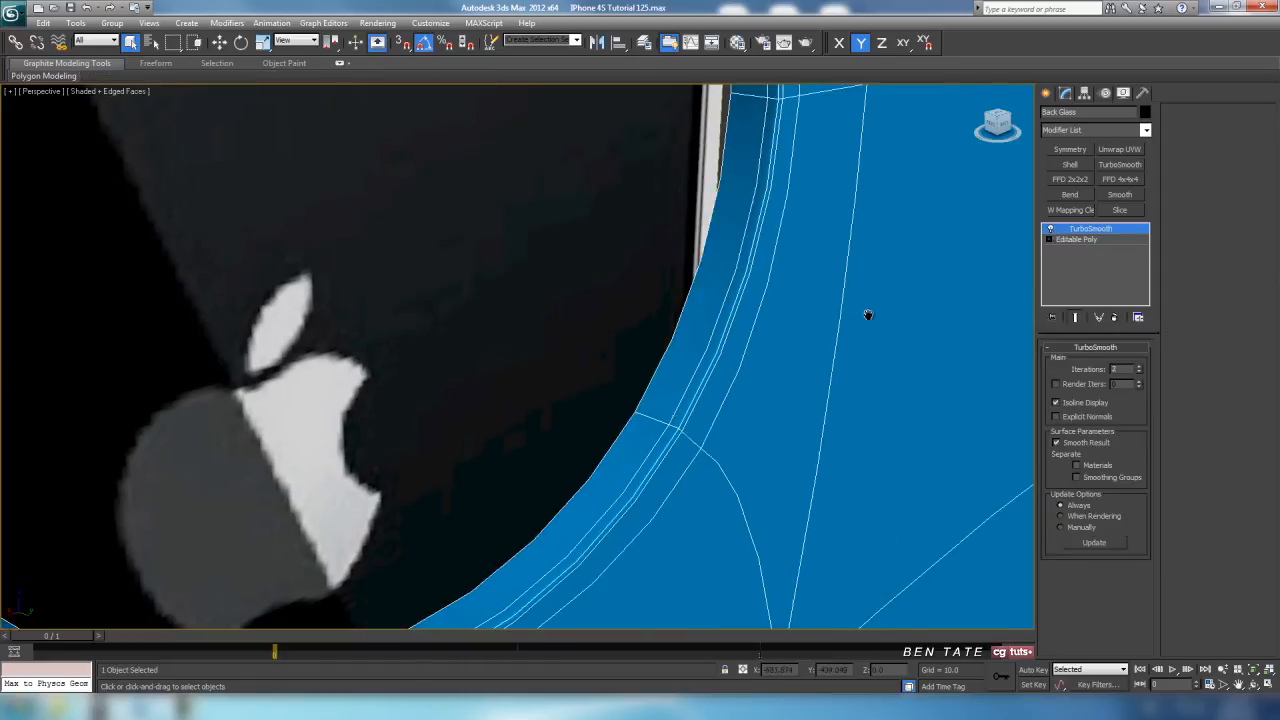
key(F4)
scroll(777, 367, down, 5)
mouse_move(751, 400)
alt+middle_down()
mouse_move(660, 349)
mouse_move(689, 379)
mouse_move(757, 386)
mouse_move(709, 363)
mouse_move(694, 381)
mouse_move(709, 414)
alt+middle_up()
right_click(737, 386)
click(775, 327)
scroll(689, 395, up, 5)
scroll(689, 395, up, 3)
key(F4)
Turn on TurboSmooth for the Body - Back object inside the camera opening.
click(655, 370)
click(1049, 230)
alt+middle_drag(851, 386, 812, 388)
scroll(753, 404, up, 3)
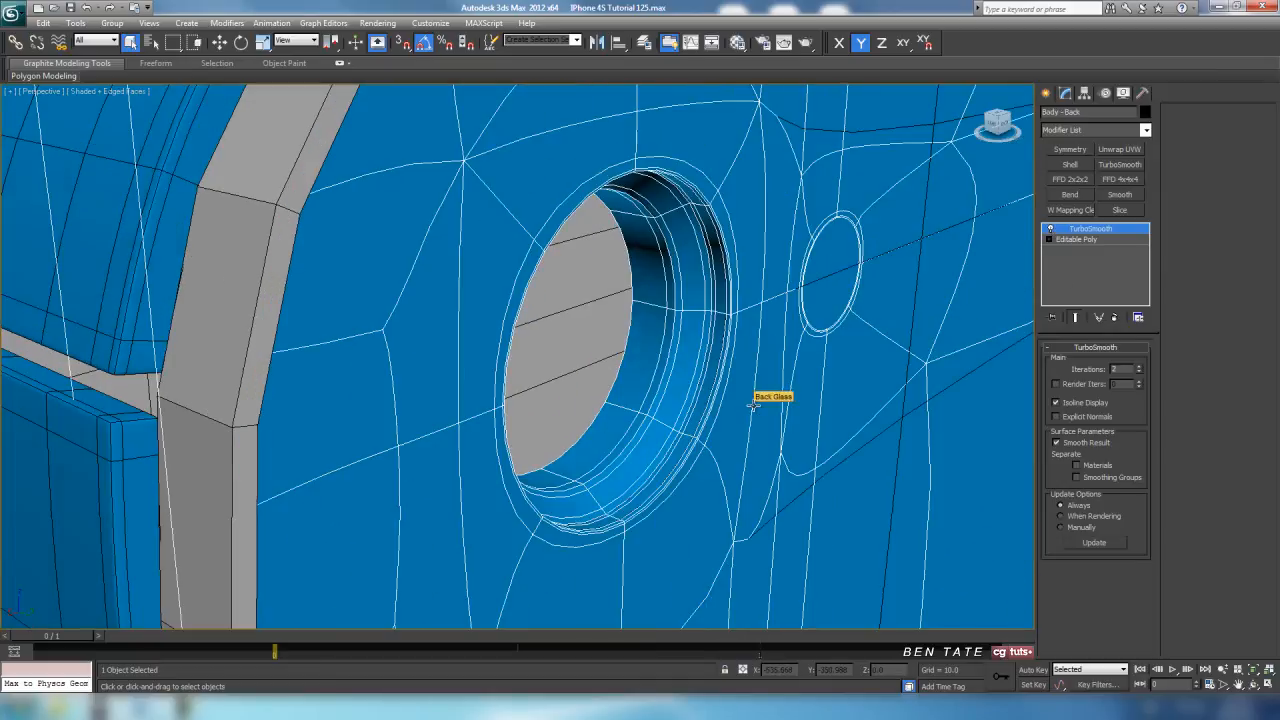
Assign the grey 08 - Default material to Body - Back and the blue 07 - Default material to Back Glass.
key(m)
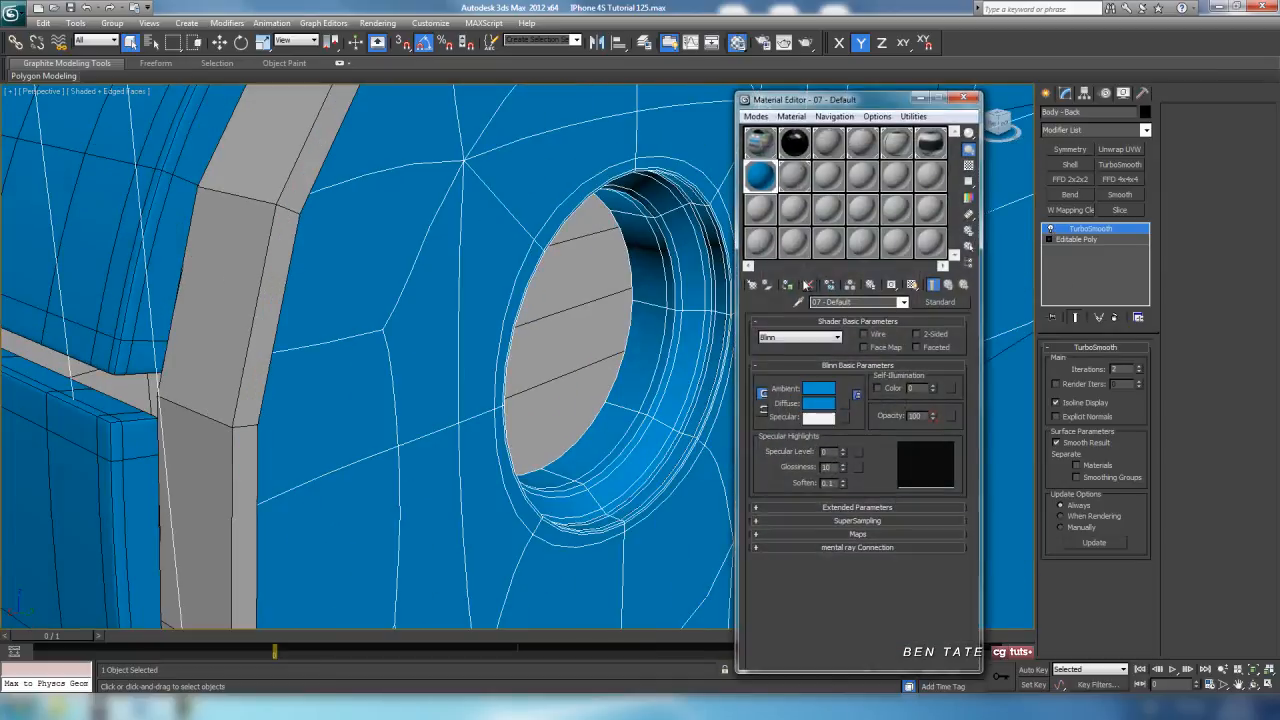
drag(792, 178, 984, 188)
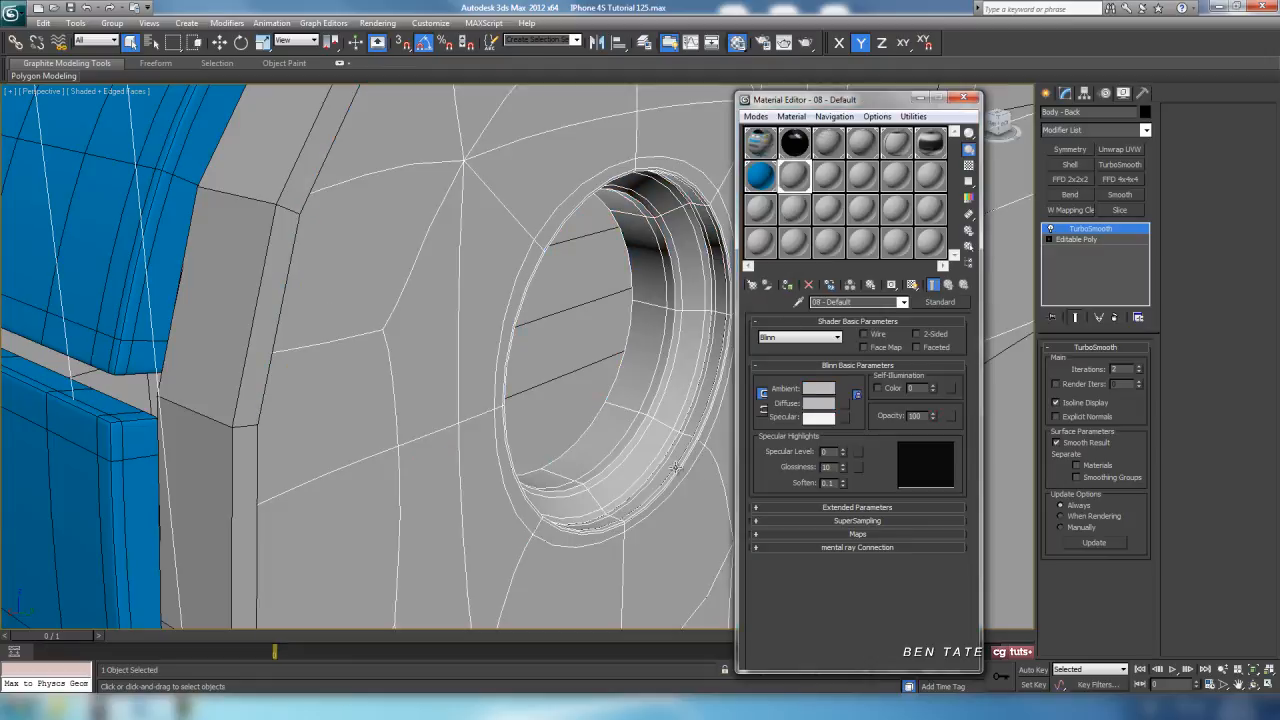
click(718, 265)
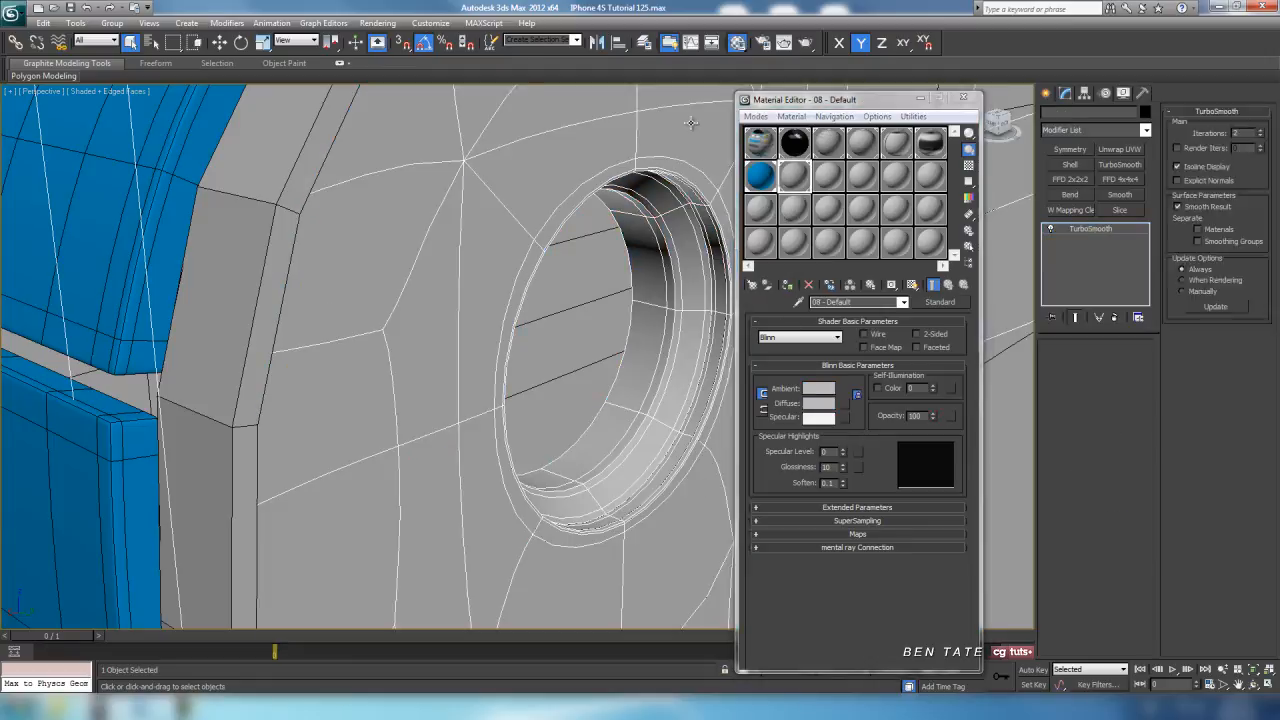
click(762, 186)
click(788, 285)
scroll(650, 112, down, 7)
alt+middle_drag(608, 140, 582, 206)
click(963, 97)
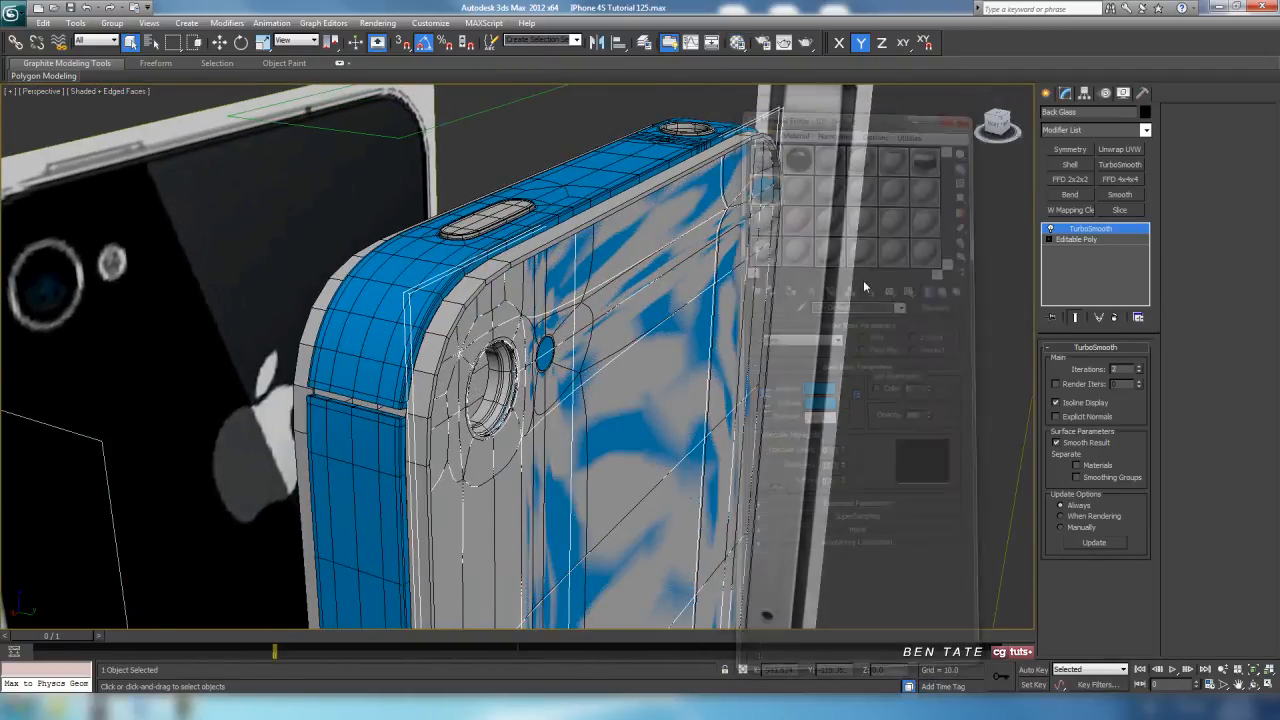
Move the Back Glass outward from the body along Y to about 1.757 in the Left view.
scroll(800, 268, up, 3)
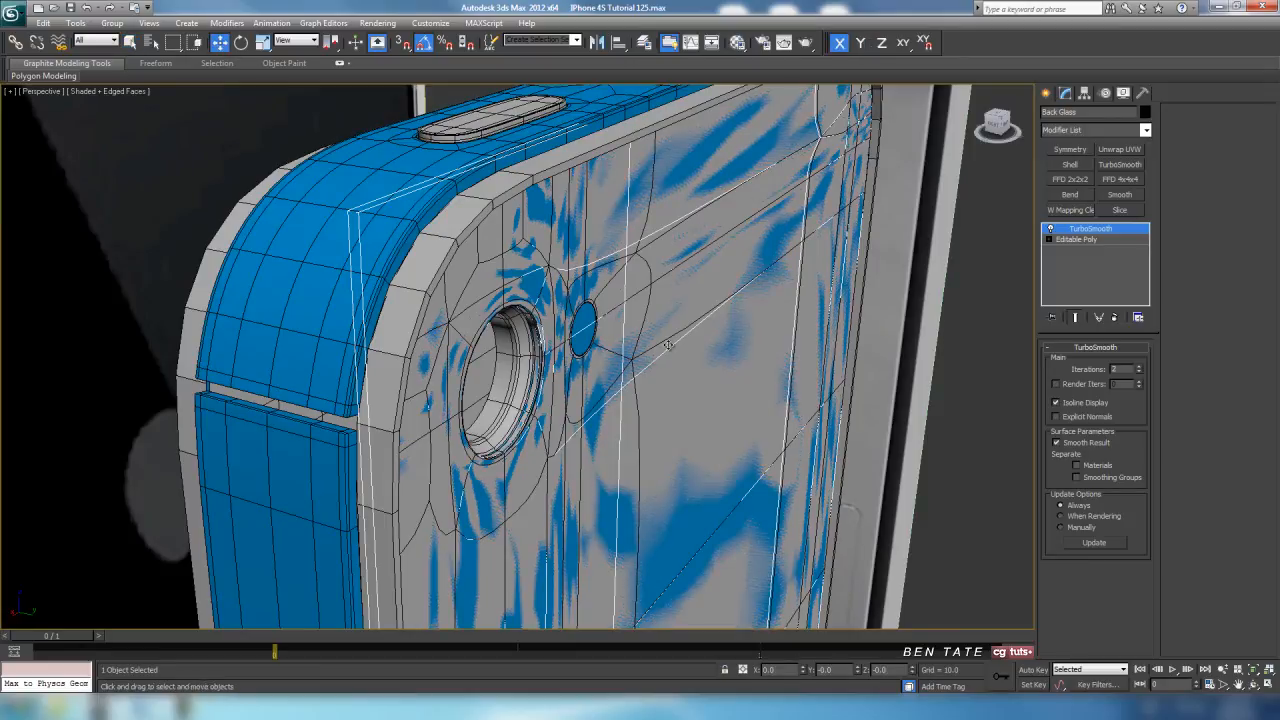
alt+middle_drag(669, 345, 645, 360)
key(alt+w)
right_click(436, 557)
key(alt+w)
key(z)
middle_drag(653, 517, 610, 539)
scroll(564, 472, up, 3)
middle_drag(564, 472, 608, 365)
scroll(660, 475, up, 3)
scroll(608, 365, up, 3)
drag(722, 385, 706, 389)
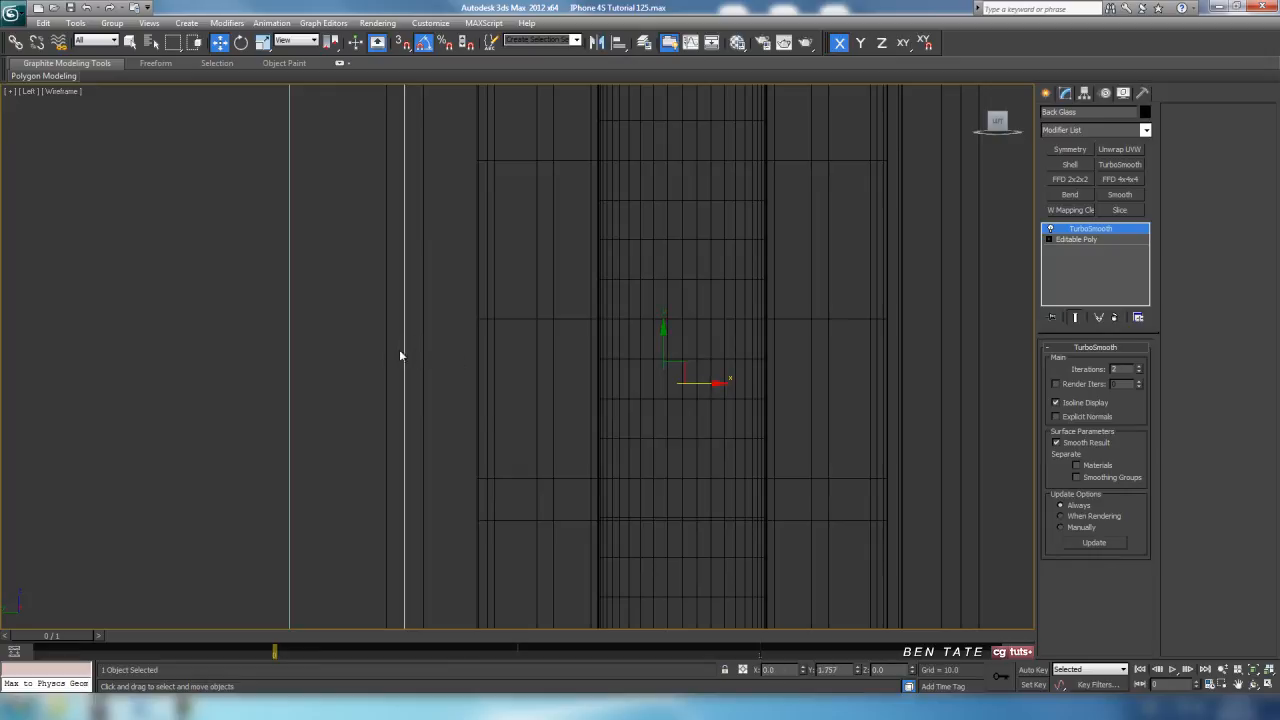
Move the Front Glass outward from the body along Y to about -1.741 in the Left view.
key(alt+w)
middle_click(700, 483)
key(alt+w)
middle_drag(774, 446, 733, 489)
key(alt+w)
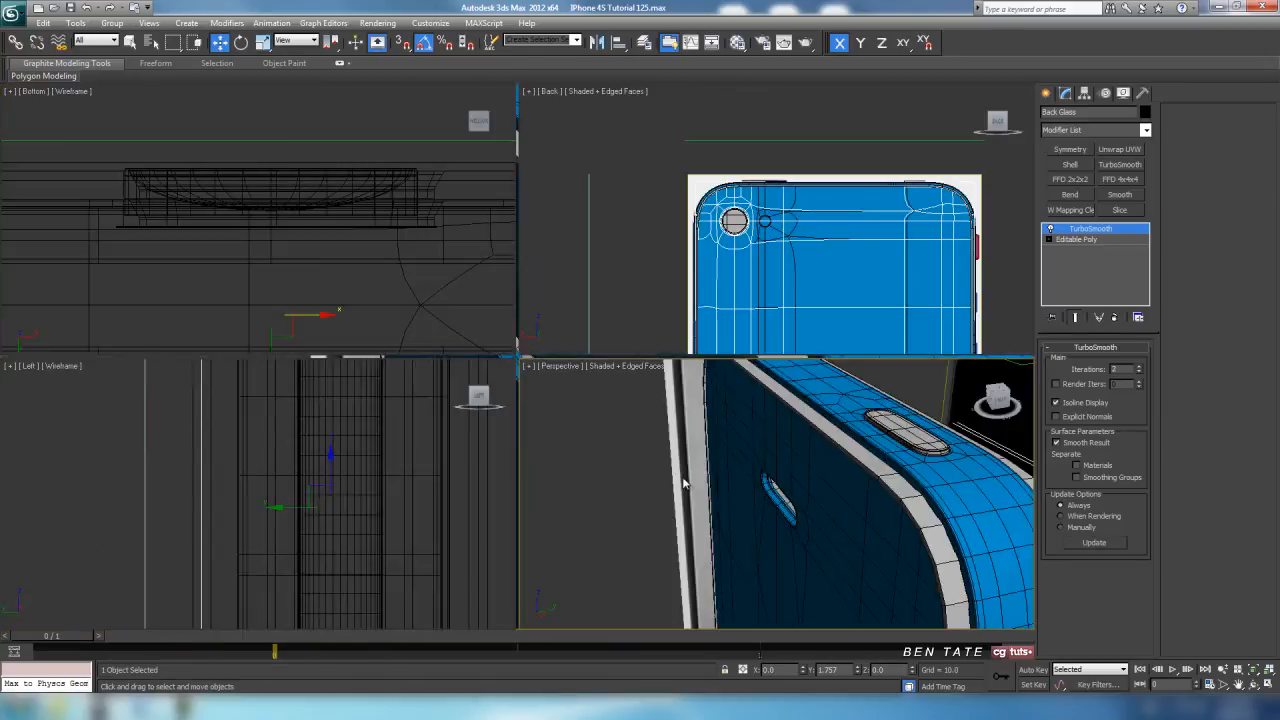
middle_click(426, 483)
click(418, 502)
key(alt+w)
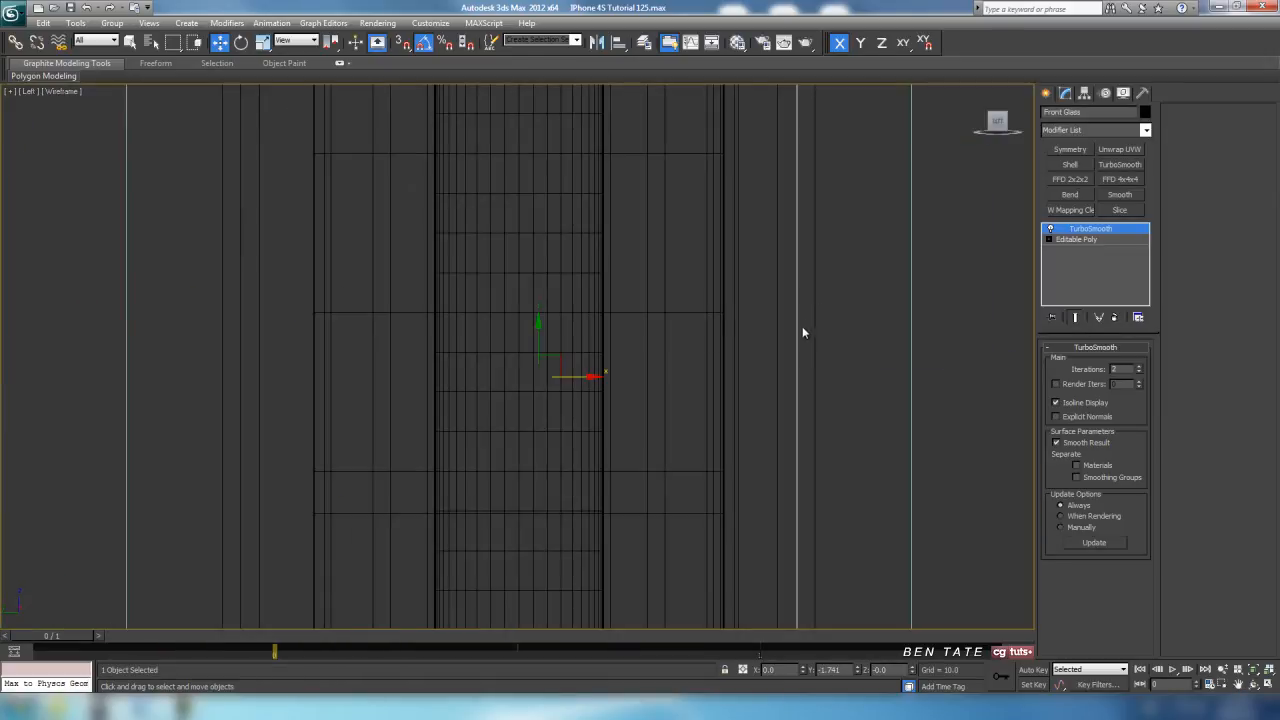
Shift Body - Back inward by about 0.426 units in the Left view.
key(alt+w)
alt+middle_drag(855, 551, 797, 520)
click(801, 547)
scroll(794, 500, up, 3)
click(737, 408)
scroll(805, 528, up, 3)
click(396, 511)
key(alt+w)
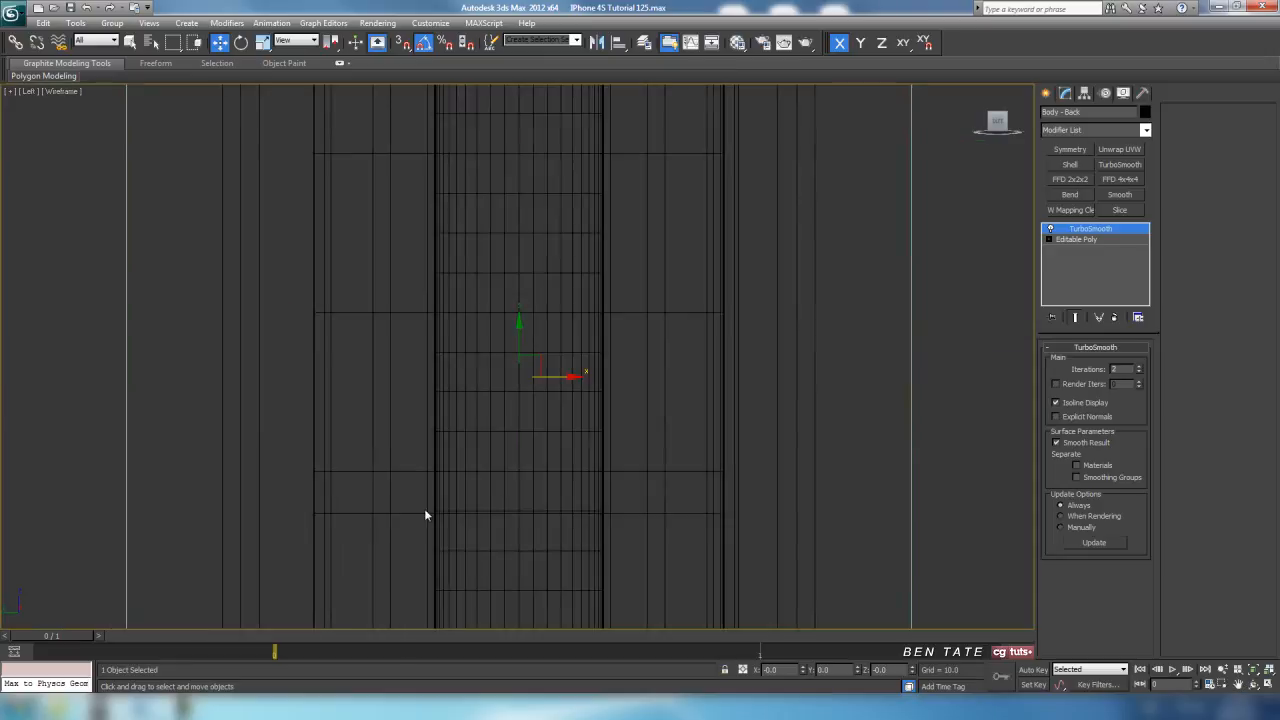
middle_drag(556, 415, 574, 499)
scroll(580, 496, up, 2)
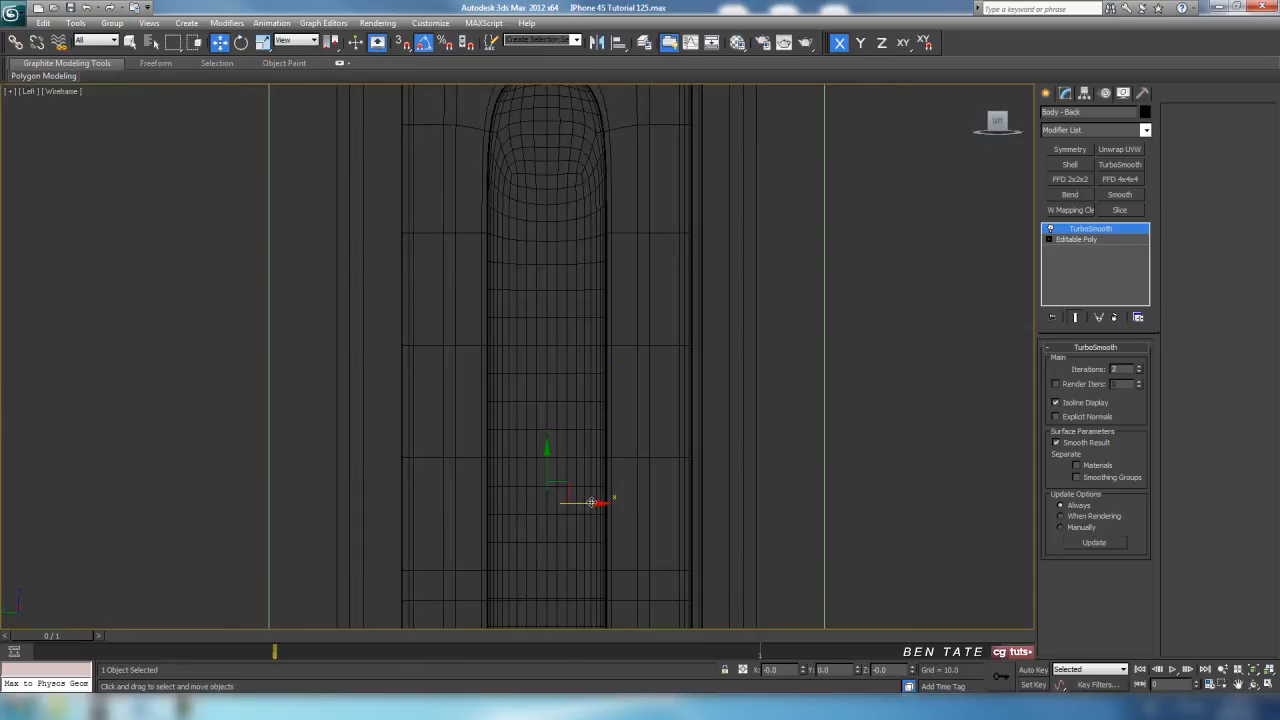
drag(593, 502, 595, 502)
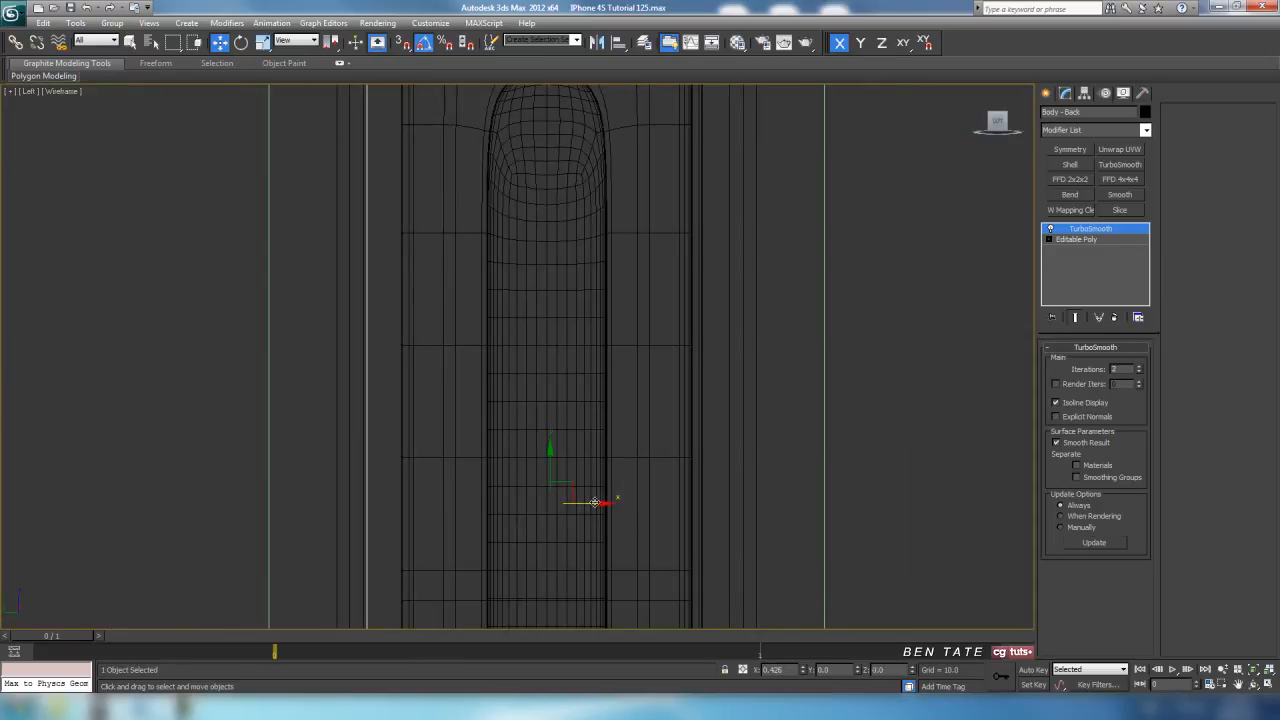
Examine the fit between the body's camera ring and the glass opening in the perspective view.
key(alt+w)
right_click(795, 474)
key(alt+w)
alt+middle_drag(680, 474, 649, 386)
key(period)
key(comma)
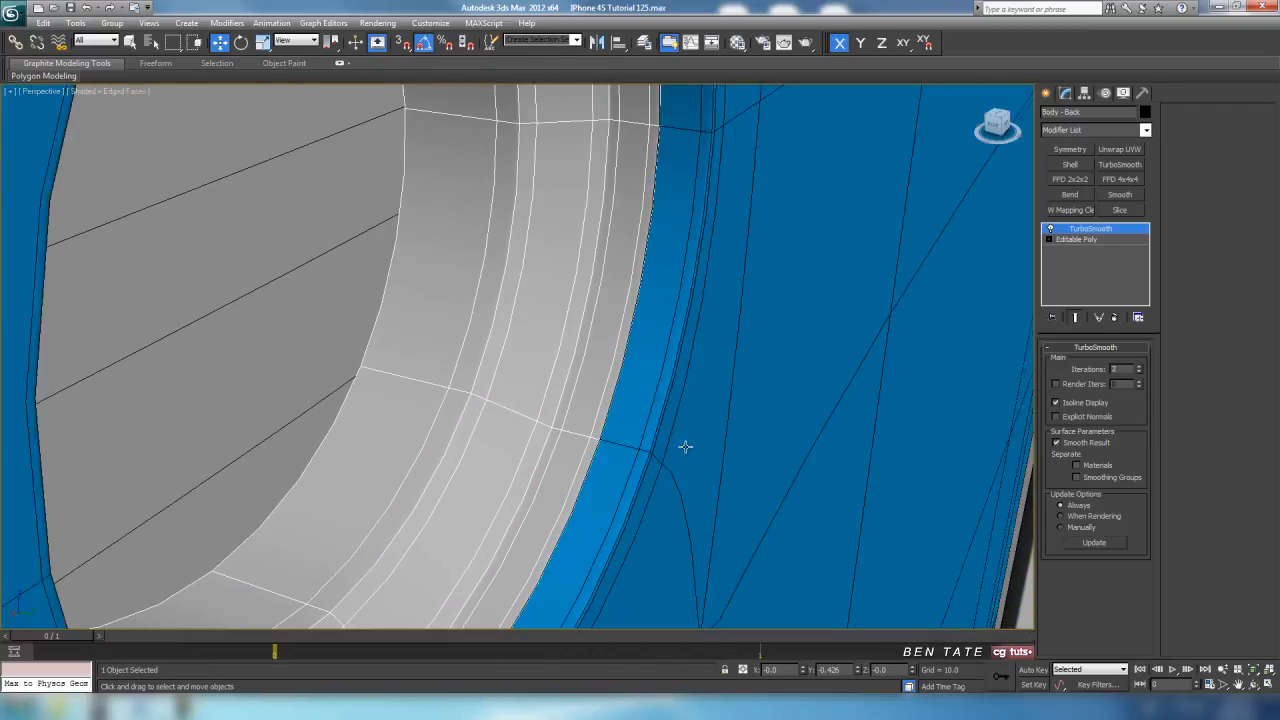
scroll(684, 447, down, 4)
middle_drag(688, 446, 697, 311)
scroll(696, 355, down, 3)
middle_drag(680, 466, 651, 480)
scroll(627, 493, up, 3)
scroll(539, 385, down, 2)
Shift Body - Back about 0.231 units further inward in the Bottom view and fine-tune its camera ring against the glass ring.
key(alt+w)
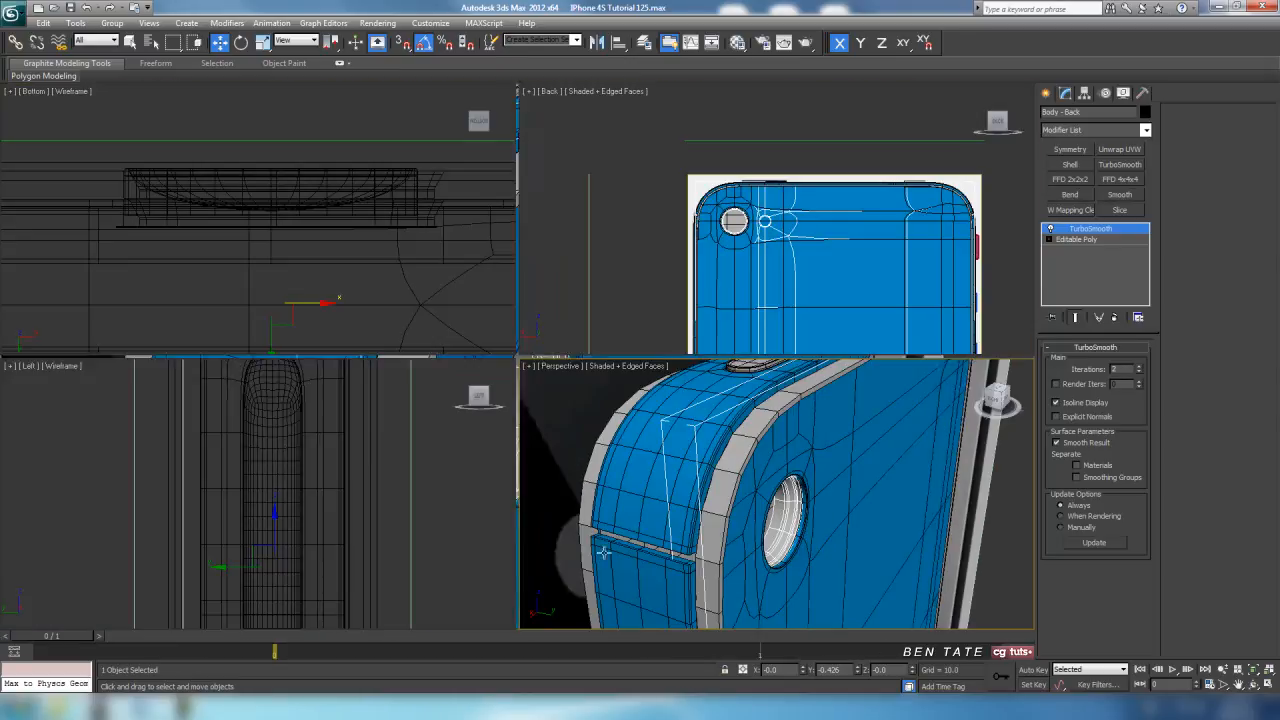
middle_click(374, 327)
key(alt+w)
scroll(489, 390, down, 6)
middle_drag(526, 438, 309, 401)
scroll(452, 405, up, 8)
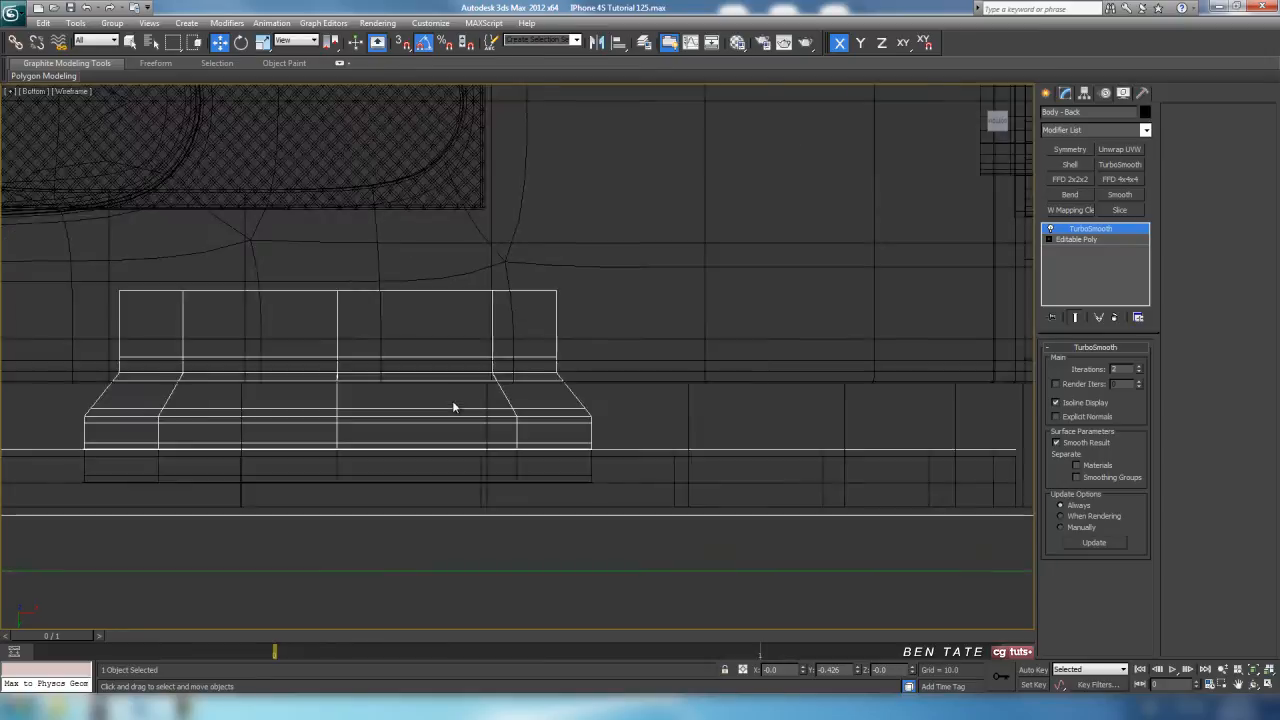
middle_drag(549, 377, 620, 372)
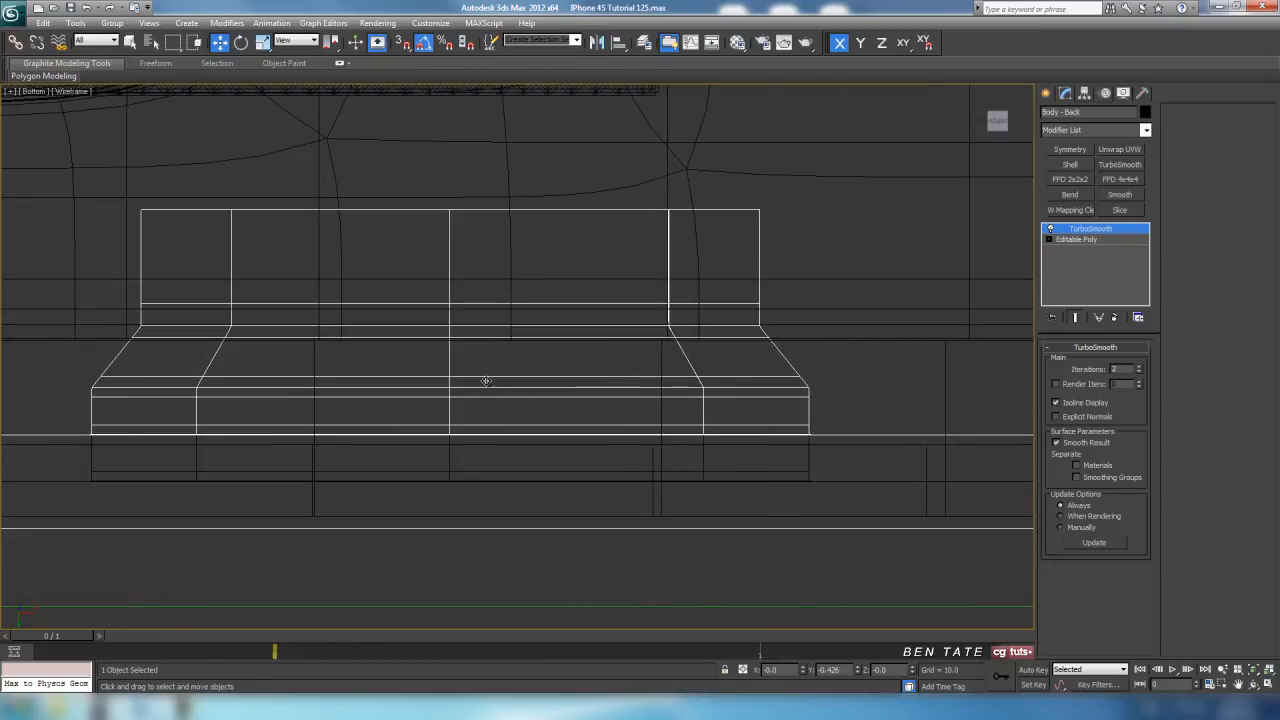
scroll(543, 374, down, 10)
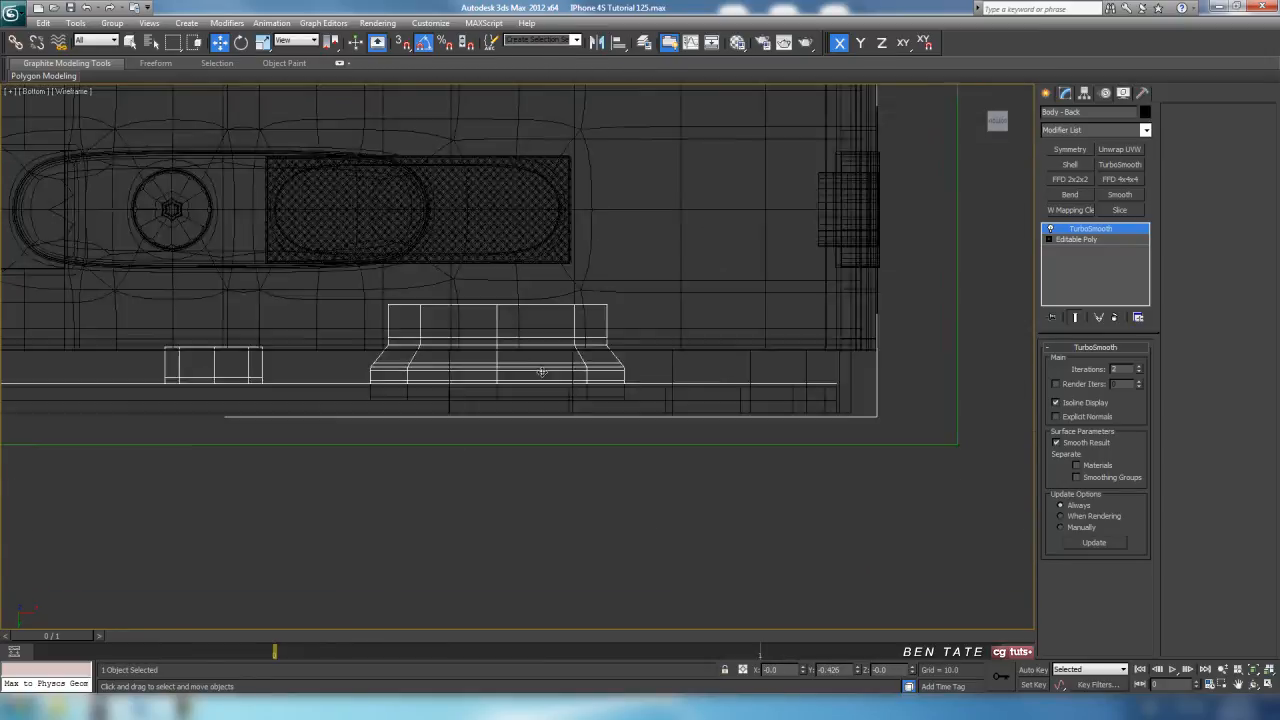
middle_drag(339, 340, 603, 357)
drag(111, 222, 114, 221)
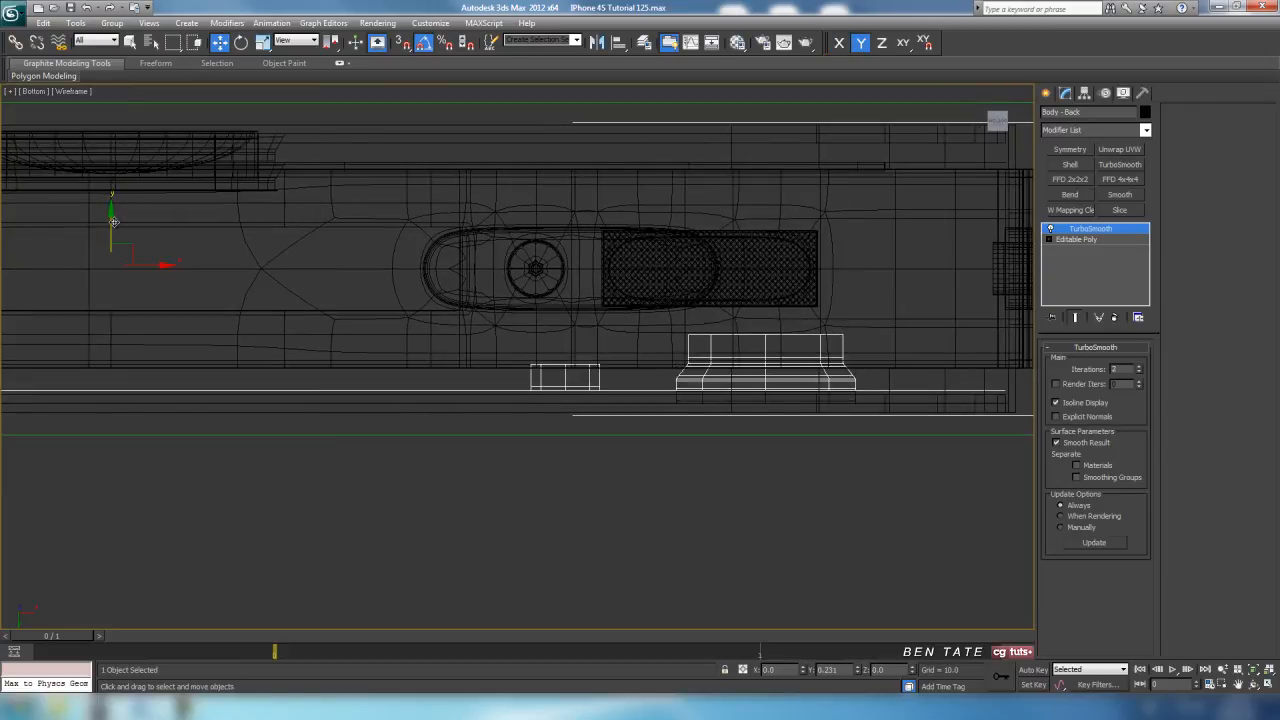
middle_drag(517, 385, 267, 353)
scroll(475, 397, up, 5)
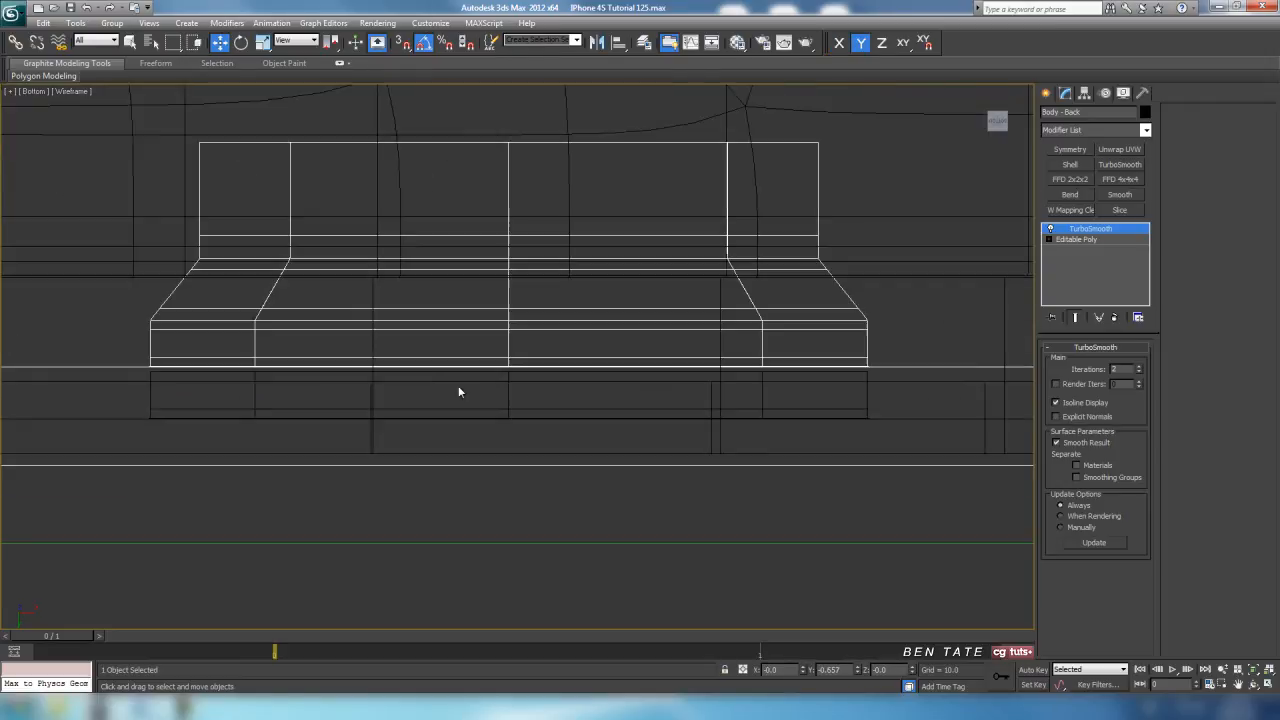
drag(175, 355, 175, 357)
Deselect everything and show the whole phone from the back in perspective without edged faces.
key(alt+w)
right_click(604, 593)
key(alt+w)
click(932, 529)
mouse_move(811, 536)
alt+middle_down()
mouse_move(717, 491)
mouse_move(737, 491)
mouse_move(714, 491)
mouse_move(717, 514)
mouse_move(674, 509)
mouse_move(660, 472)
mouse_move(694, 480)
mouse_move(701, 504)
mouse_move(754, 530)
mouse_move(880, 522)
mouse_move(752, 515)
mouse_move(622, 486)
mouse_move(618, 518)
mouse_move(644, 520)
mouse_move(632, 394)
mouse_move(605, 452)
mouse_move(752, 470)
mouse_move(610, 452)
mouse_move(583, 491)
mouse_move(597, 520)
alt+middle_up()
key(F4)
key(z)
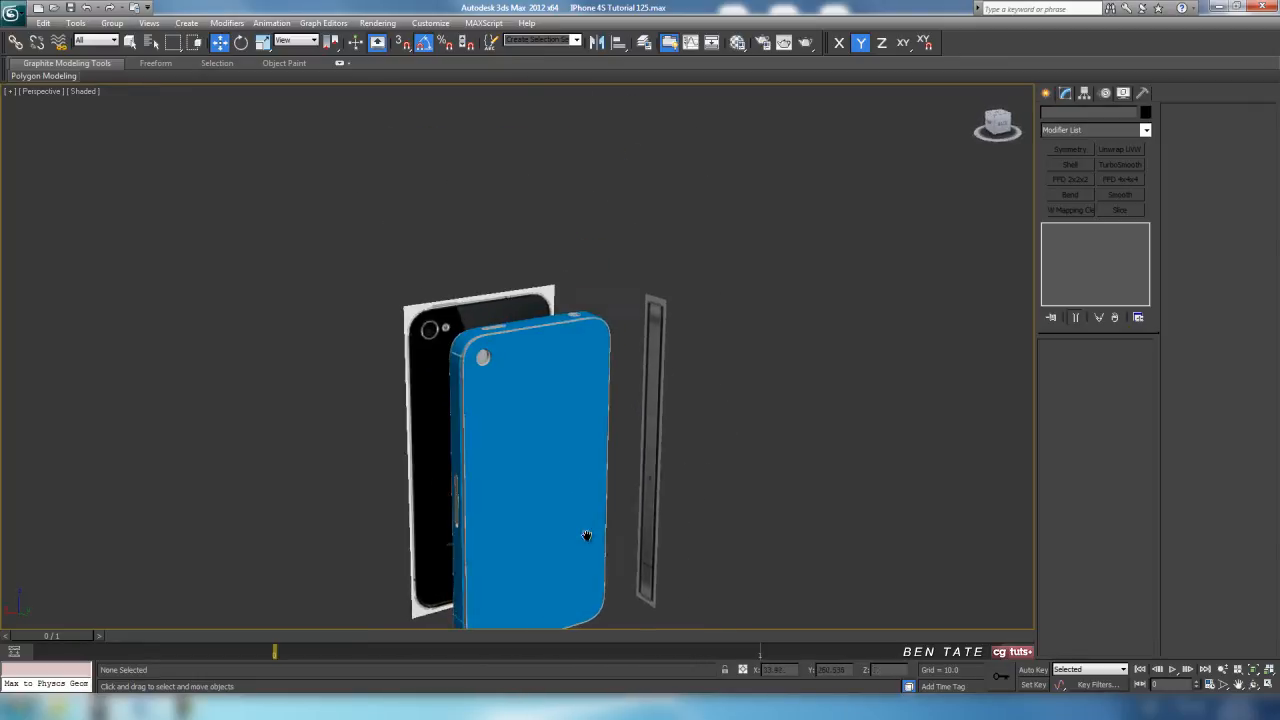
scroll(597, 517, up, 5)
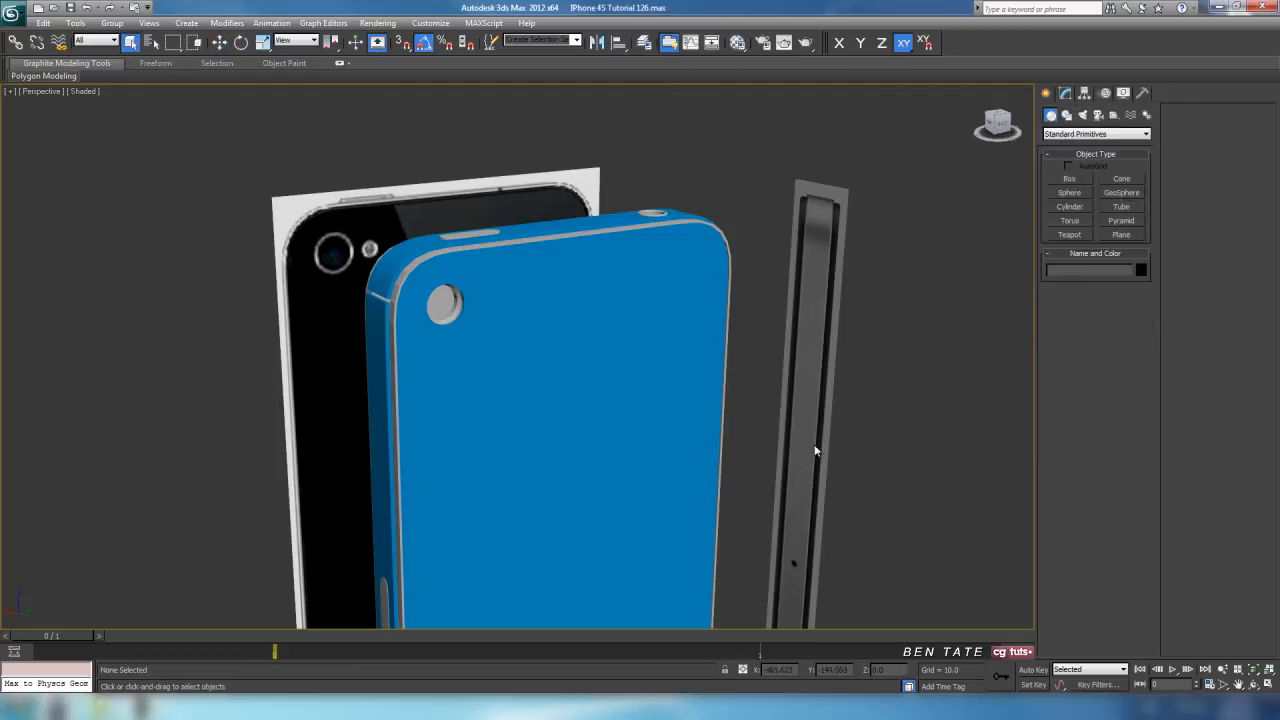
Examine the shaded back panel and its camera opening from several angles.
scroll(797, 343, up, 3)
scroll(797, 343, down, 4)
mouse_move(797, 343)
alt+middle_down()
mouse_move(874, 310)
mouse_move(774, 346)
mouse_move(806, 366)
alt+middle_up()
scroll(737, 360, up, 5)
scroll(737, 360, down, 4)
middle_drag(737, 420, 740, 464)
middle_drag(491, 376, 521, 383)
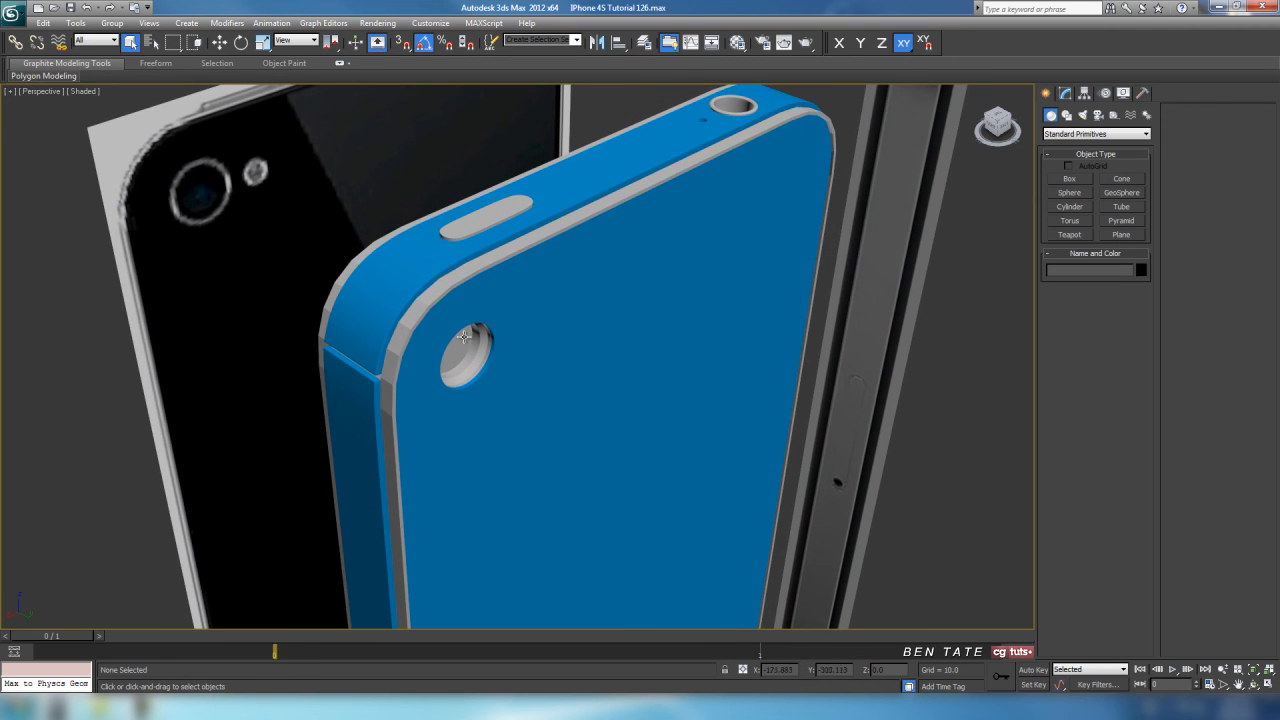
alt+middle_drag(650, 431, 614, 449)
scroll(590, 400, down, 5)
alt+middle_drag(588, 397, 623, 466)
scroll(670, 395, up, 4)
Change the Back viewport to the Front view and frame the upper part of the phone.
key(alt+w)
right_click(772, 281)
key(alt+w)
middle_drag(213, 261, 202, 160)
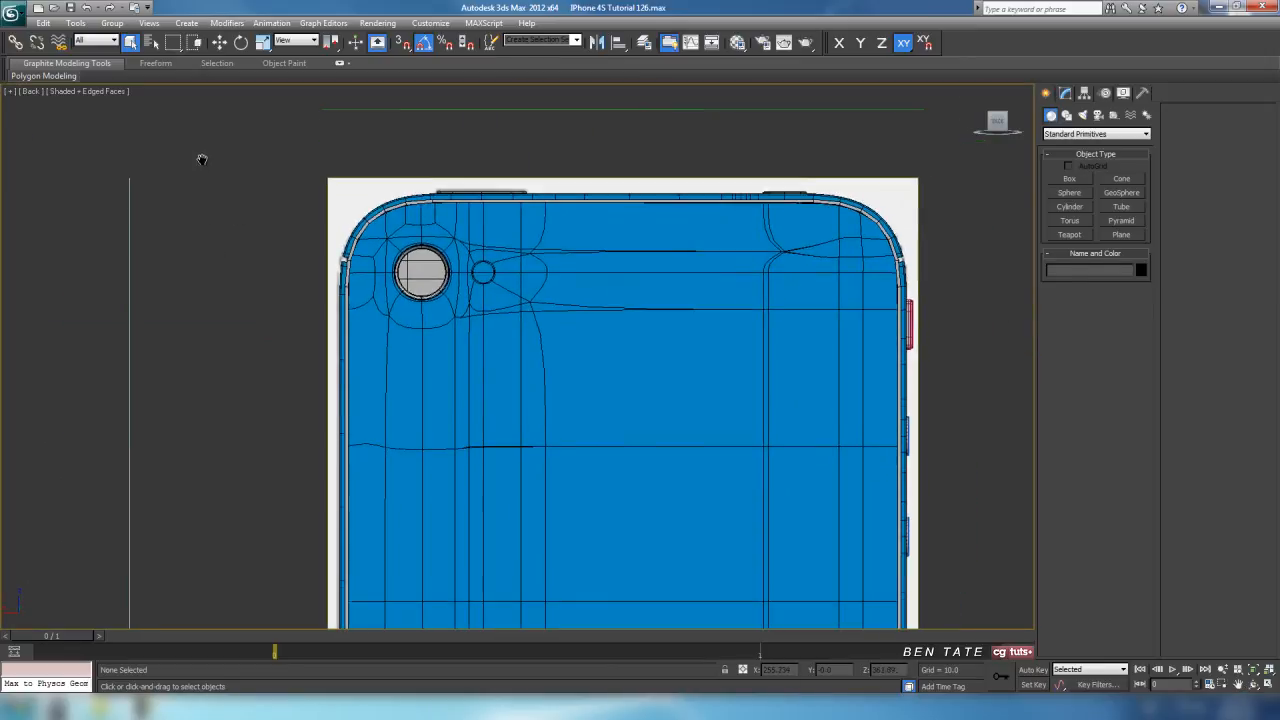
click(31, 92)
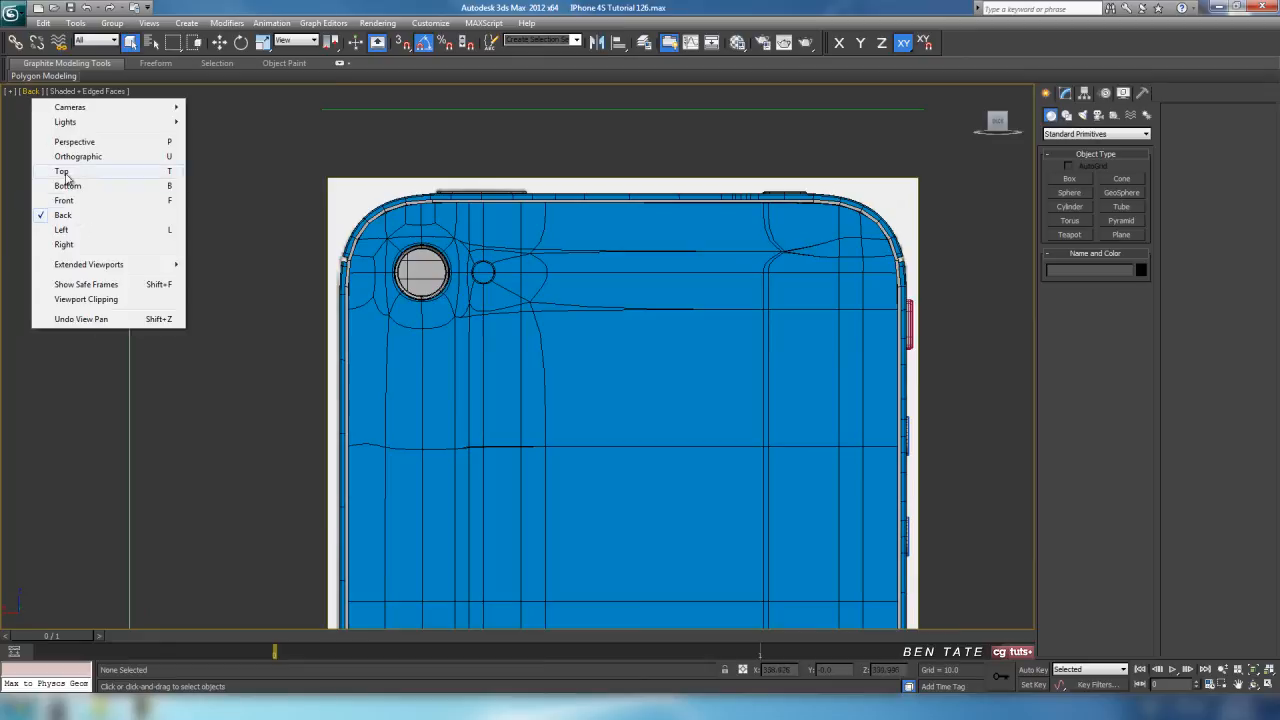
click(64, 200)
middle_drag(573, 309, 656, 283)
scroll(650, 300, up, 2)
Show only the Body - Front and Front Glass objects by hiding everything else, with edged faces on, and clear the selection.
key(alt+w)
right_click(951, 457)
key(alt+w)
alt+middle_drag(711, 407, 774, 396)
key(F4)
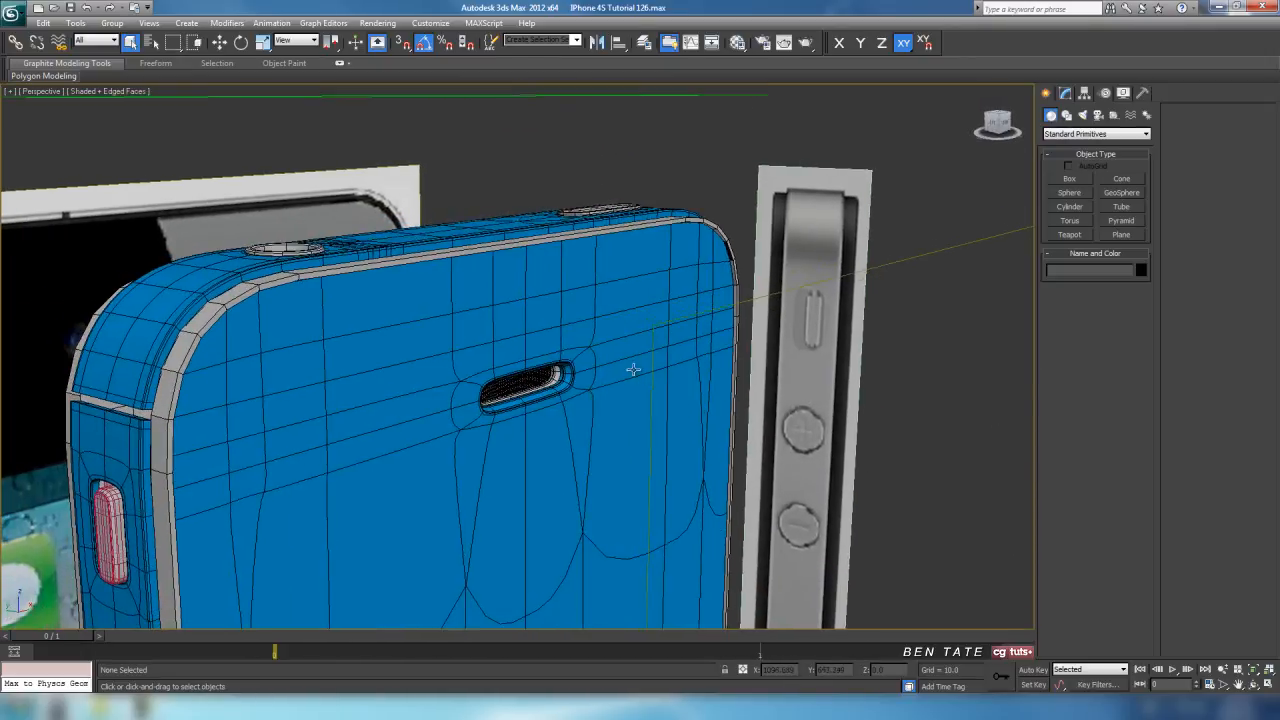
scroll(634, 371, up, 5)
click(592, 375)
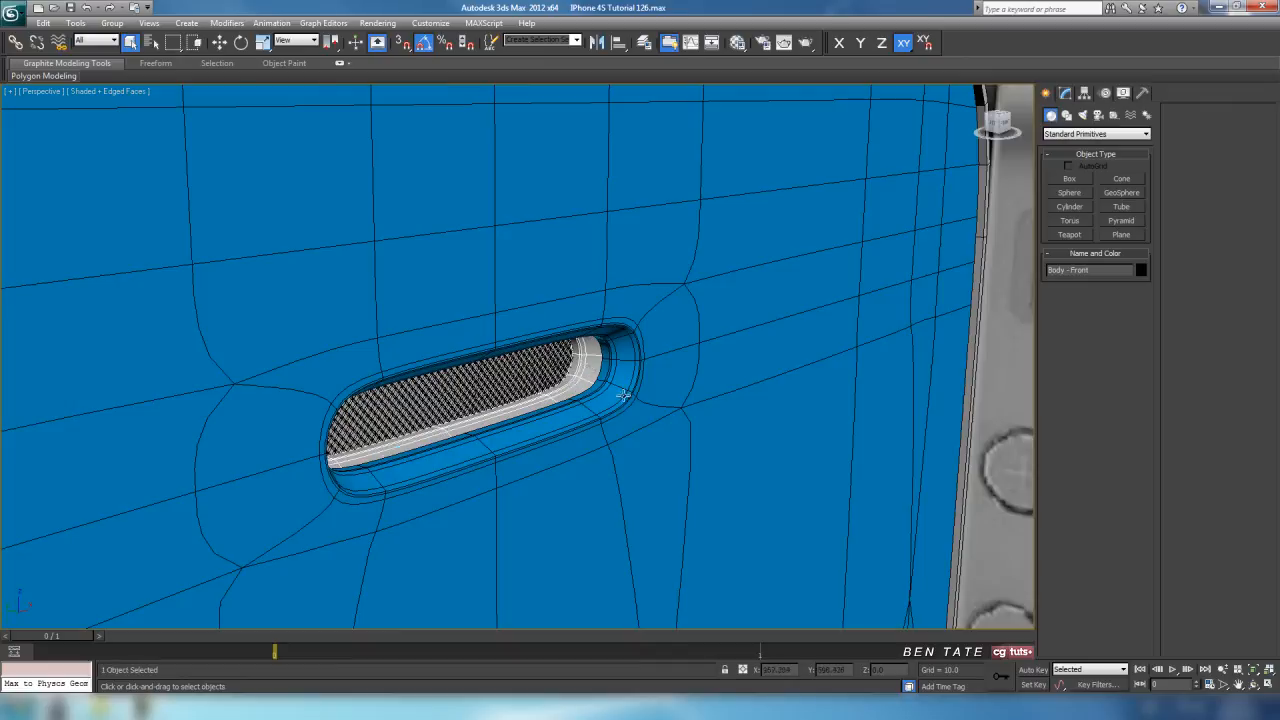
ctrl+click(638, 382)
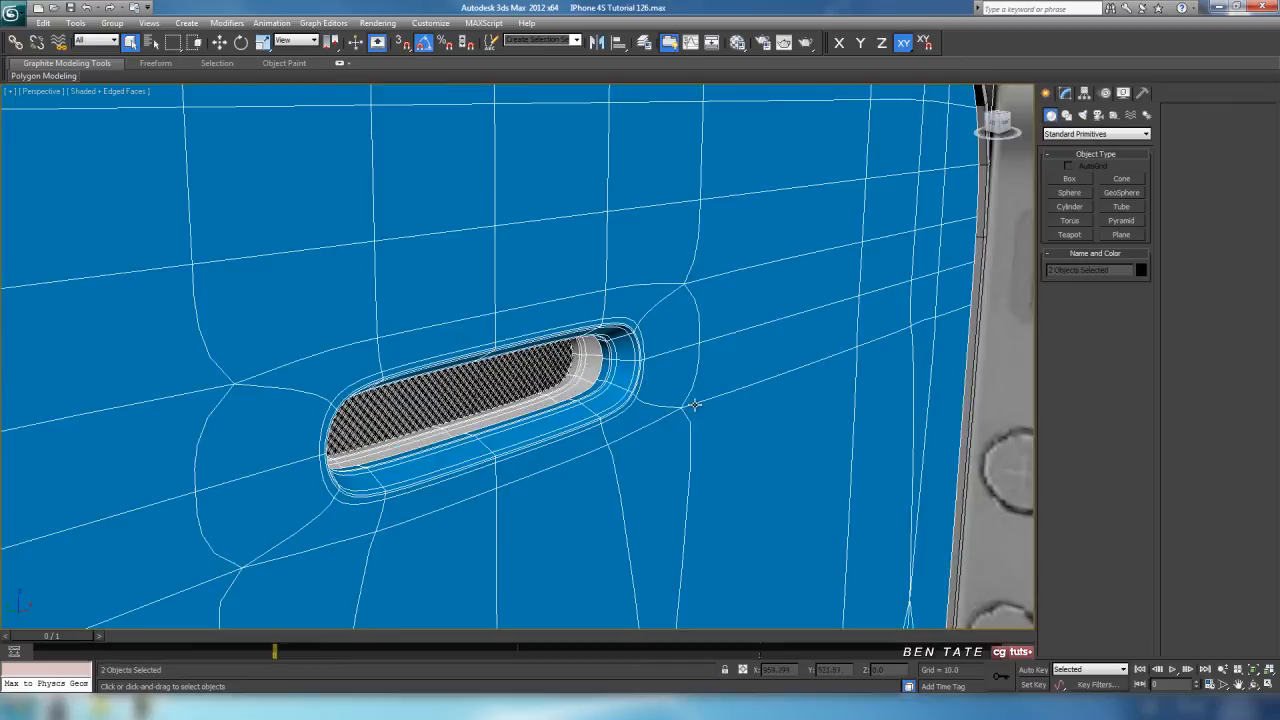
right_click(757, 449)
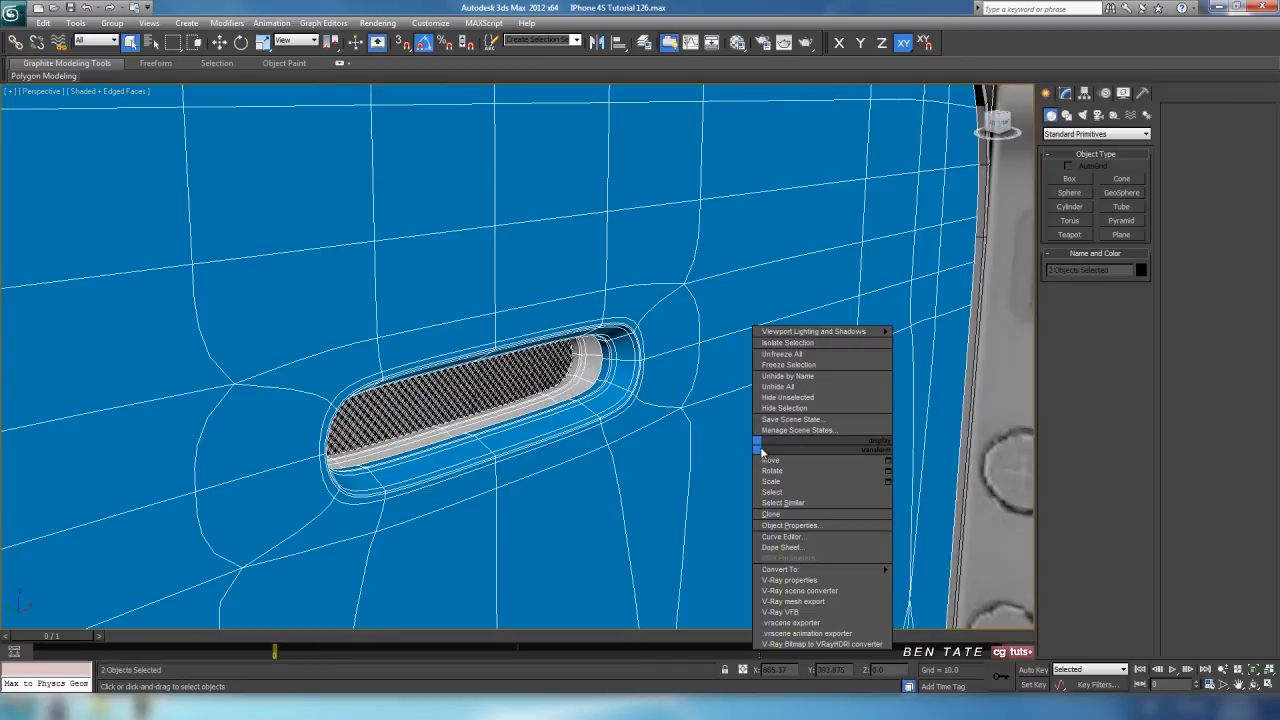
click(794, 398)
scroll(754, 397, down, 10)
click(806, 414)
Display the maximized Front view in wireframe, framed around the earpiece slot, and select the Front Glass.
key(alt+w)
click(789, 320)
key(alt+w)
mouse_move(680, 354)
middle_down()
mouse_move(682, 371)
mouse_move(726, 346)
mouse_move(726, 331)
mouse_move(720, 426)
mouse_move(731, 432)
middle_up()
scroll(738, 401, up, 3)
key(F3)
scroll(750, 405, down, 1)
scroll(735, 410, up, 1)
scroll(735, 410, down, 1)
scroll(475, 320, up, 1)
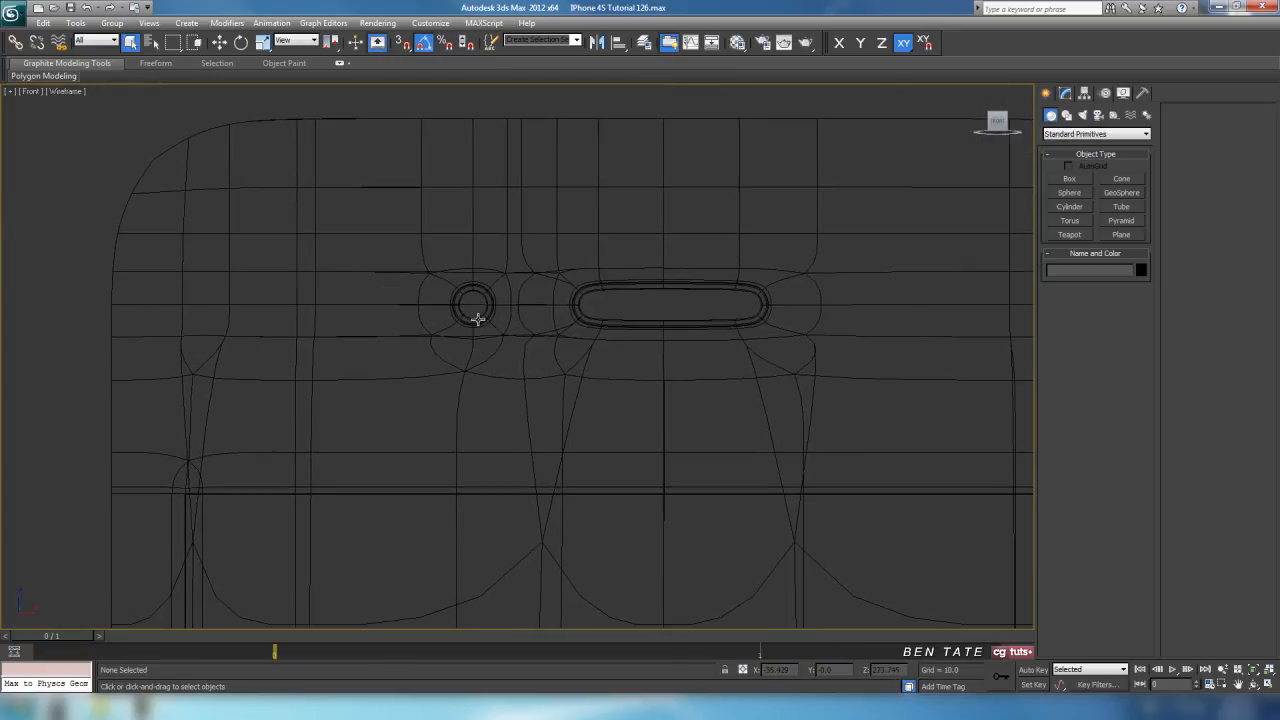
click(531, 305)
middle_drag(564, 283, 493, 283)
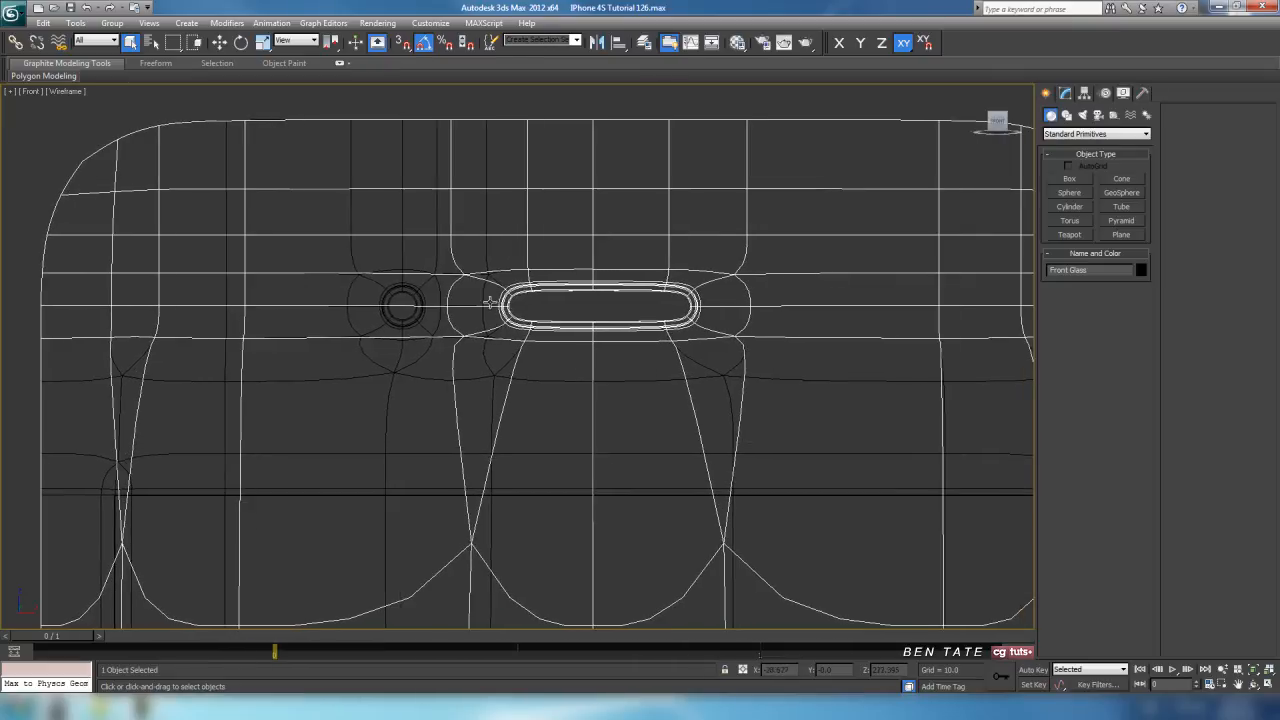
Isolate the Front Glass and turn off its TurboSmooth so only the base mesh is displayed.
key(alt+q)
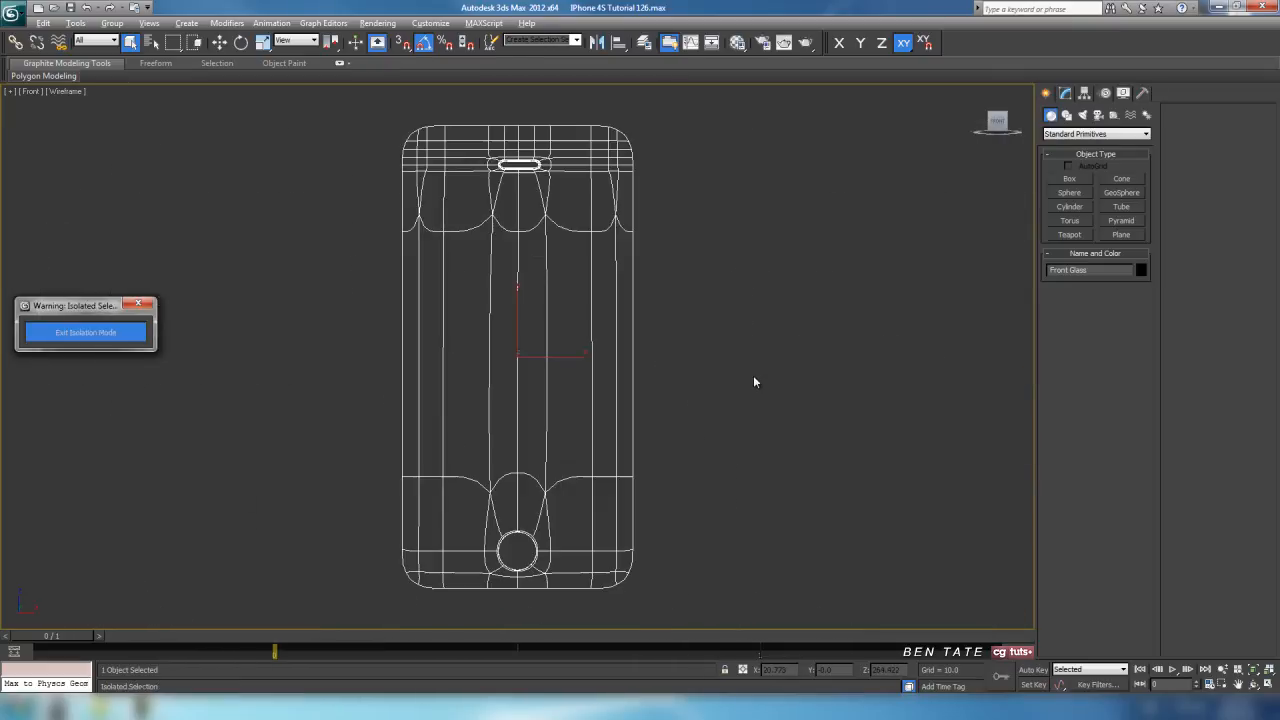
scroll(632, 210, up, 5)
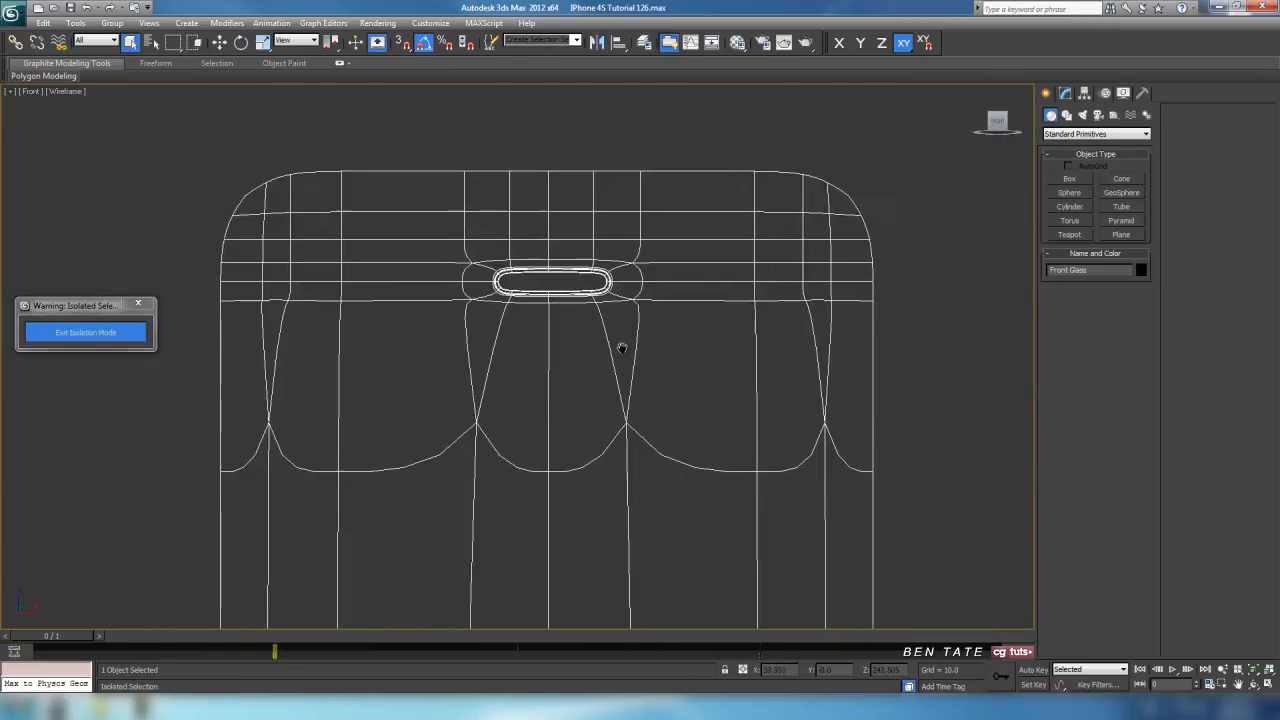
click(776, 335)
middle_drag(776, 330, 713, 103)
scroll(674, 408, down, 3)
scroll(674, 409, up, 1)
middle_drag(674, 410, 682, 236)
click(703, 342)
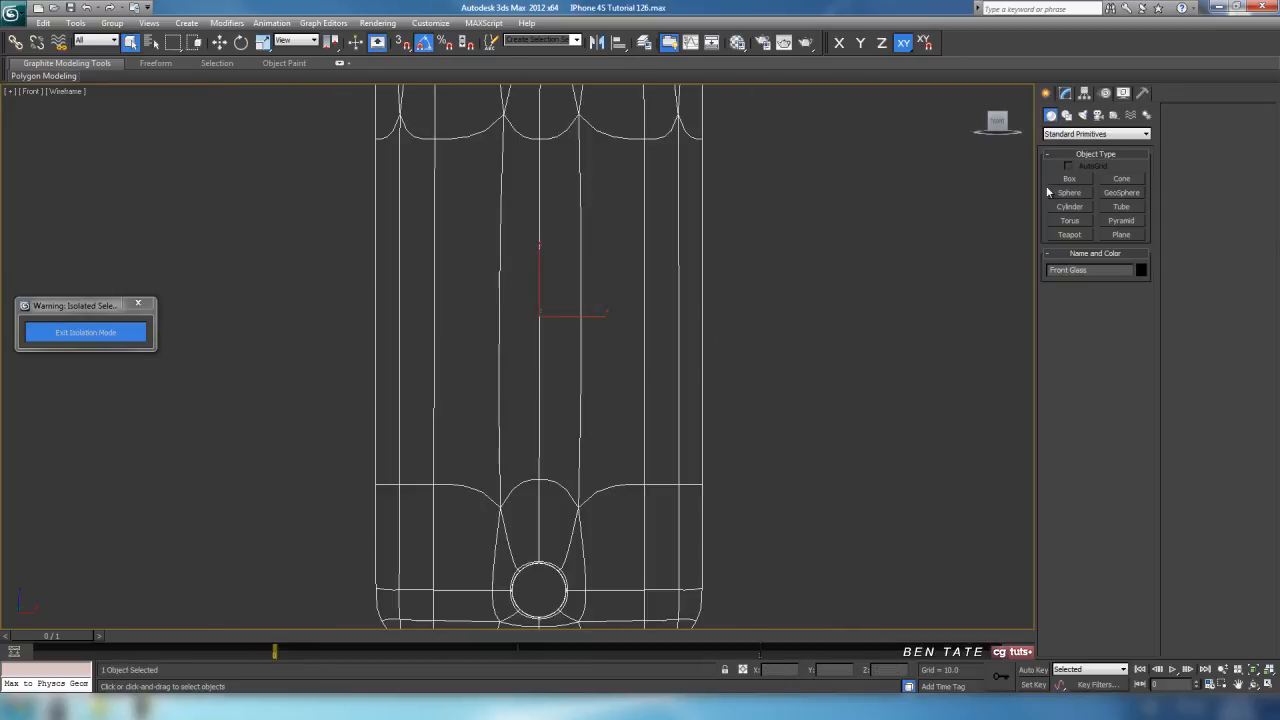
click(1064, 94)
mouse_move(780, 172)
middle_down()
mouse_move(796, 134)
mouse_move(786, 371)
mouse_move(783, 194)
middle_up()
scroll(777, 223, down, 3)
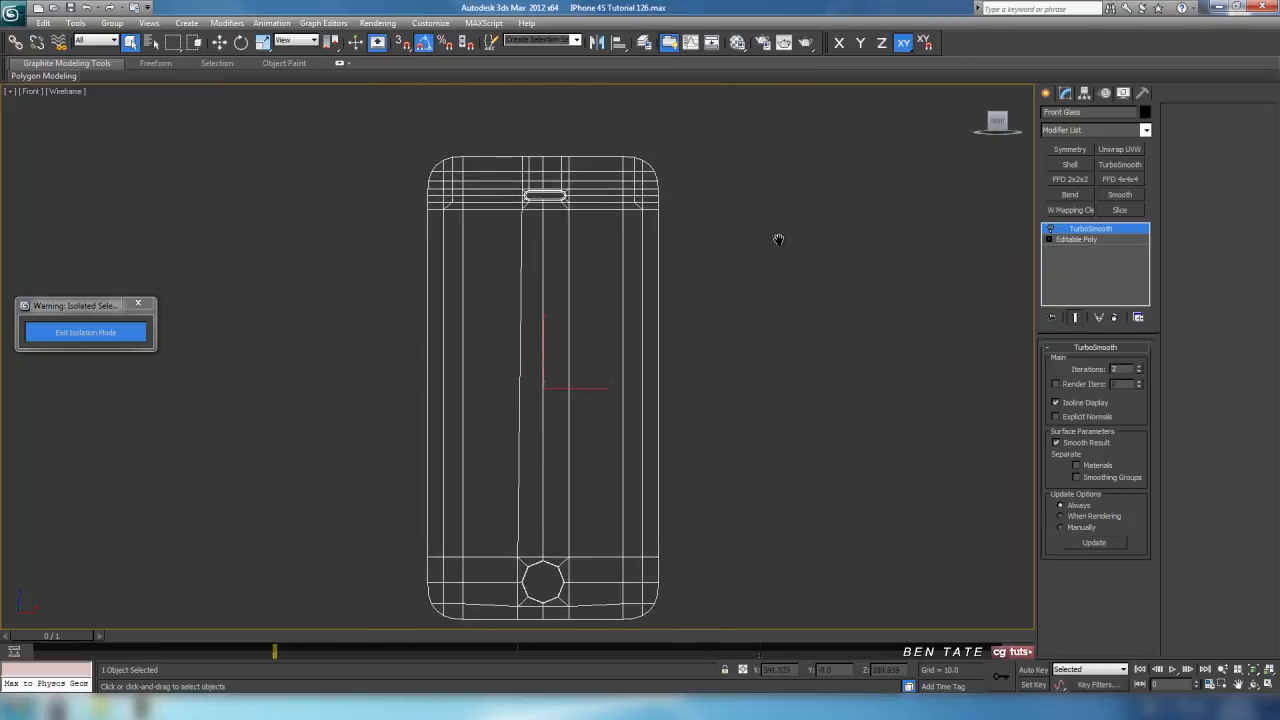
middle_drag(777, 240, 778, 226)
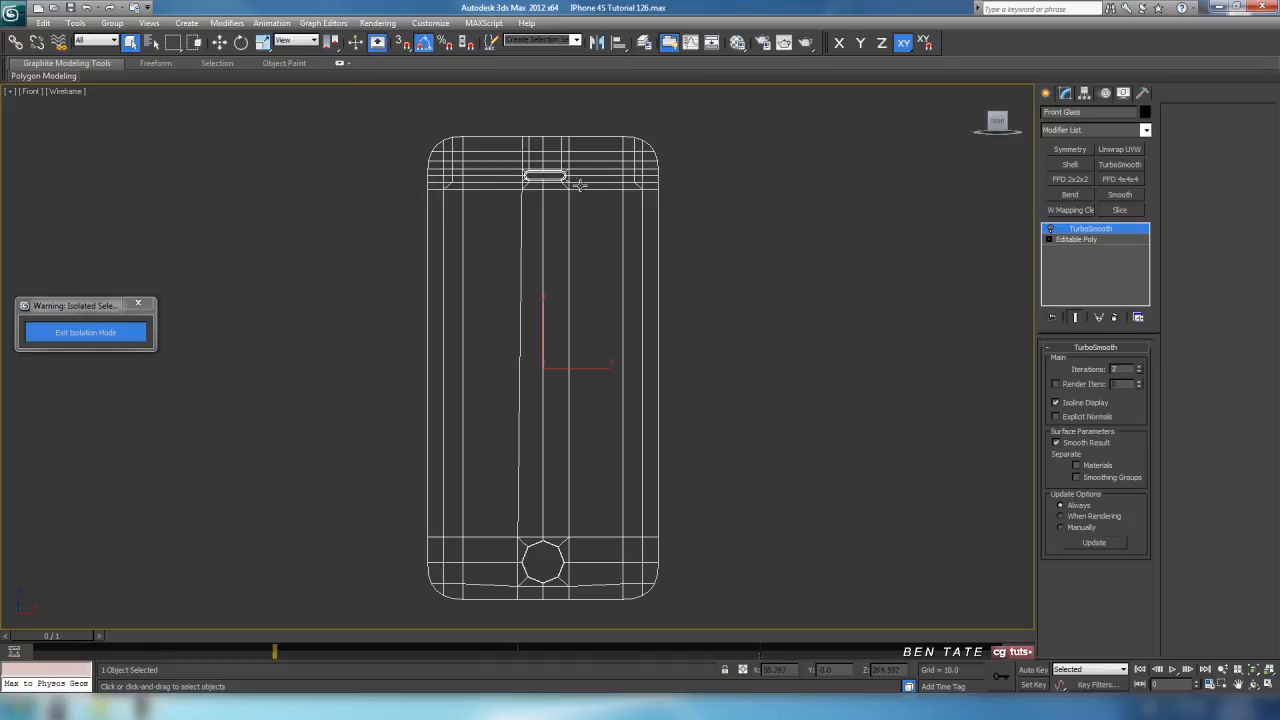
Draw a guide plane about 132.9 wide and 8.9 long from the earpiece slot's right end to the glass's right edge.
middle_drag(655, 271, 631, 337)
scroll(566, 283, up, 5)
middle_drag(603, 233, 652, 255)
scroll(654, 337, up, 2)
drag(74, 305, 68, 476)
mouse_move(611, 338)
middle_down()
mouse_move(565, 375)
mouse_move(617, 337)
mouse_move(624, 346)
middle_up()
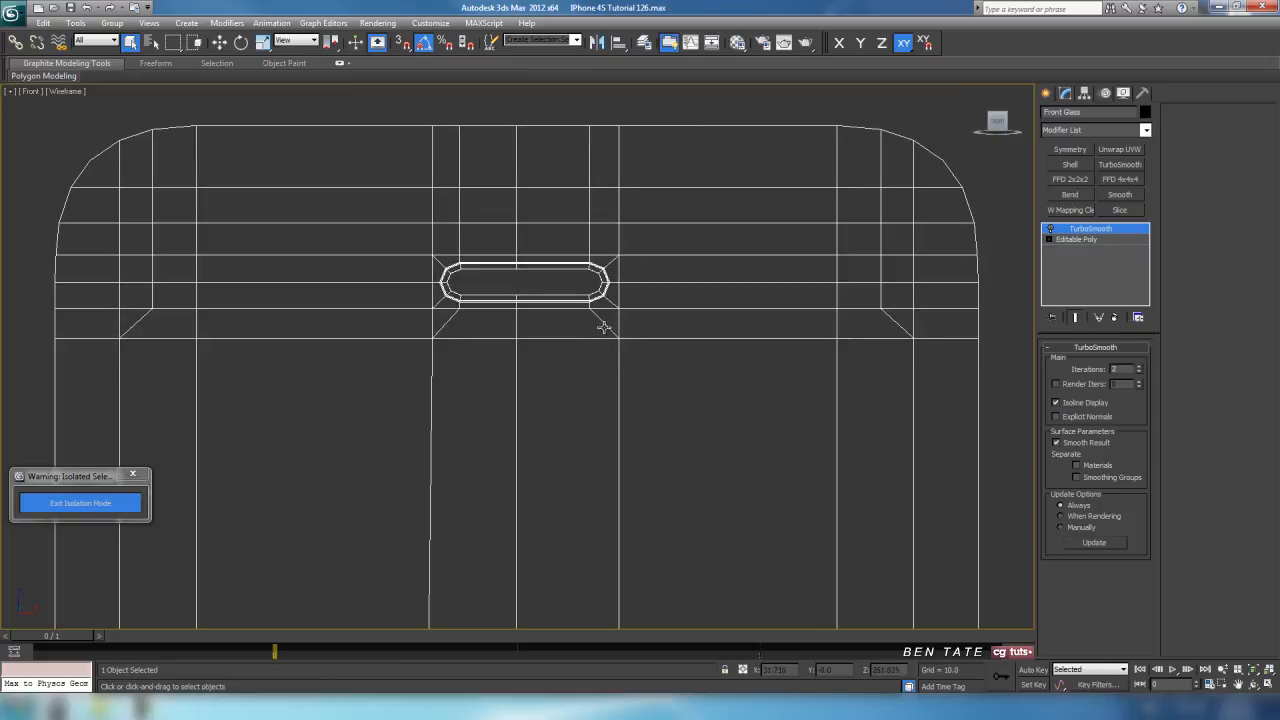
scroll(603, 327, up, 3)
scroll(785, 245, down, 3)
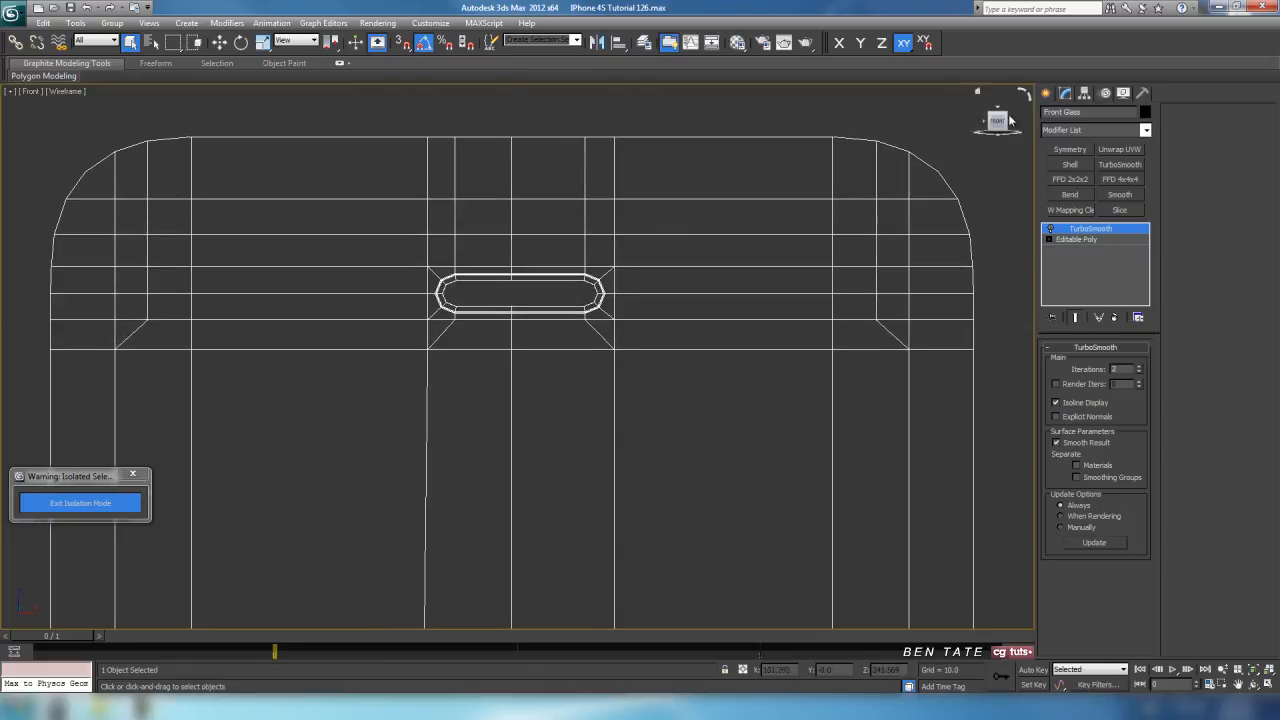
click(1045, 93)
click(1069, 179)
click(1121, 235)
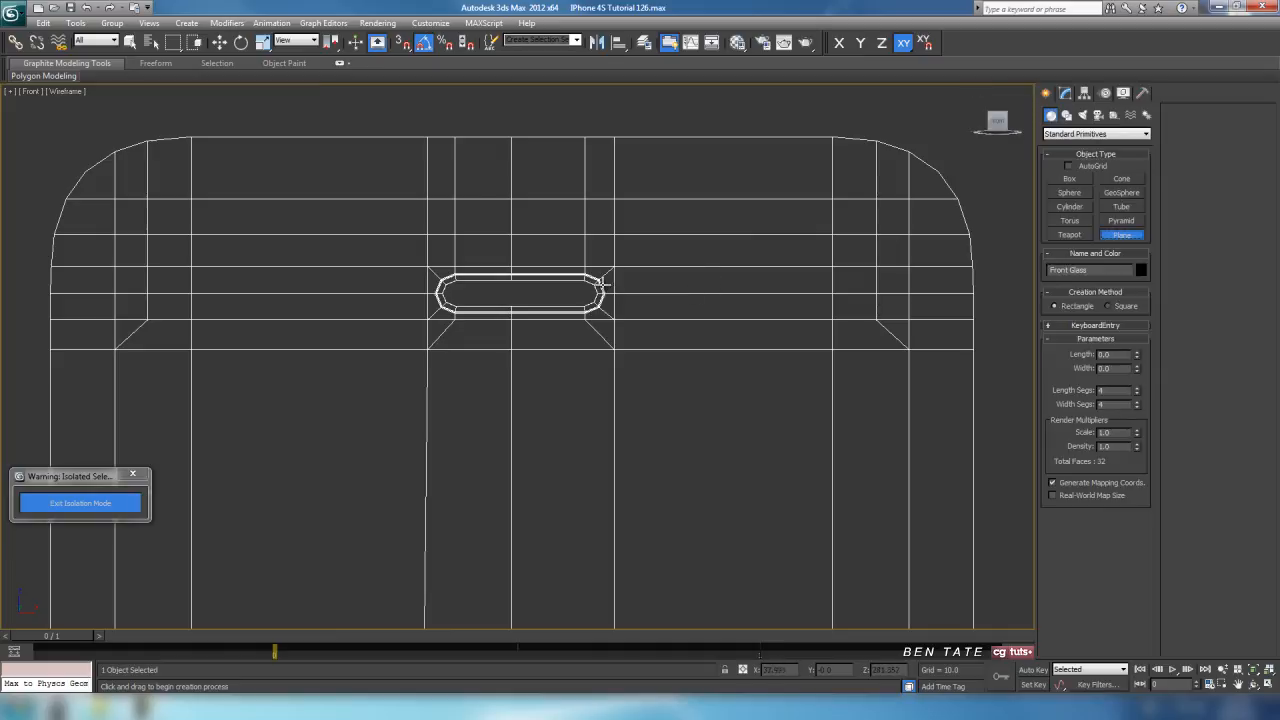
drag(604, 284, 968, 308)
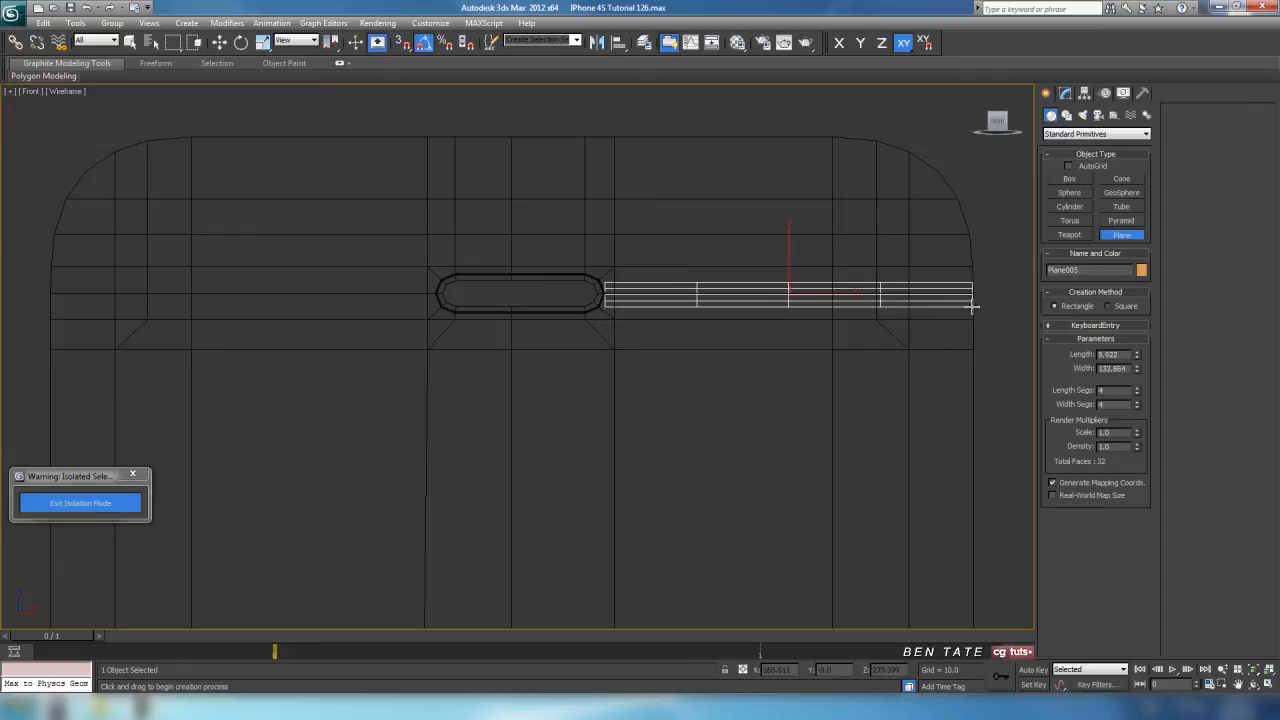
Reduce the guide plane to one length segment and one width segment, and convert it to an Editable Poly.
middle_drag(962, 320, 771, 331)
right_click(1137, 393)
right_click(1136, 407)
middle_drag(549, 336, 544, 350)
scroll(566, 343, up, 2)
middle_drag(616, 330, 562, 342)
scroll(466, 318, up, 1)
right_click(459, 308)
right_click(460, 312)
mouse_move(508, 429)
mouse_move(583, 430)
click(650, 442)
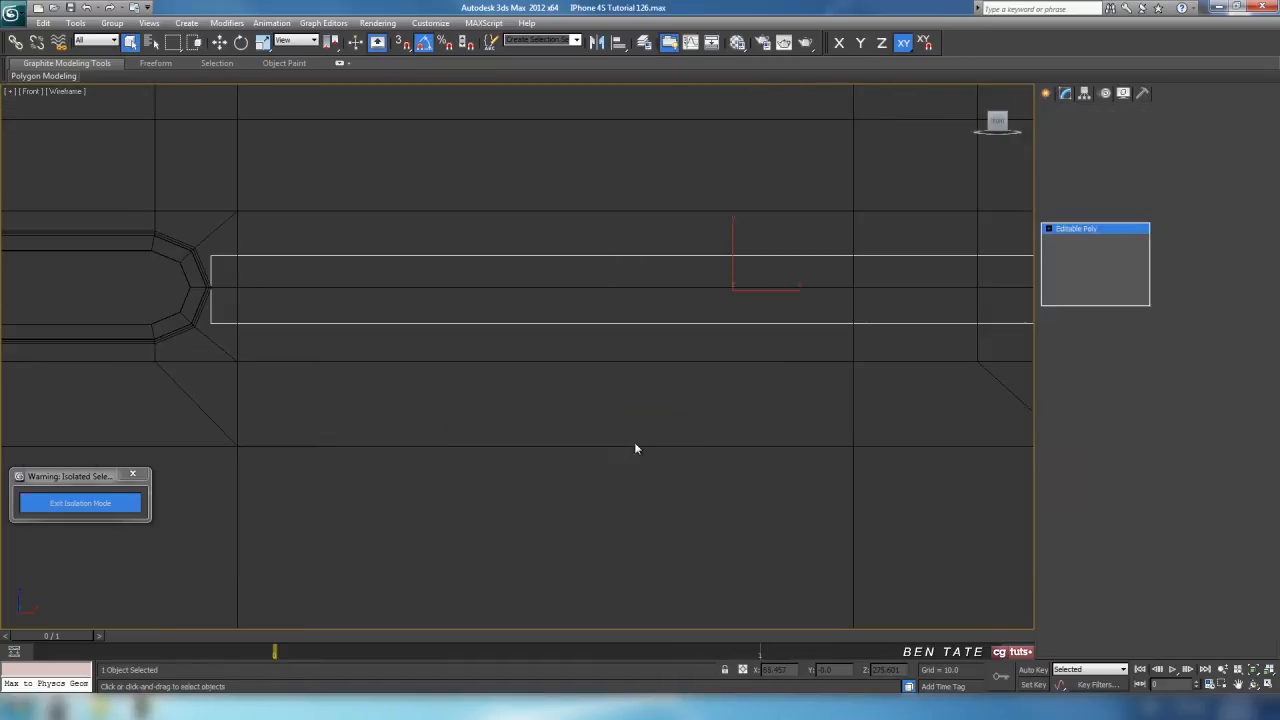
Move the guide plane's two left vertices along X to line up with the outer right tip of the earpiece rim.
click(1061, 364)
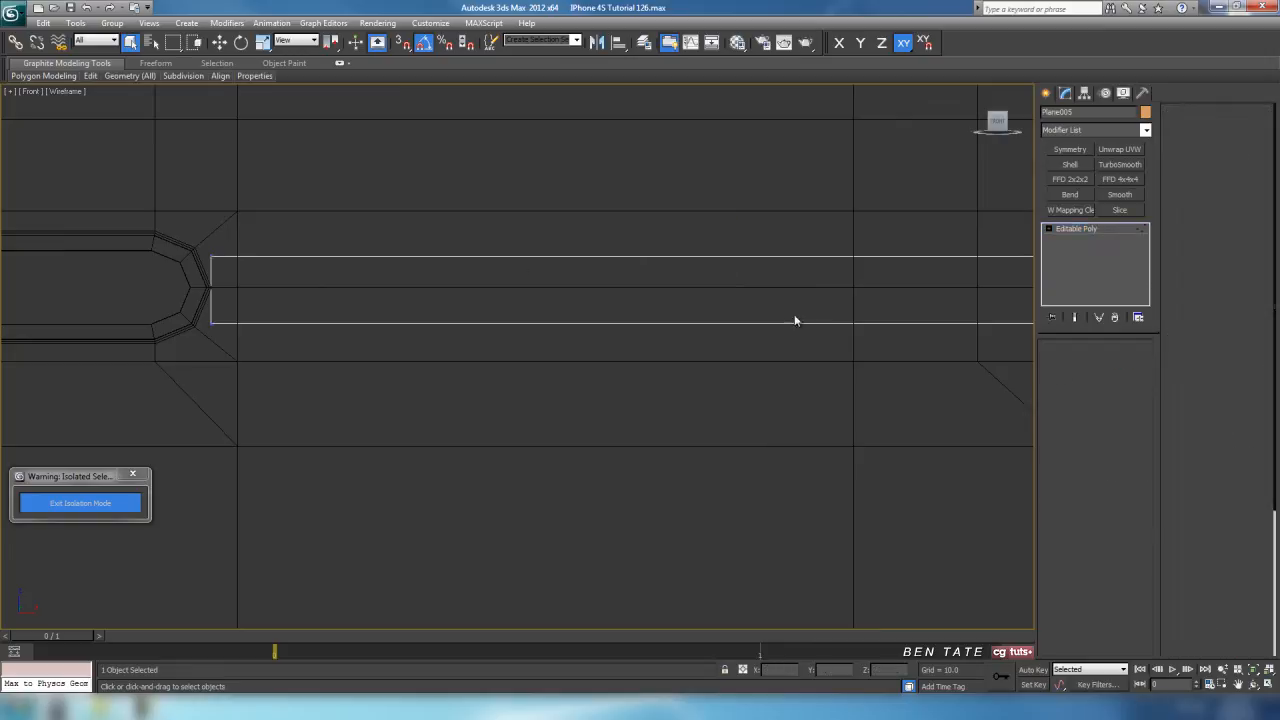
middle_drag(400, 278, 613, 294)
scroll(588, 292, up, 4)
middle_drag(439, 120, 576, 246)
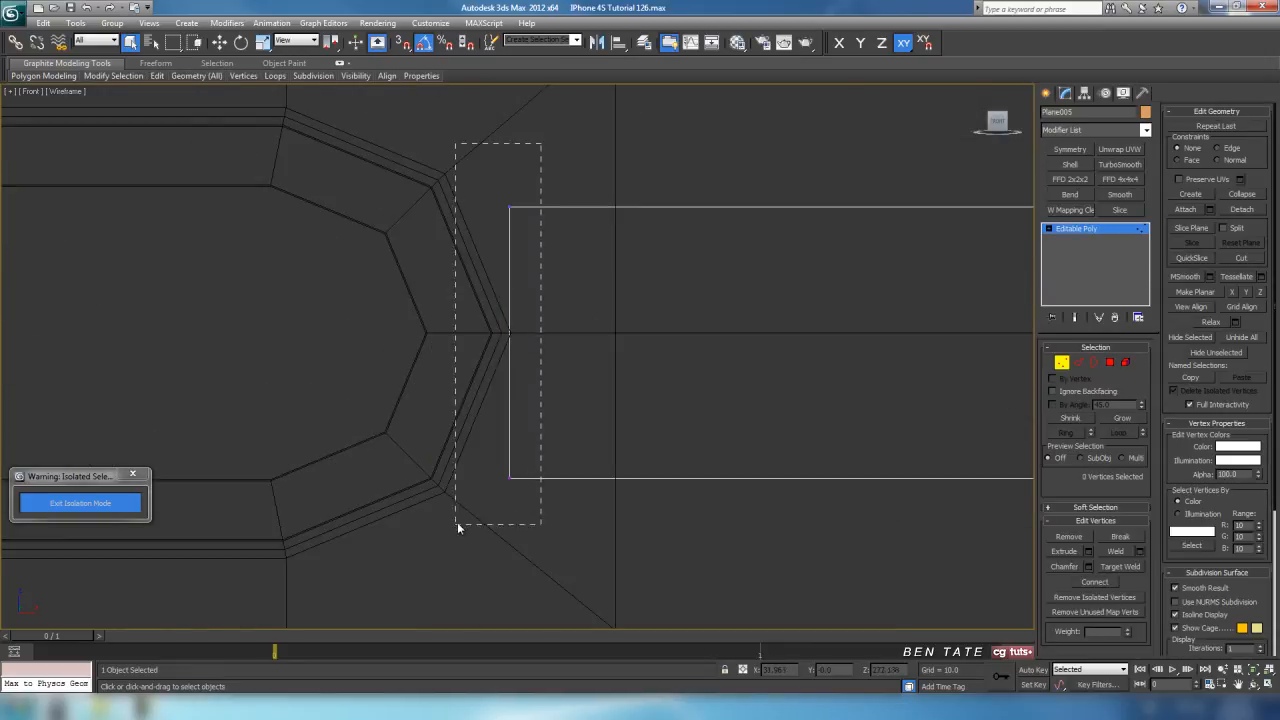
mouse_move(558, 343)
mouse_down()
mouse_move(512, 345)
mouse_move(552, 349)
mouse_up()
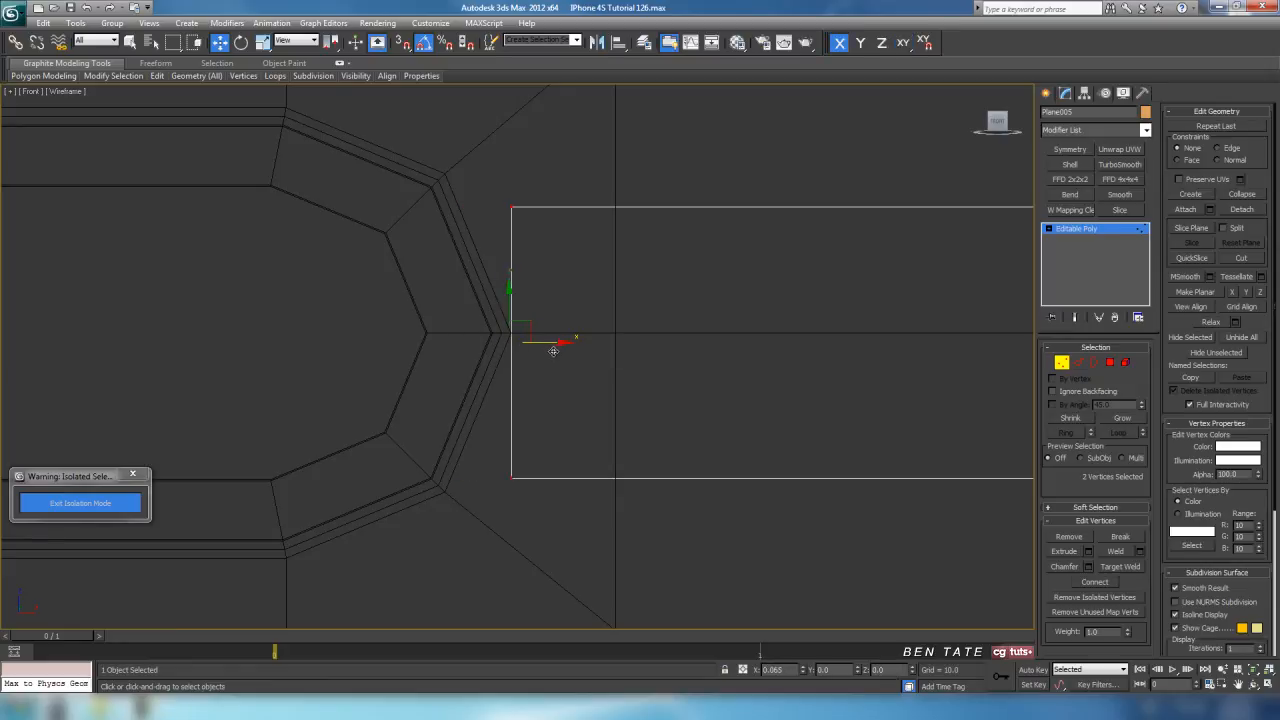
Examine how the guide plane's right end lines up with the glass's right edge.
scroll(592, 360, down, 5)
middle_drag(784, 345, 400, 342)
middle_drag(800, 342, 385, 340)
middle_drag(805, 338, 403, 335)
middle_drag(735, 297, 590, 277)
scroll(561, 366, up, 4)
scroll(562, 368, down, 8)
scroll(321, 333, down, 2)
middle_drag(321, 333, 697, 327)
middle_drag(546, 323, 634, 286)
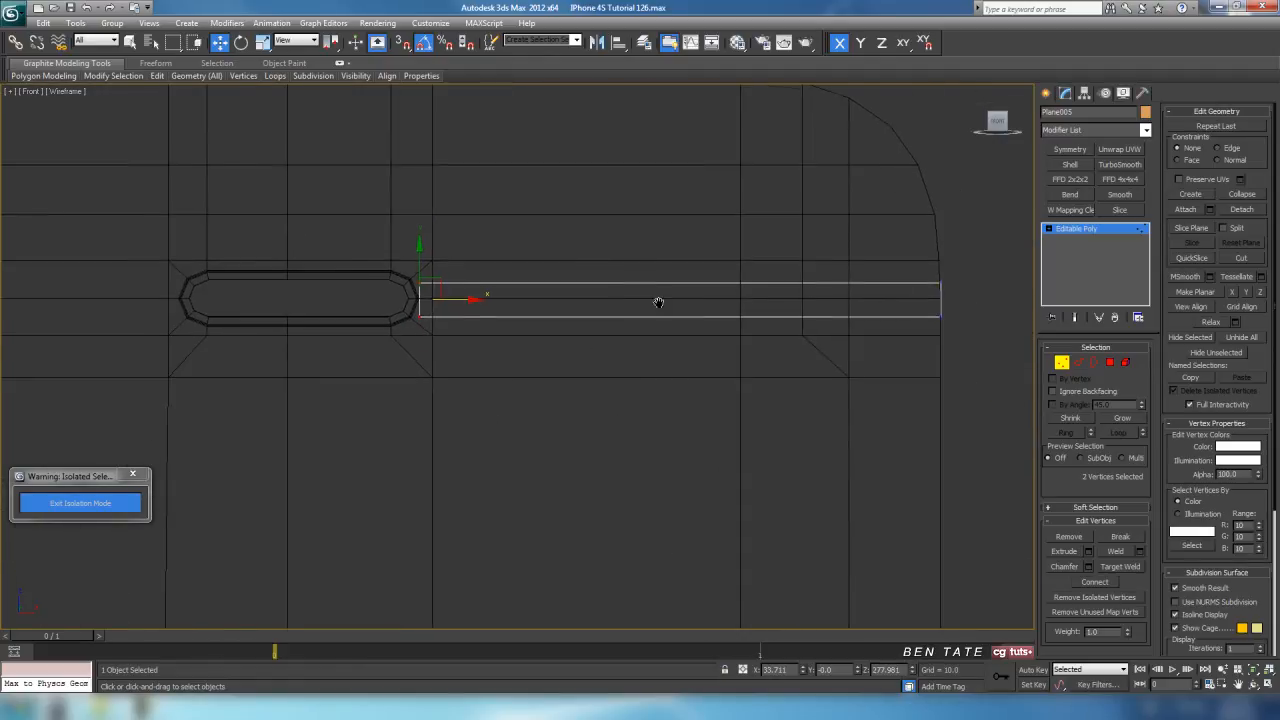
Leave vertex editing and copy the guide plane along X to the left side of the earpiece.
click(1065, 364)
middle_drag(600, 344, 706, 344)
scroll(596, 346, down, 2)
shift+drag(827, 318, 270, 302)
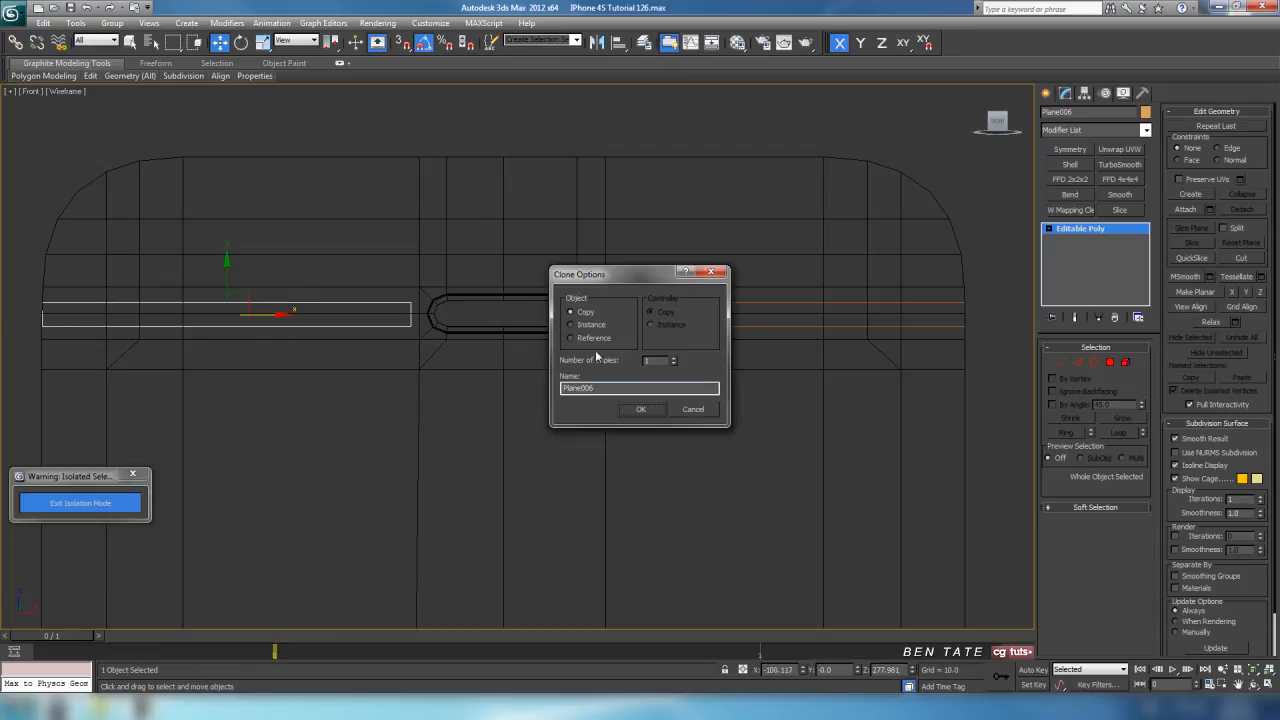
click(643, 409)
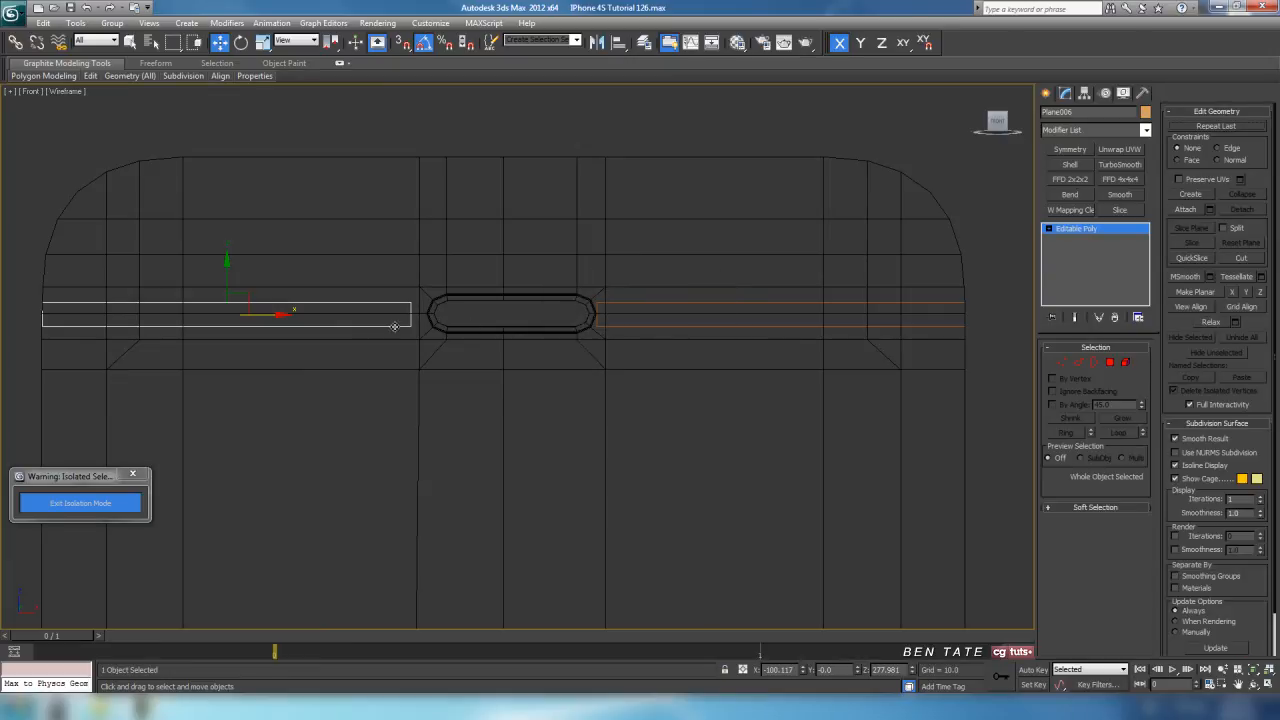
Nudge the copied plane along X so its outer end meets the left edge of the glass.
middle_drag(326, 378, 583, 386)
scroll(422, 371, up, 3)
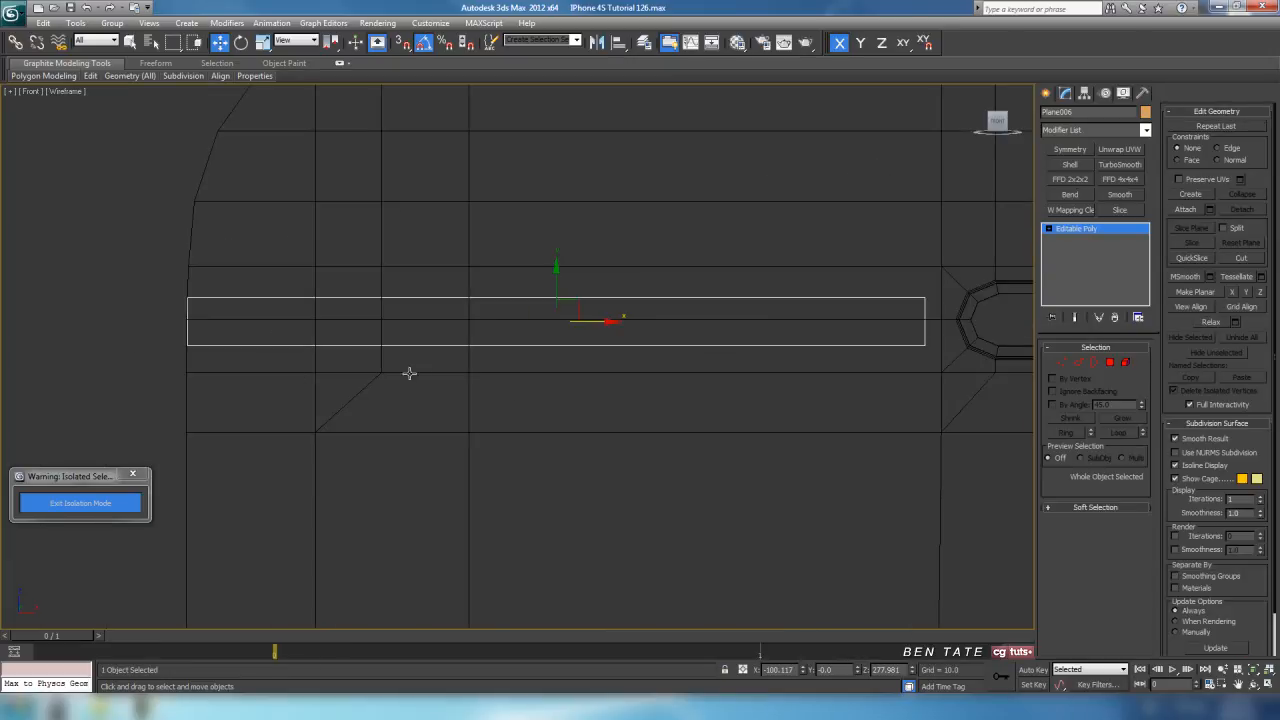
drag(605, 323, 603, 323)
middle_drag(820, 411, 388, 404)
middle_drag(732, 404, 559, 414)
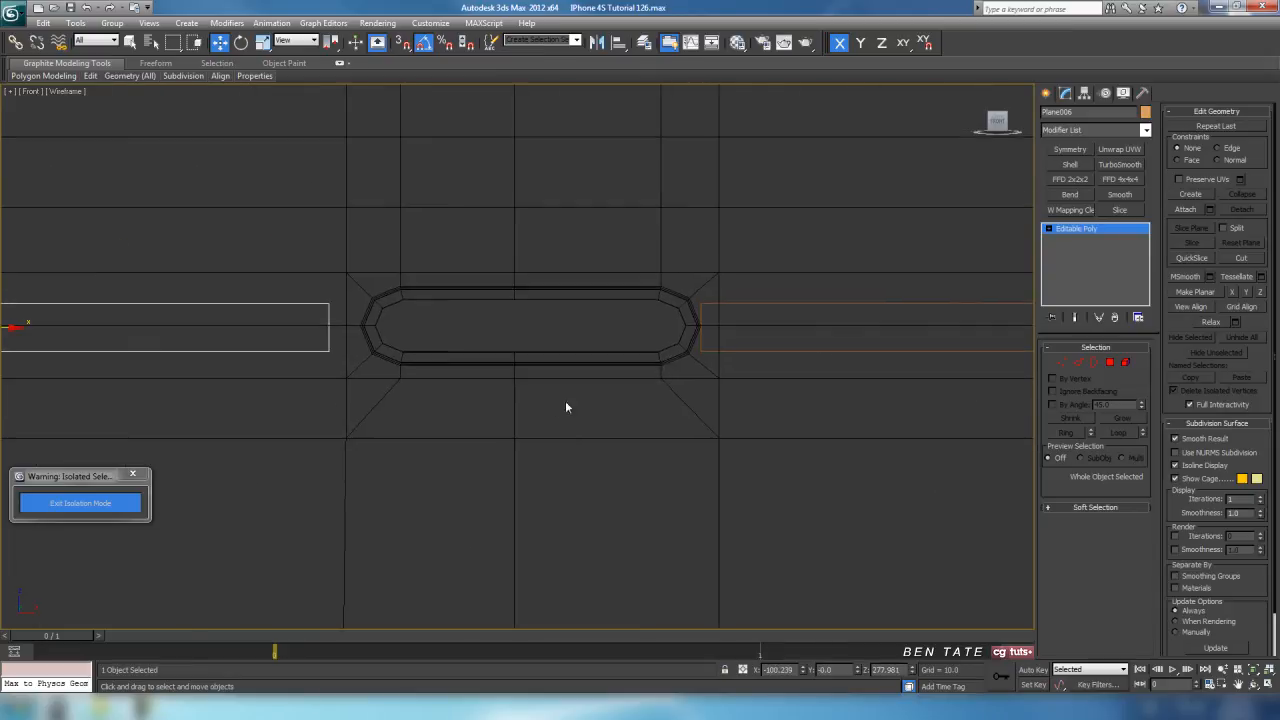
Select the Front Glass and start vertex editing on its Editable Poly level around the earpiece.
click(652, 354)
middle_drag(838, 403, 779, 409)
click(1077, 240)
click(1061, 363)
middle_drag(549, 409, 560, 292)
scroll(586, 447, down, 6)
scroll(561, 293, up, 1)
scroll(568, 228, down, 1)
middle_drag(568, 448, 567, 490)
middle_drag(547, 373, 538, 438)
scroll(527, 315, up, 4)
middle_drag(549, 371, 606, 420)
scroll(580, 409, up, 4)
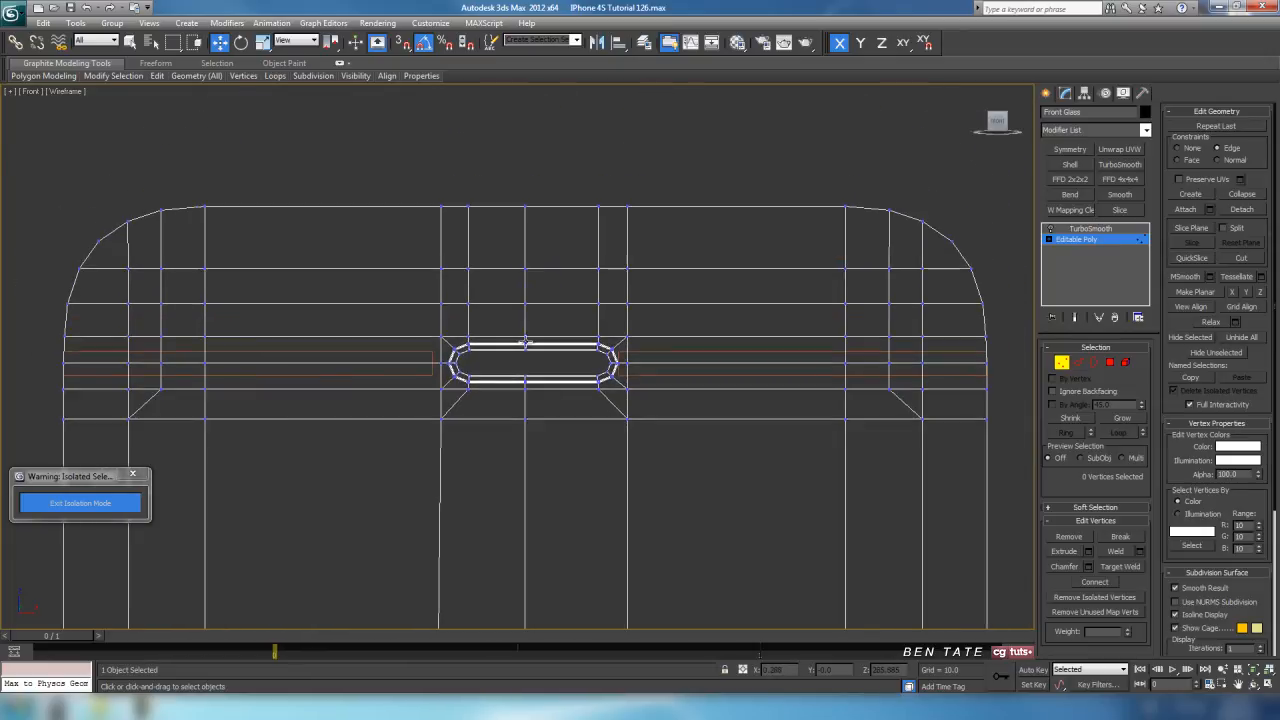
mouse_move(589, 431)
middle_down()
mouse_move(577, 306)
mouse_move(577, 420)
middle_up()
scroll(518, 371, up, 2)
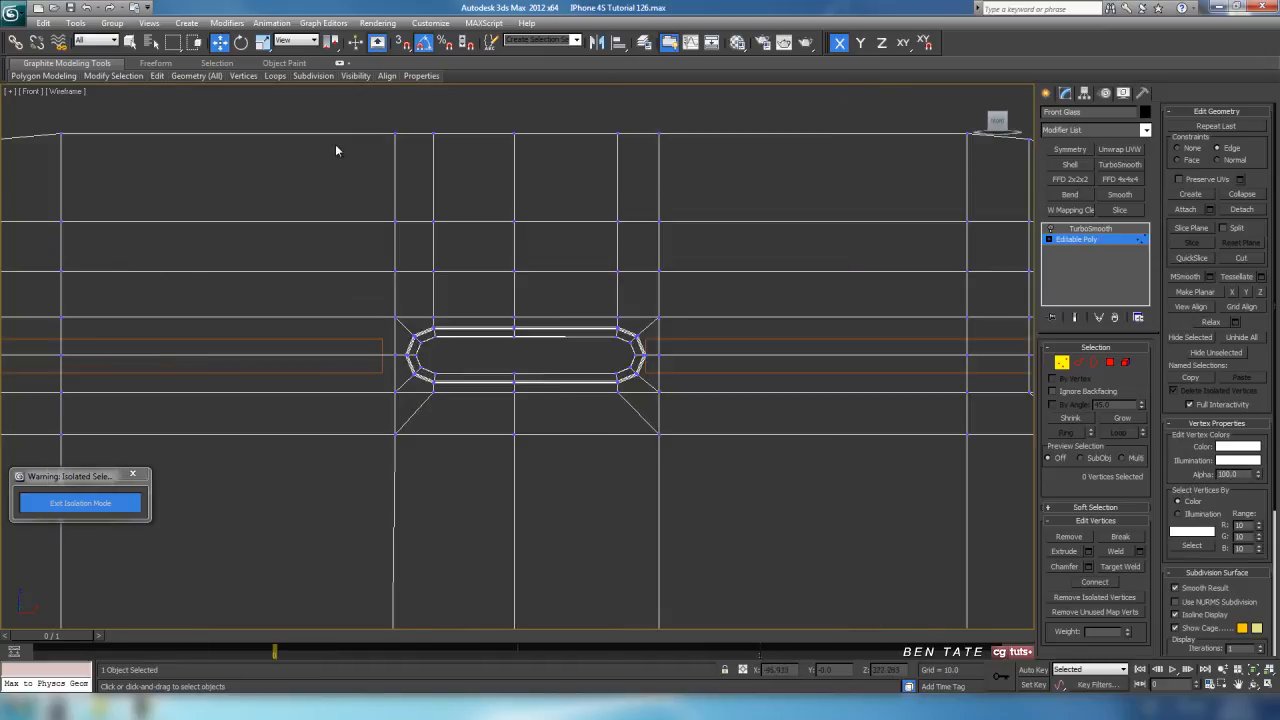
Set the constraint to None and shift all vertices around the earpiece left along X until it is centred between the two guide planes.
drag(474, 497, 476, 499)
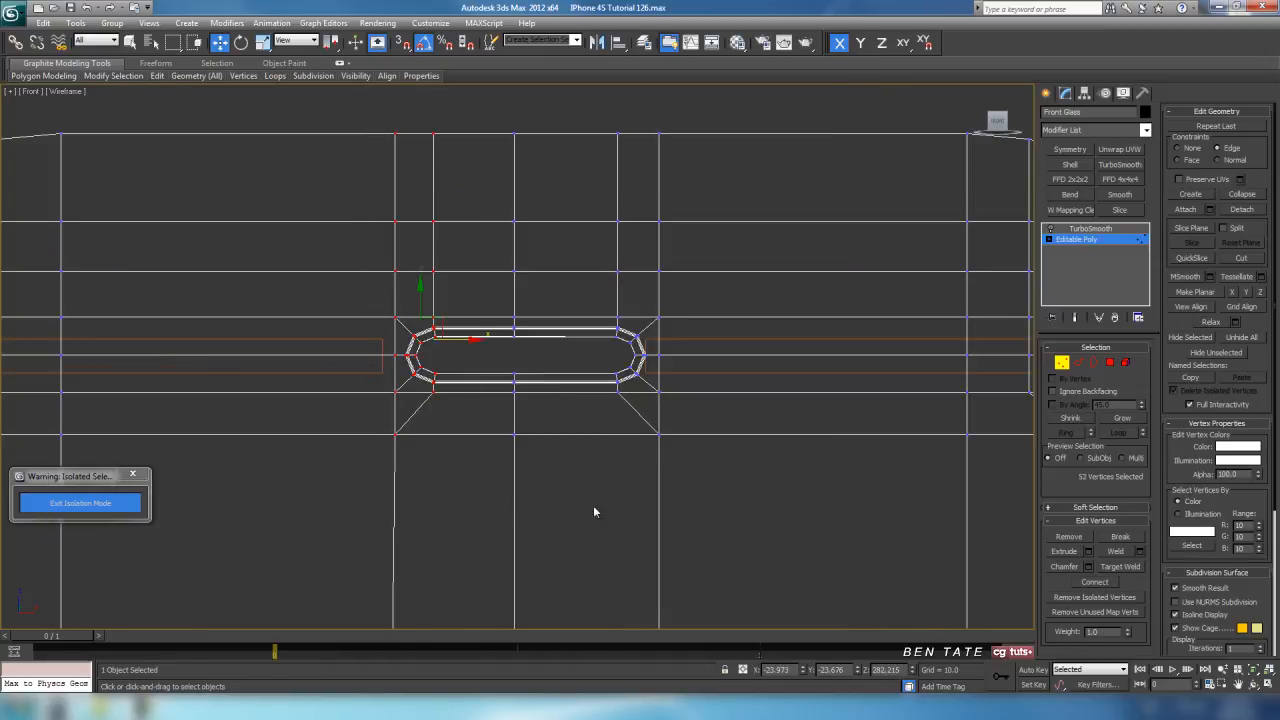
middle_drag(703, 423, 695, 466)
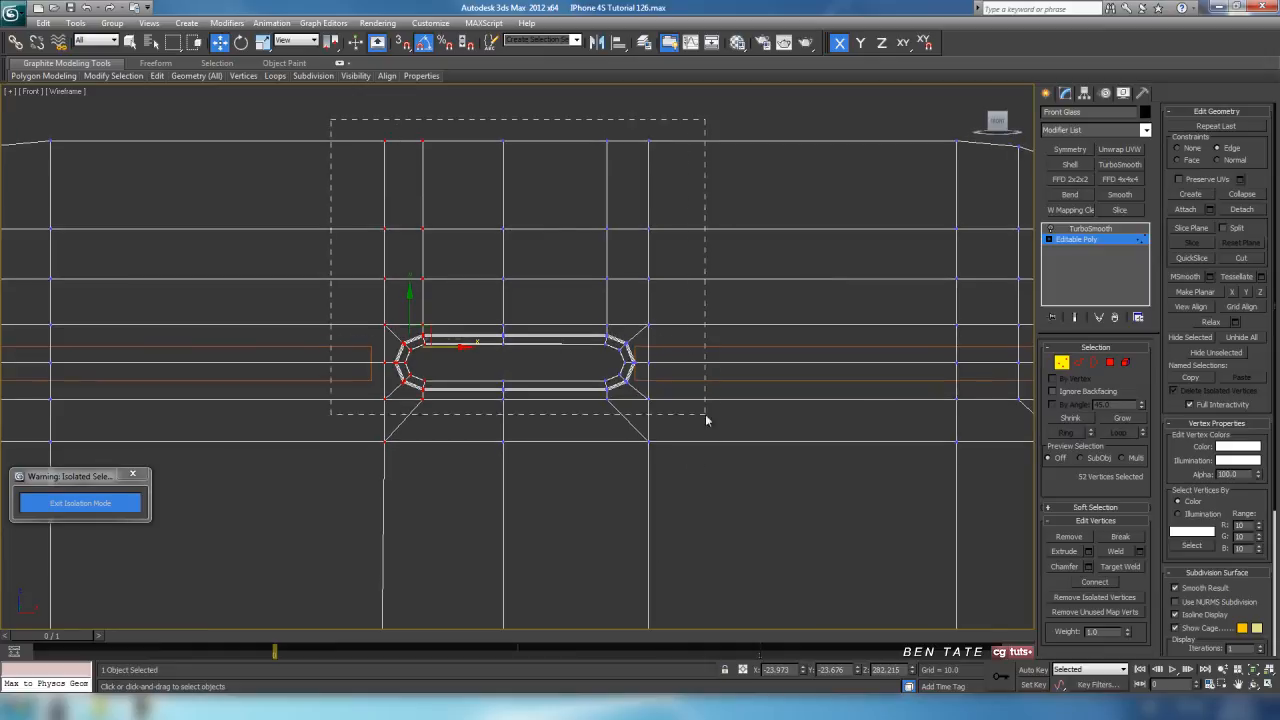
drag(697, 505, 670, 499)
scroll(694, 438, up, 4)
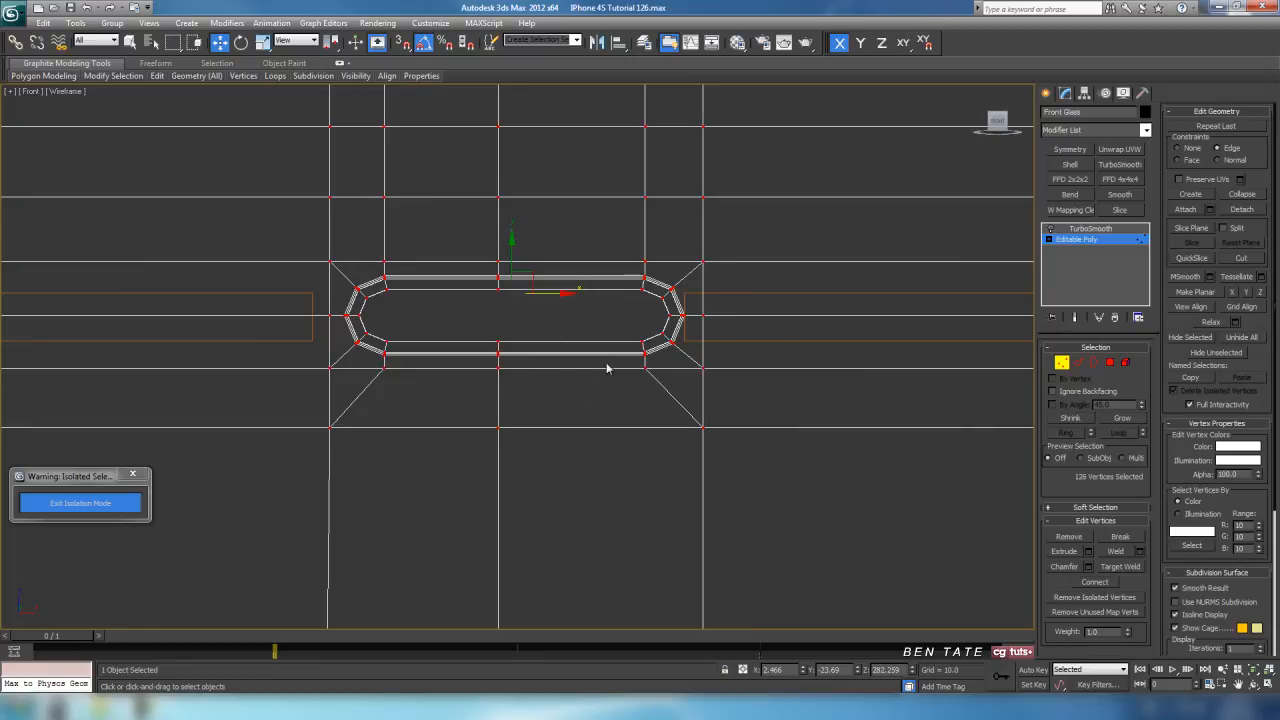
scroll(611, 363, up, 2)
drag(566, 300, 544, 303)
key(ctrl+z)
click(1190, 148)
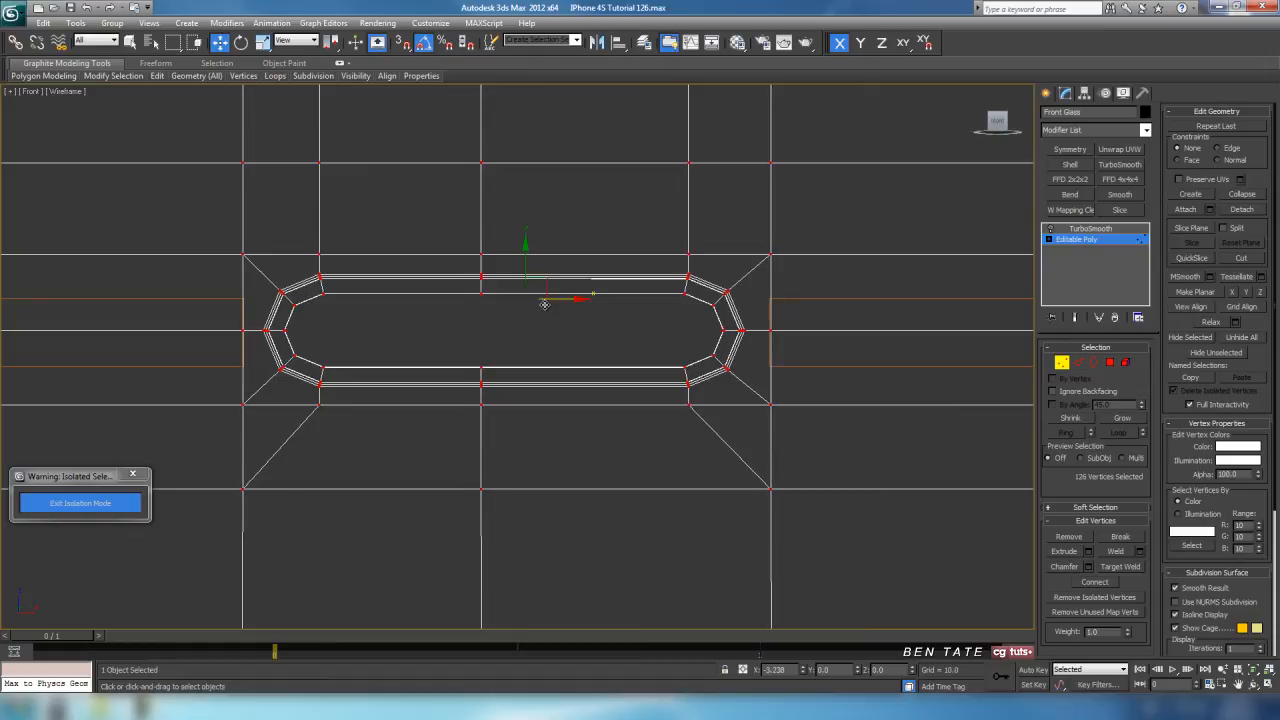
drag(545, 304, 544, 305)
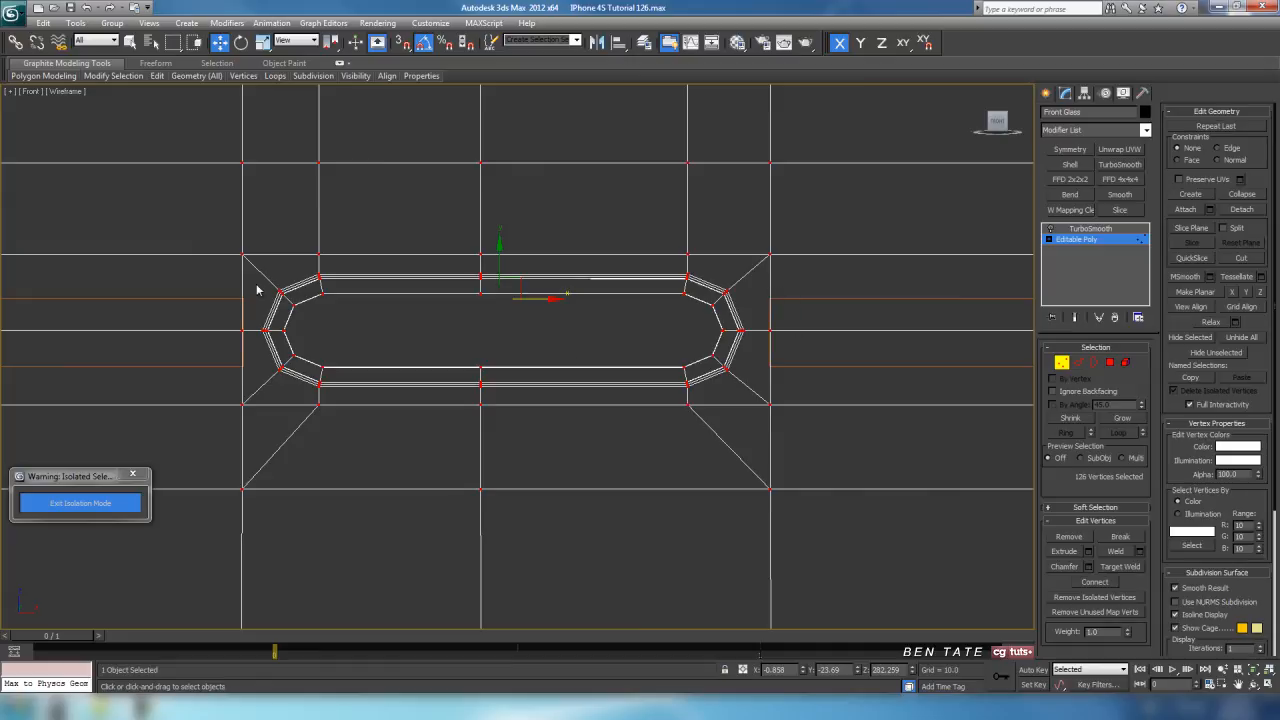
Leave vertex editing and delete both guide planes.
click(1059, 367)
middle_drag(589, 375, 683, 359)
click(366, 349)
click(297, 351)
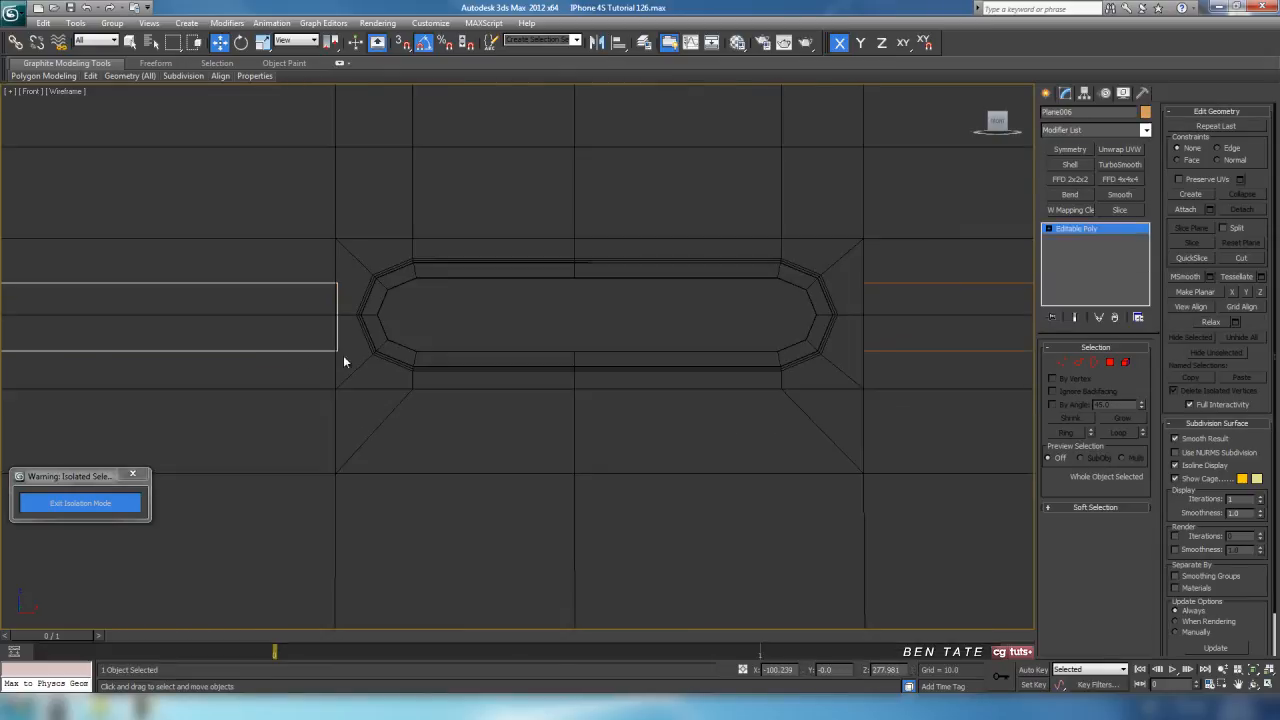
ctrl+click(884, 352)
key(Delete)
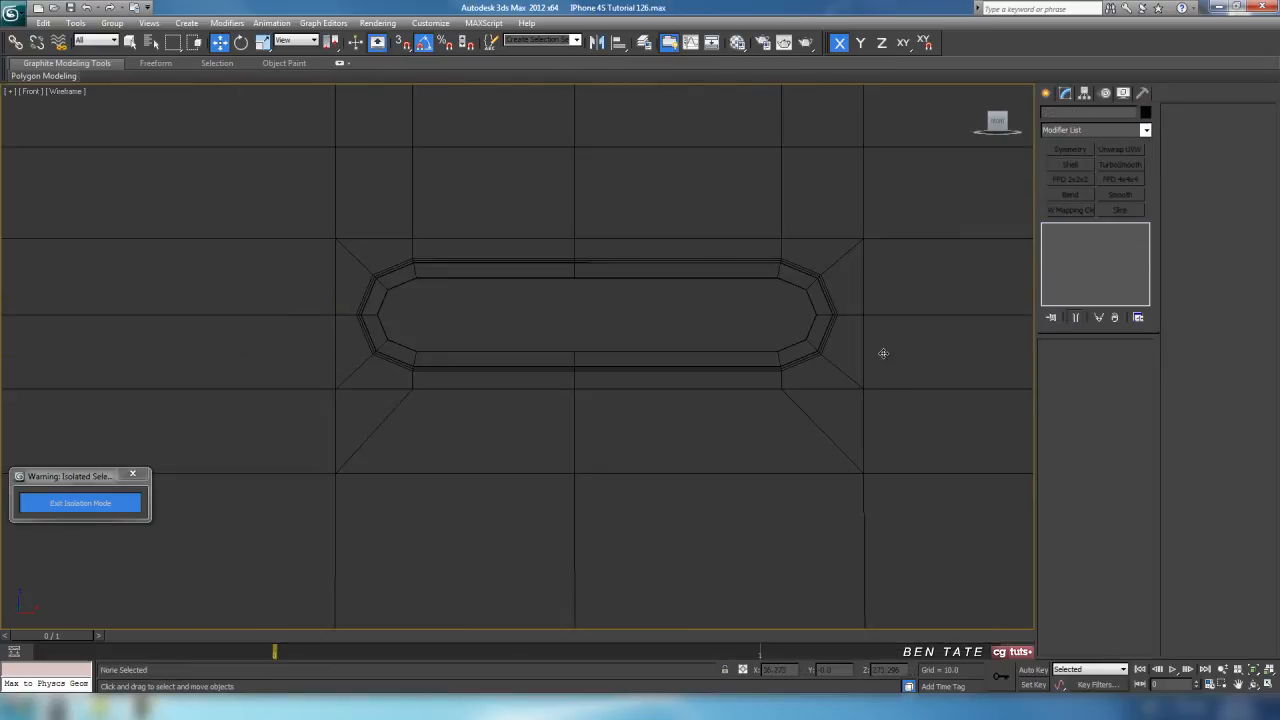
Reselect the Front Glass and return to vertex editing of its base mesh.
middle_drag(639, 366, 582, 373)
drag(730, 325, 791, 362)
scroll(737, 458, down, 10)
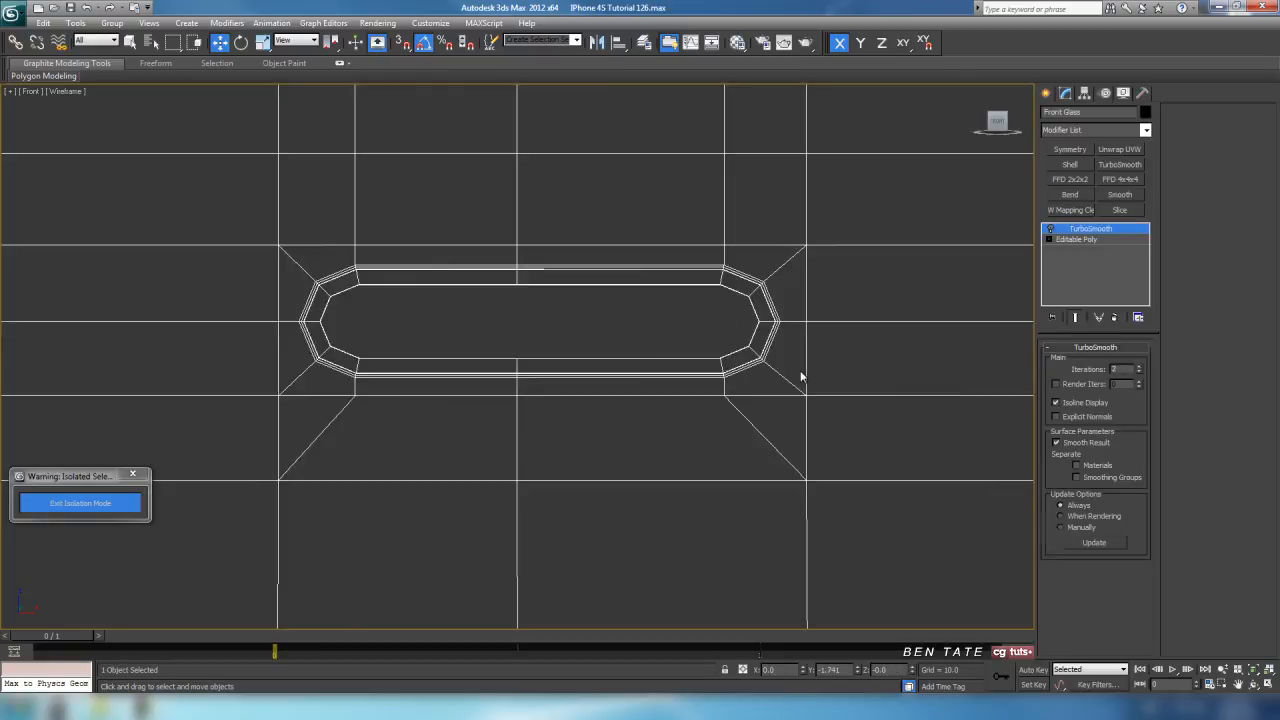
middle_drag(690, 452, 681, 500)
scroll(680, 478, up, 6)
middle_drag(626, 364, 597, 526)
click(1076, 240)
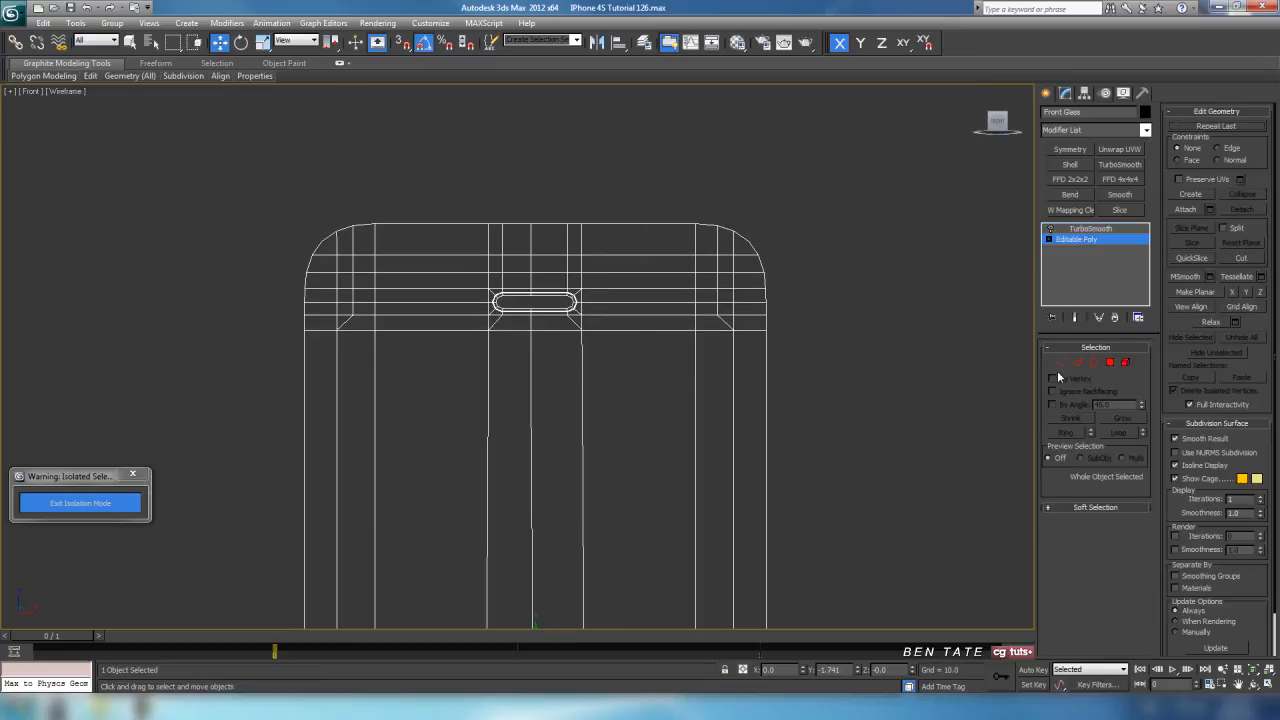
click(1062, 363)
Select the middle column of vertices running through the earpiece and set its X position to 0.
scroll(529, 237, up, 4)
middle_drag(529, 237, 525, 467)
drag(565, 398, 558, 520)
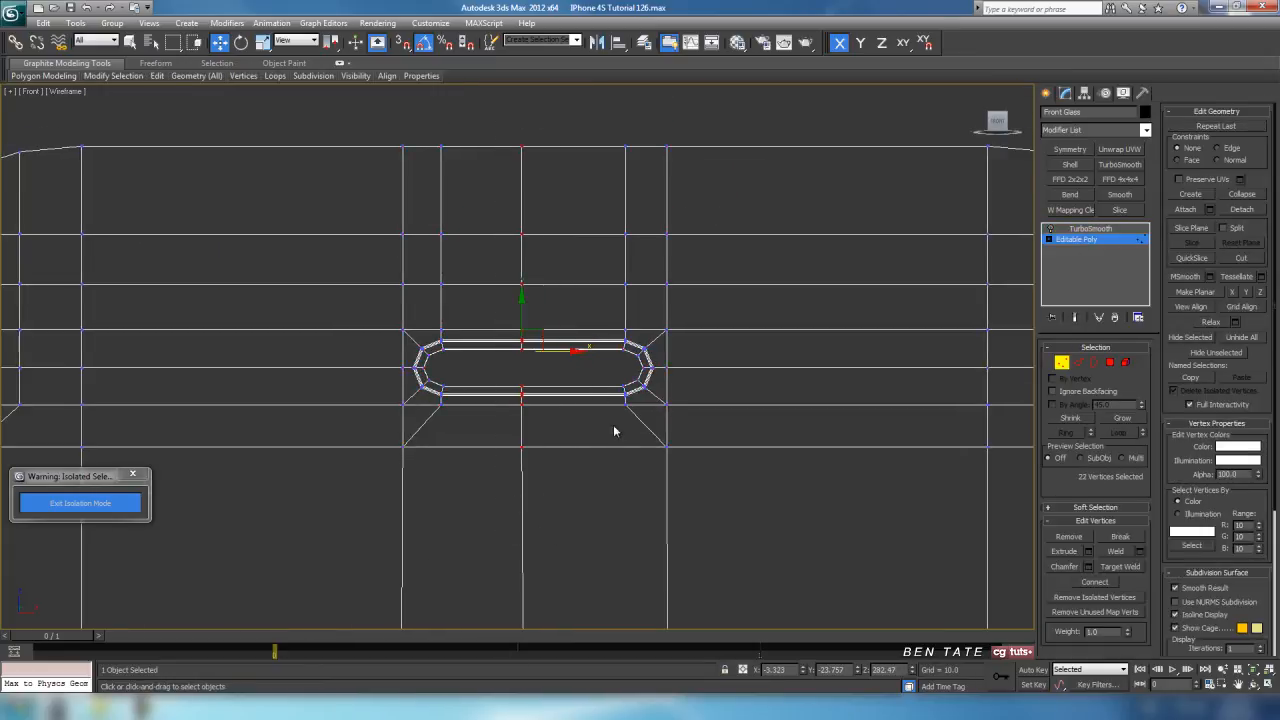
scroll(601, 397, down, 4)
middle_drag(608, 435, 597, 311)
scroll(597, 311, down, 4)
scroll(590, 305, up, 4)
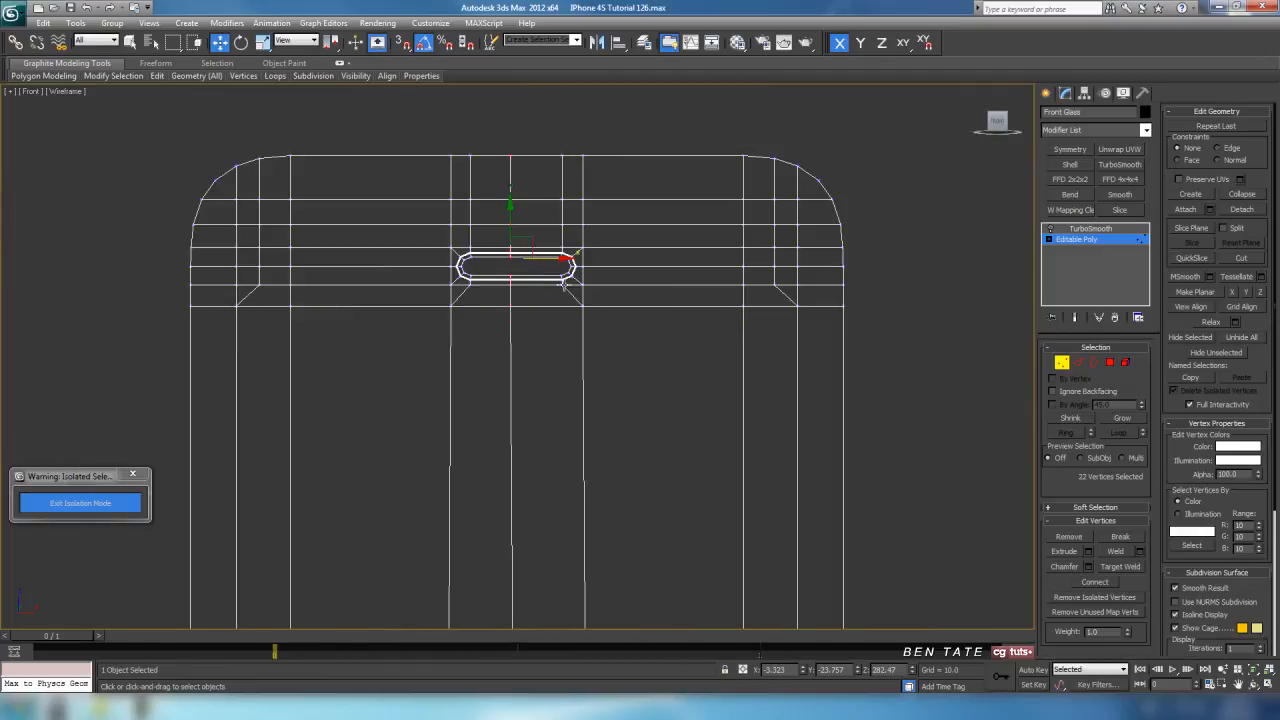
right_click(805, 672)
Examine the glass's vertical centre line along its whole length for straightness.
scroll(583, 390, down, 5)
middle_drag(606, 332, 602, 160)
scroll(600, 400, down, 3)
middle_drag(600, 400, 584, 523)
scroll(570, 370, up, 3)
middle_drag(568, 350, 566, 422)
scroll(566, 426, up, 5)
middle_drag(583, 346, 594, 455)
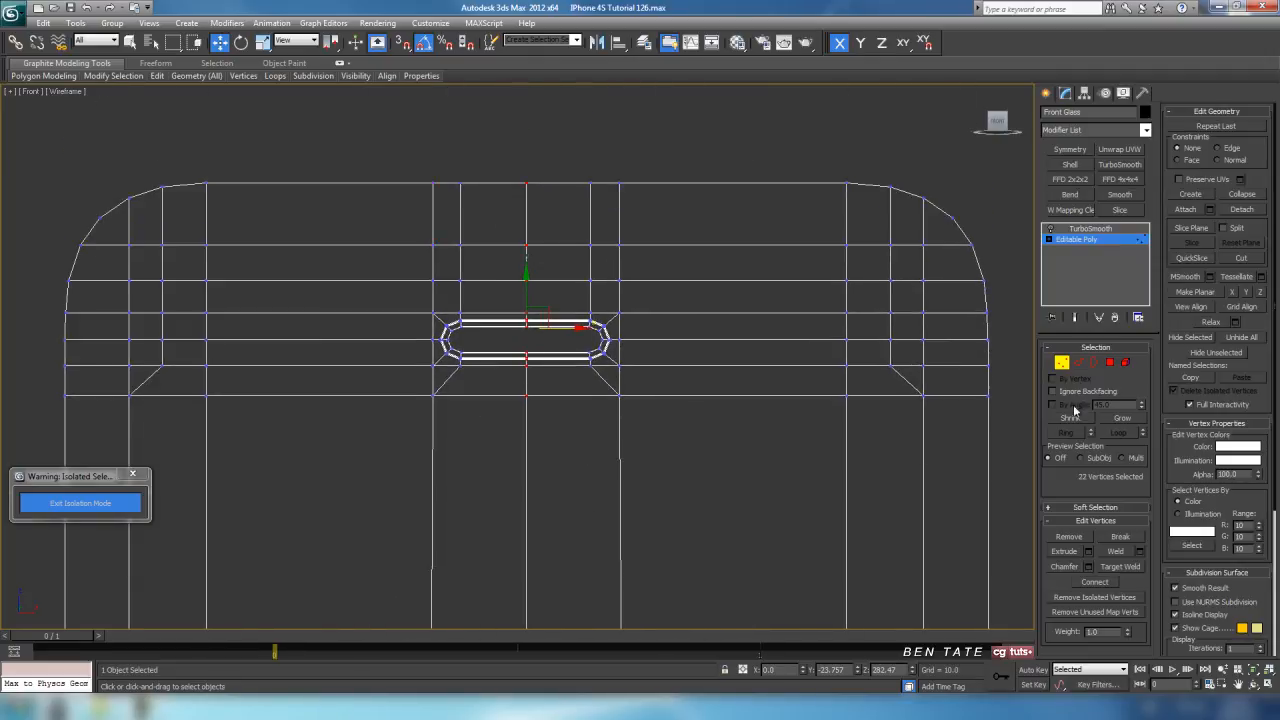
Turn the Front Glass's TurboSmooth back on and exit isolation mode.
click(1062, 363)
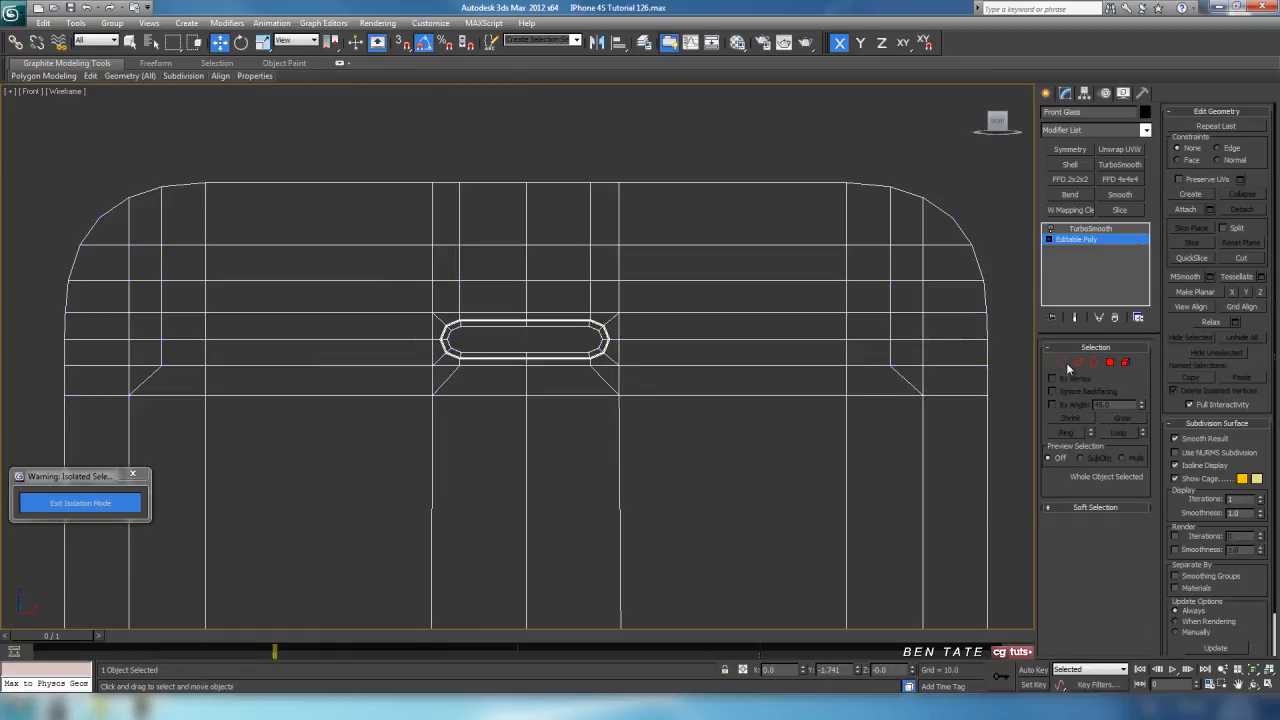
mouse_move(883, 406)
middle_down()
mouse_move(903, 386)
mouse_move(892, 393)
middle_up()
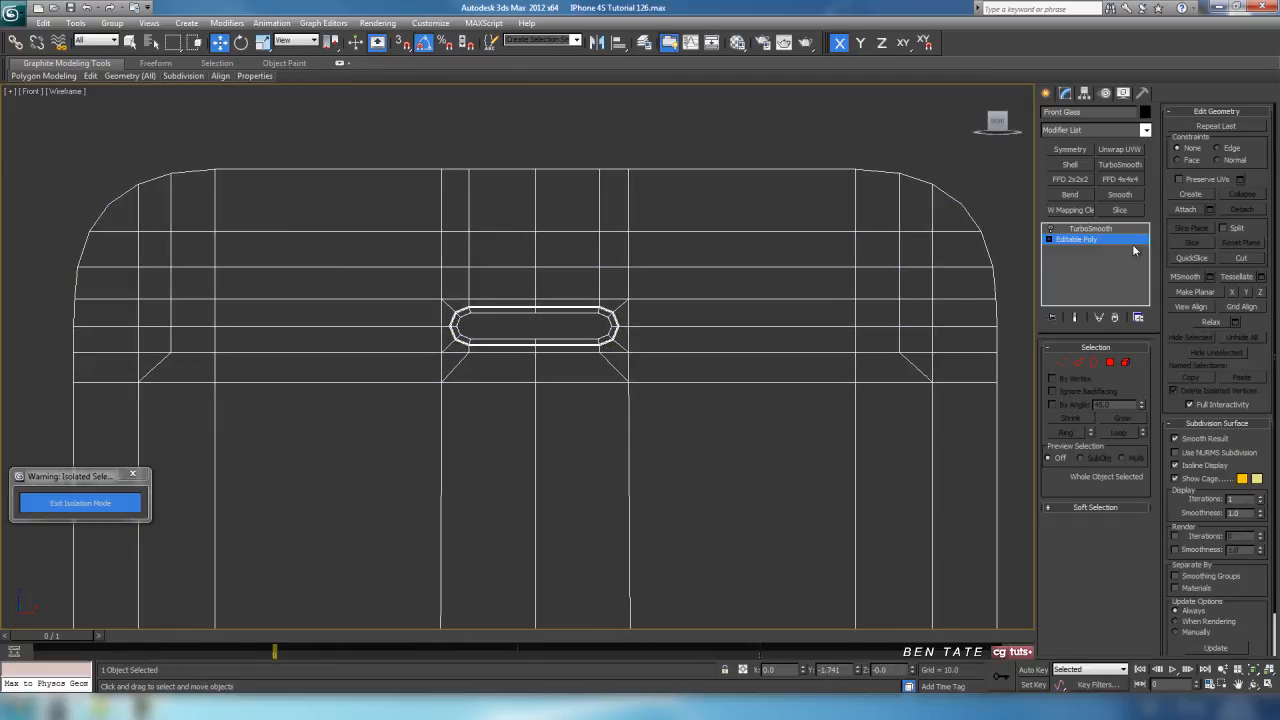
click(1070, 230)
middle_drag(697, 318, 699, 338)
click(90, 503)
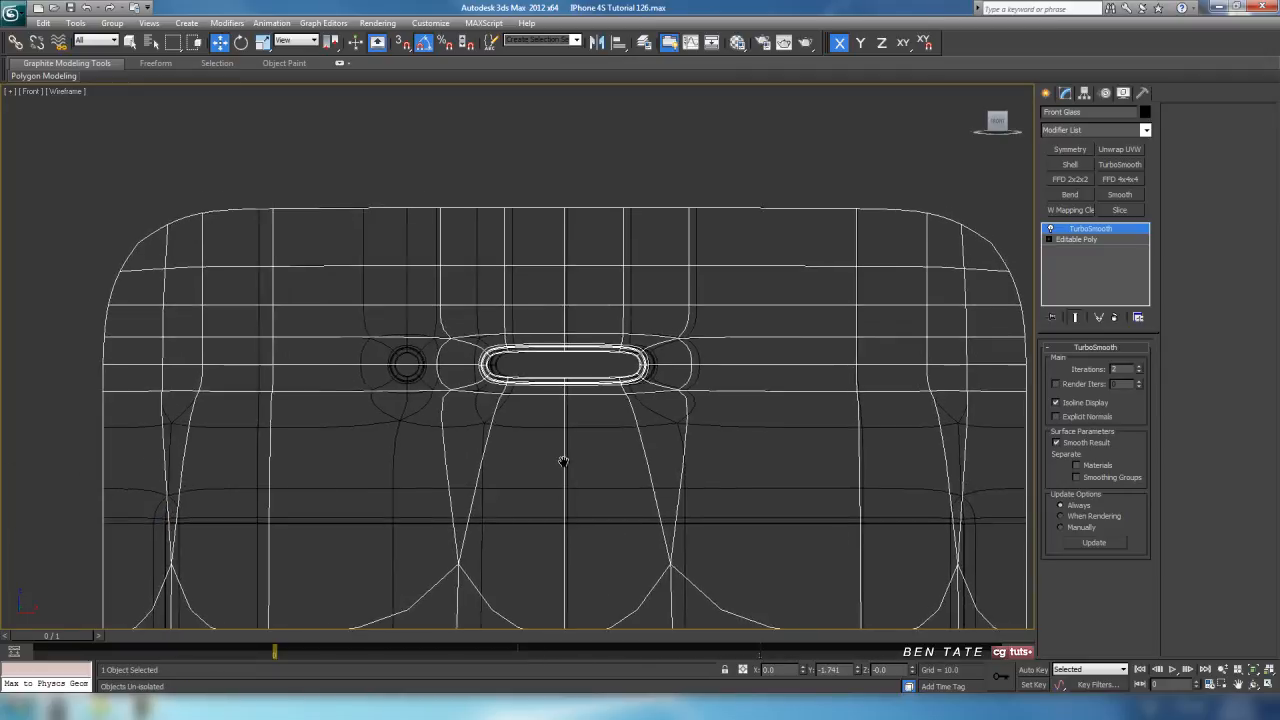
Select the Body - Front object and enter vertex editing of its base Editable Poly.
scroll(469, 423, up, 2)
click(381, 367)
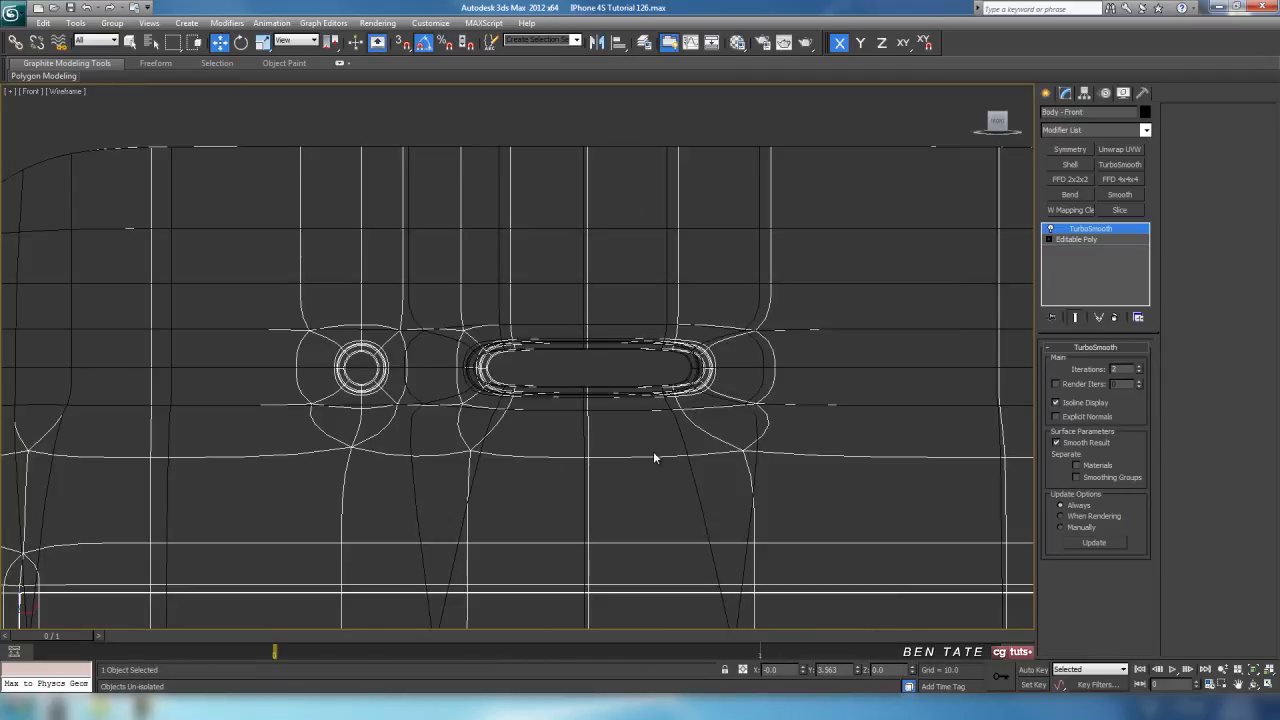
middle_drag(630, 457, 672, 402)
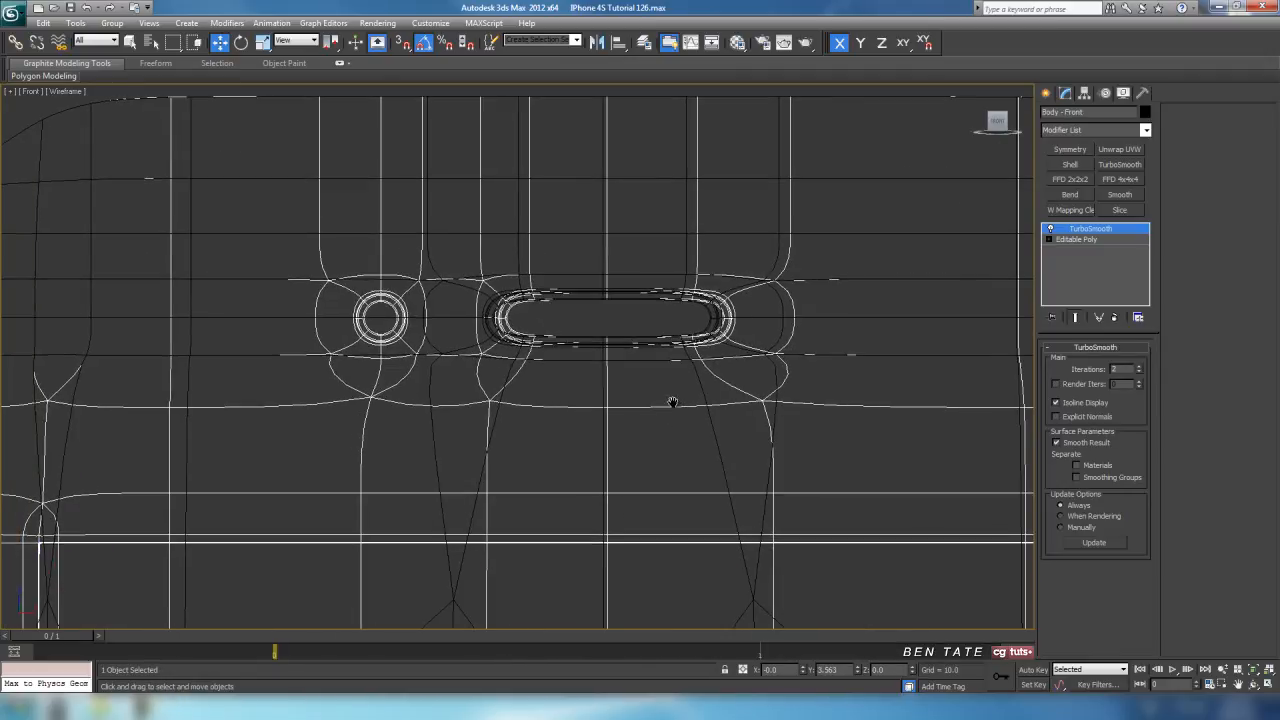
click(1076, 240)
middle_drag(828, 354, 814, 407)
scroll(860, 407, up, 2)
middle_drag(911, 406, 835, 415)
click(1062, 362)
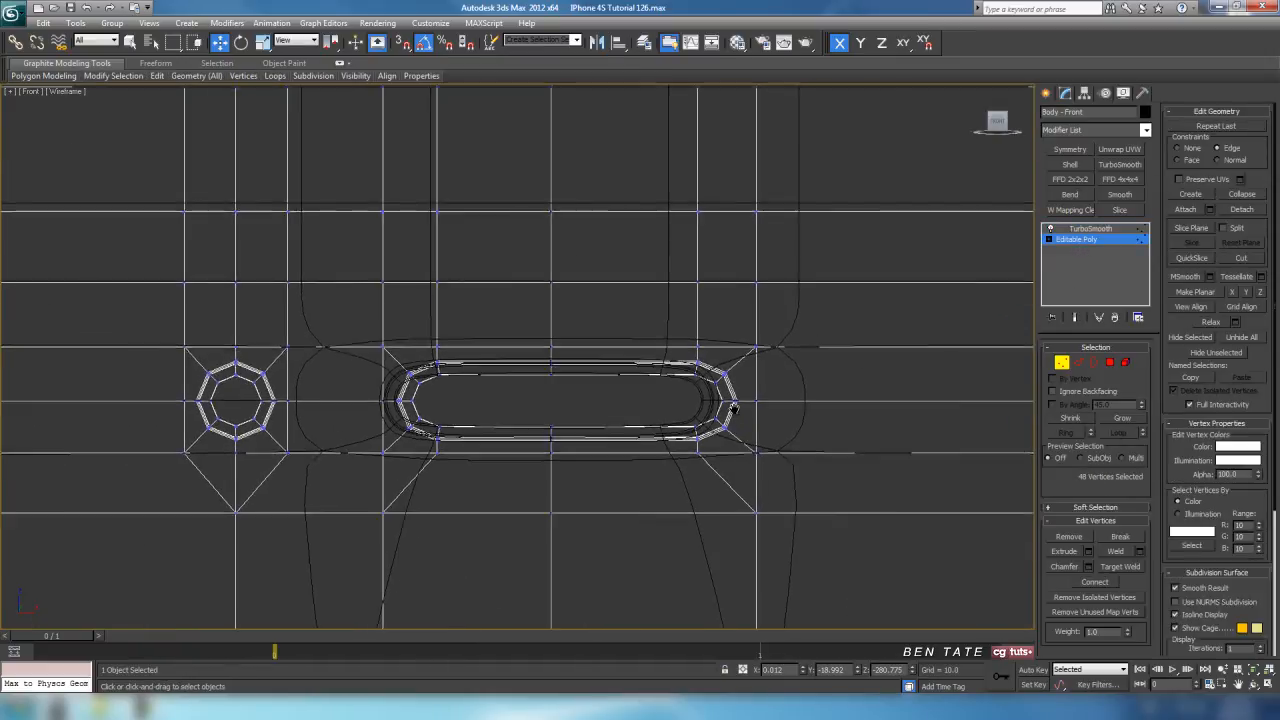
Examine the front body's vertex columns around the camera hole and earpiece against the glass topology.
scroll(517, 334, down, 3)
scroll(513, 423, down, 5)
scroll(540, 461, down, 2)
middle_drag(541, 464, 531, 246)
scroll(522, 400, down, 2)
mouse_move(515, 505)
middle_down()
mouse_move(526, 284)
mouse_move(515, 506)
middle_up()
scroll(515, 506, down, 1)
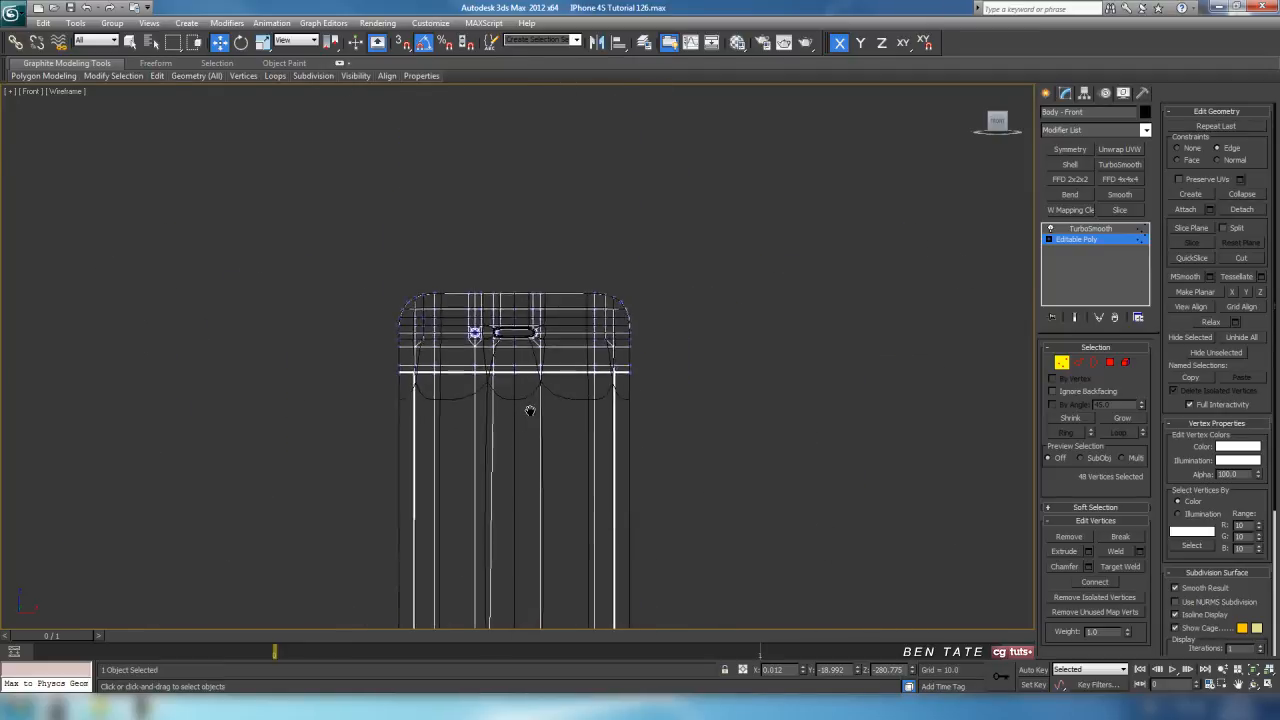
scroll(532, 406, up, 7)
scroll(540, 380, up, 2)
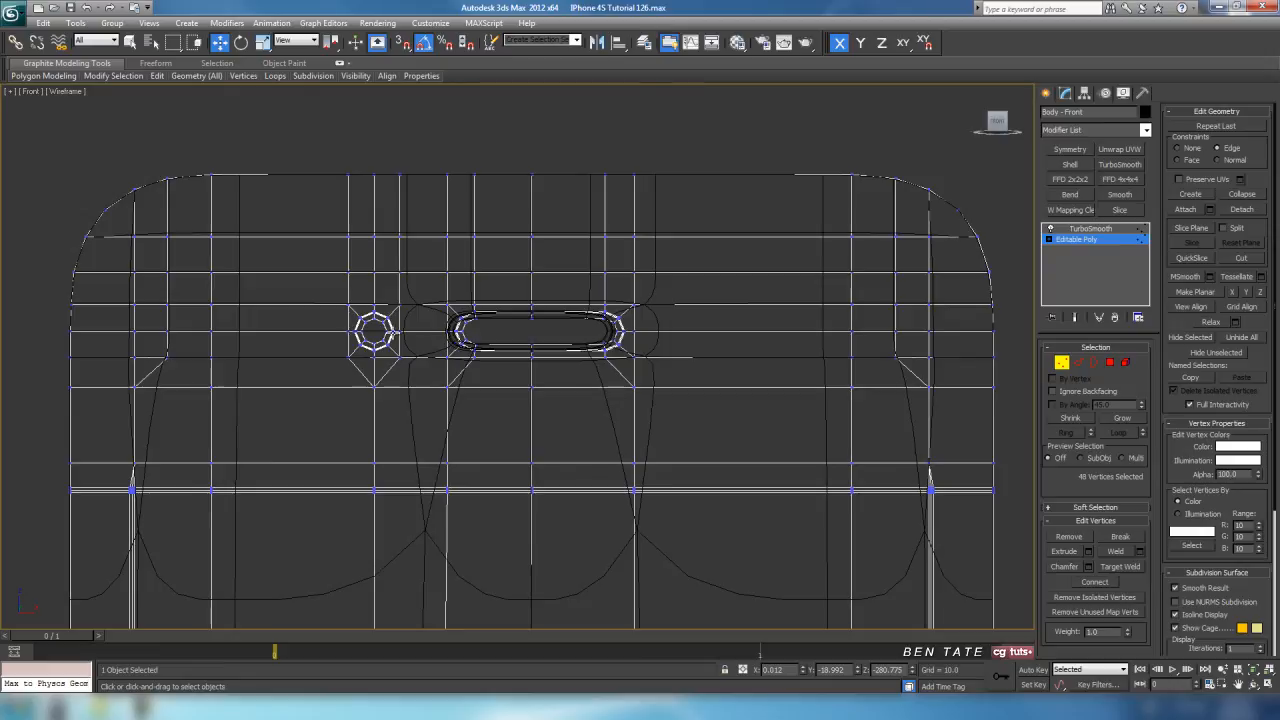
Select the front body's vertices around the camera hole and earpiece, including the columns running through them.
drag(474, 297, 602, 330)
drag(668, 388, 675, 528)
middle_drag(707, 531, 691, 495)
scroll(677, 371, down, 8)
middle_drag(623, 331, 594, 391)
scroll(600, 317, up, 5)
middle_drag(600, 317, 612, 369)
drag(362, 350, 643, 286)
middle_drag(643, 286, 623, 409)
scroll(623, 409, up, 5)
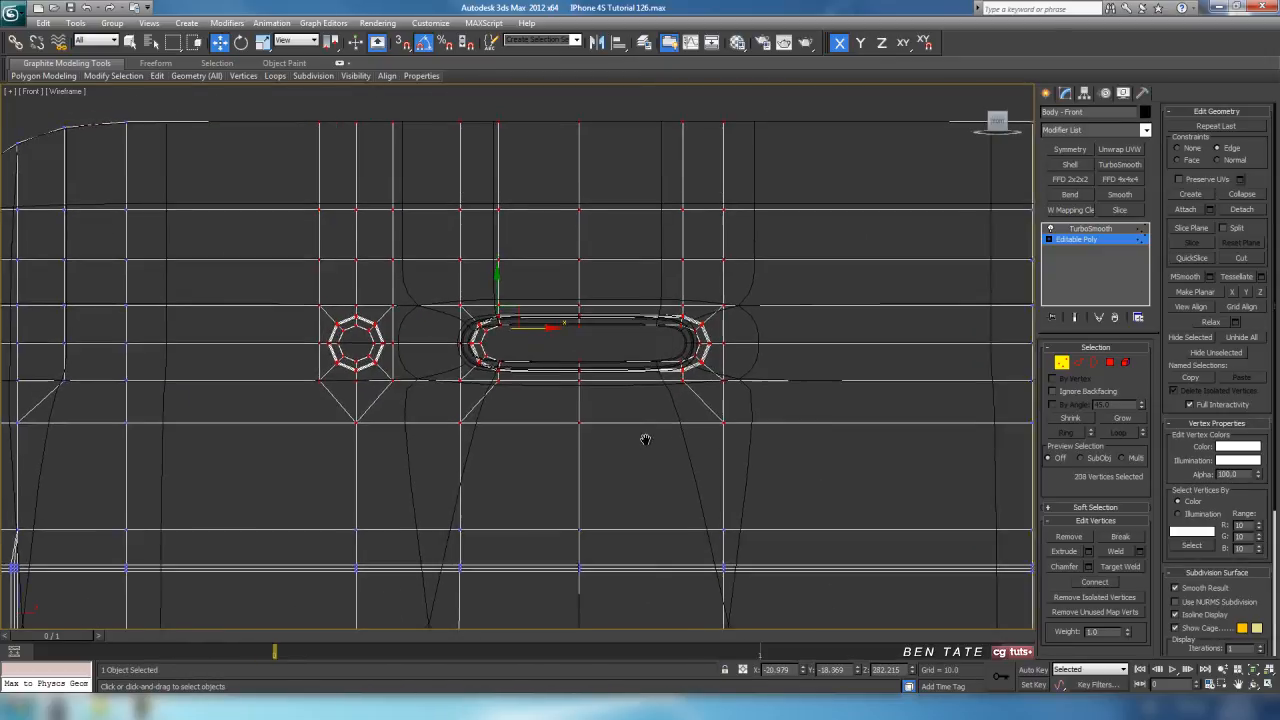
With the smoothed result shown and constraints set to None, shift the selected vertices left until the body's earpiece opening matches the glass's.
click(1075, 317)
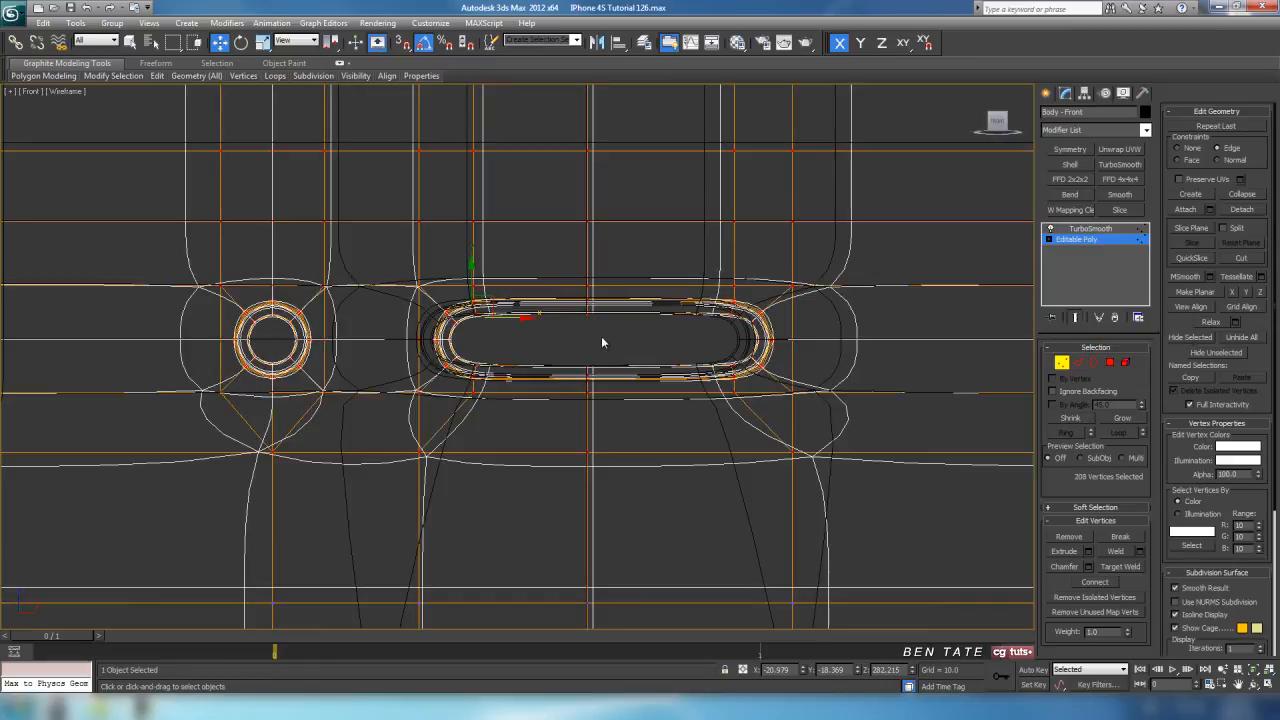
scroll(666, 420, up, 4)
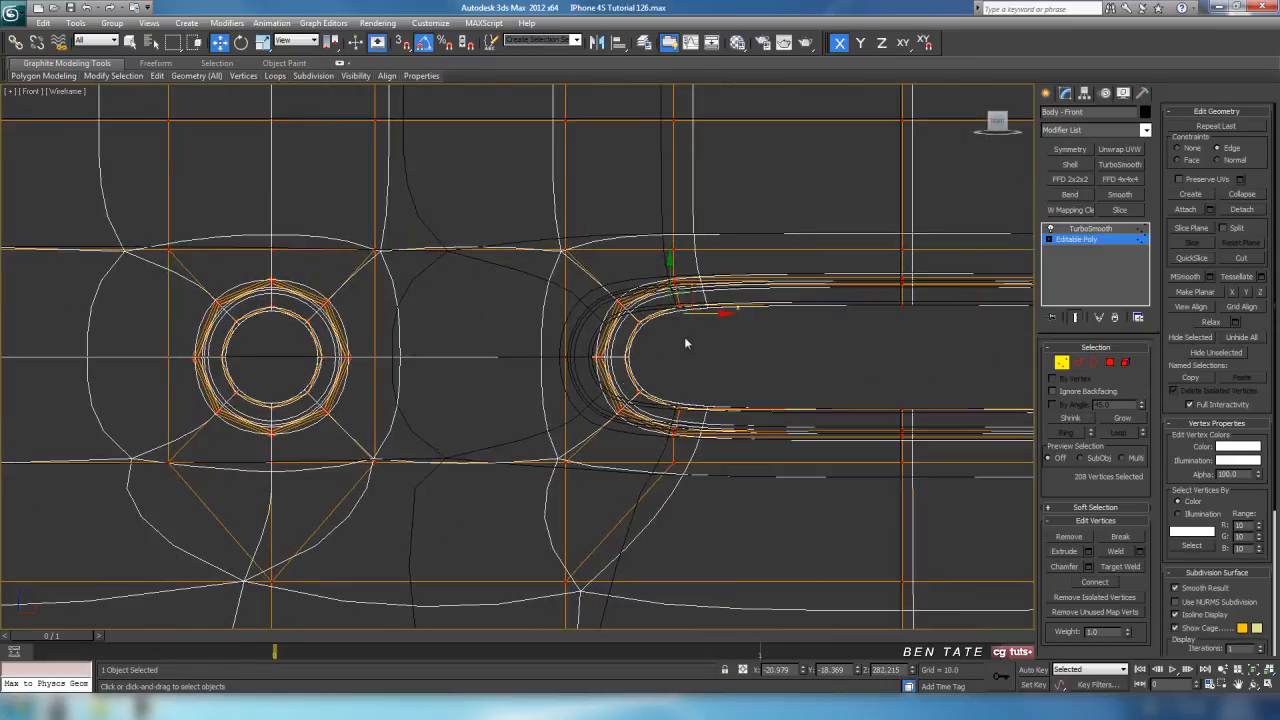
drag(712, 313, 694, 313)
key(ctrl+z)
drag(712, 313, 679, 321)
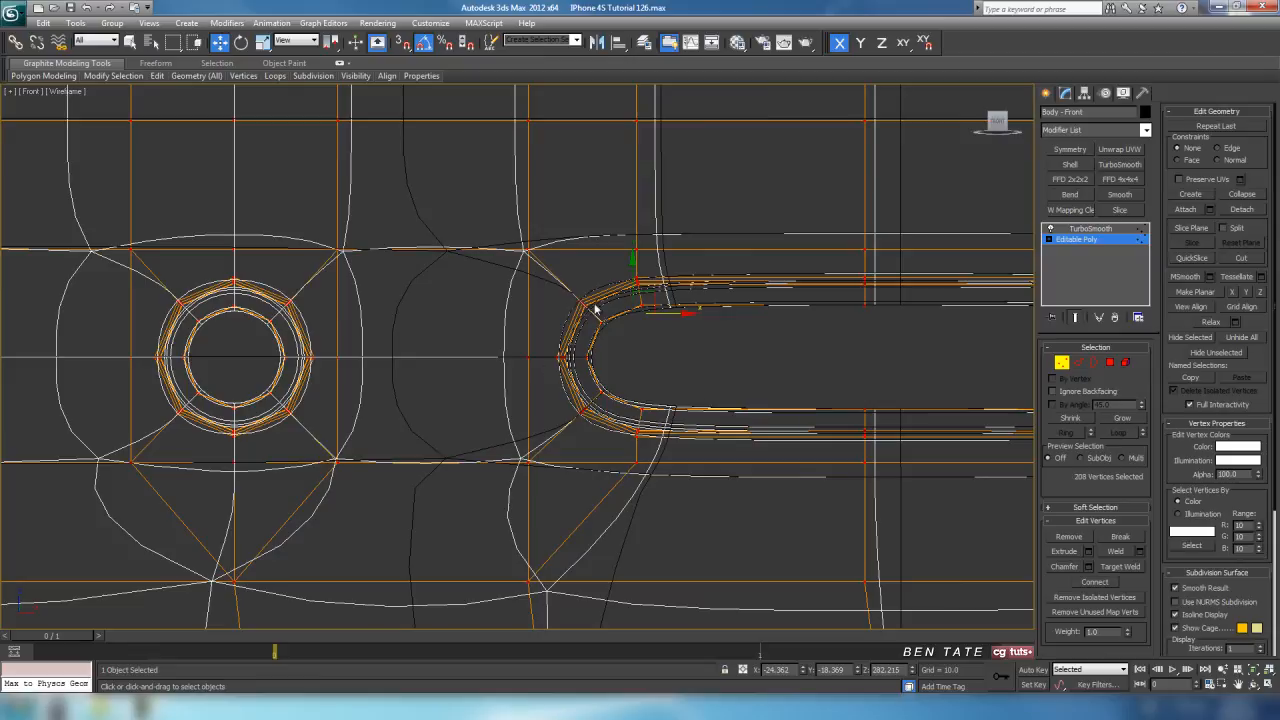
click(1062, 363)
Hide the Front Glass and turn off the TurboSmooth on Body - Front.
scroll(860, 371, down, 5)
middle_drag(782, 419, 725, 332)
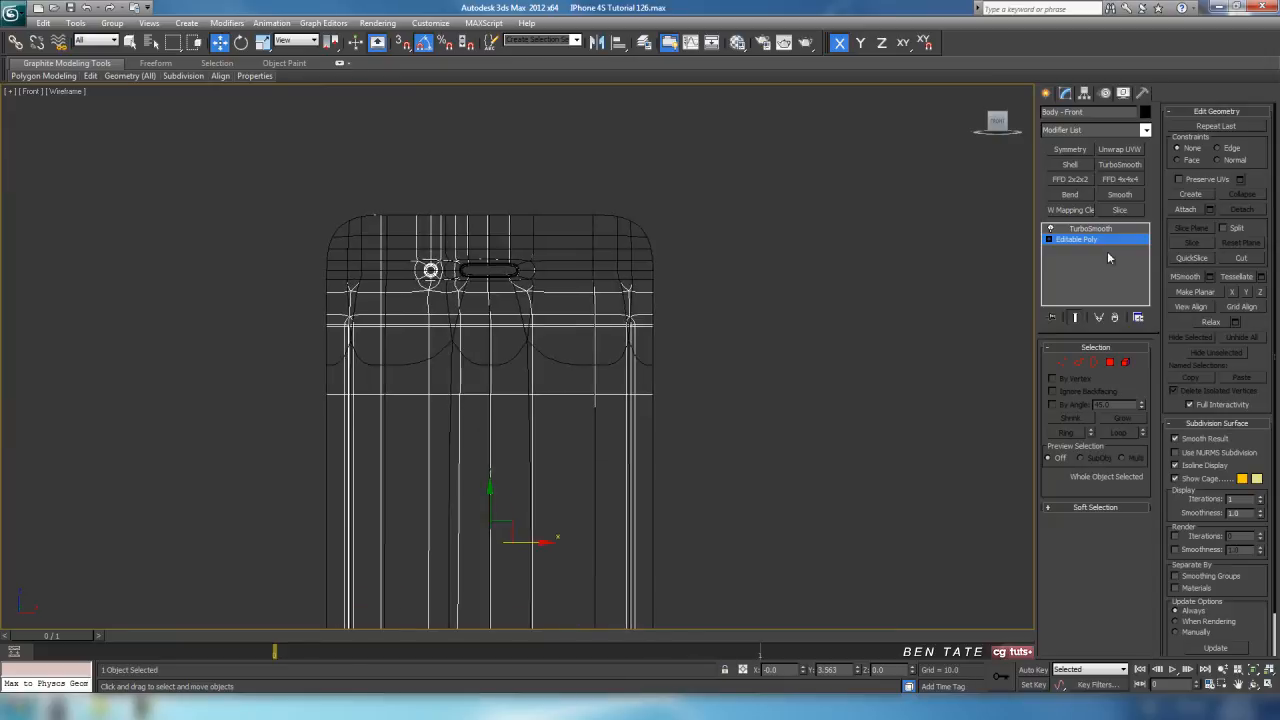
middle_drag(814, 340, 811, 471)
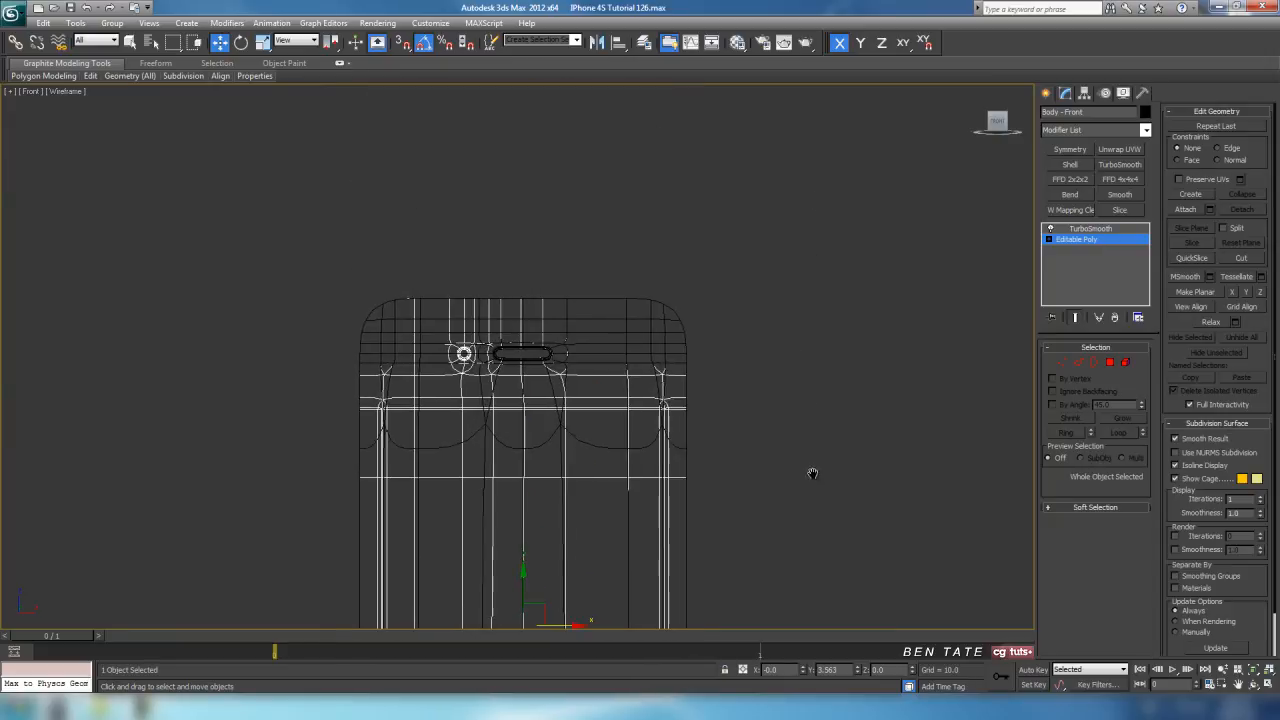
scroll(757, 337, up, 3)
click(777, 280)
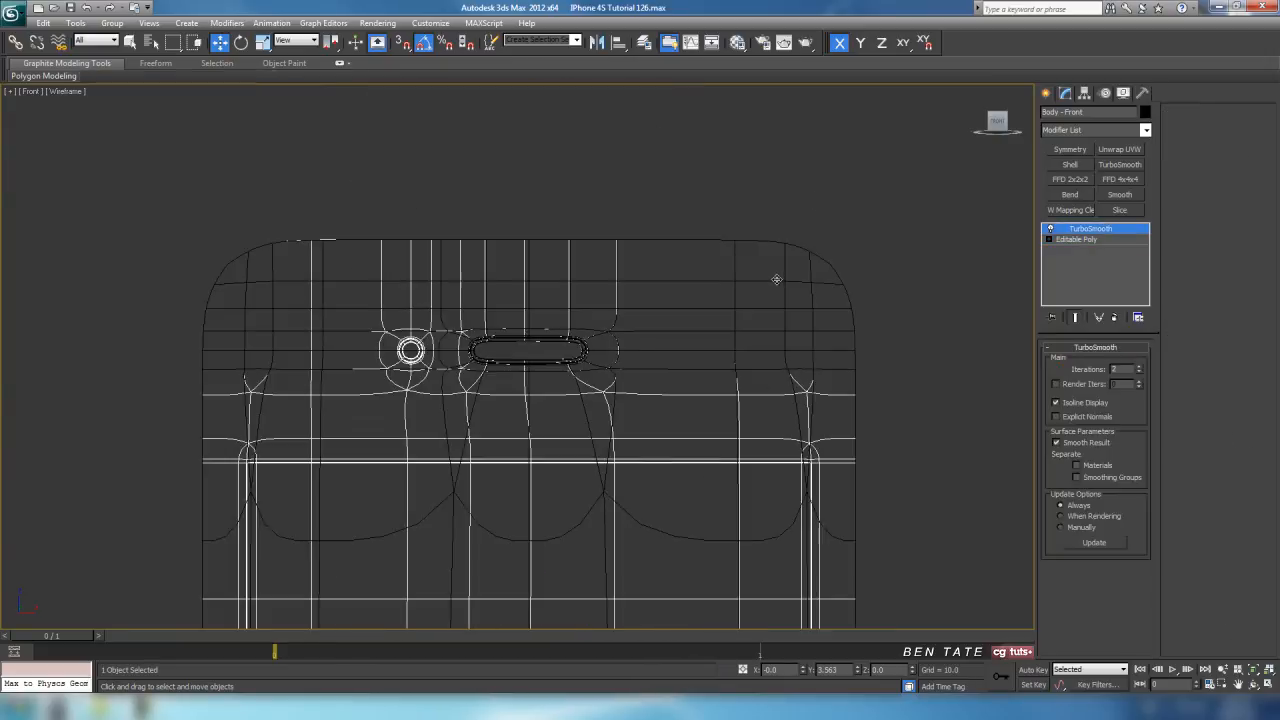
right_click(776, 279)
click(797, 244)
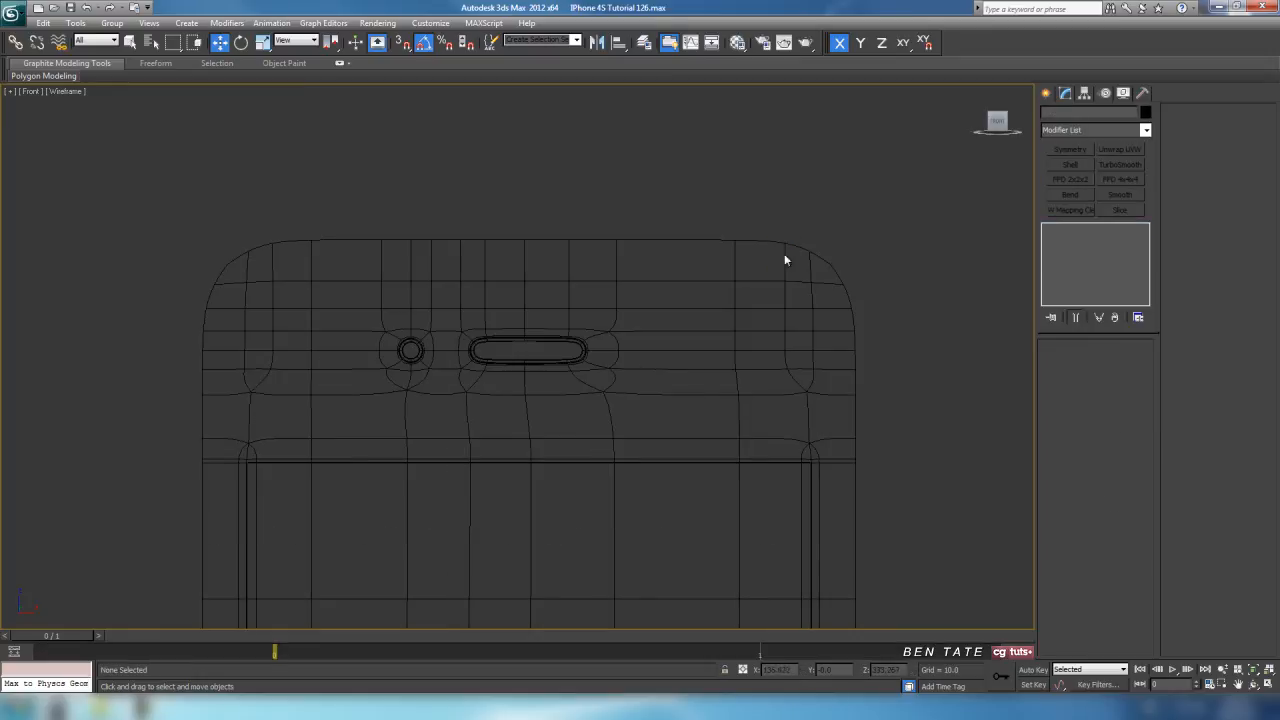
click(845, 374)
click(1050, 229)
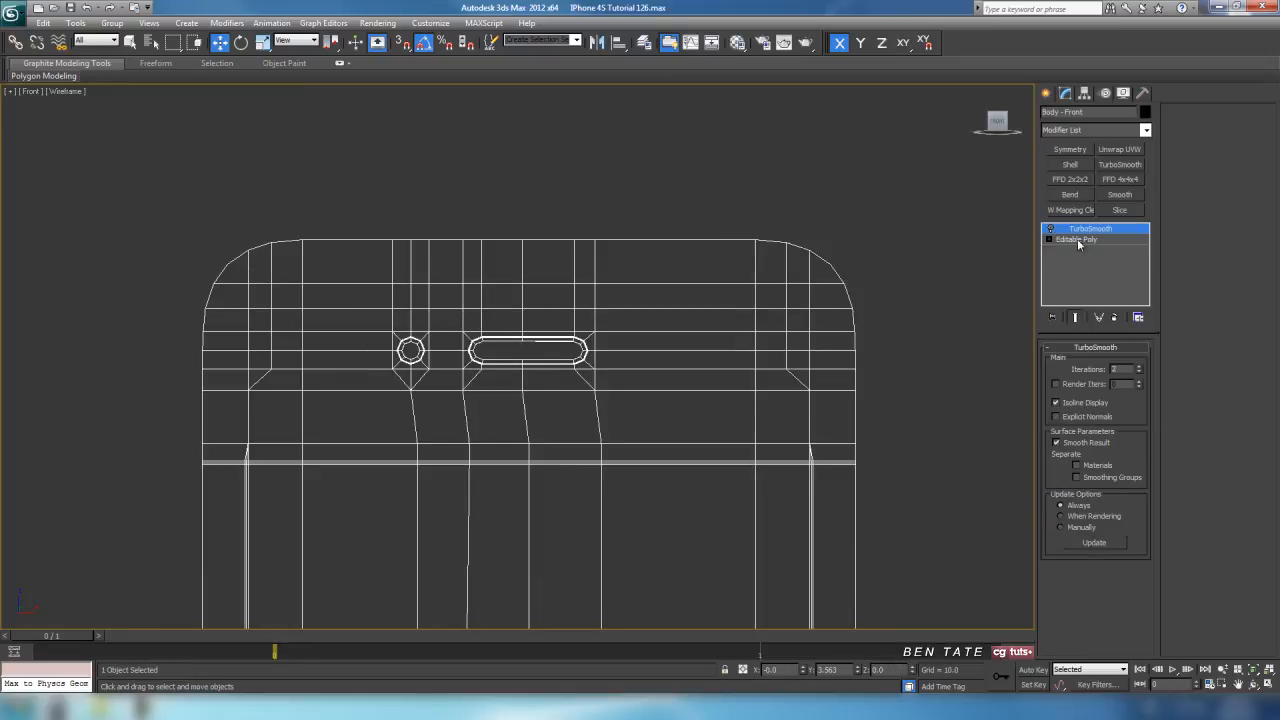
Select the middle column of vertices through the front body's earpiece and set its X position to 0.
click(1071, 240)
click(1062, 362)
scroll(860, 352, down, 5)
middle_drag(714, 446, 742, 267)
scroll(696, 262, up, 4)
middle_drag(696, 222, 637, 534)
scroll(638, 532, up, 2)
middle_drag(652, 240, 630, 338)
drag(585, 398, 584, 476)
scroll(600, 463, up, 3)
middle_drag(600, 463, 559, 410)
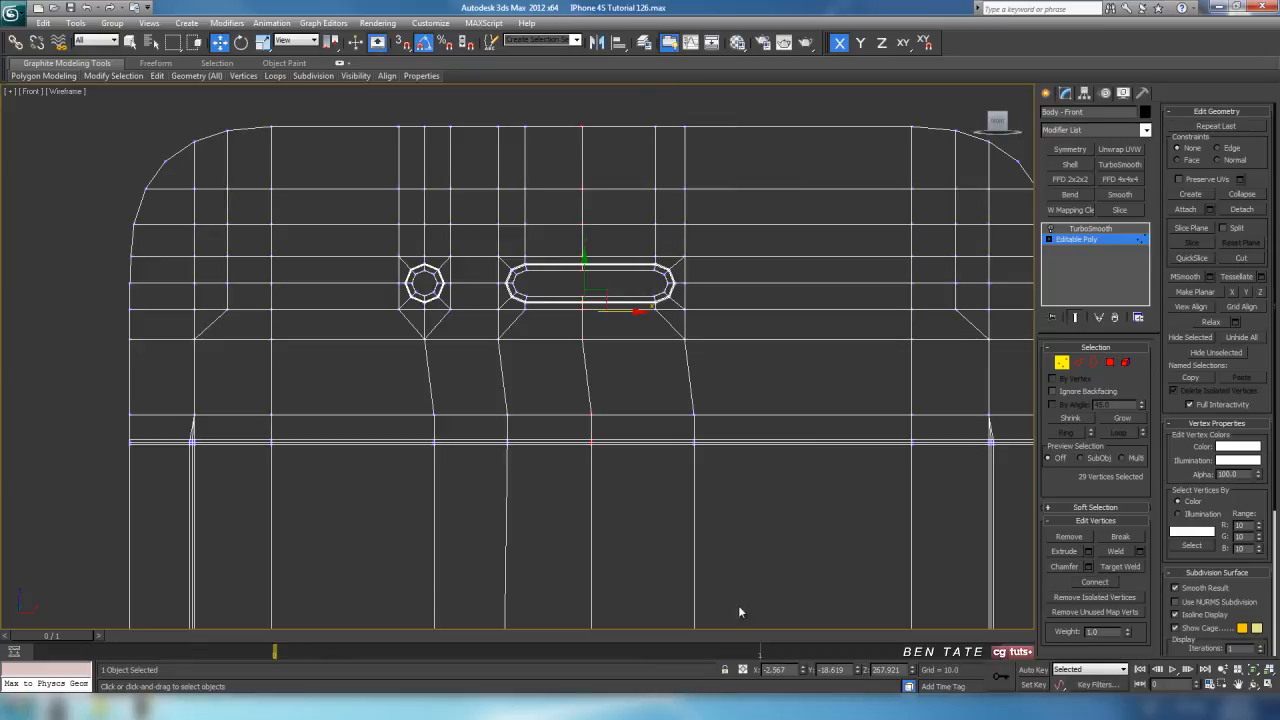
right_click(803, 671)
Move the seven vertices below the earpiece's left end leftwards to straighten that column with the edge above.
scroll(697, 465, up, 2)
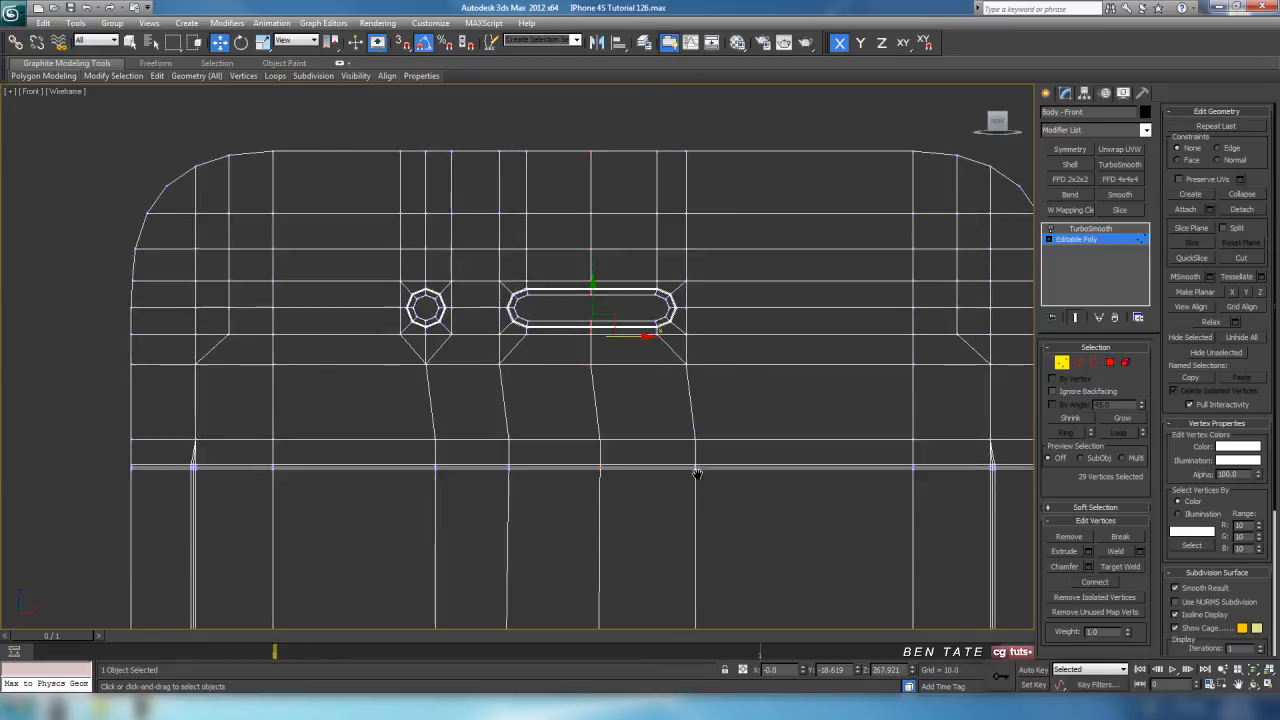
middle_drag(689, 460, 794, 410)
scroll(780, 420, down, 6)
mouse_move(717, 460)
middle_down()
mouse_move(684, 243)
mouse_move(709, 454)
middle_up()
scroll(571, 349, up, 3)
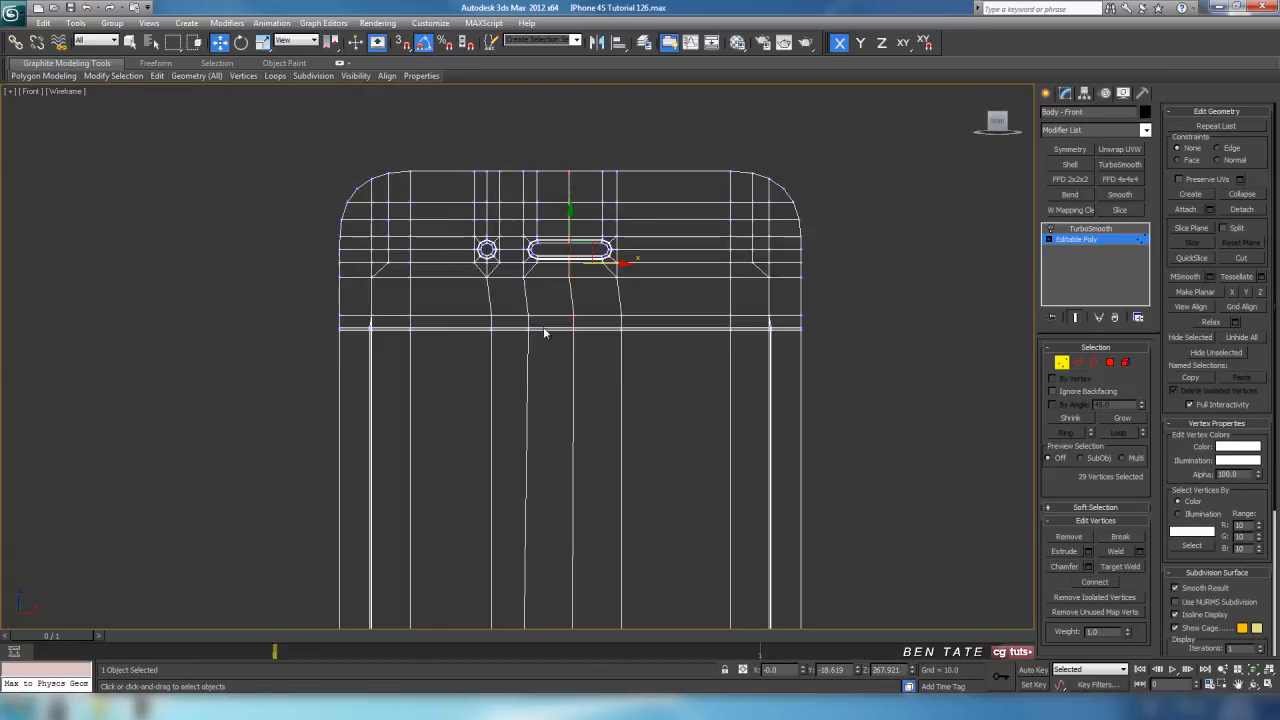
drag(538, 349, 539, 350)
scroll(585, 459, down, 3)
middle_drag(585, 459, 565, 374)
drag(563, 258, 565, 260)
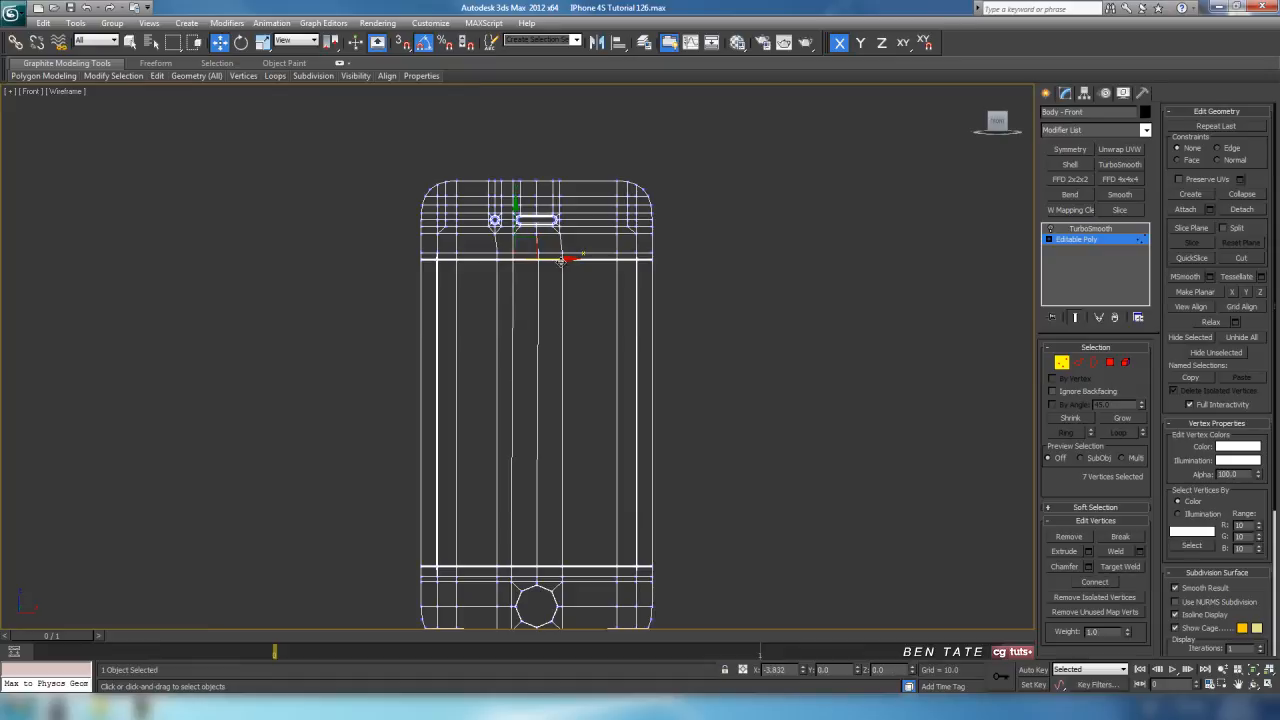
scroll(562, 261, up, 3)
Select the seven offset vertices of the middle column below the earpiece and set their X position to 0.
middle_drag(557, 288, 541, 474)
scroll(543, 464, up, 3)
middle_drag(542, 403, 533, 368)
middle_drag(668, 357, 543, 403)
scroll(586, 337, down, 4)
scroll(543, 403, up, 4)
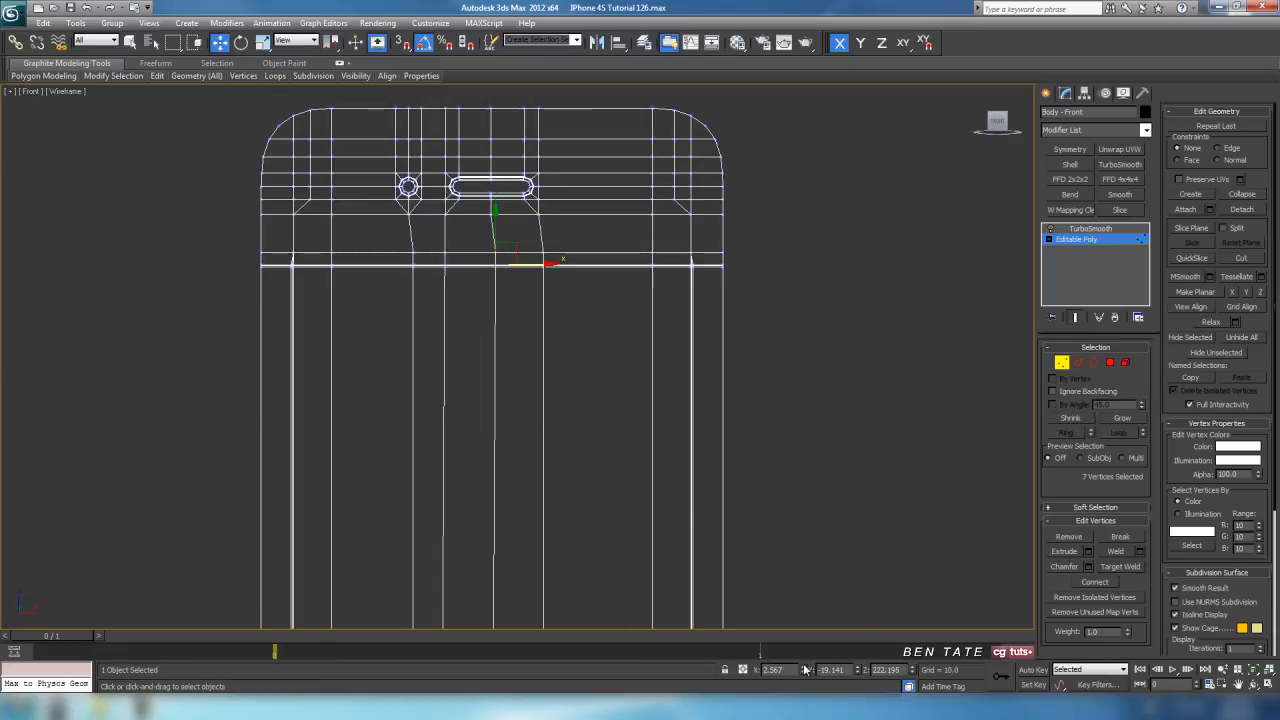
middle_drag(594, 490, 571, 544)
scroll(517, 328, up, 1)
Select the vertices of the camera hole's column down to the body's bottom edge and move them left in line with the hole.
middle_drag(557, 377, 673, 347)
scroll(627, 361, down, 2)
middle_drag(607, 418, 532, 247)
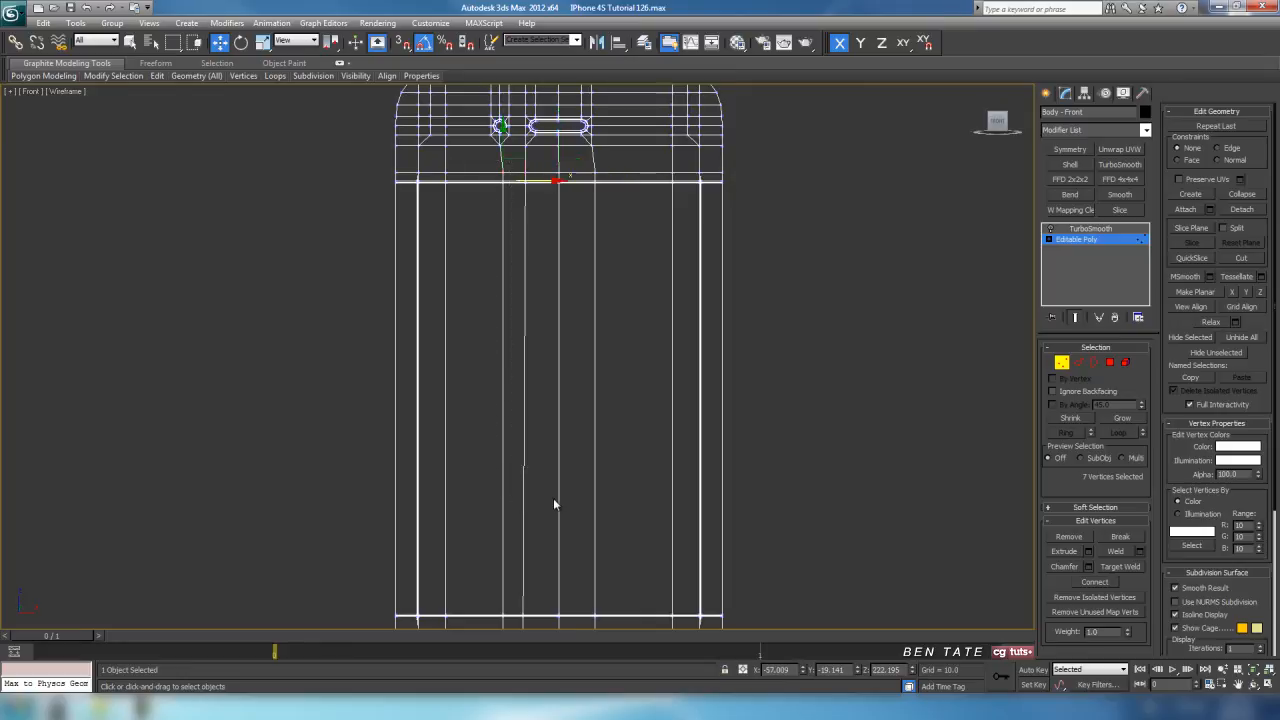
middle_drag(532, 497, 546, 266)
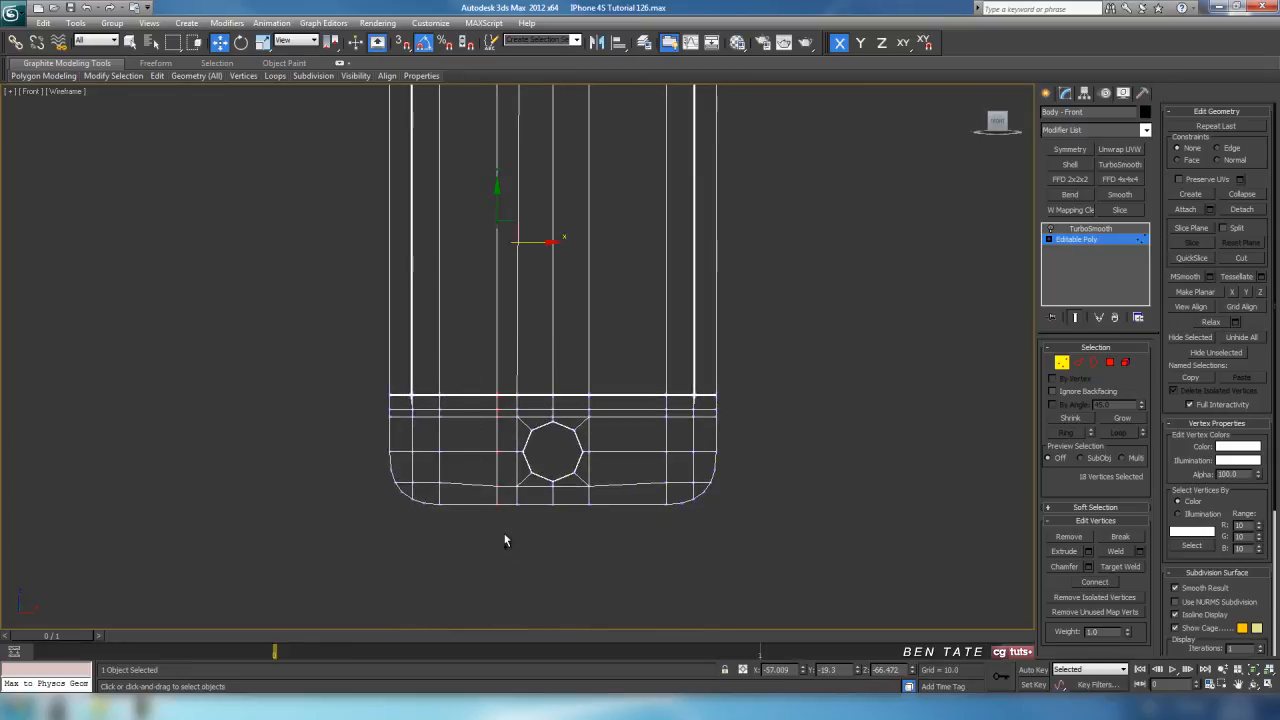
middle_drag(549, 329, 578, 302)
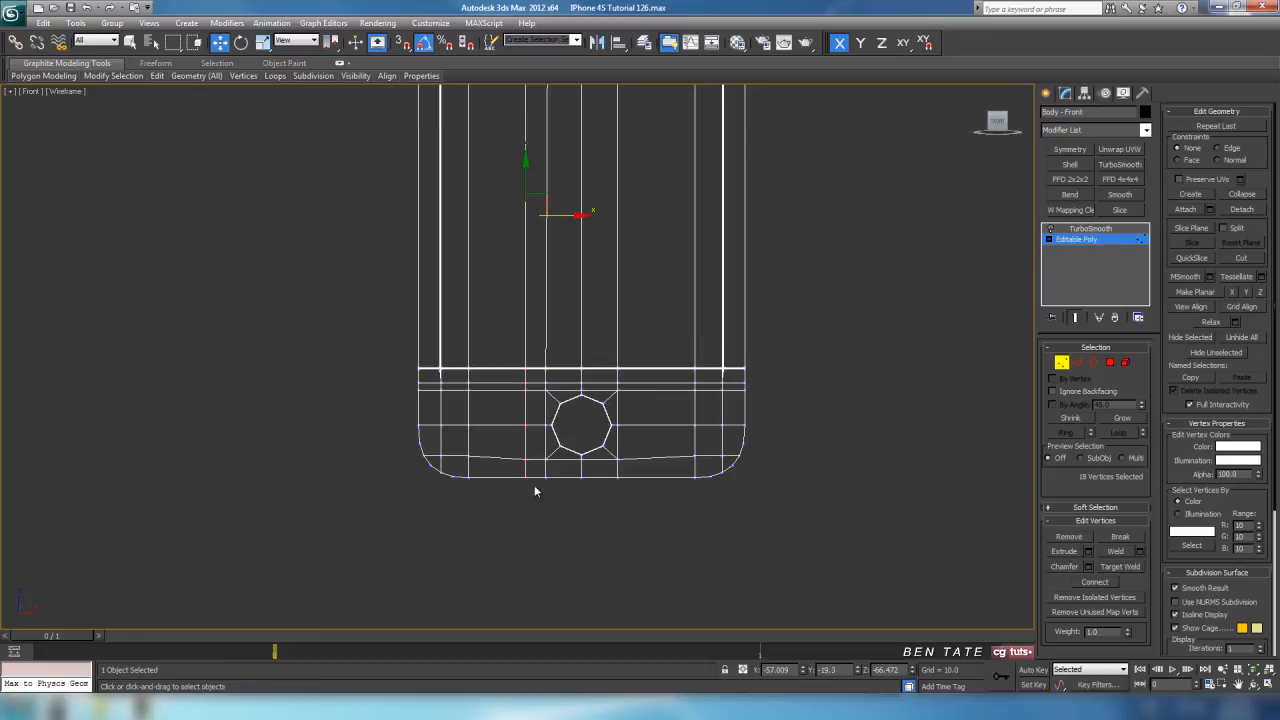
middle_drag(653, 289, 629, 486)
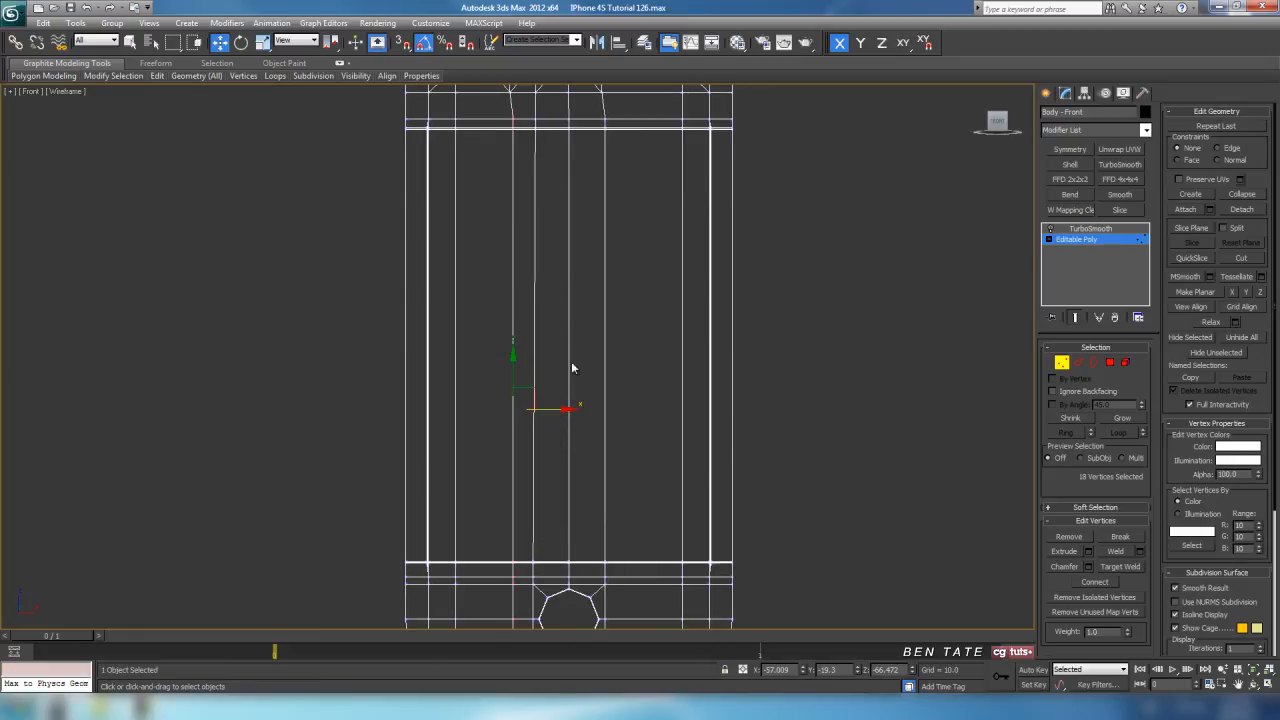
middle_drag(571, 403, 565, 483)
middle_drag(678, 390, 637, 267)
scroll(633, 314, down, 2)
middle_drag(606, 310, 596, 412)
middle_drag(541, 601, 510, 492)
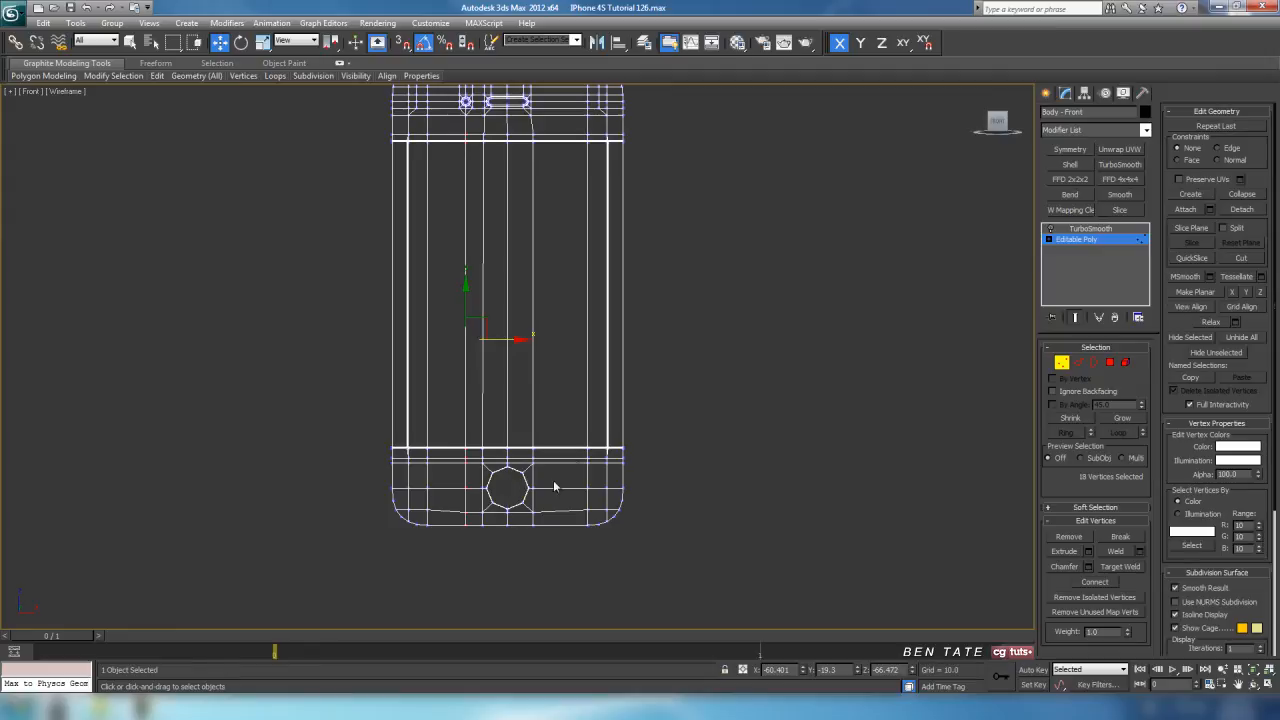
Check the straightened columns, leave vertex editing and turn Body - Front's TurboSmooth back on.
scroll(671, 371, up, 4)
middle_drag(697, 354, 602, 580)
scroll(602, 147, up, 2)
middle_drag(602, 147, 592, 541)
middle_drag(631, 298, 629, 450)
middle_drag(624, 230, 635, 510)
scroll(615, 404, up, 2)
middle_drag(615, 404, 634, 289)
scroll(639, 388, down, 2)
scroll(638, 390, down, 2)
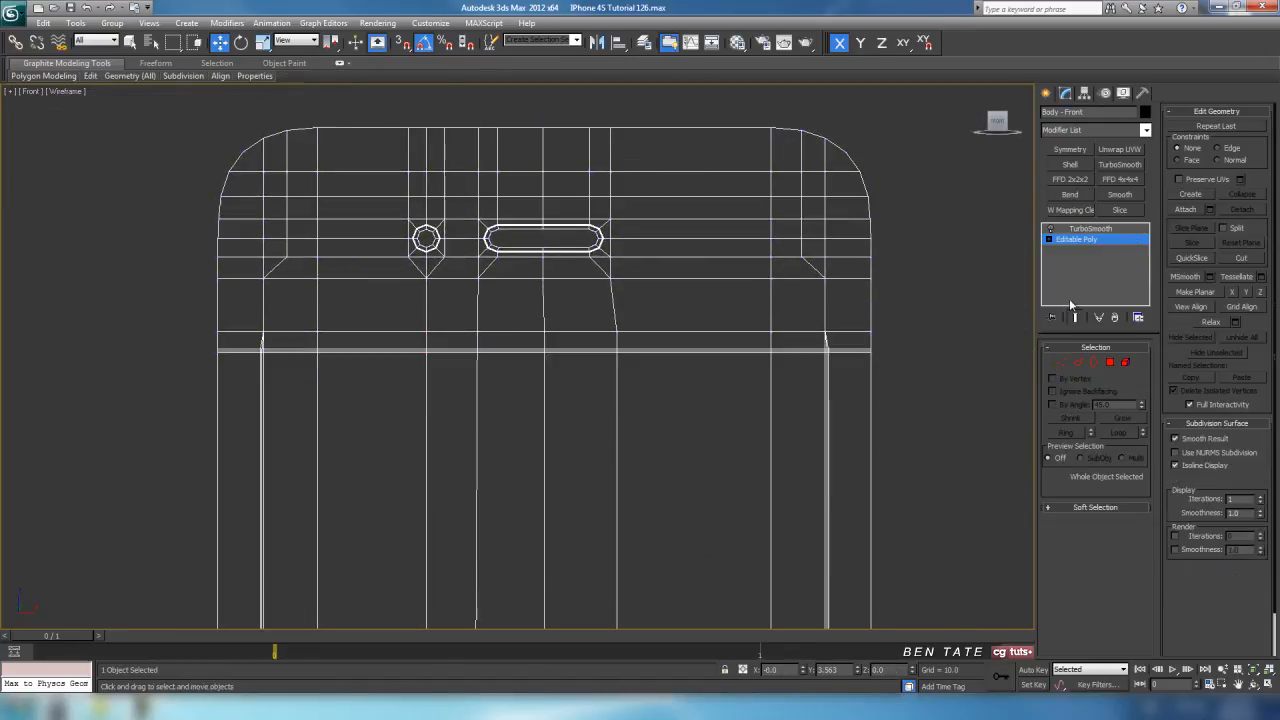
click(1090, 228)
Inspect the camera and earpiece openings in the Perspective view and unhide all phone parts.
key(alt+w)
key(alt+w)
scroll(752, 399, up, 4)
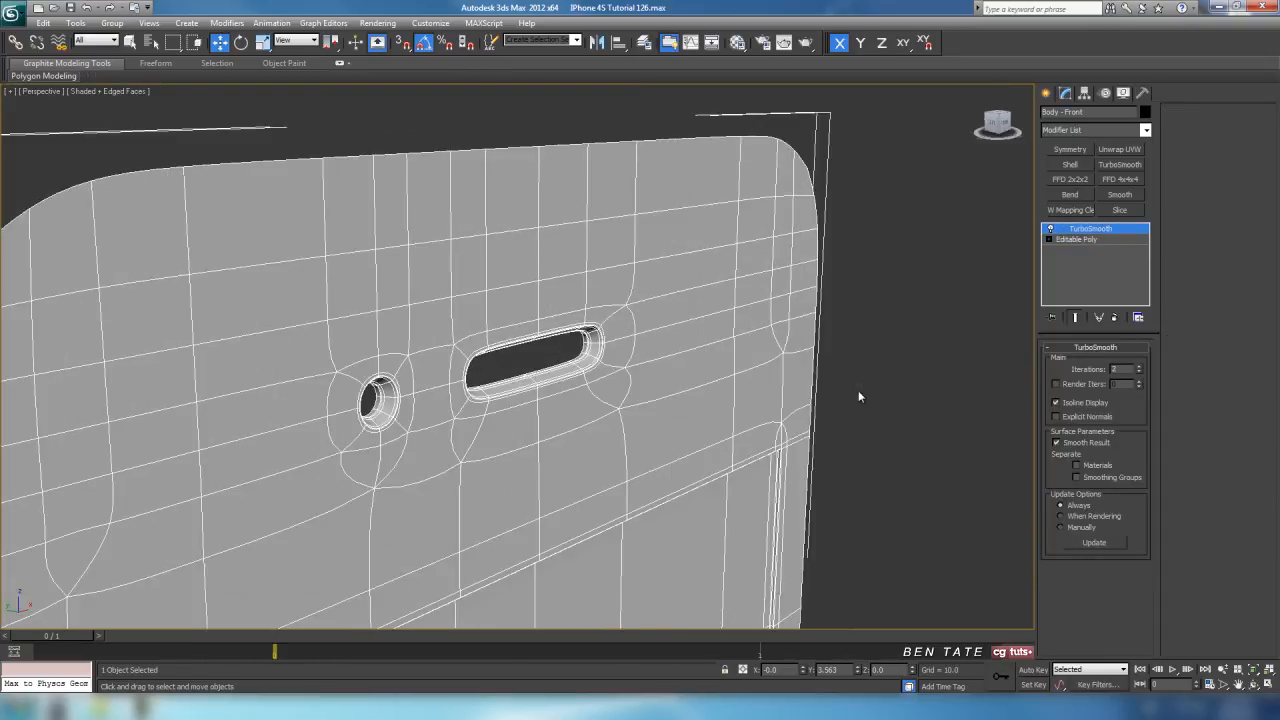
right_click(858, 392)
click(893, 333)
alt+middle_drag(737, 352, 577, 403)
scroll(590, 345, up, 2)
Select the lattice grille behind the earpiece in the Front view and set its X position to 0.
key(alt+w)
key(alt+w)
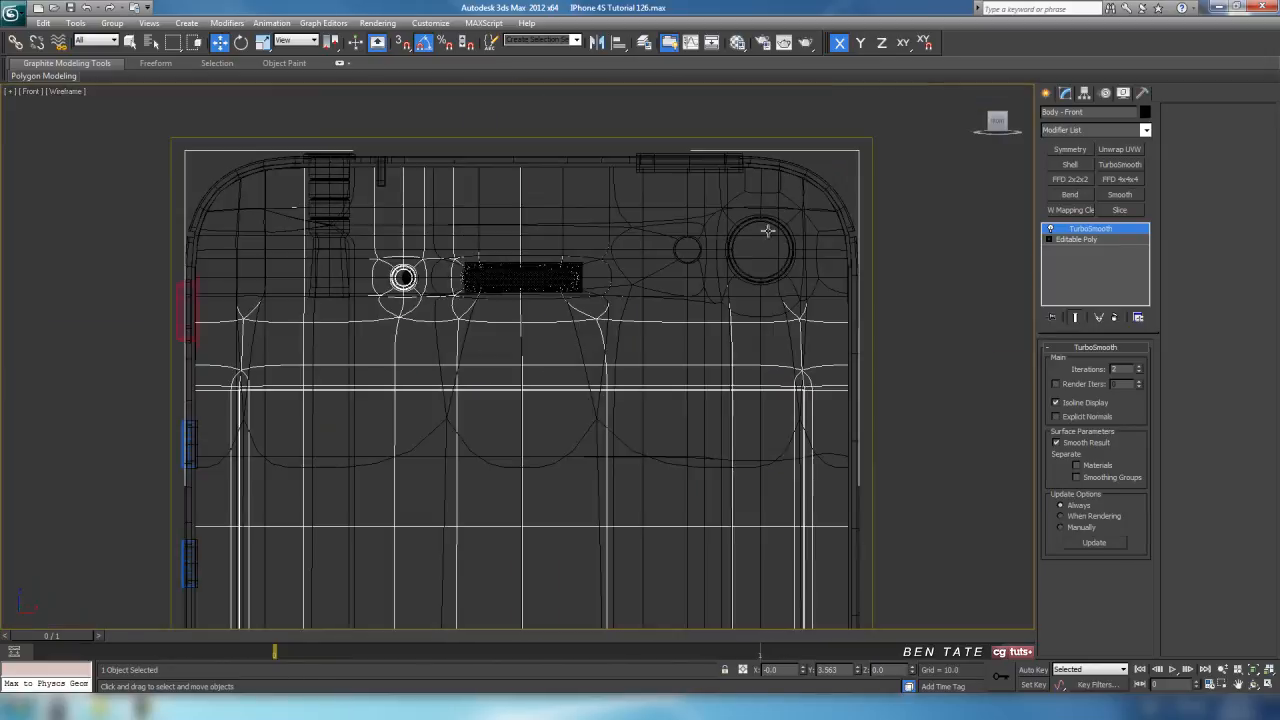
scroll(532, 361, up, 5)
scroll(635, 360, up, 2)
middle_drag(628, 307, 620, 309)
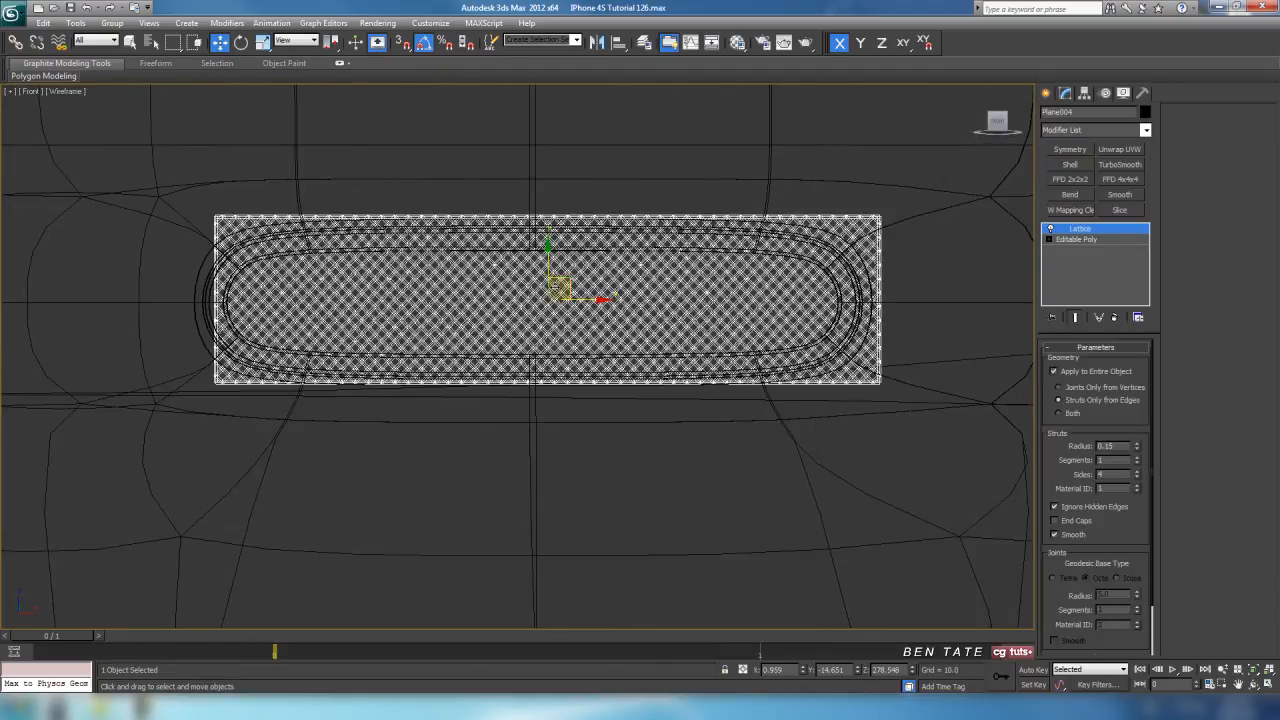
middle_drag(703, 544, 641, 519)
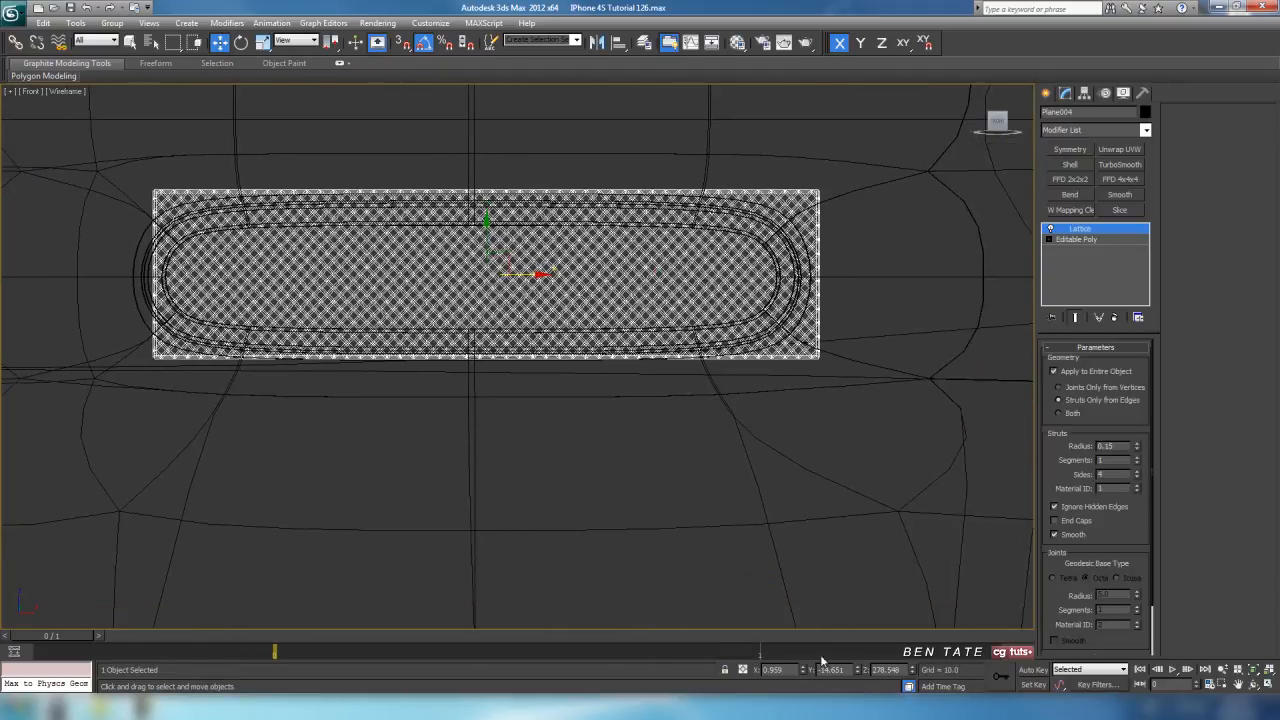
middle_drag(605, 437, 743, 449)
Select the two round lens objects behind the front camera hole.
middle_drag(163, 195, 700, 233)
scroll(545, 309, up, 3)
middle_drag(531, 284, 617, 331)
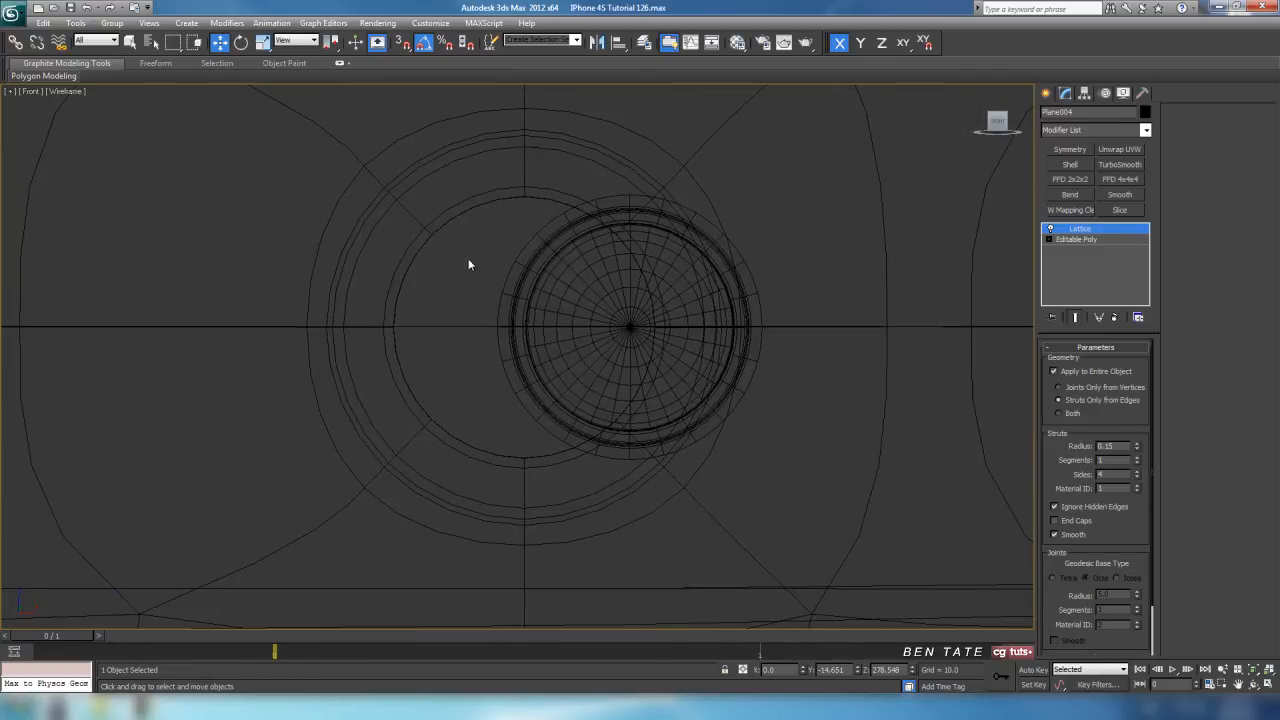
drag(572, 294, 588, 310)
scroll(713, 364, up, 2)
mouse_move(713, 364)
middle_down()
mouse_move(810, 364)
mouse_move(716, 373)
middle_up()
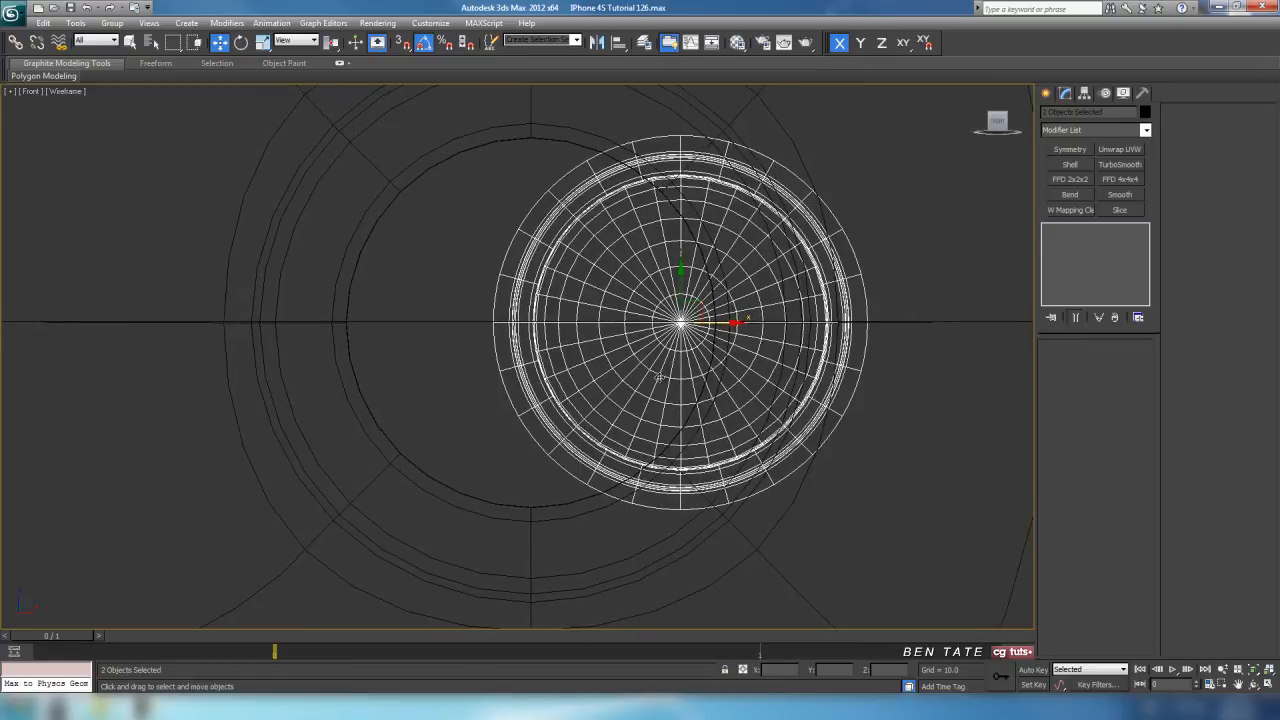
Switch the Front view to shaded display and hide the Front Glass to expose the camera hole.
key(F3)
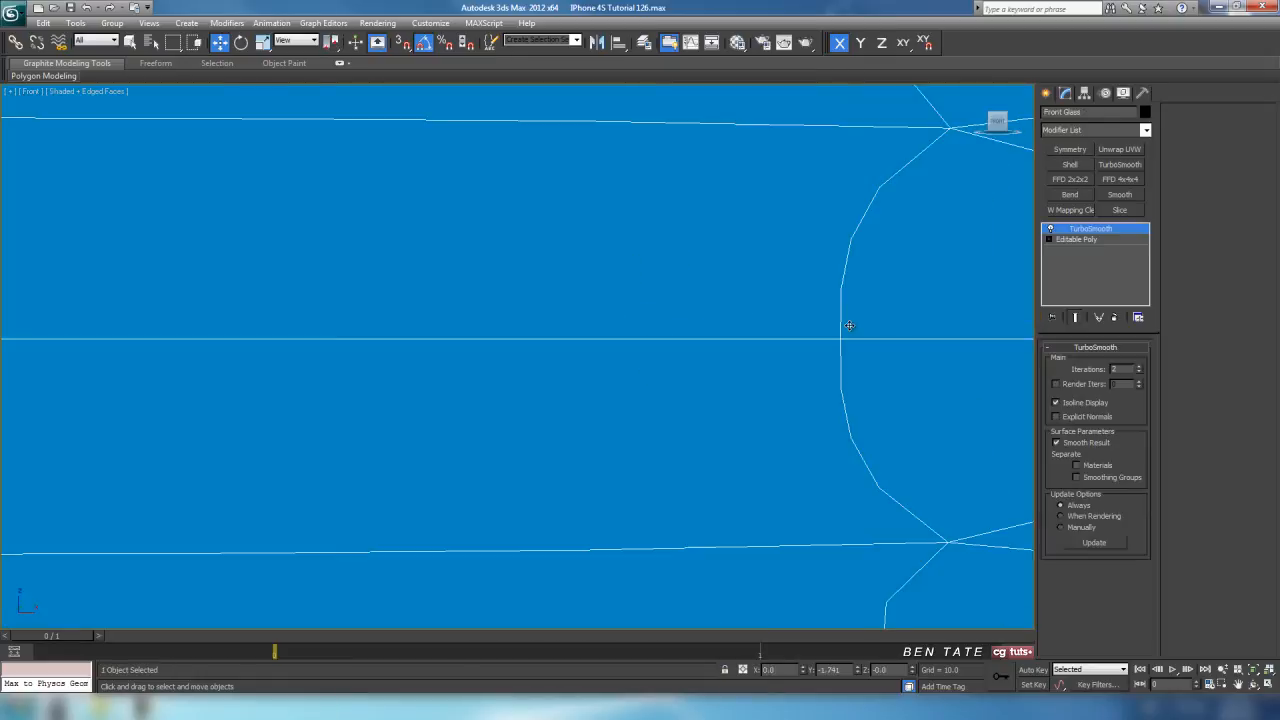
click(849, 325)
right_click(850, 330)
click(870, 287)
middle_drag(655, 306, 688, 308)
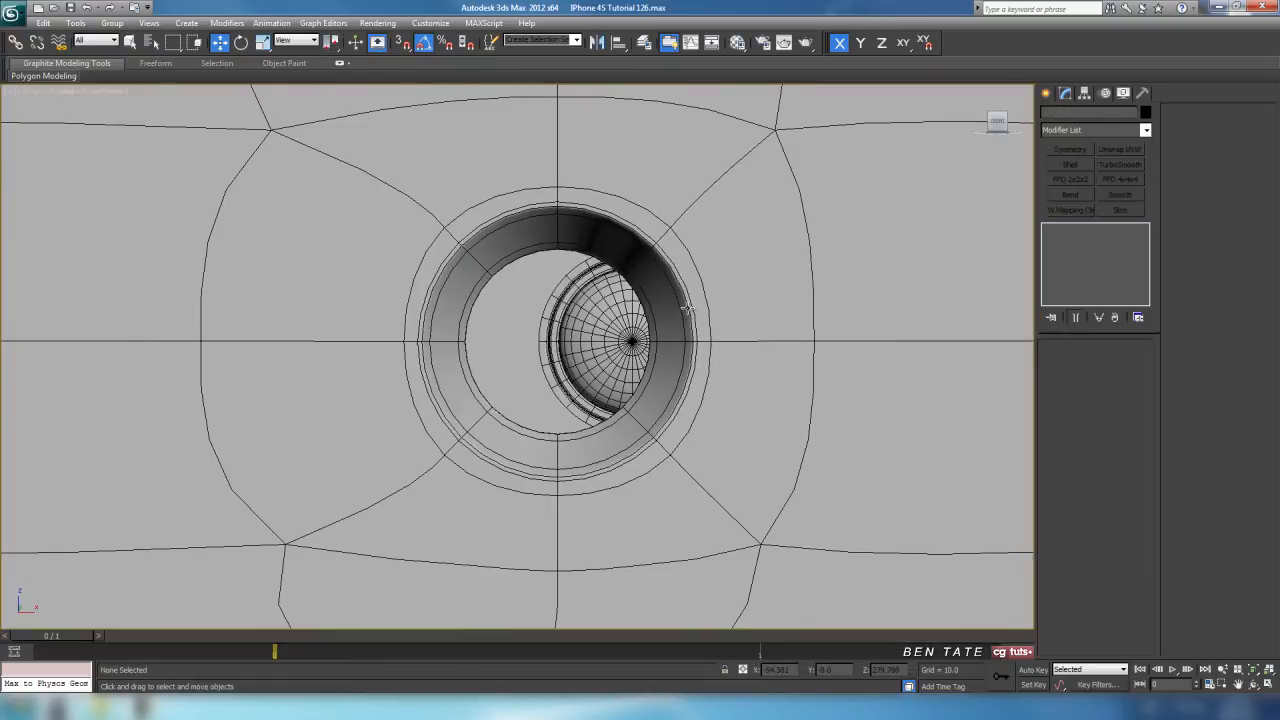
Select the two round lens objects in the Front view and move them about -3.35 along X to centre them in the camera hole.
key(F3)
drag(527, 304, 717, 389)
key(F3)
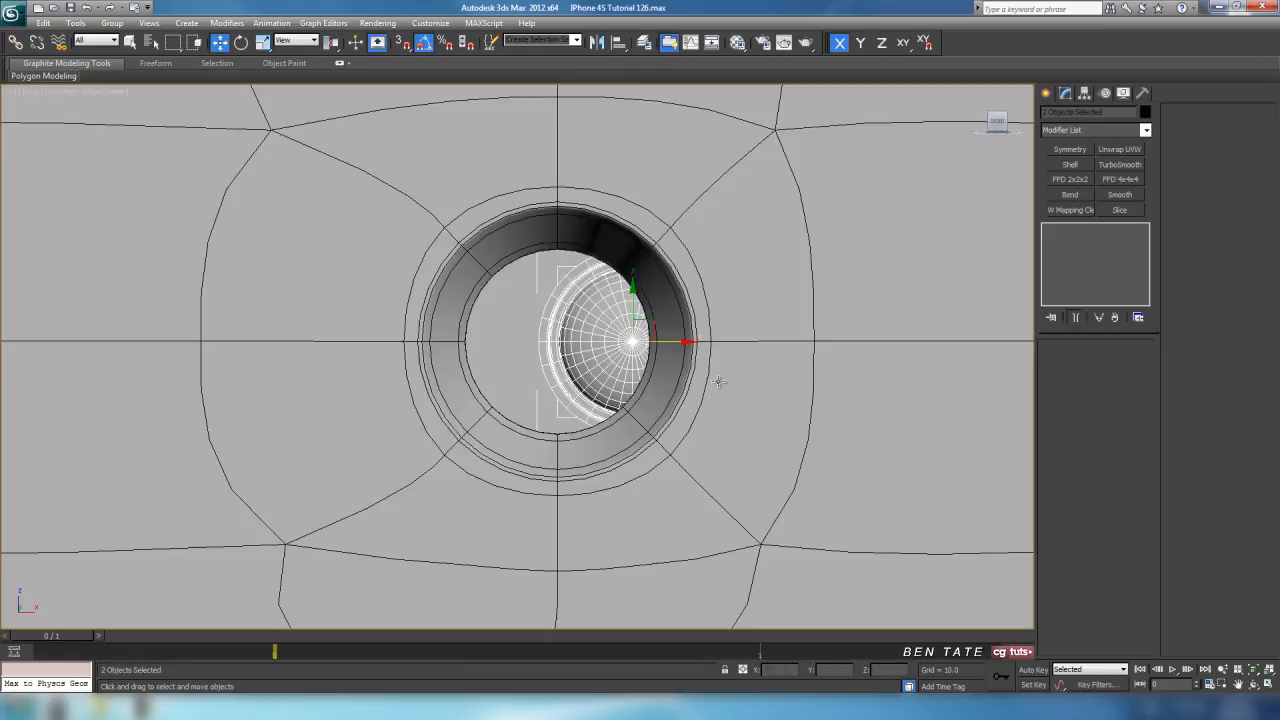
middle_drag(713, 372, 704, 385)
key(F3)
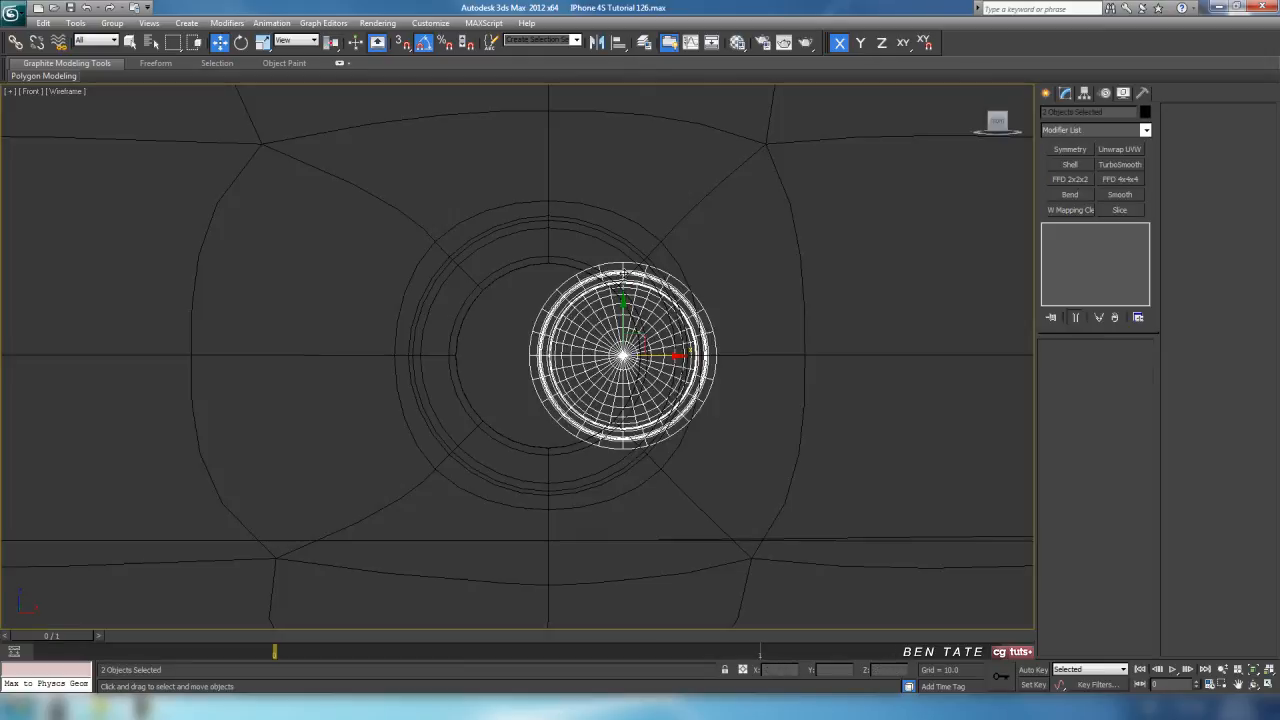
drag(658, 356, 584, 356)
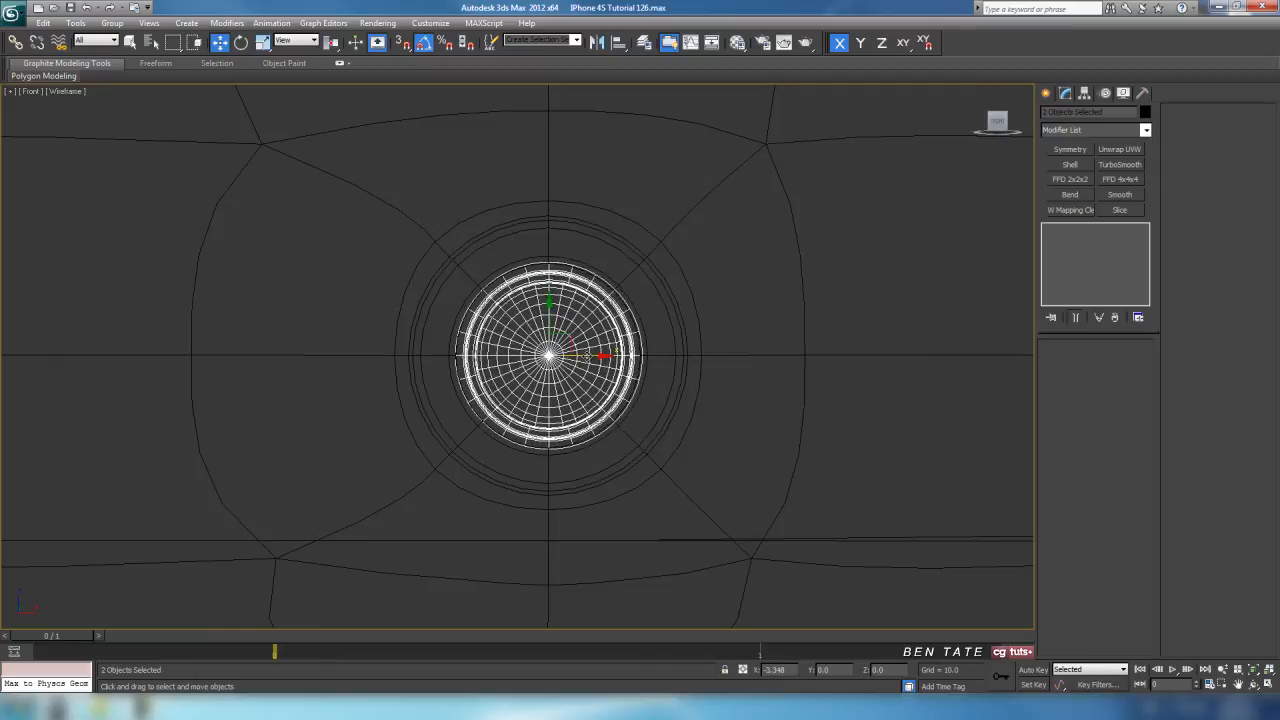
key(F3)
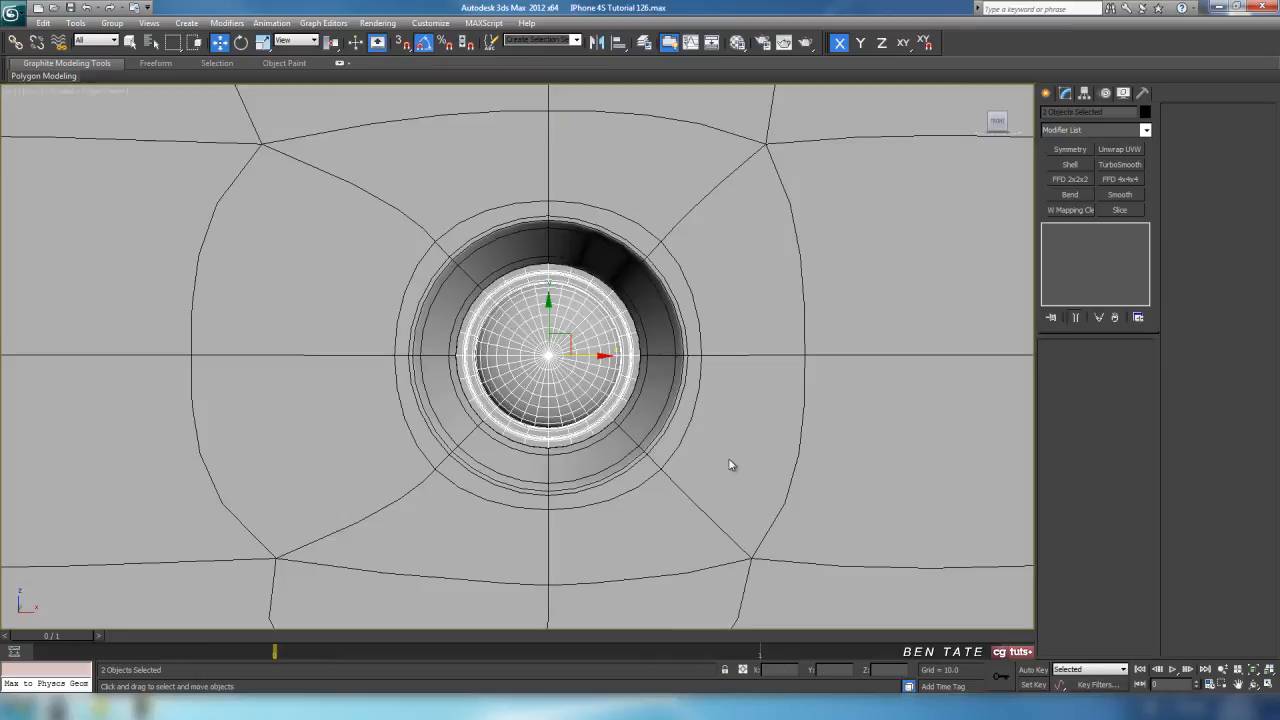
Turn off edged faces in the Perspective view, deselect the lens objects and inspect the camera hole and earpiece grille on the phone's front.
scroll(734, 449, down, 8)
key(p)
scroll(749, 446, down, 10)
key(F4)
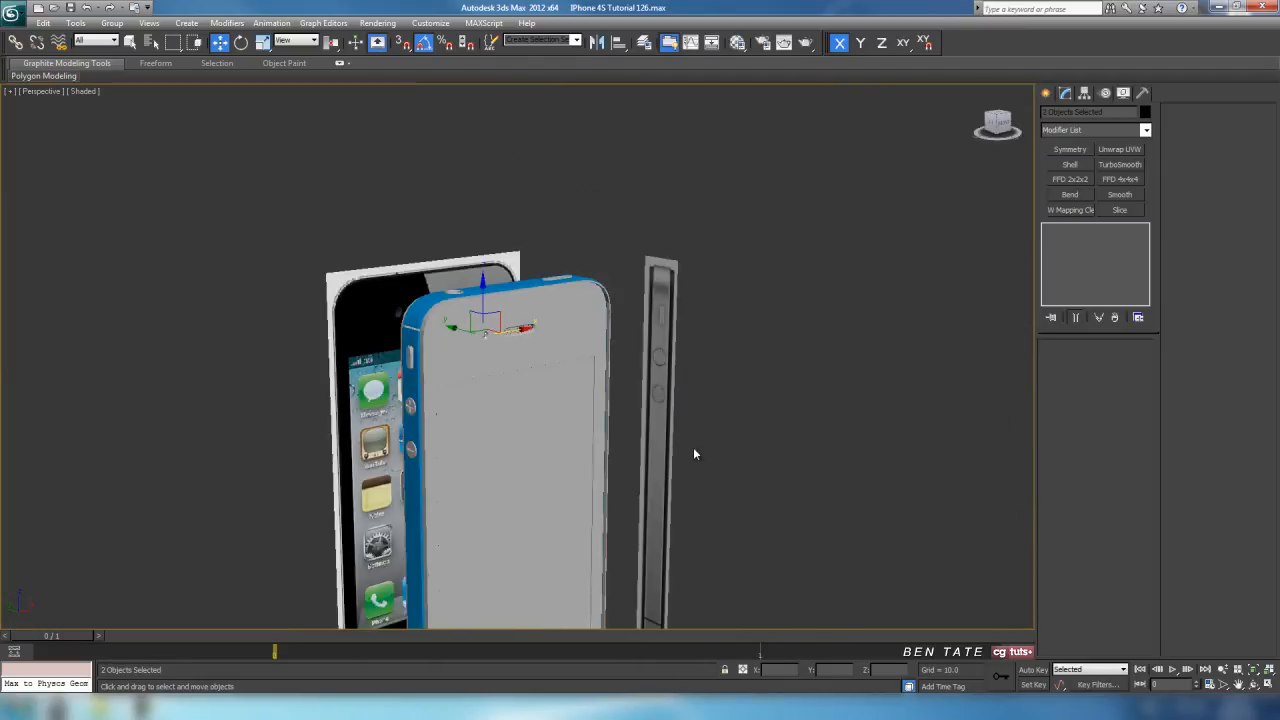
alt+middle_drag(694, 454, 706, 481)
click(689, 414)
scroll(569, 379, up, 6)
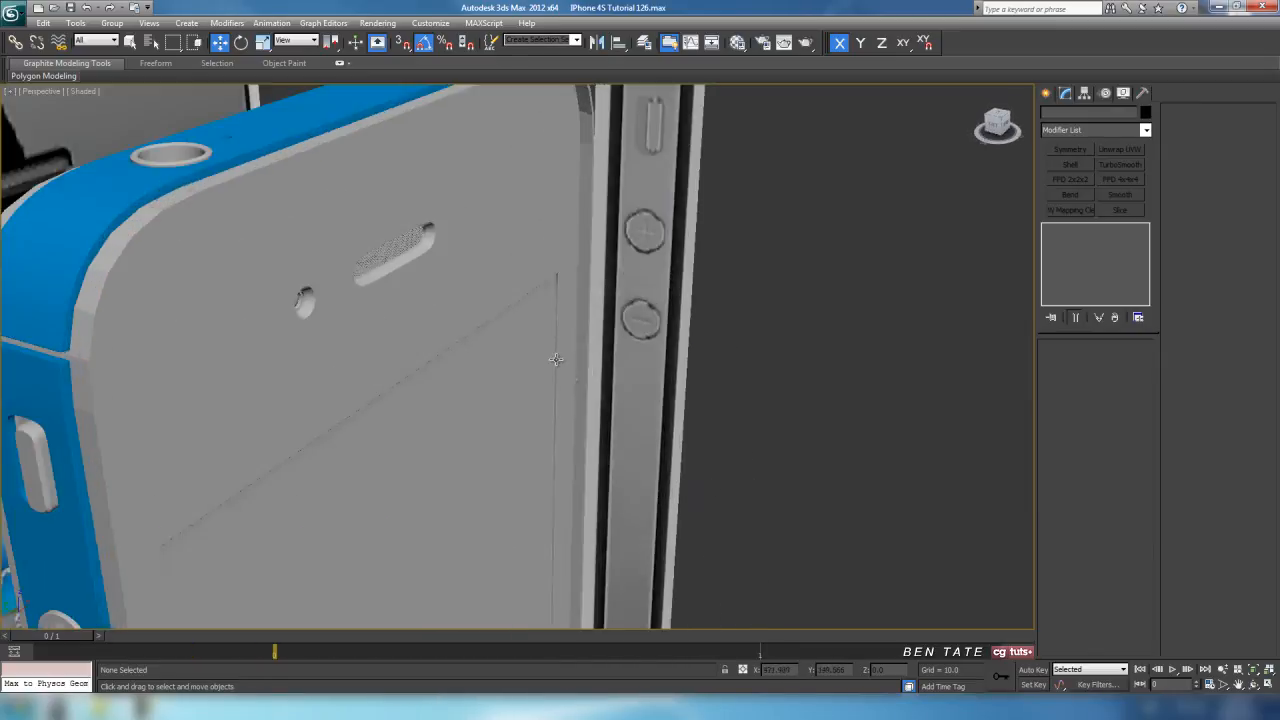
middle_drag(569, 379, 664, 451)
scroll(664, 451, up, 5)
alt+middle_drag(567, 414, 498, 376)
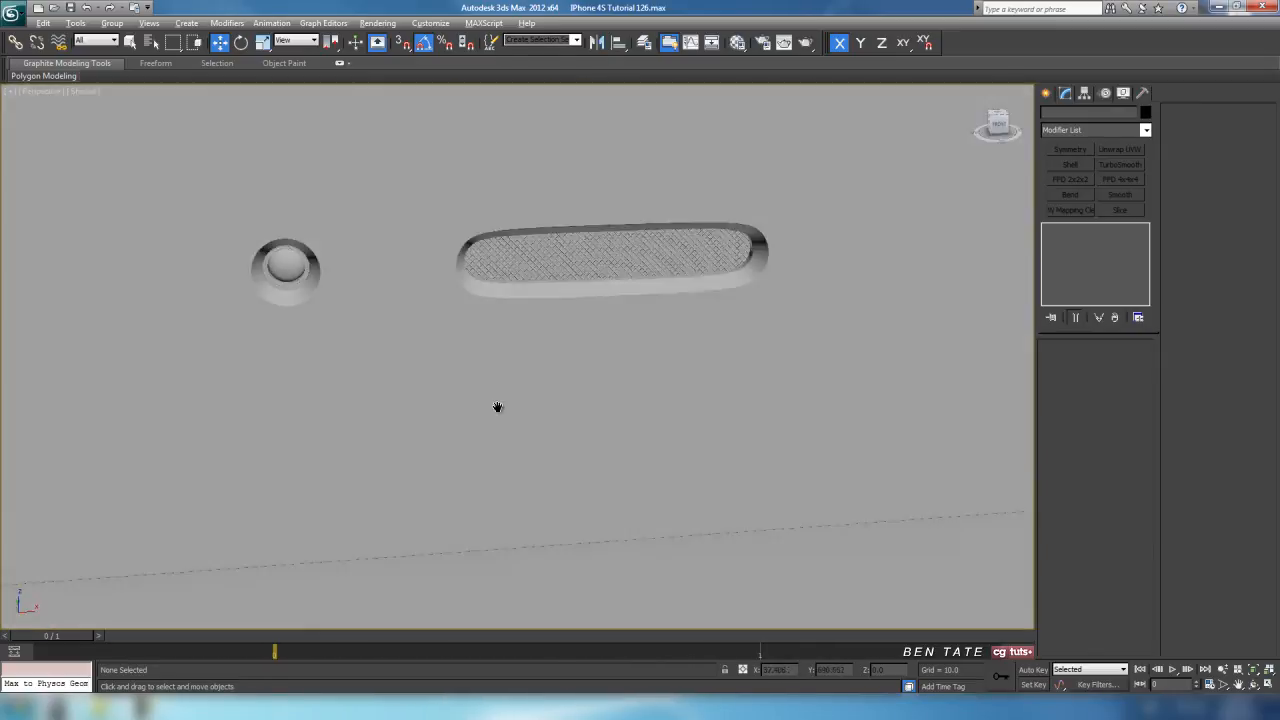
scroll(609, 405, down, 6)
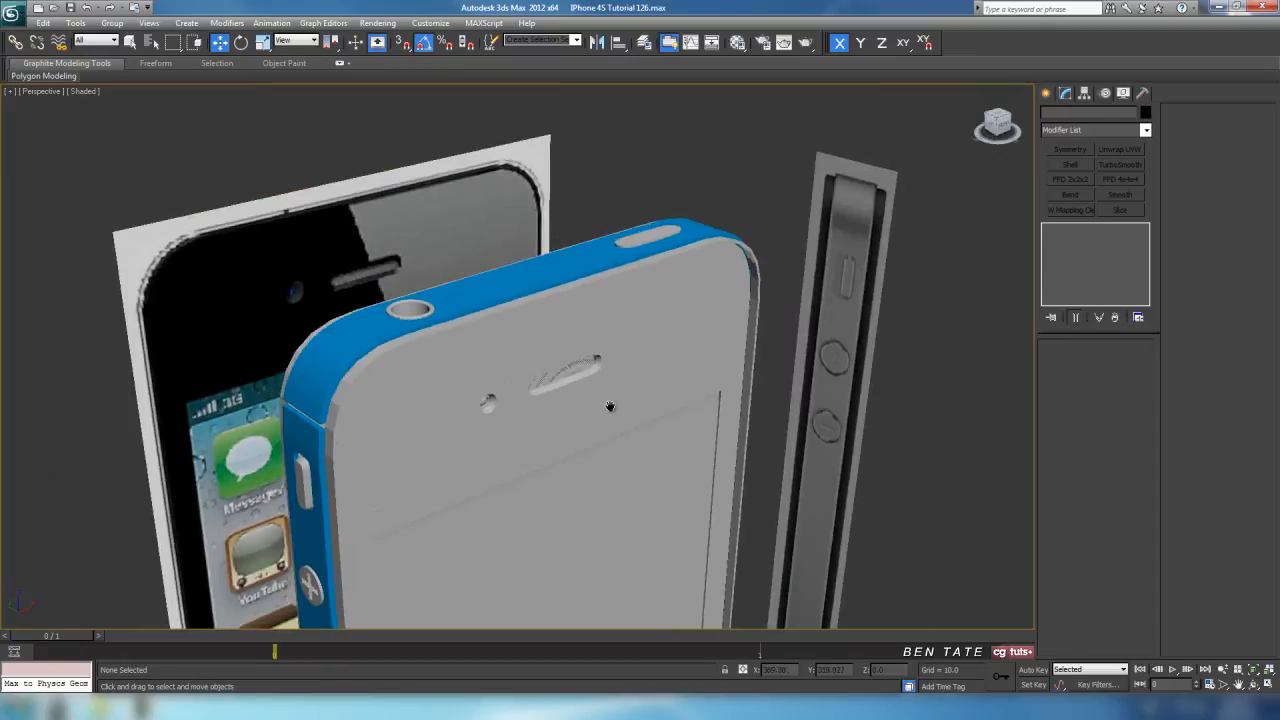